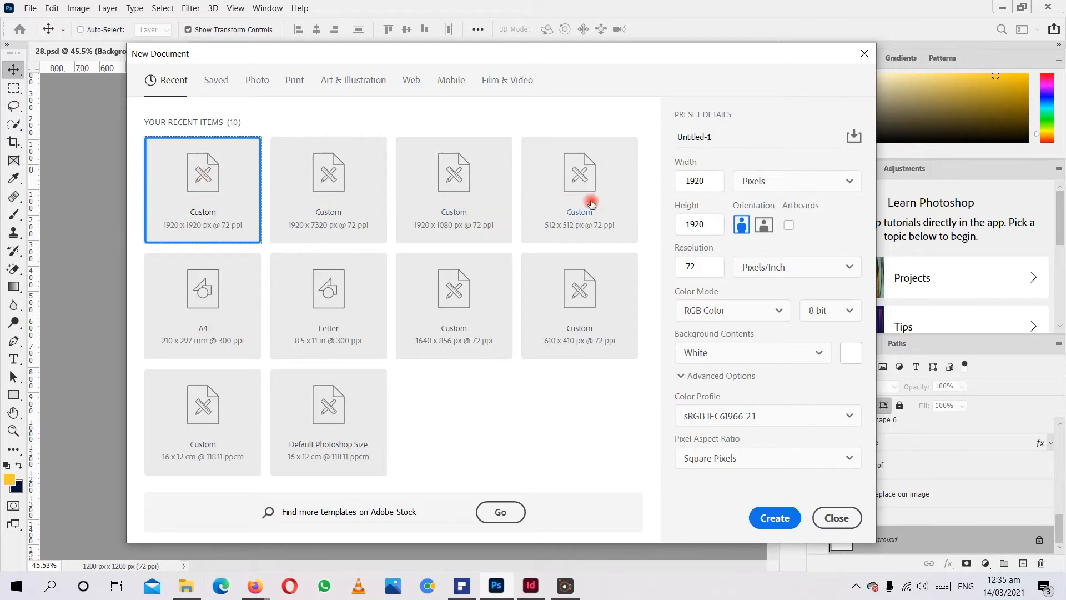
Set the new document's height to 1080 with pixels as the unit.
{"action": "left_click", "coordinate": [695, 179]}
{"action": "left_click", "coordinate": [695, 223]}
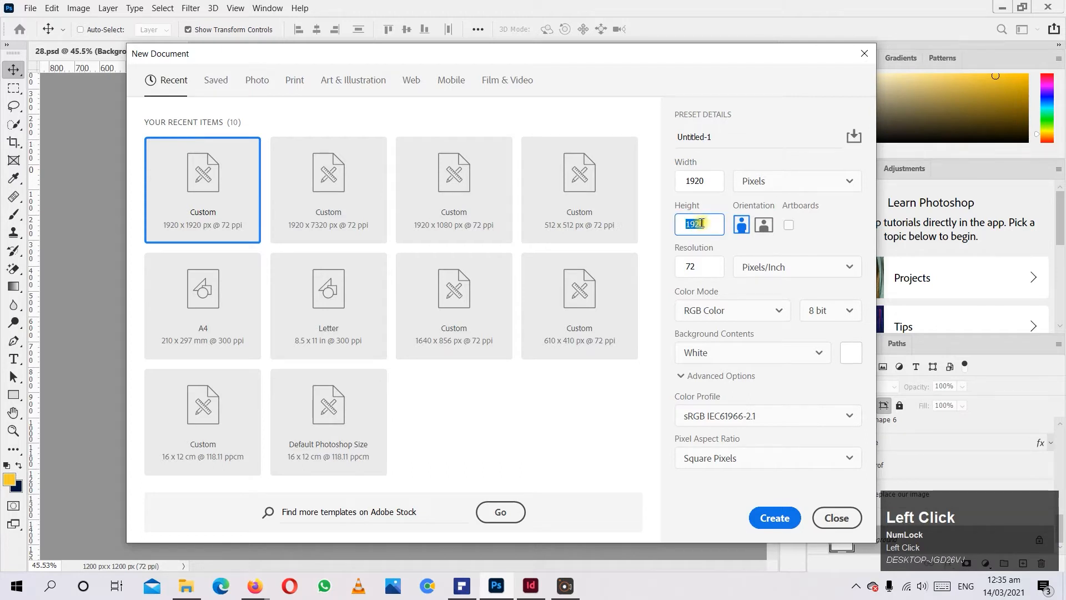
{"action": "type", "text": "120"}
{"action": "key", "text": "BackSpace"}
{"action": "key", "text": "BackSpace"}
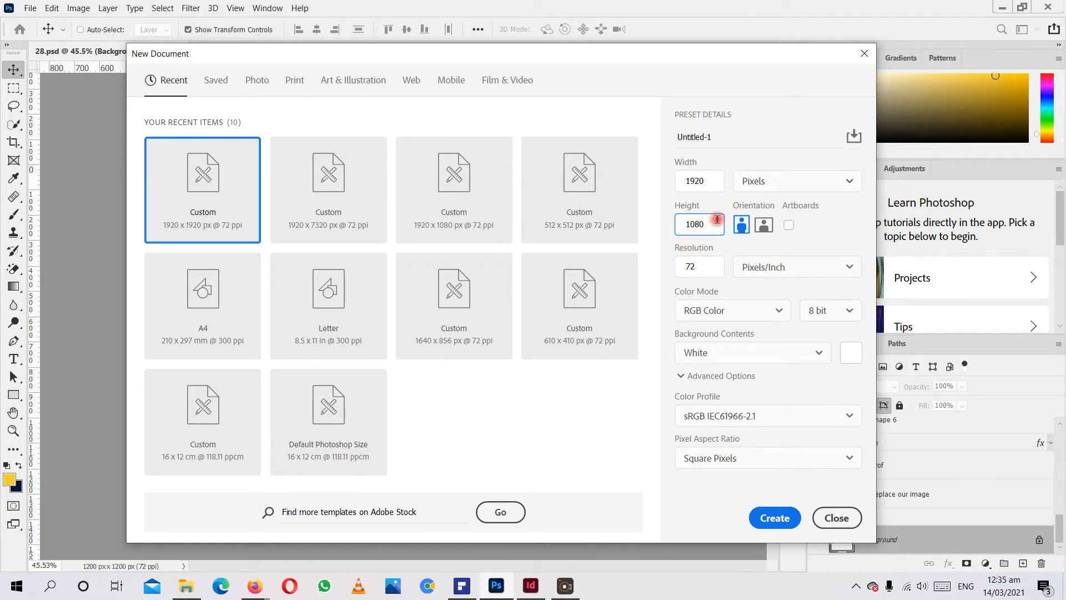
{"action": "left_click", "coordinate": [776, 178]}
{"action": "left_click", "coordinate": [768, 208]}
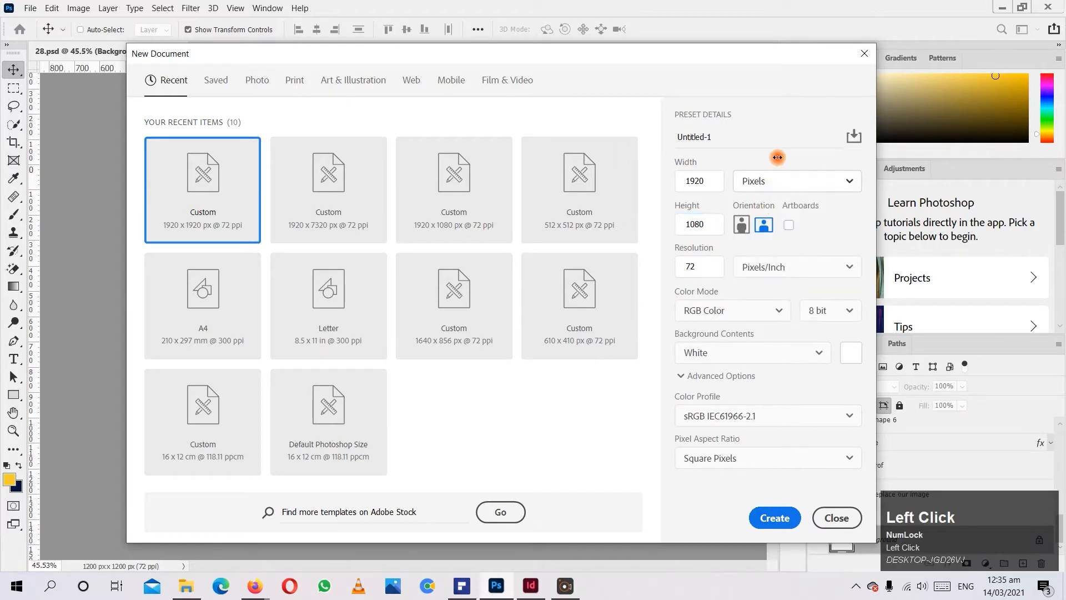
{"action": "left_click", "coordinate": [767, 180]}
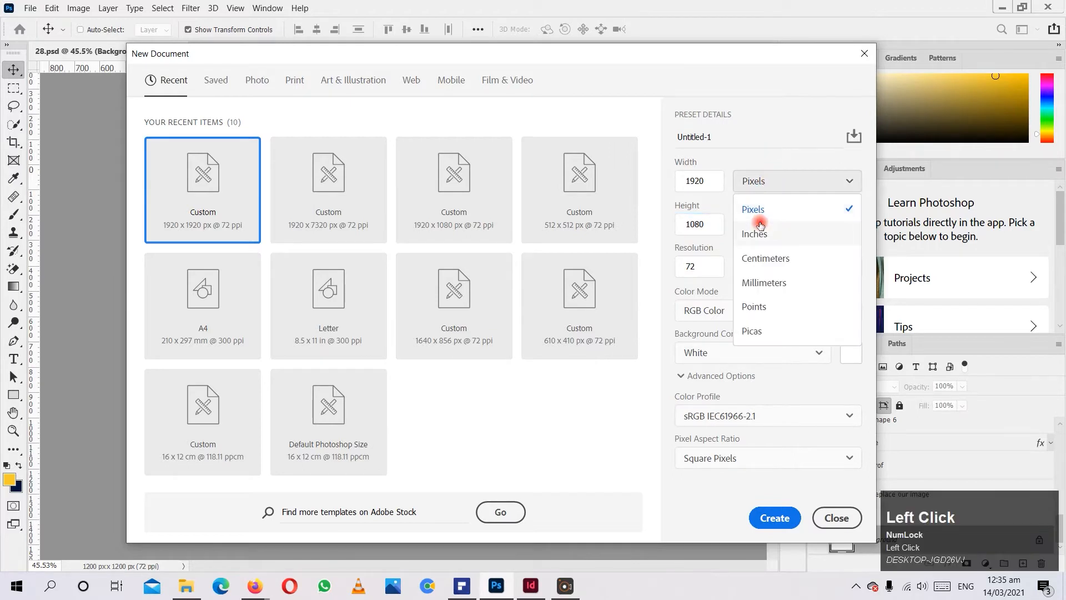
{"action": "left_click", "coordinate": [763, 217]}
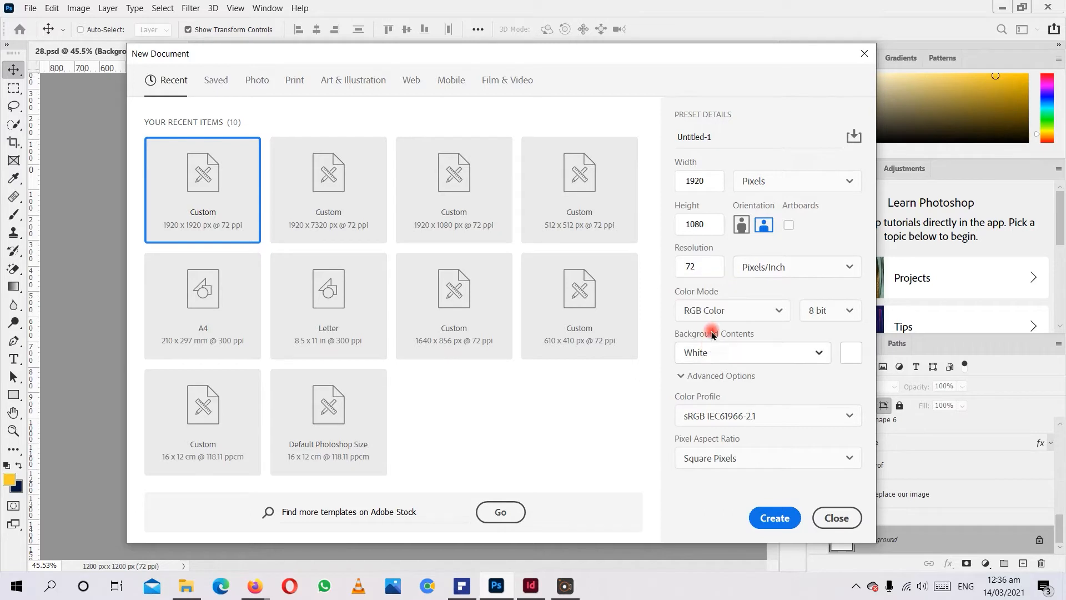
Examine the resolution and color mode choices for the new document, and close the setup without creating it.
{"action": "left_click", "coordinate": [701, 272]}
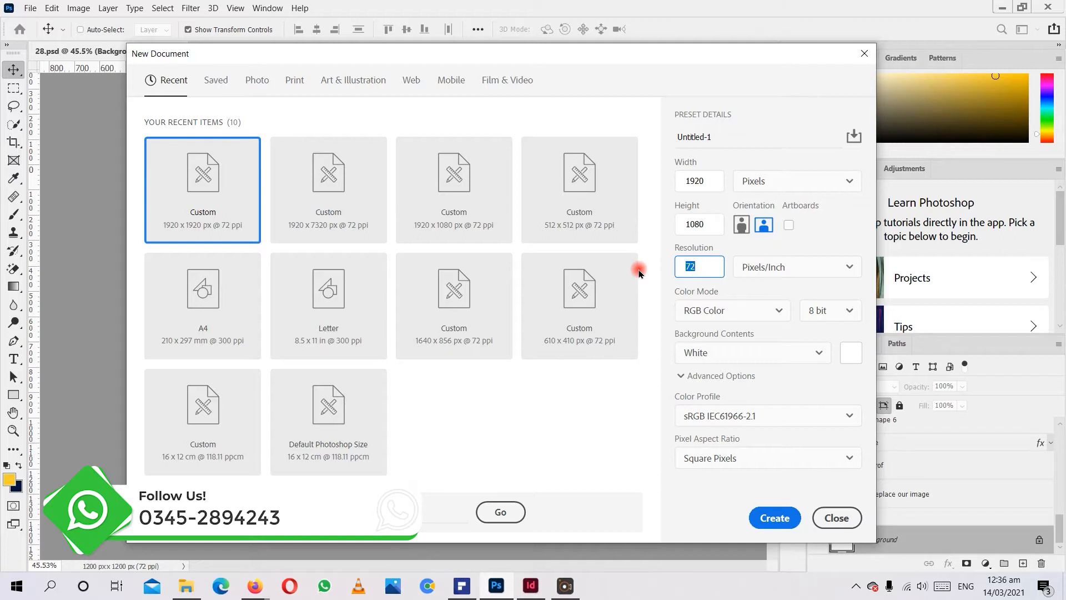
{"action": "left_click", "coordinate": [719, 309]}
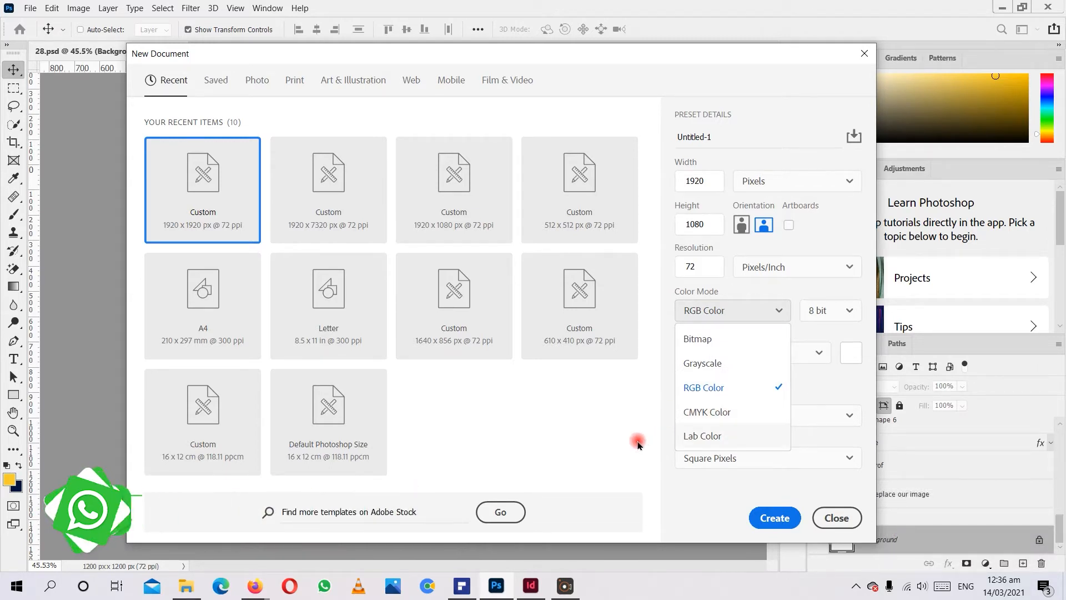
{"action": "left_click", "coordinate": [623, 411]}
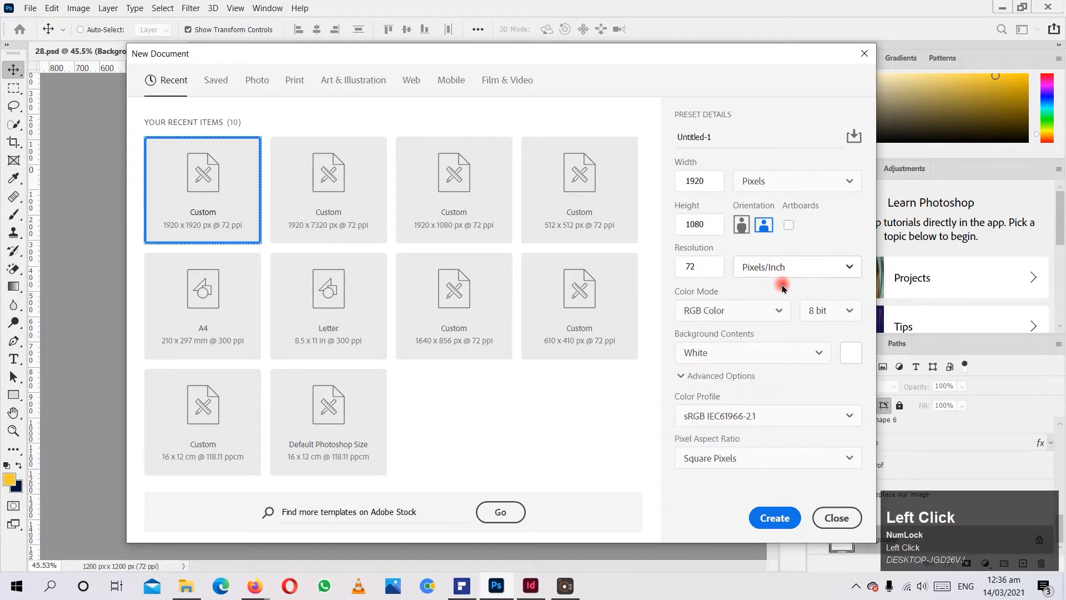
{"action": "left_click", "coordinate": [756, 310]}
{"action": "left_click", "coordinate": [572, 415]}
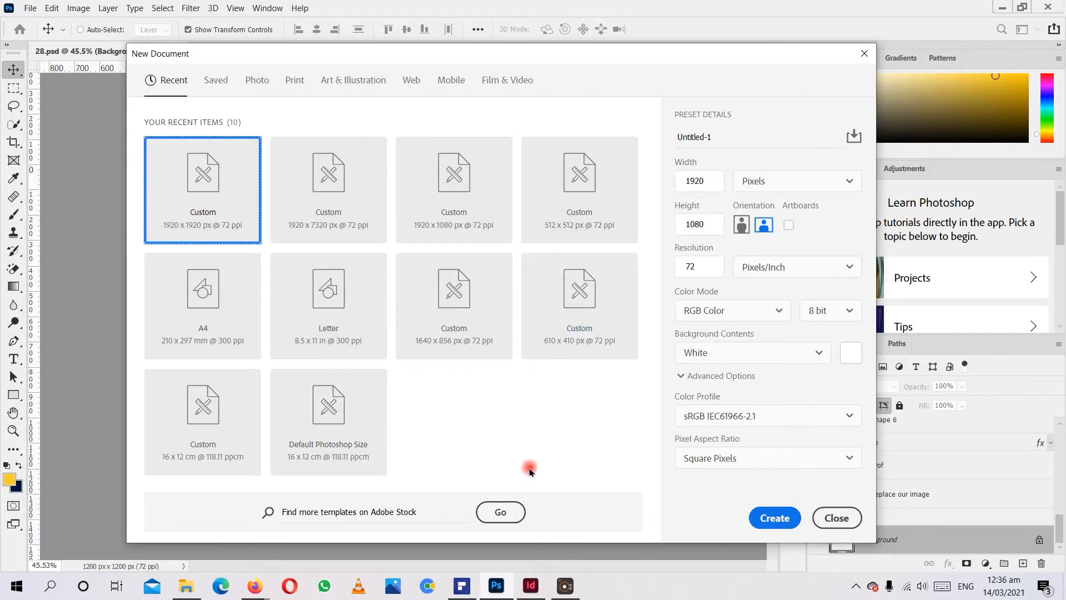
{"action": "left_click", "coordinate": [836, 517]}
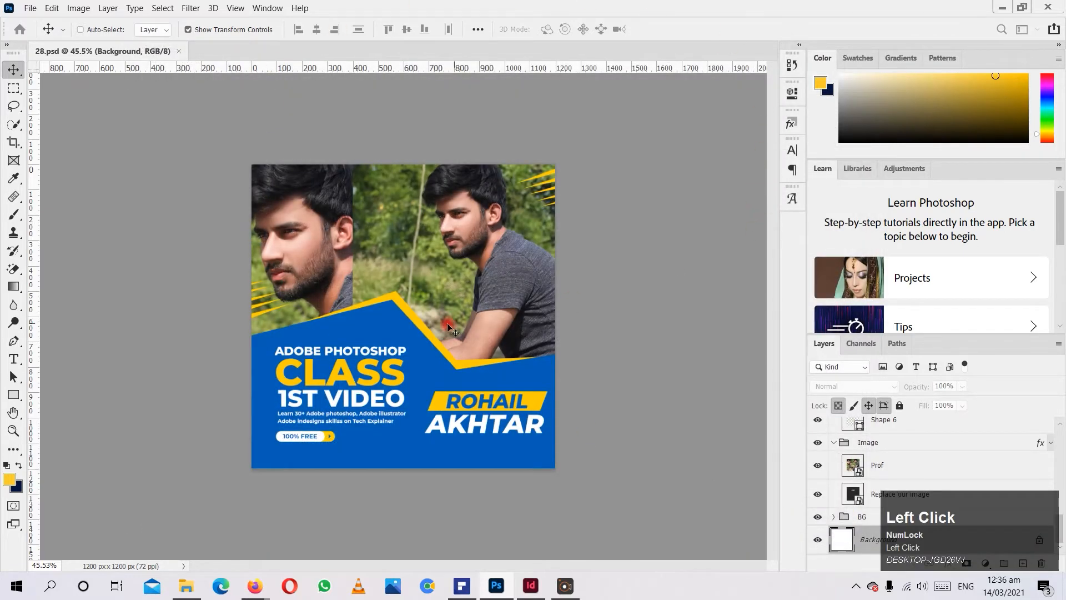
Make the Layers panel slightly taller and review the list of panels that can be shown.
{"action": "left_click", "coordinate": [630, 194]}
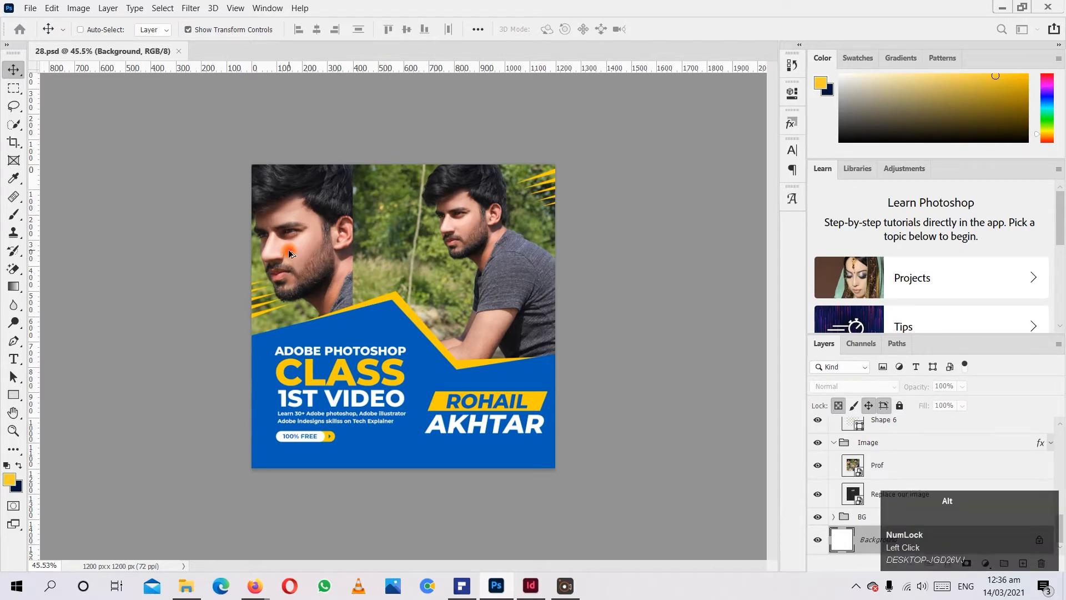
{"action": "scroll", "coordinate": [290, 254], "scroll_direction": "up", "scroll_amount": 3}
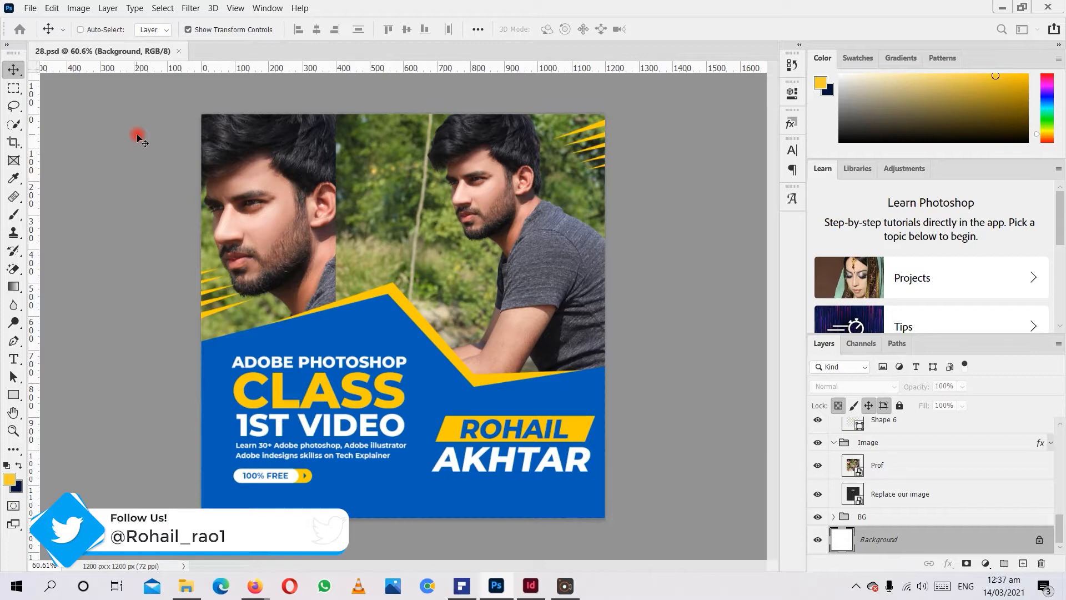
{"action": "left_click_drag", "start_coordinate": [919, 334], "coordinate": [919, 250]}
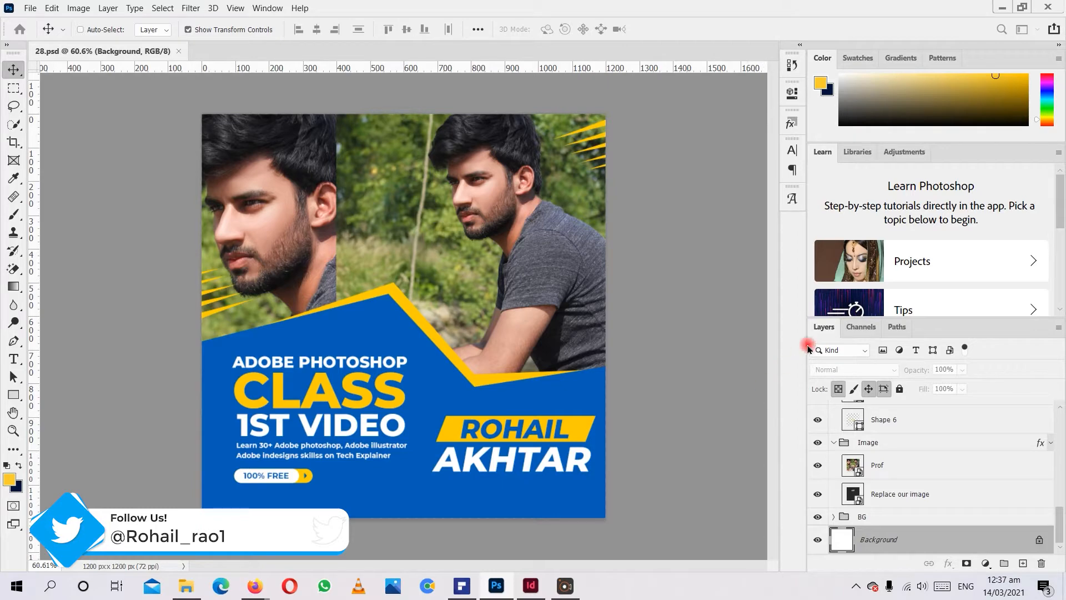
{"action": "left_click", "coordinate": [743, 582]}
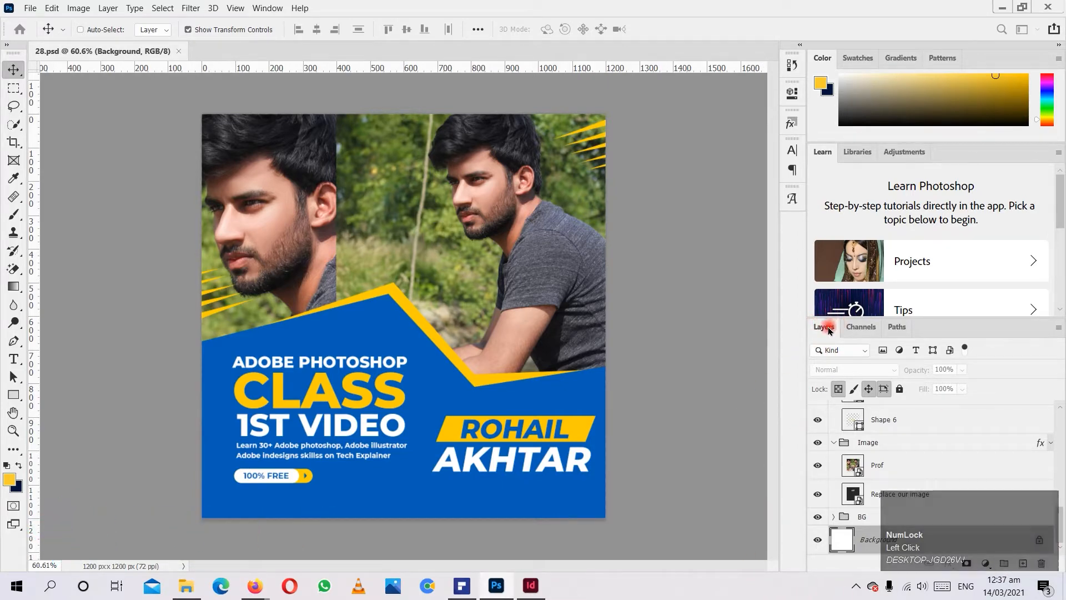
{"action": "left_click", "coordinate": [275, 9]}
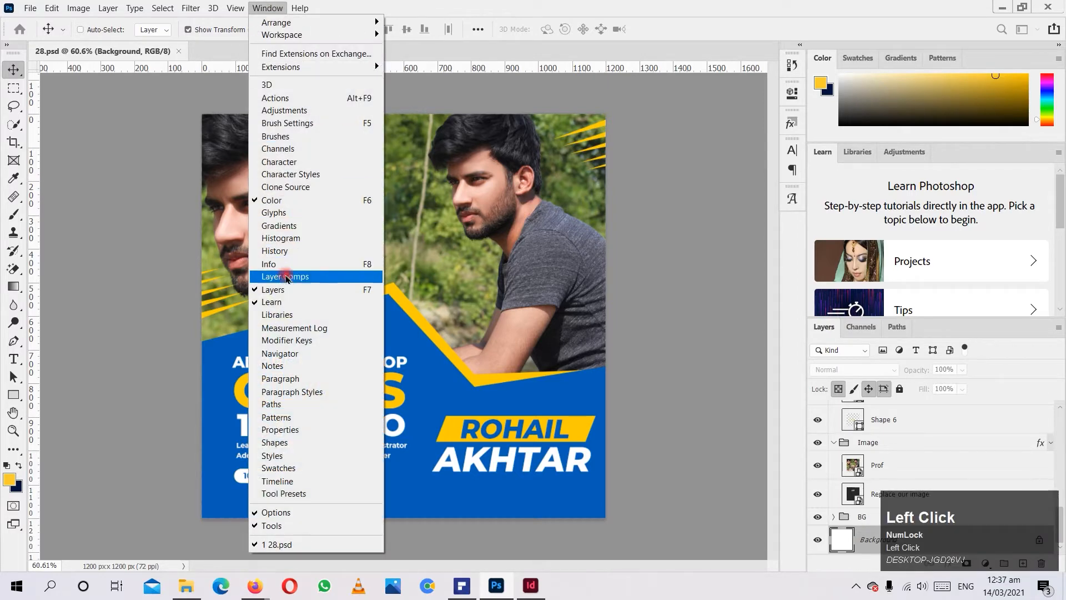
{"action": "left_click", "coordinate": [750, 404]}
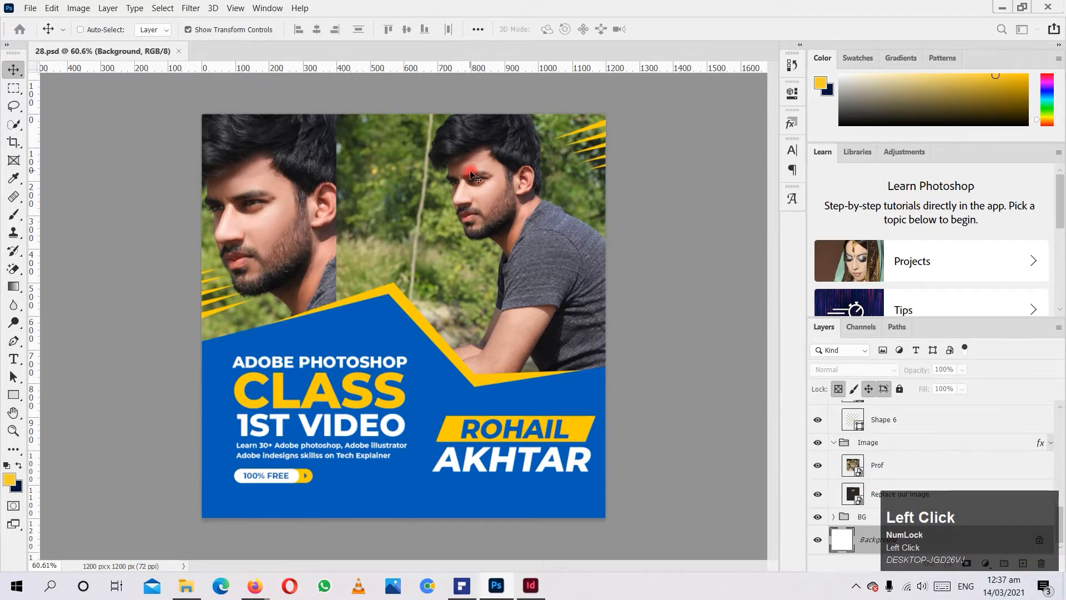
Select the blue Shape 5 layer and toggle its visibility off and on to see what it contributes.
{"action": "key", "text": "ctrl"}
{"action": "left_click", "coordinate": [328, 337], "text": "ctrl"}
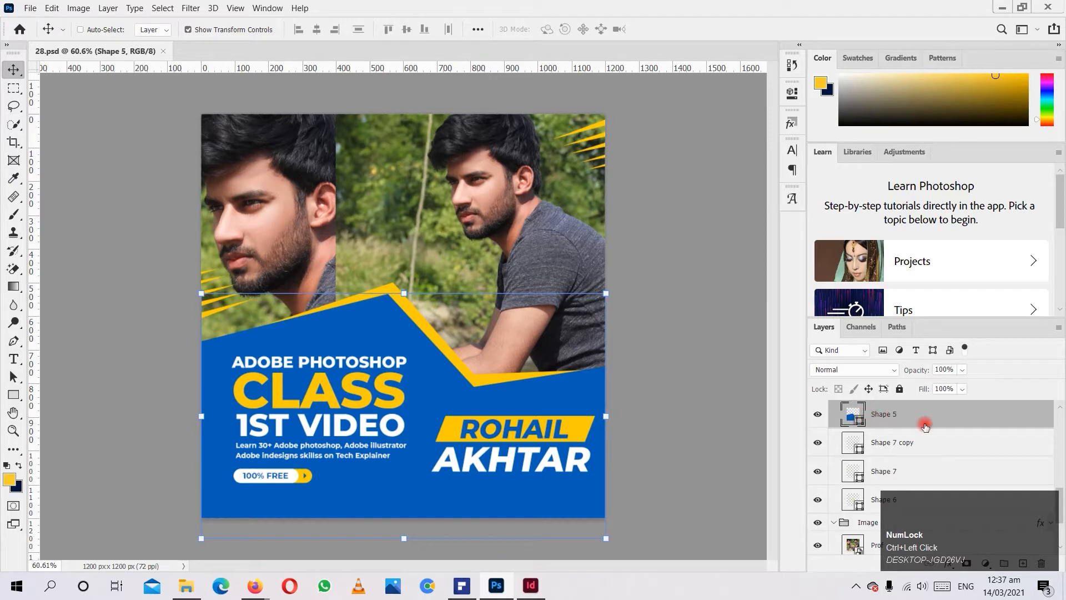
{"action": "scroll", "coordinate": [869, 439], "scroll_direction": "up", "scroll_amount": 1}
{"action": "left_click", "coordinate": [816, 450]}
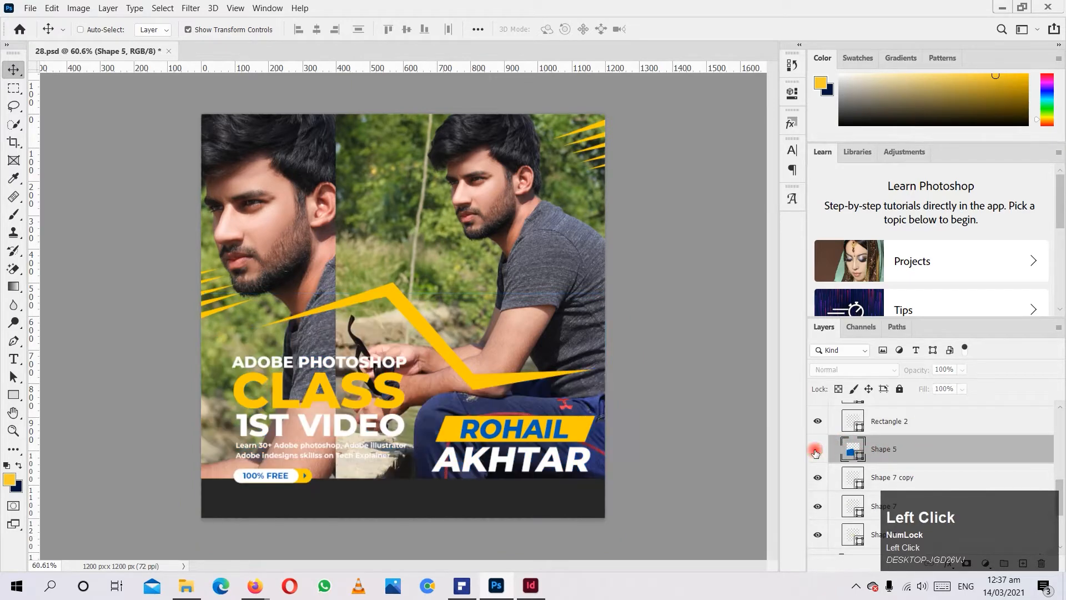
{"action": "left_click", "coordinate": [817, 450]}
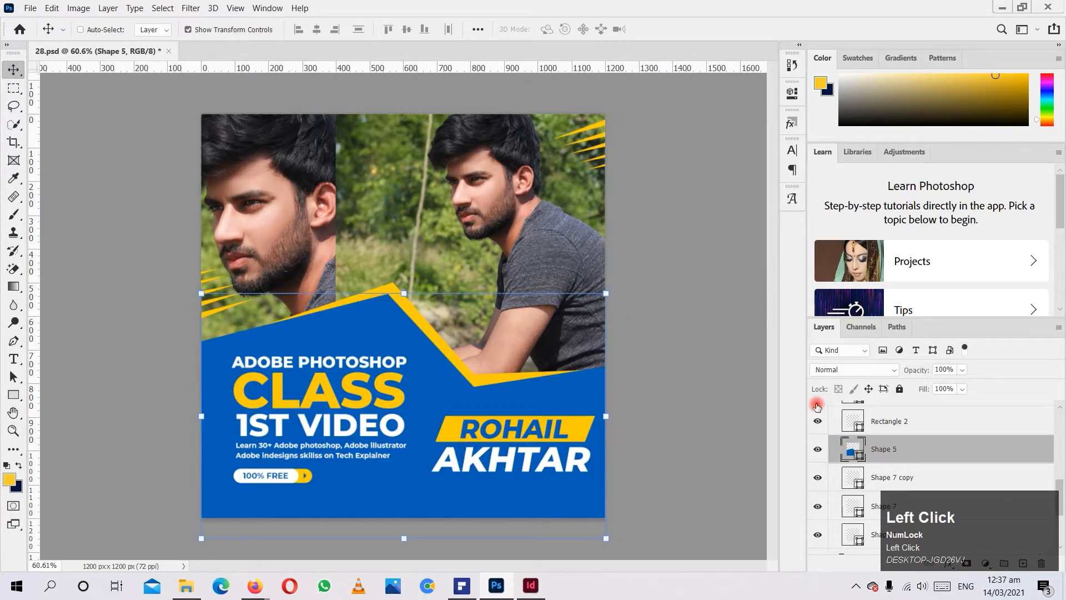
Toggle the "Adobe photoshop class" and "Learn 30+" text layers off and on to check which text each holds.
{"action": "scroll", "coordinate": [820, 422], "scroll_direction": "up", "scroll_amount": 2}
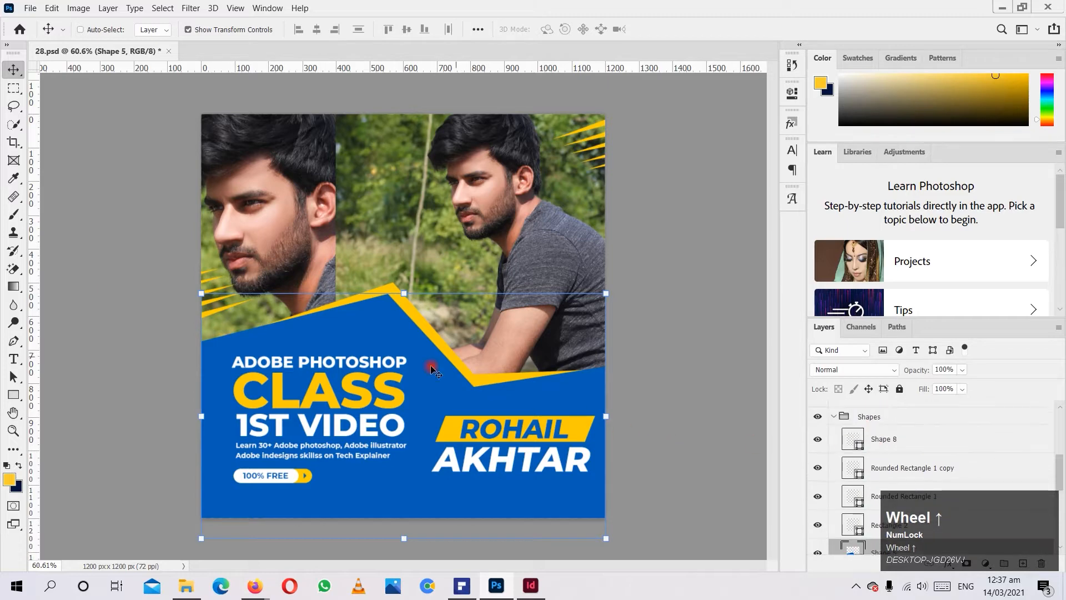
{"action": "left_click", "coordinate": [288, 383], "text": "ctrl"}
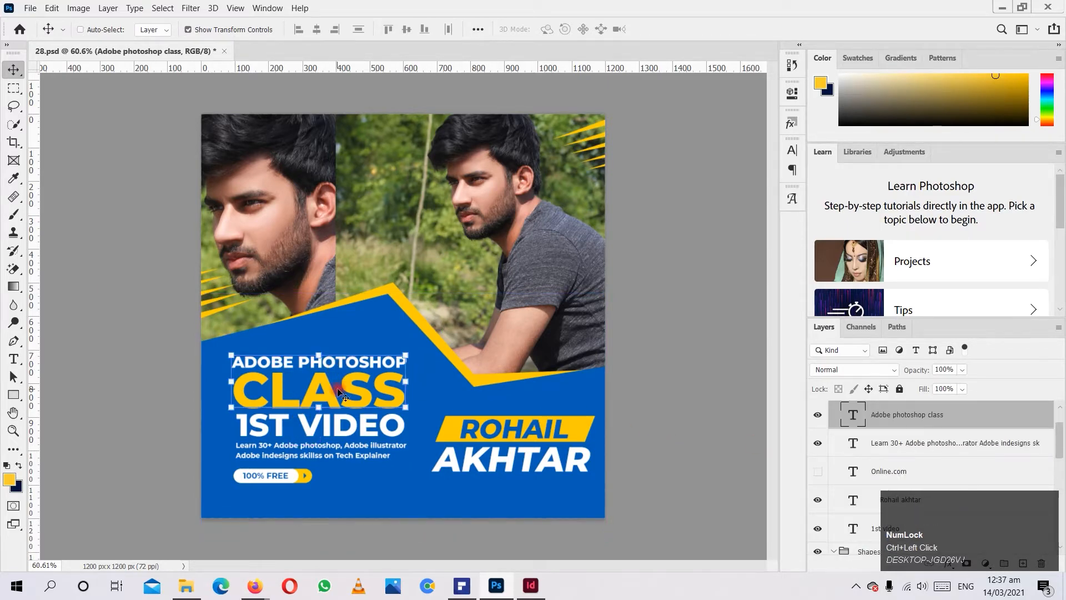
{"action": "left_click", "coordinate": [856, 416]}
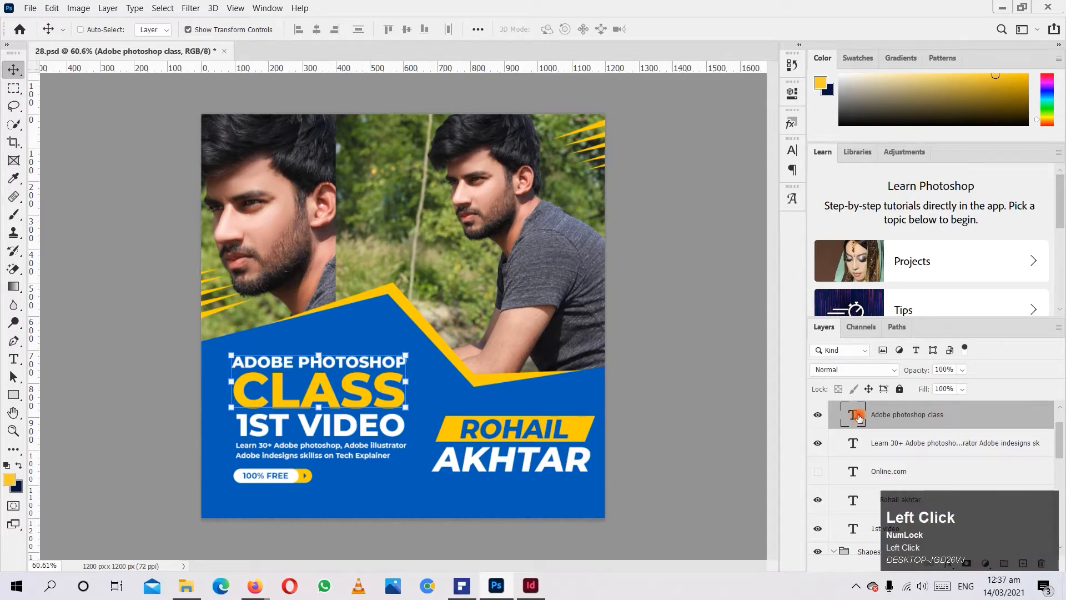
{"action": "left_click", "coordinate": [817, 415]}
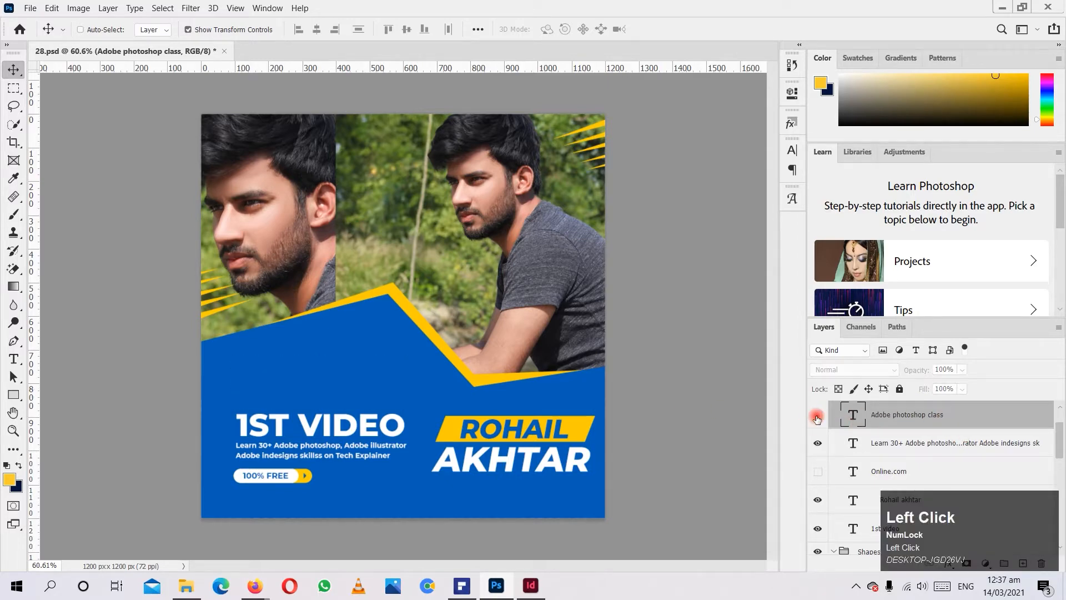
{"action": "left_click", "coordinate": [817, 417]}
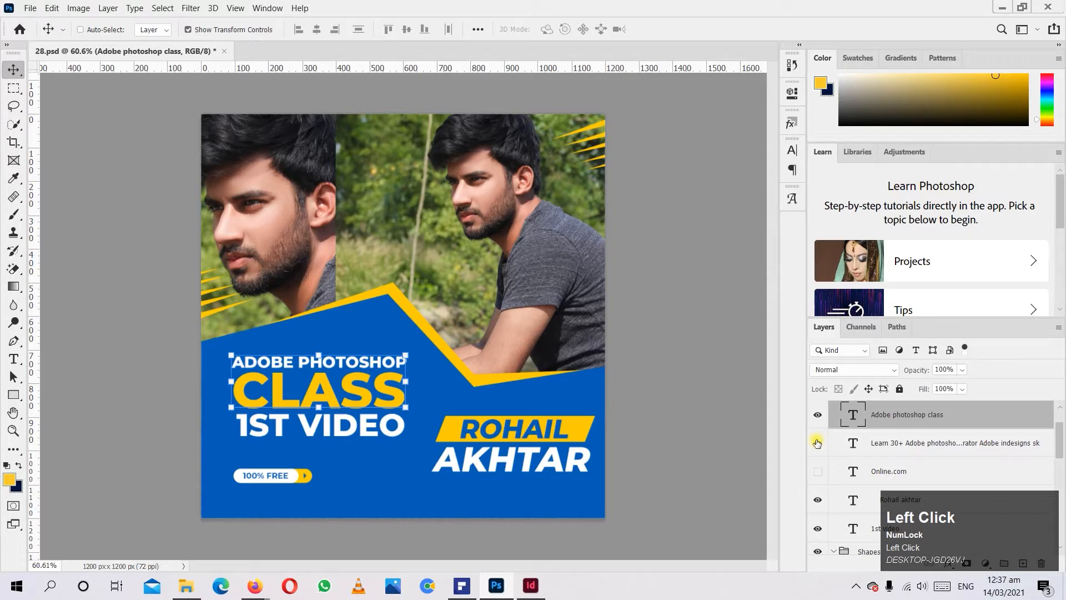
{"action": "left_click", "coordinate": [818, 442]}
{"action": "left_click", "coordinate": [817, 417]}
{"action": "left_click", "coordinate": [817, 417]}
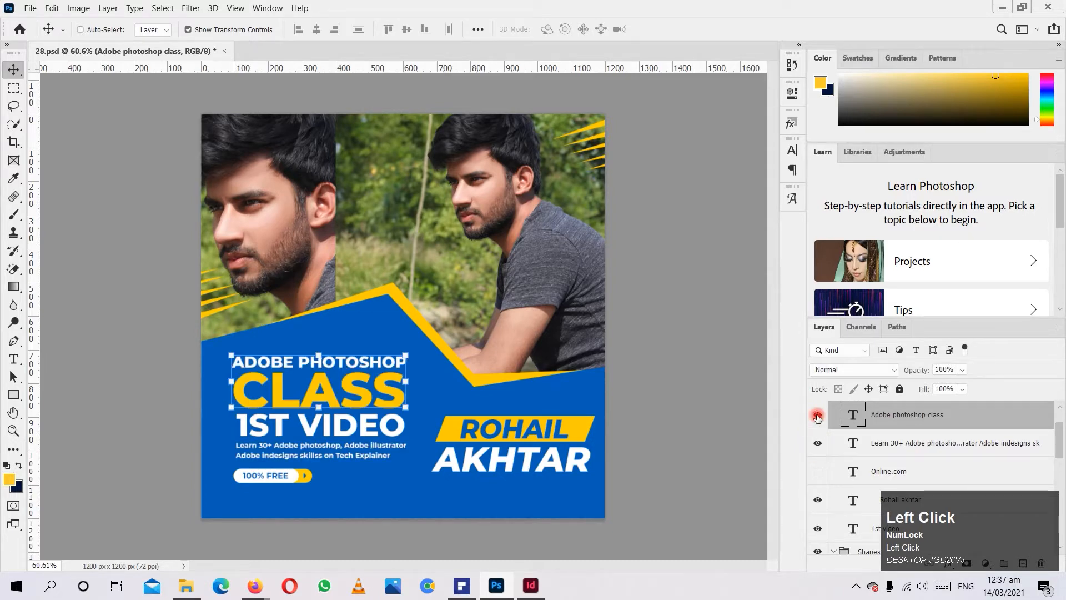
Collapse the Text, Shapes and Image layer groups.
{"action": "scroll", "coordinate": [902, 463], "scroll_direction": "up", "scroll_amount": 2}
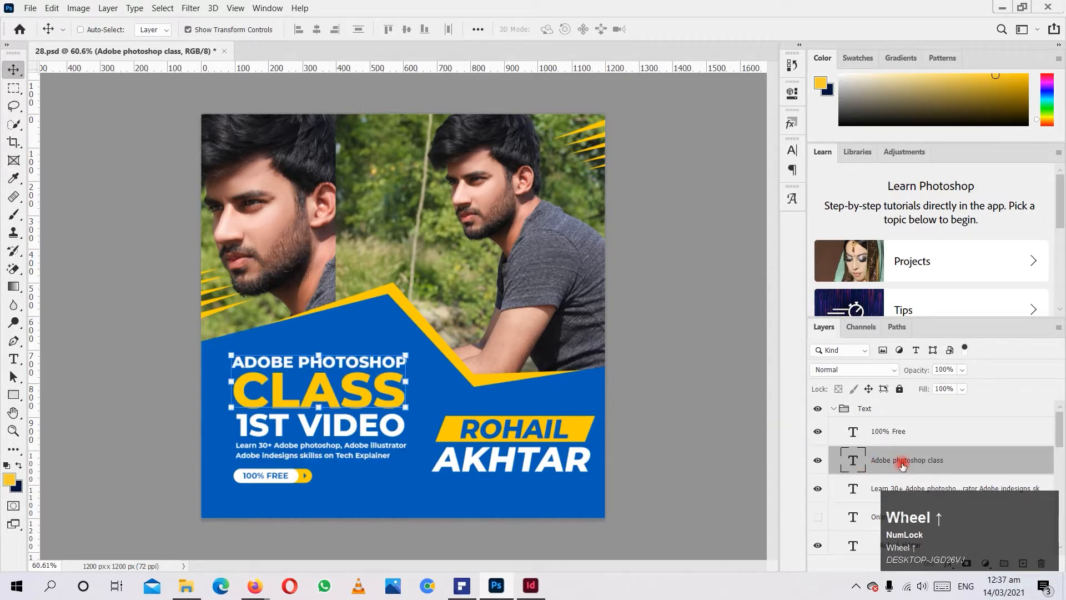
{"action": "left_click", "coordinate": [833, 409]}
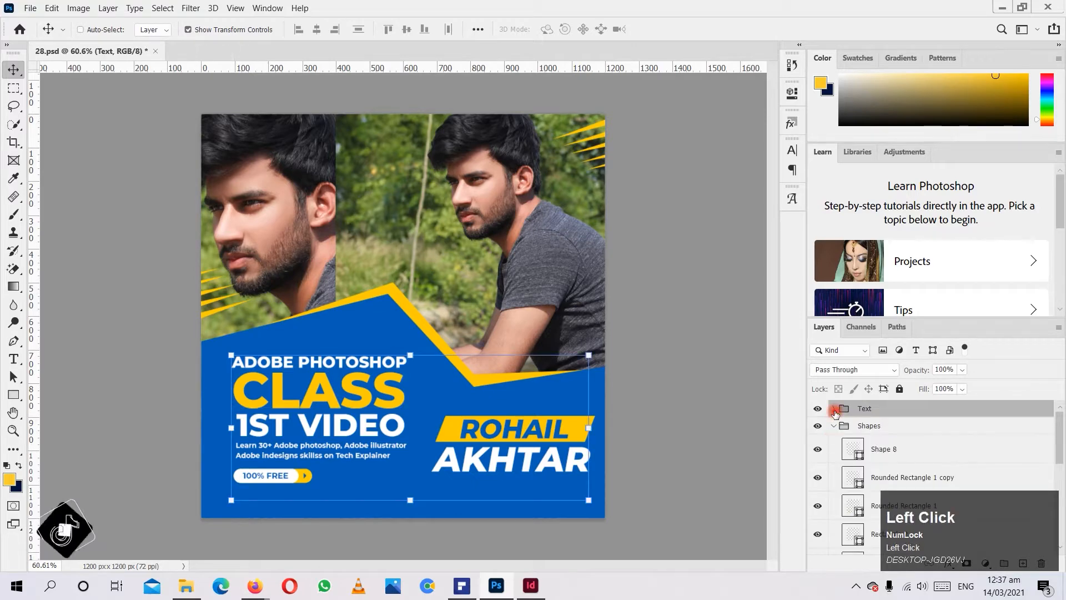
{"action": "left_click", "coordinate": [833, 426]}
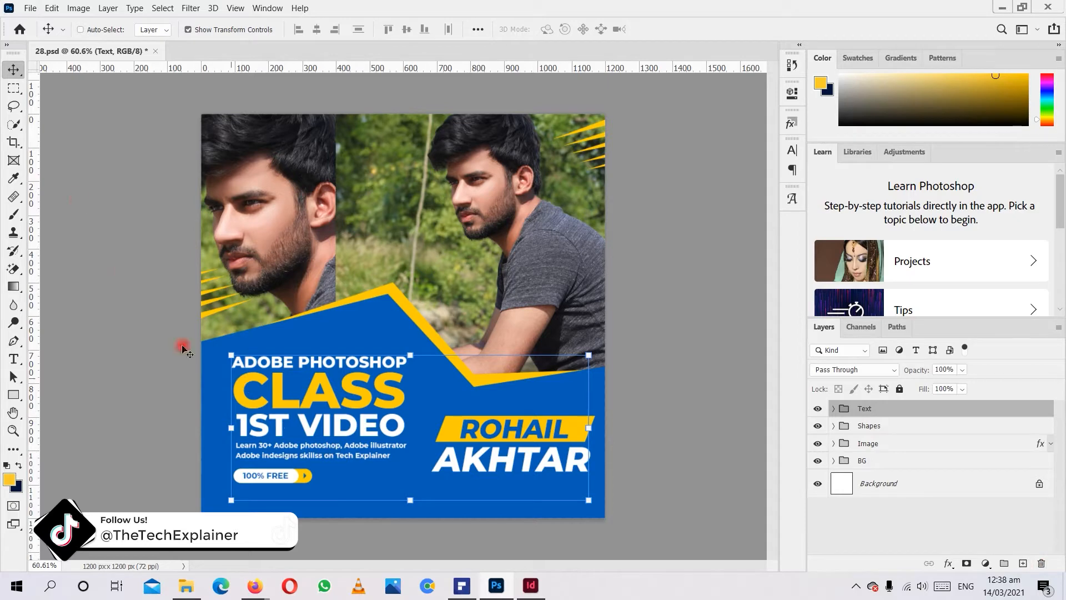
Look at the new document setup and the file commands without creating or opening a document.
{"action": "left_click", "coordinate": [21, 9]}
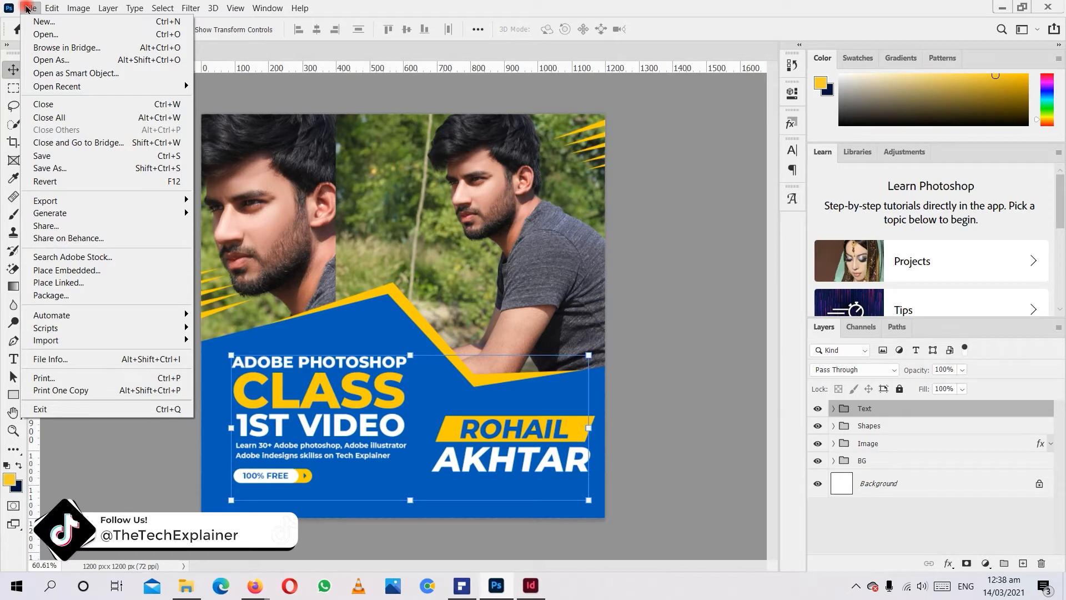
{"action": "left_click", "coordinate": [40, 21]}
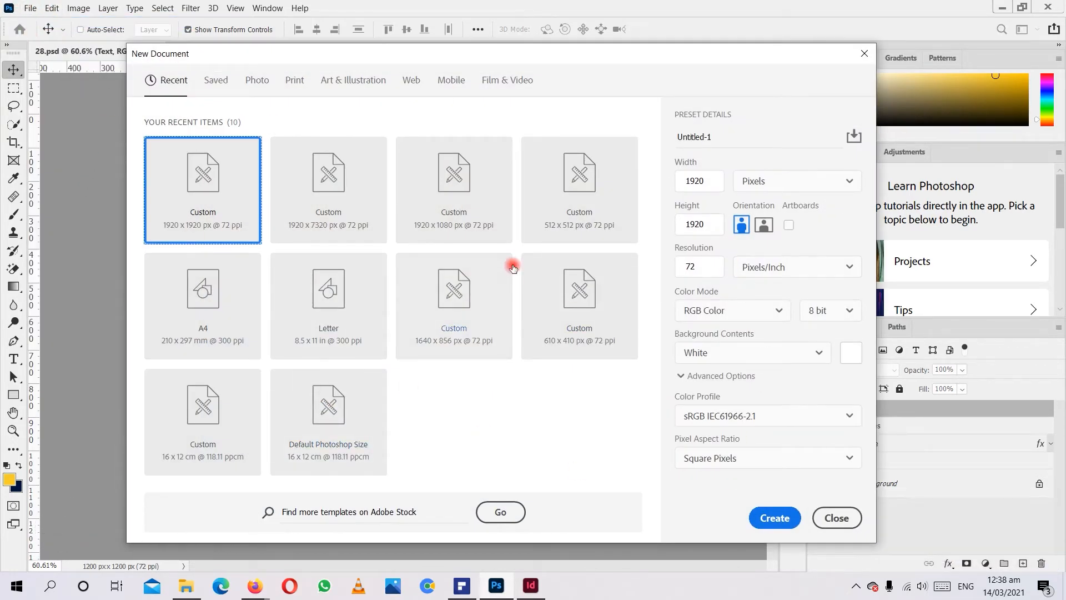
{"action": "left_click", "coordinate": [830, 513]}
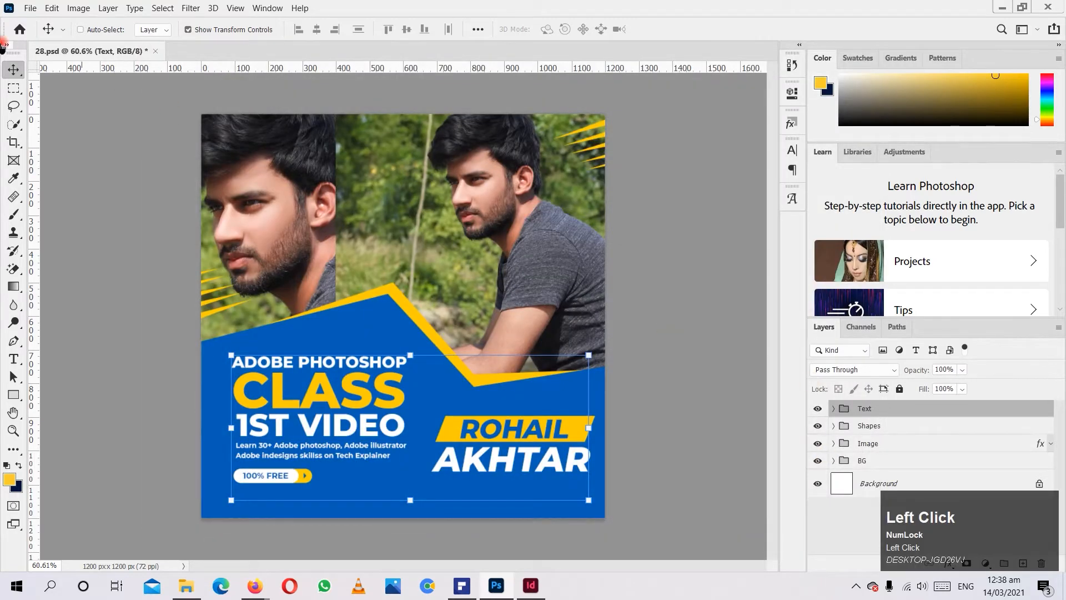
{"action": "left_click", "coordinate": [30, 8]}
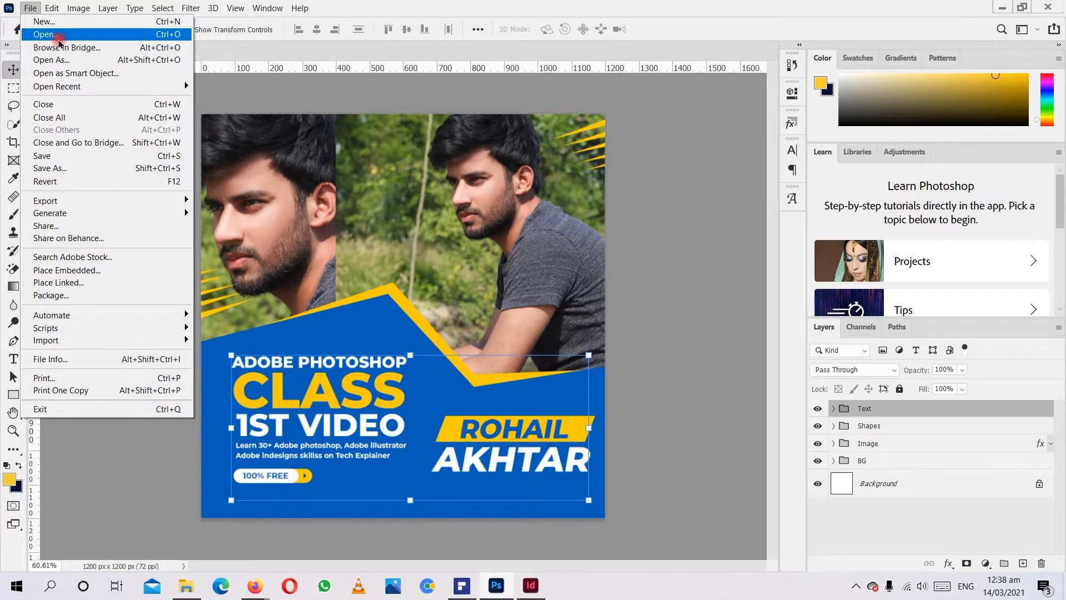
{"action": "left_click", "coordinate": [691, 320]}
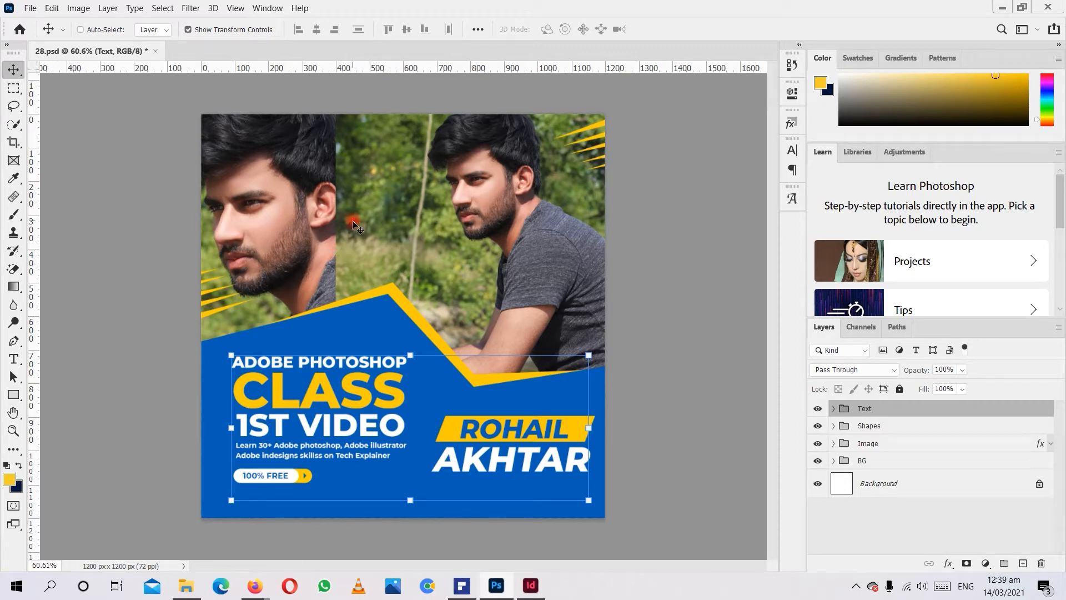
Look through the save, export and import commands and the undo options without running any.
{"action": "left_click", "coordinate": [354, 223]}
{"action": "left_click", "coordinate": [38, 8]}
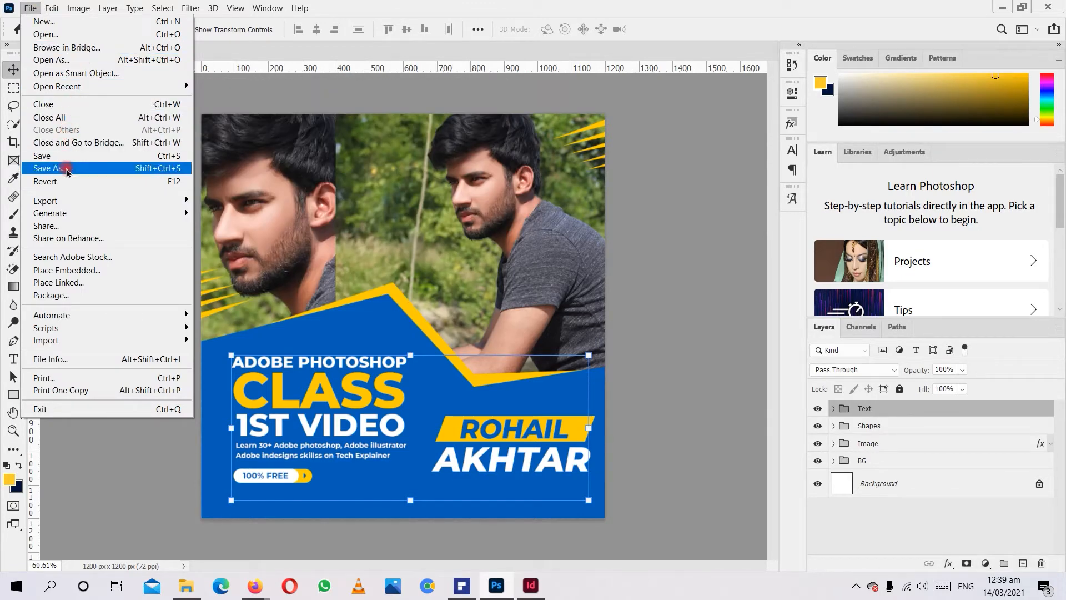
{"action": "left_click", "coordinate": [71, 200]}
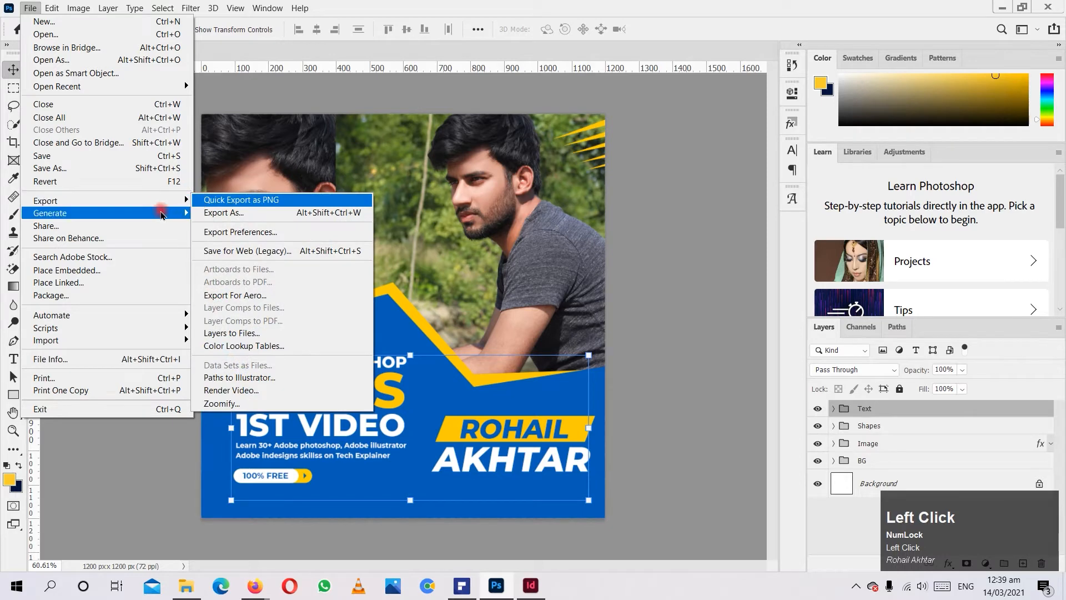
{"action": "left_click", "coordinate": [161, 202]}
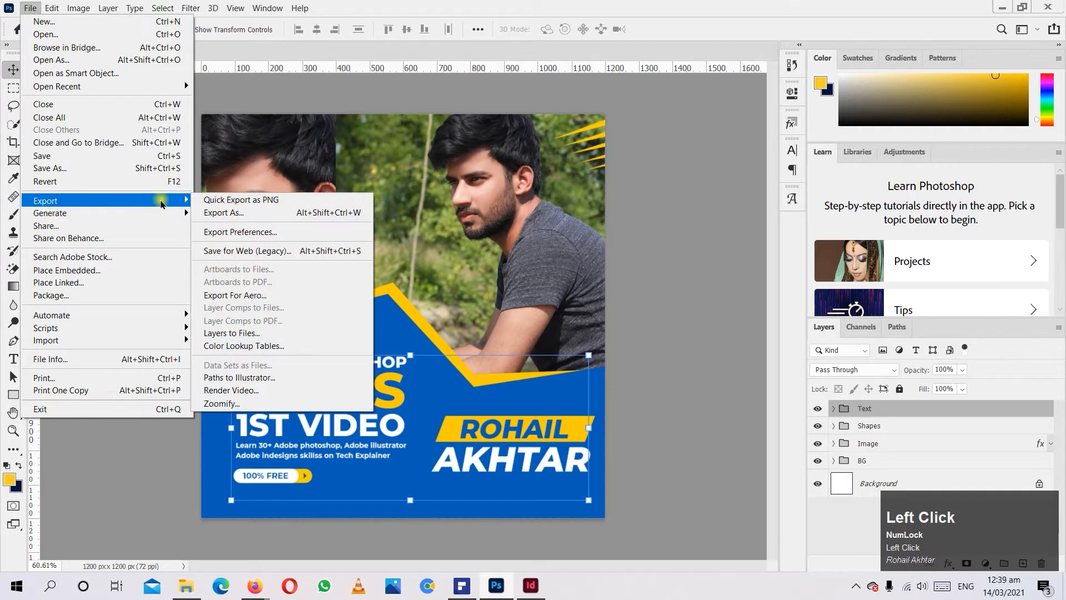
{"action": "left_click", "coordinate": [268, 215]}
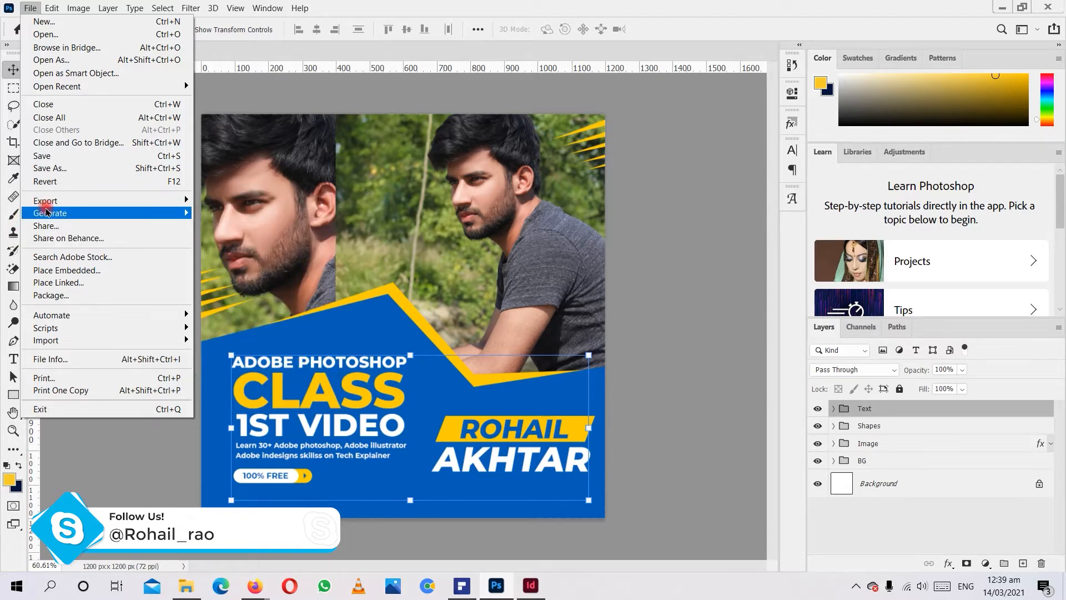
{"action": "mouse_move", "coordinate": [117, 347]}
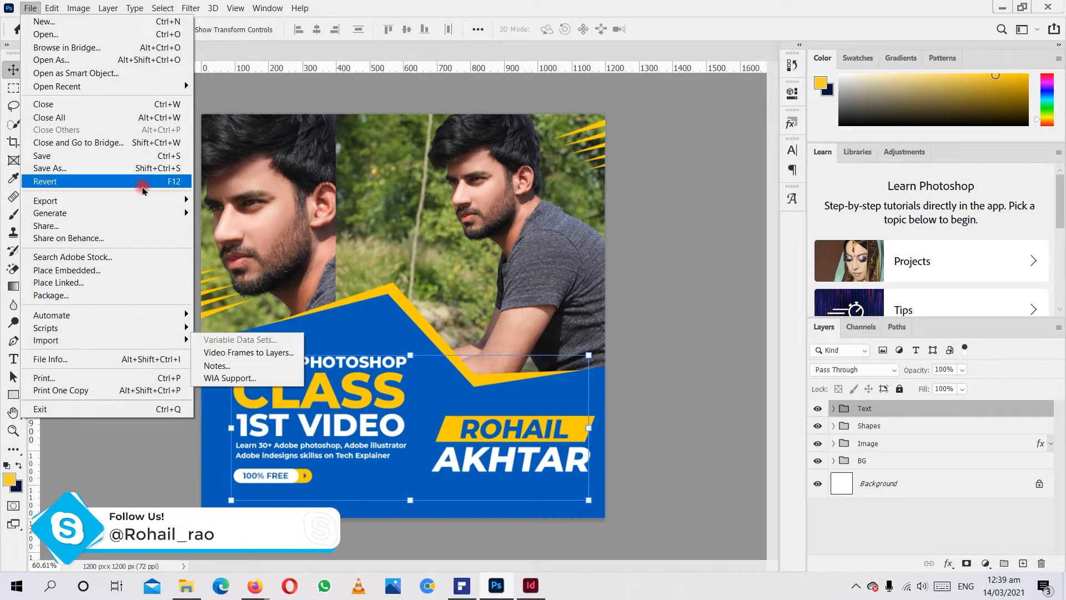
{"action": "mouse_move", "coordinate": [68, 6]}
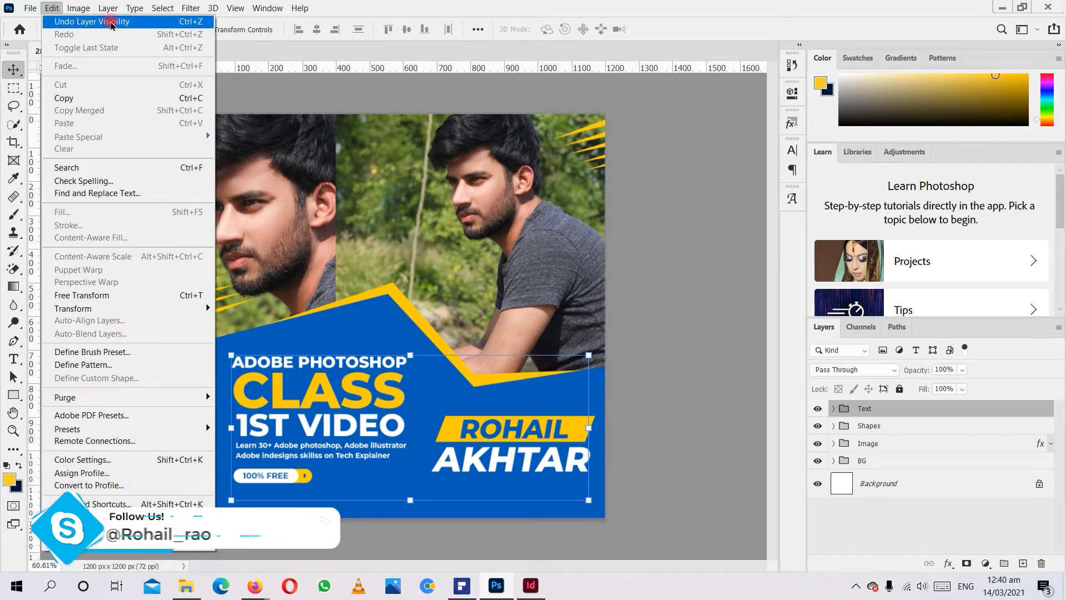
{"action": "left_click", "coordinate": [515, 441]}
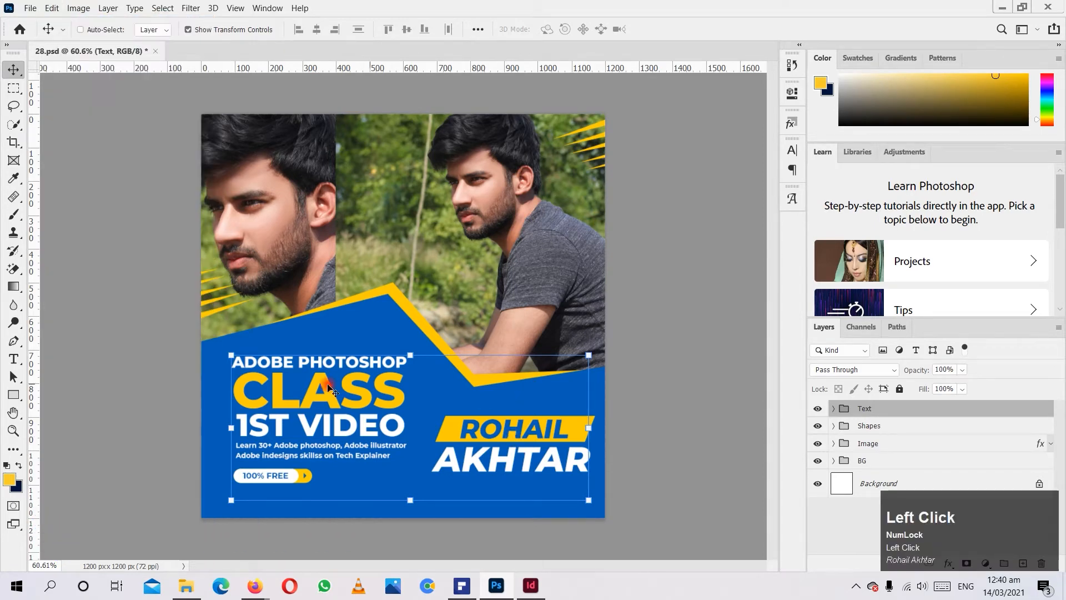
Undo the last layer visibility change, which hides the "Adobe Photoshop Class" heading, and redo it.
{"action": "left_click", "coordinate": [52, 8]}
{"action": "left_click", "coordinate": [60, 21]}
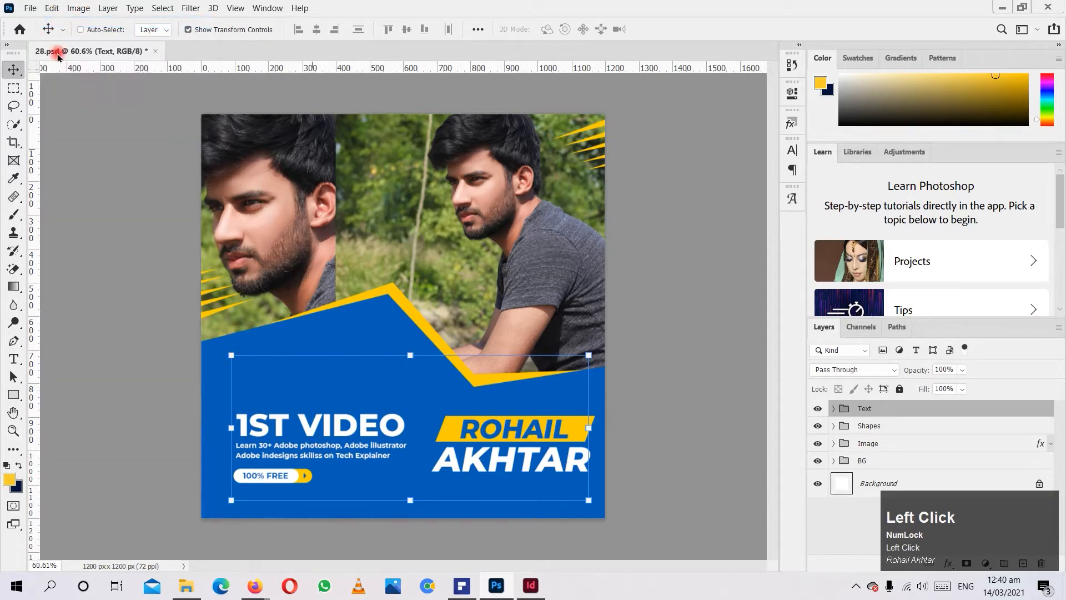
{"action": "left_click", "coordinate": [59, 9]}
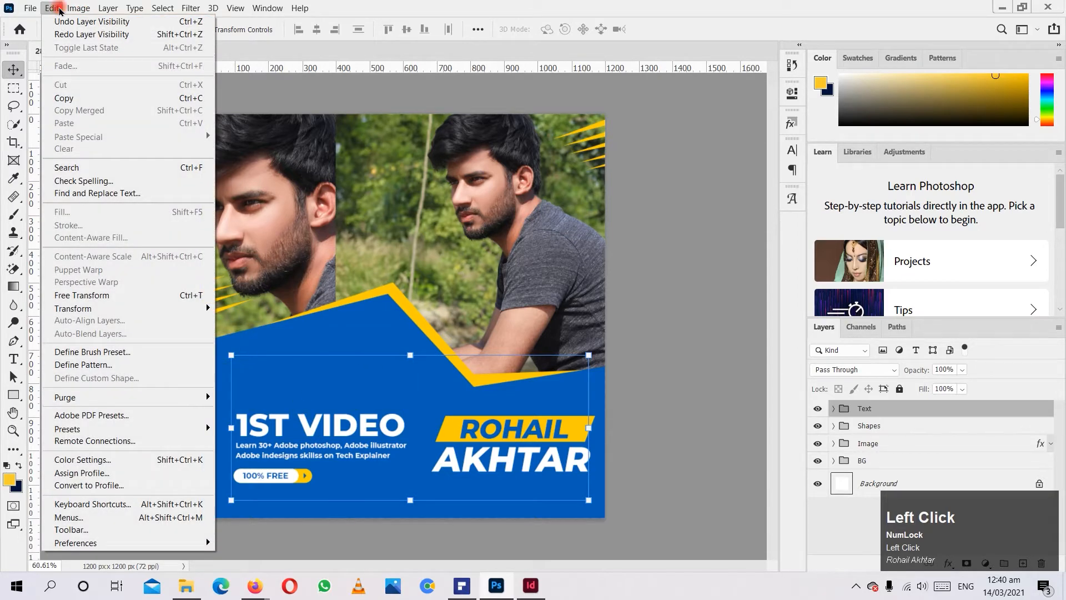
{"action": "left_click", "coordinate": [64, 35]}
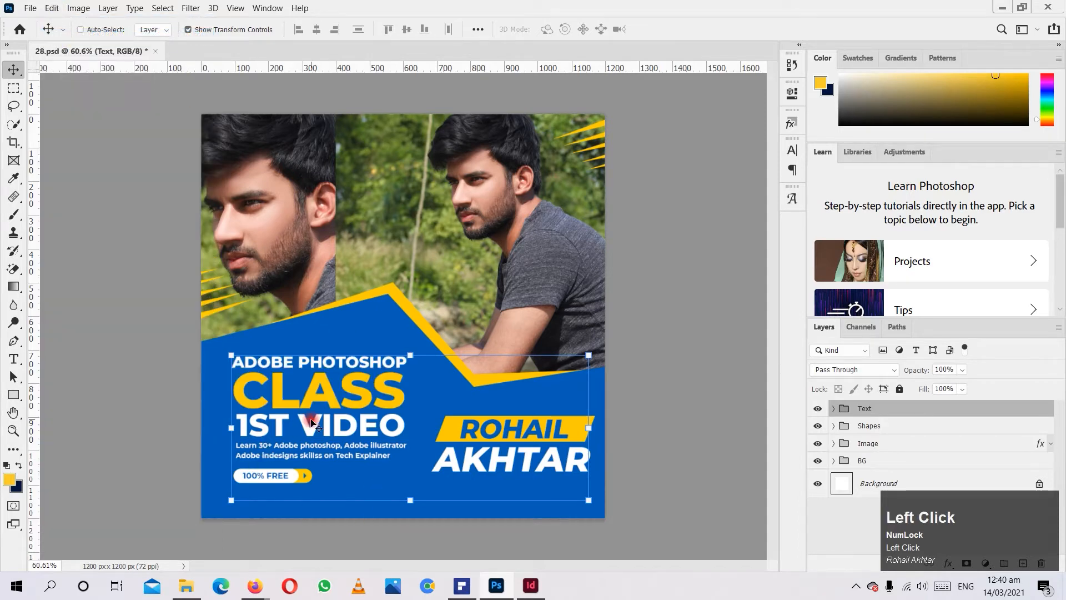
Repeat the undo and redo of the heading's visibility change.
{"action": "left_click", "coordinate": [50, 7]}
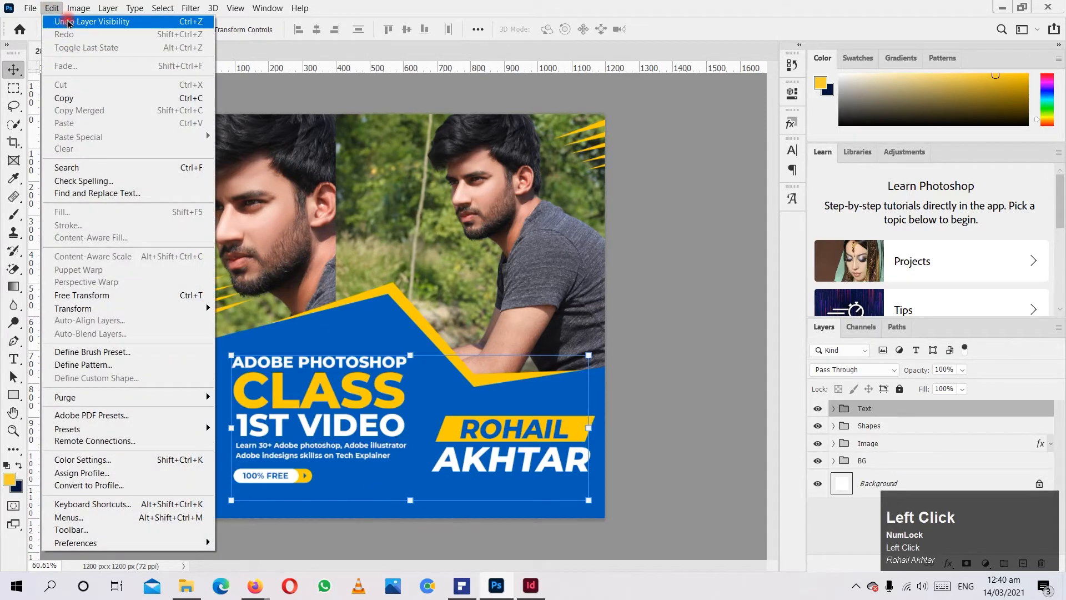
{"action": "left_click", "coordinate": [433, 364]}
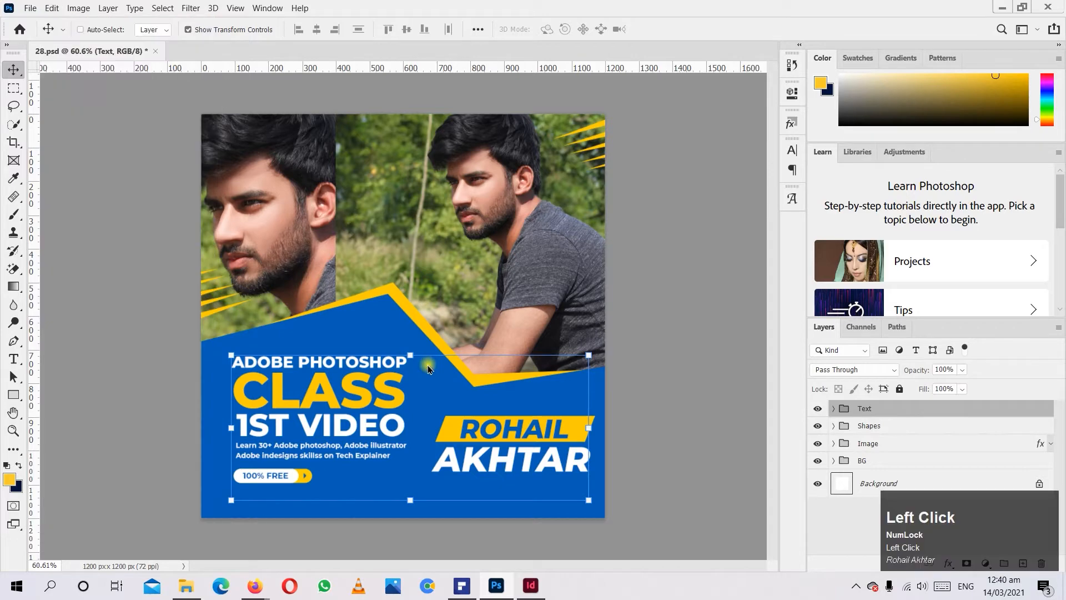
{"action": "key", "text": "ctrl+z"}
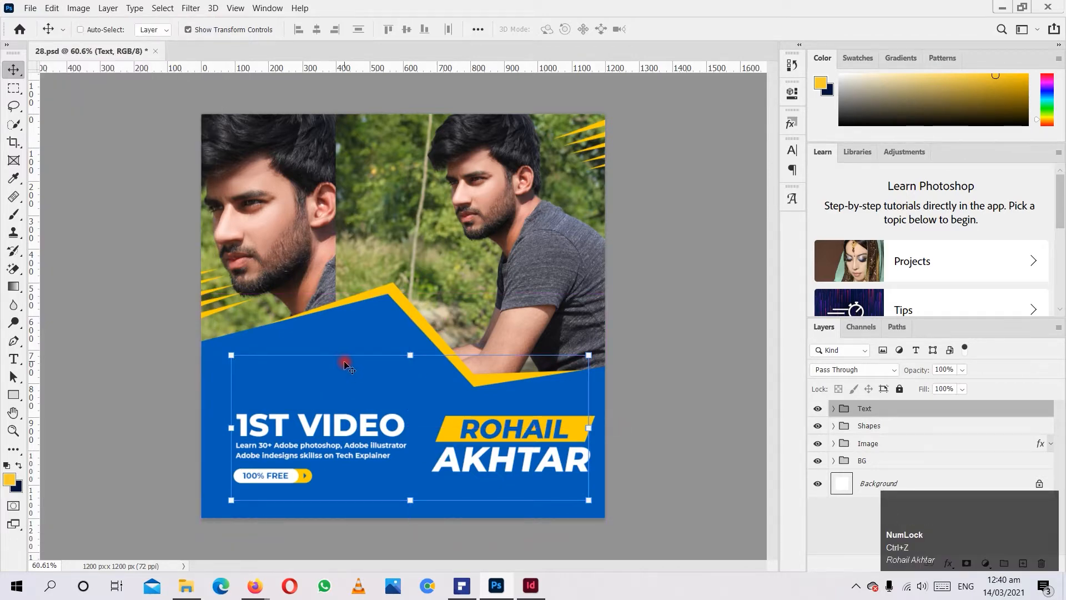
{"action": "key", "text": "ctrl"}
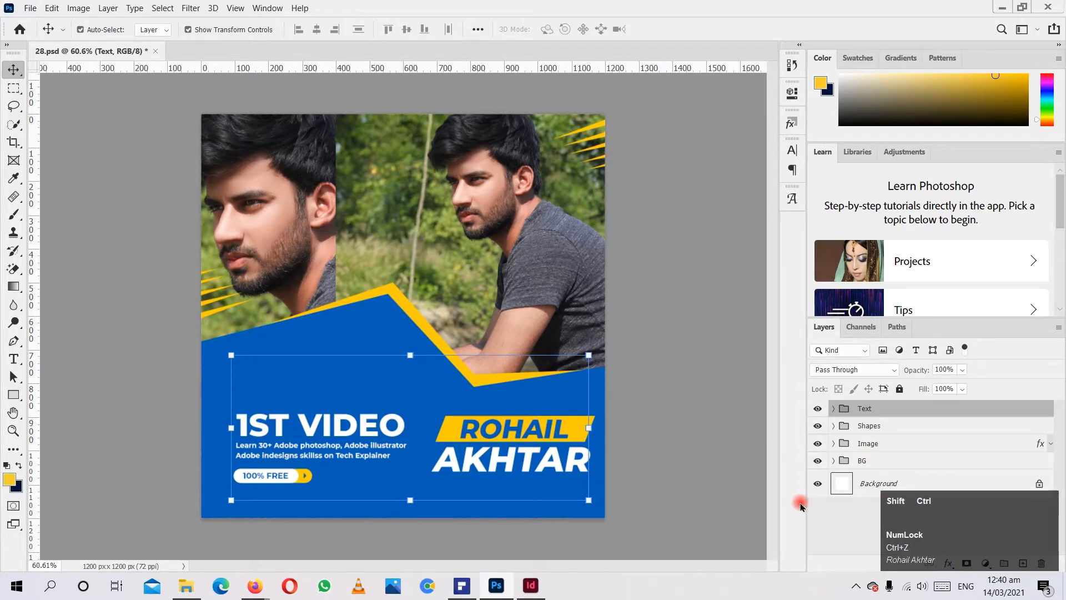
{"action": "key", "text": "ctrl+shift+z"}
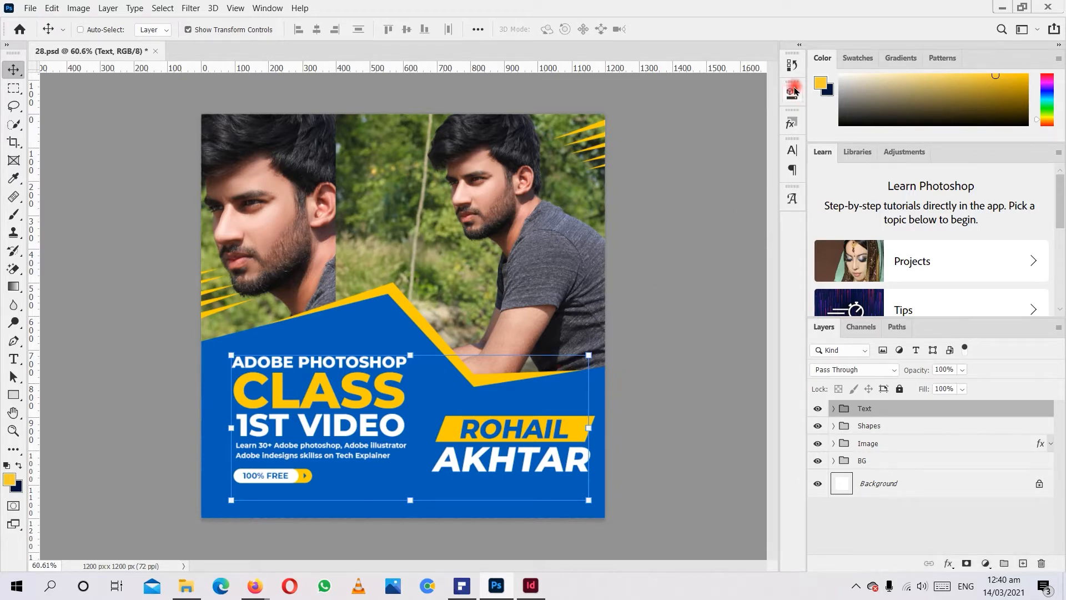
Show the document's History and look through its recorded states.
{"action": "left_click", "coordinate": [793, 68]}
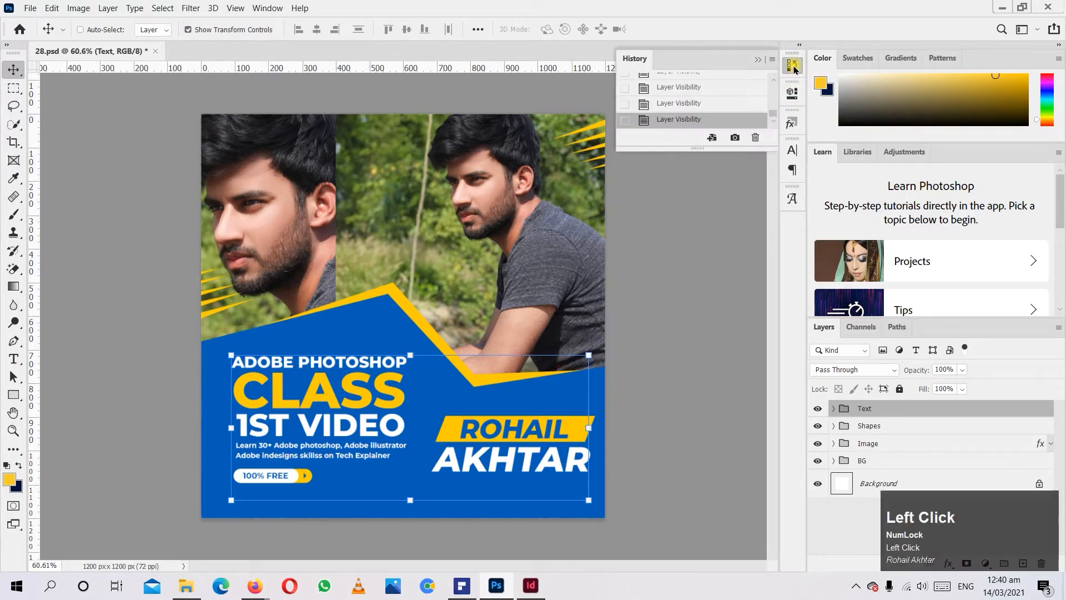
{"action": "scroll", "coordinate": [633, 92], "scroll_direction": "up", "scroll_amount": 10}
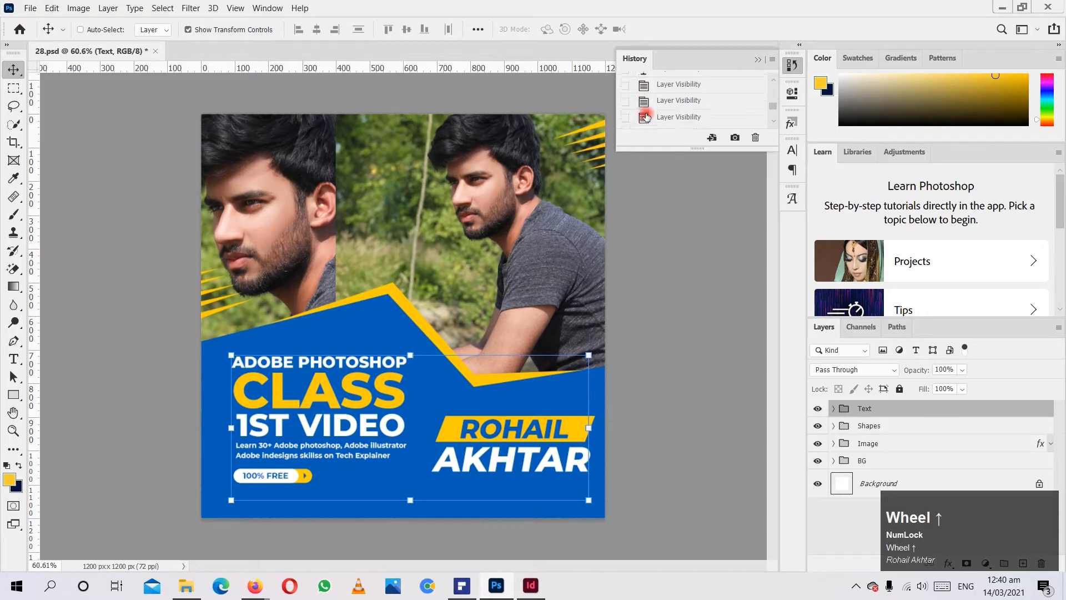
{"action": "scroll", "coordinate": [645, 115], "scroll_direction": "down", "scroll_amount": 5}
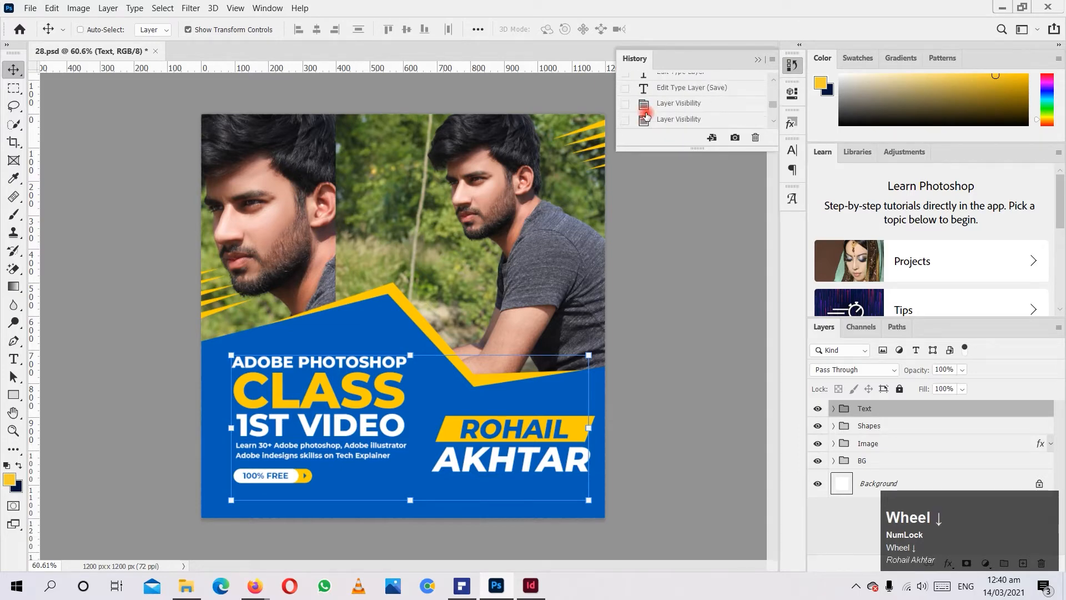
Step the poster back to earlier layer visibility states in the History and return to the latest state.
{"action": "left_click", "coordinate": [679, 89]}
{"action": "left_click", "coordinate": [677, 120]}
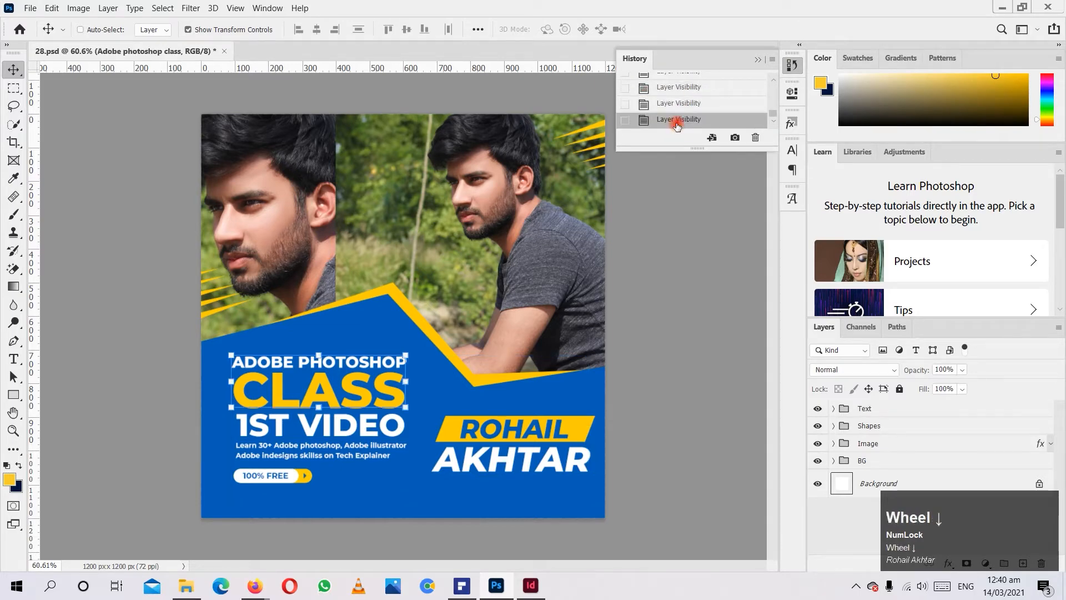
{"action": "left_click", "coordinate": [692, 101]}
{"action": "left_click", "coordinate": [700, 79]}
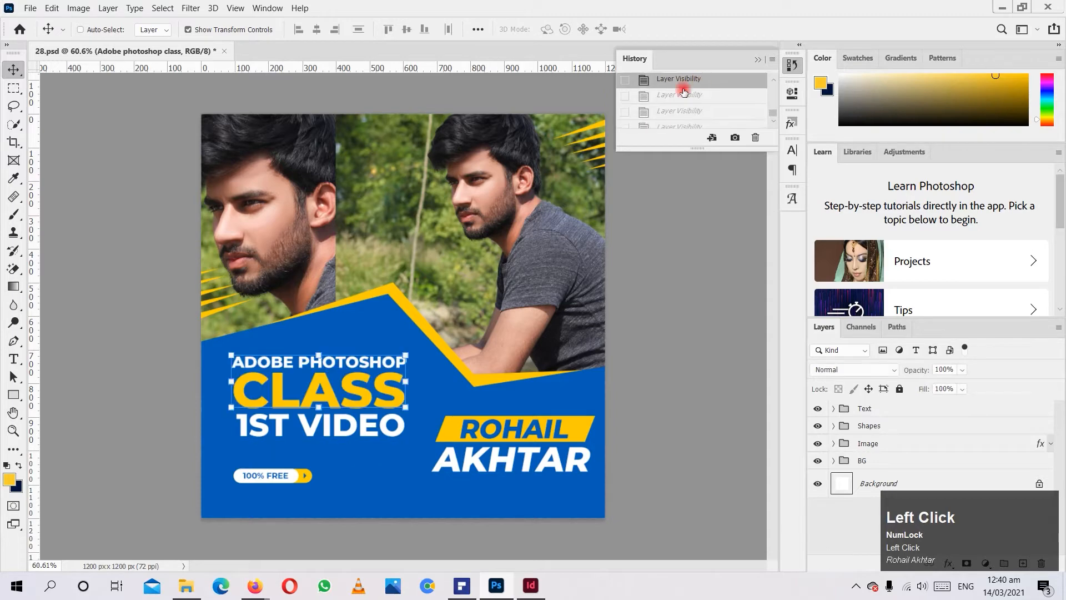
{"action": "scroll", "coordinate": [667, 115], "scroll_direction": "up", "scroll_amount": 2}
{"action": "scroll", "coordinate": [666, 119], "scroll_direction": "down", "scroll_amount": 3}
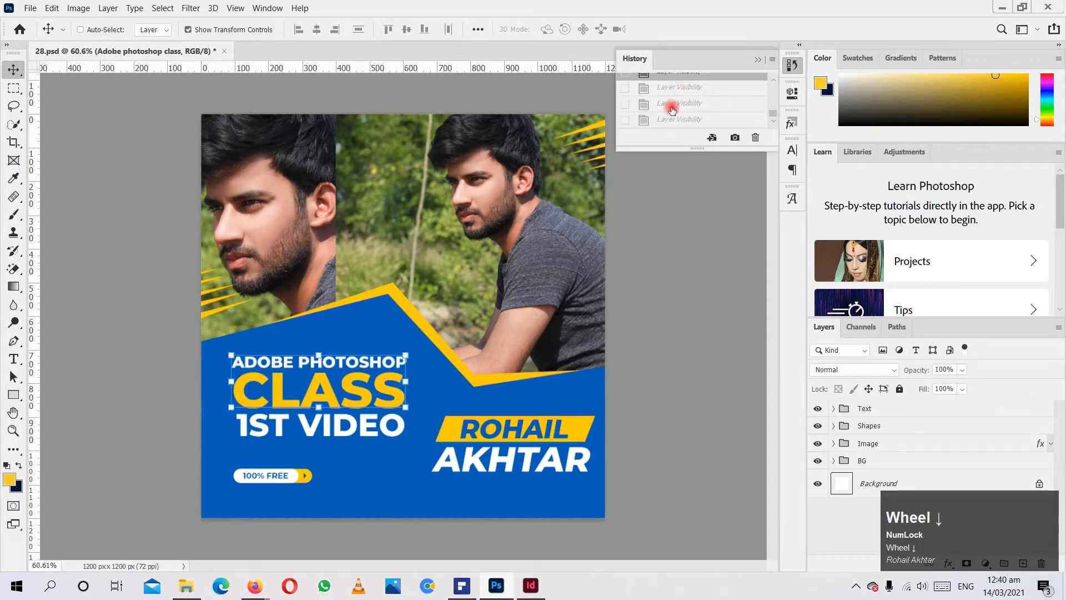
{"action": "left_click", "coordinate": [665, 120]}
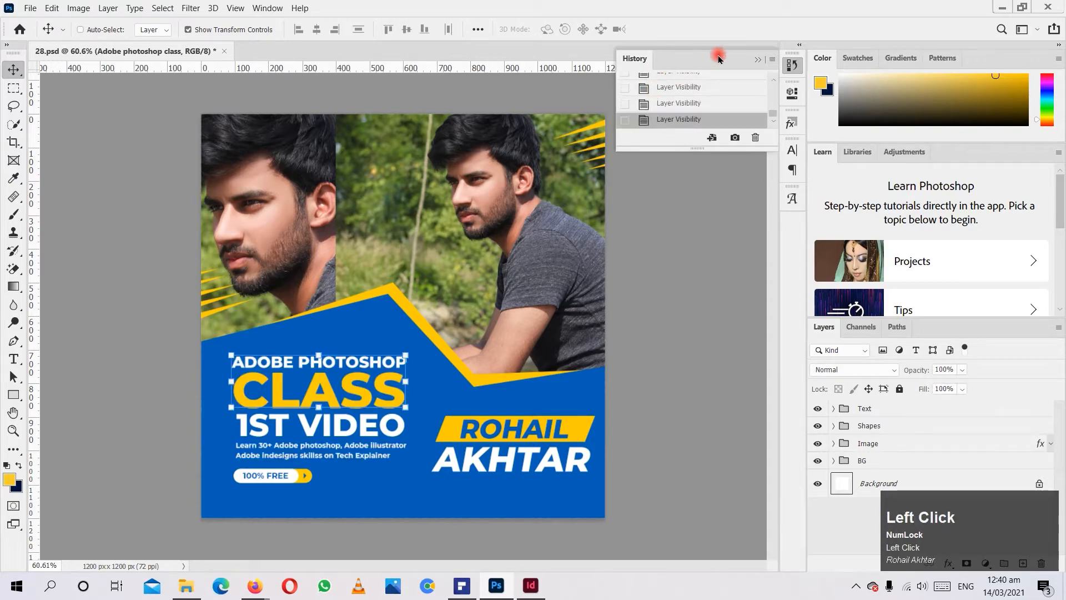
Look through the list of available panels and the workspace presets, keeping the Essentials workspace.
{"action": "left_click", "coordinate": [262, 11]}
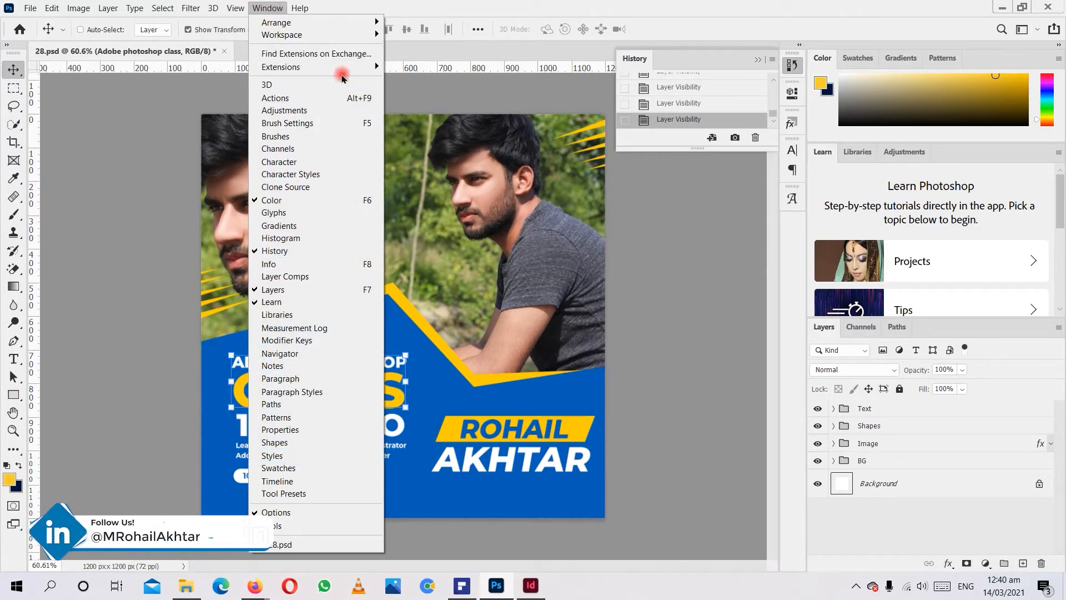
{"action": "mouse_move", "coordinate": [352, 35]}
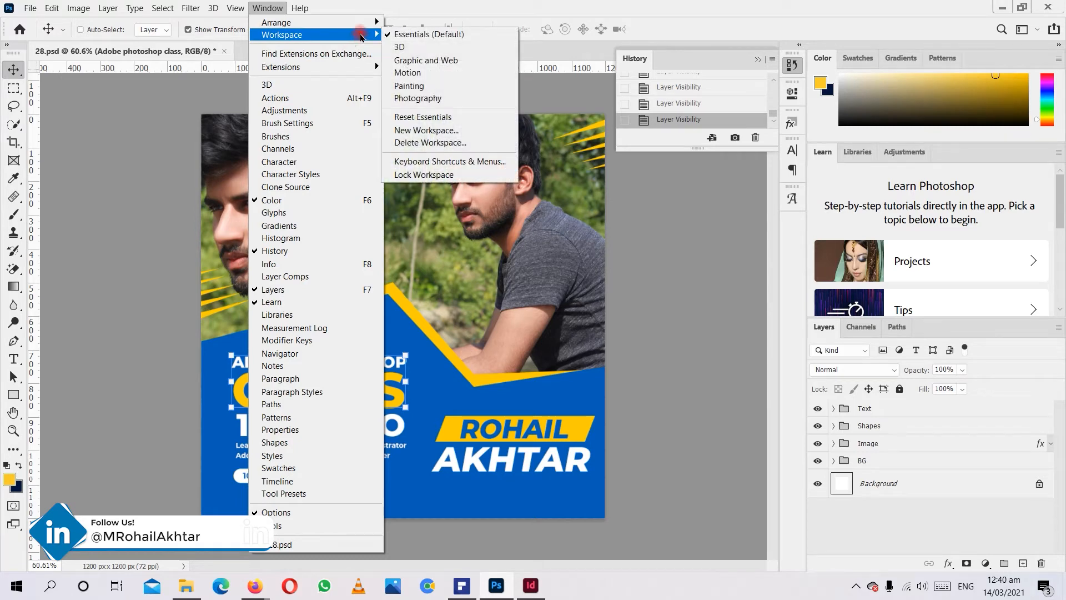
{"action": "left_click", "coordinate": [268, 6]}
{"action": "left_click", "coordinate": [271, 8]}
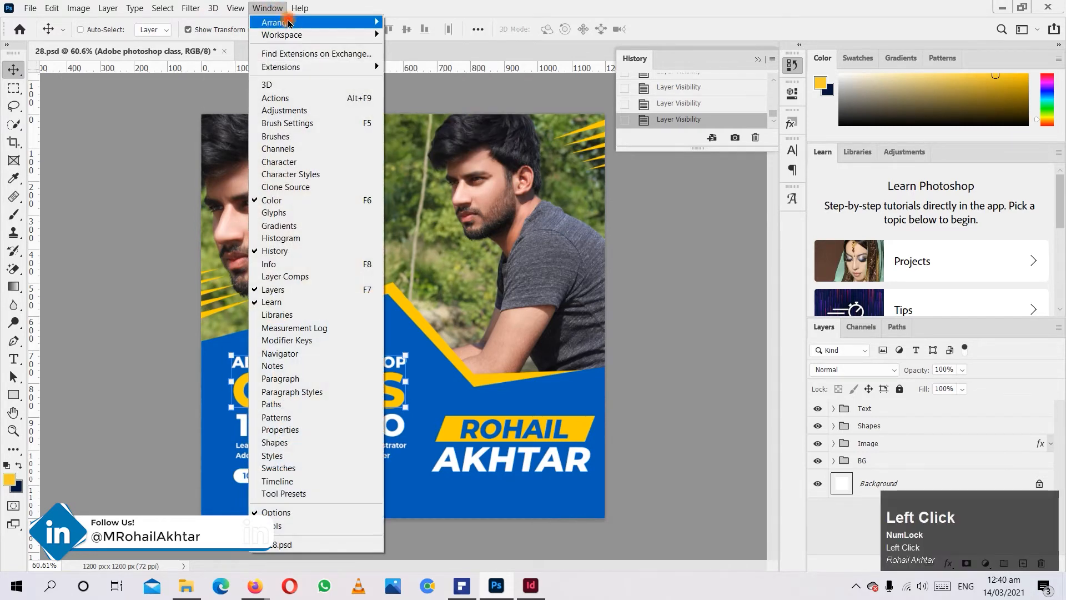
{"action": "mouse_move", "coordinate": [300, 38]}
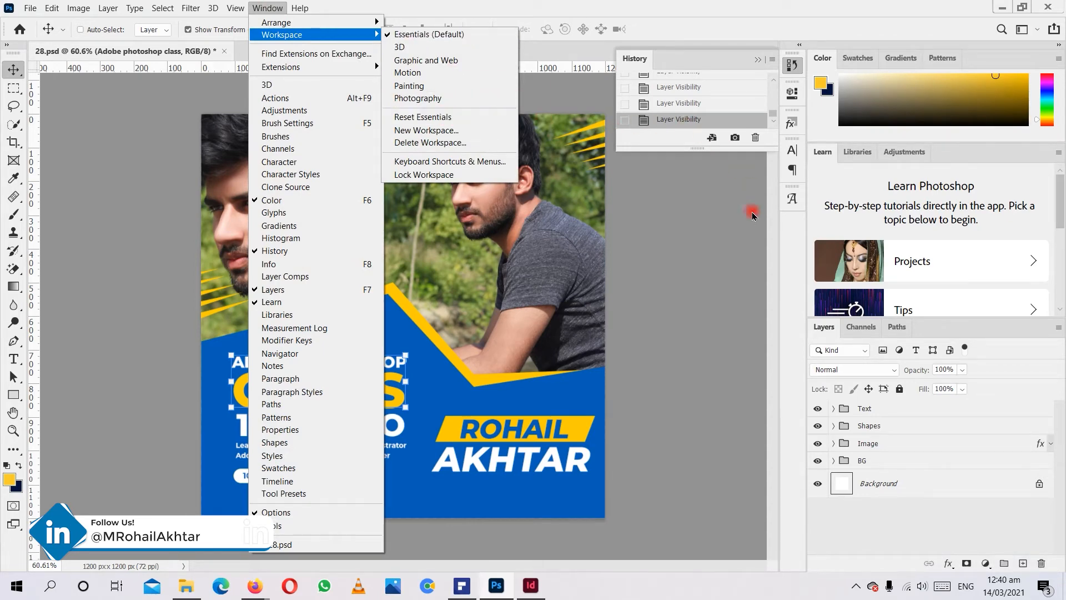
{"action": "left_click", "coordinate": [771, 68]}
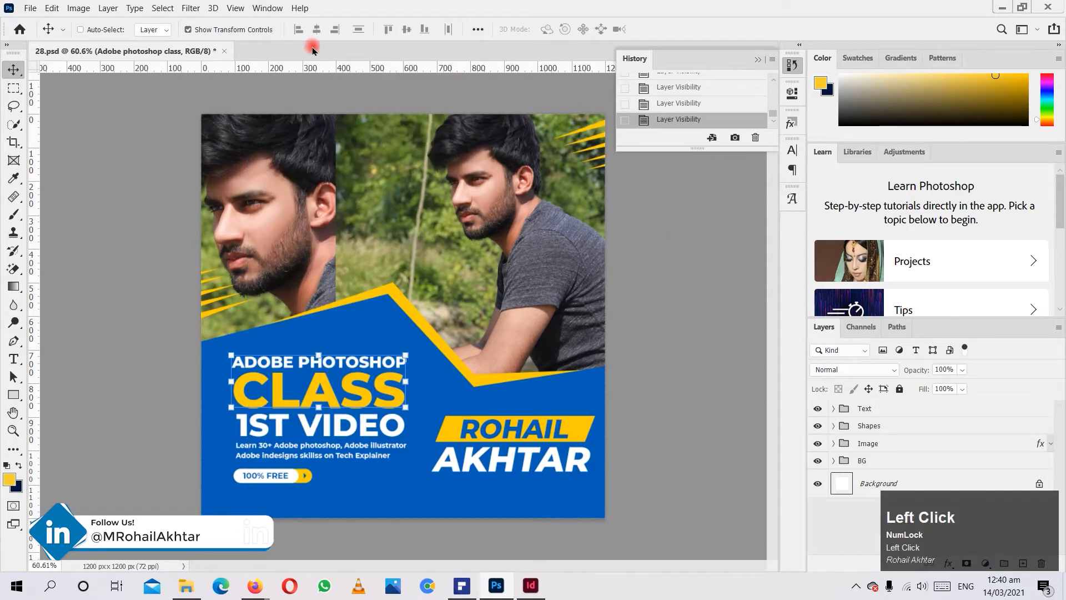
Look through the editing, image and selection commands without running any.
{"action": "left_click", "coordinate": [52, 8]}
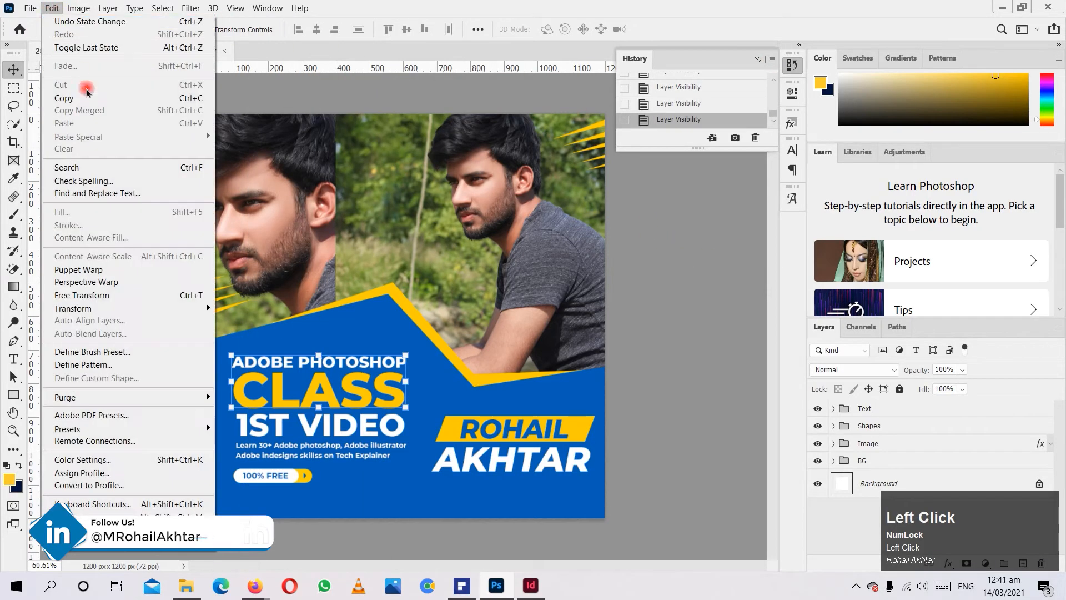
{"action": "mouse_move", "coordinate": [80, 8]}
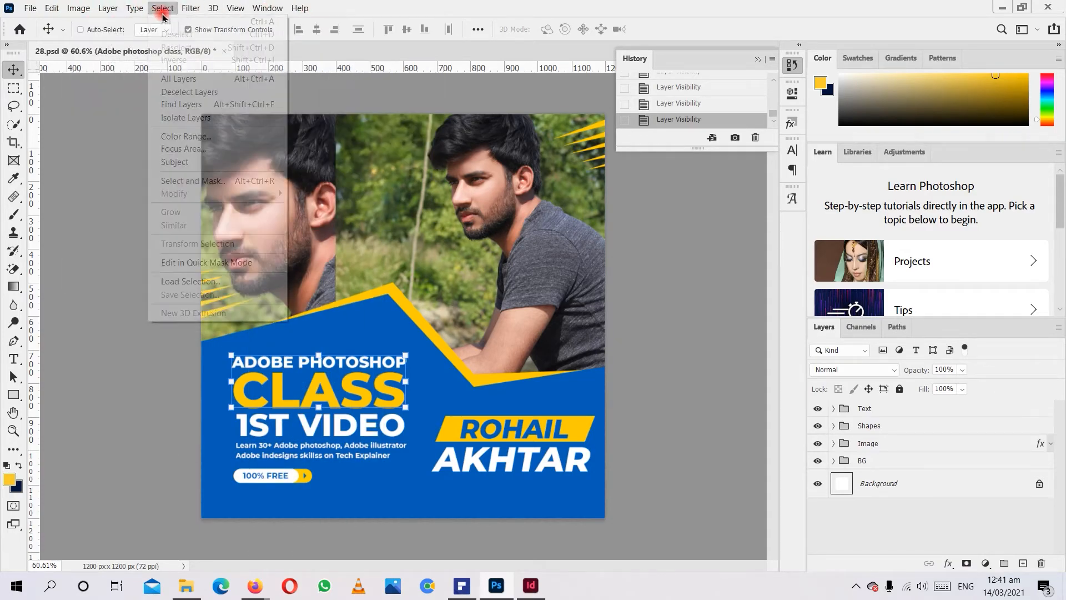
{"action": "mouse_move", "coordinate": [181, 15]}
{"action": "left_click", "coordinate": [91, 149]}
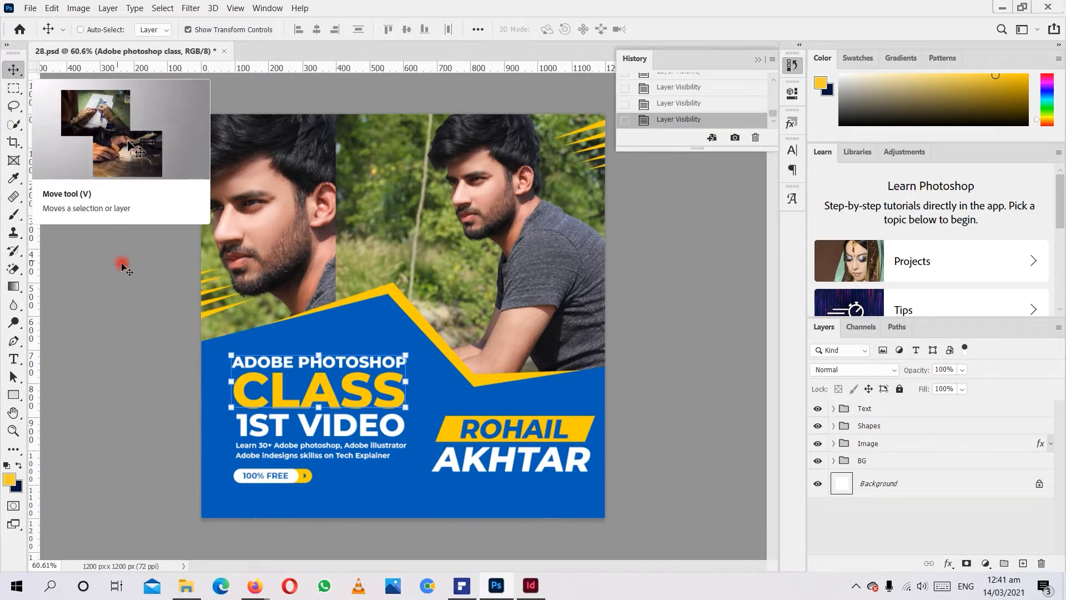
Activate the Move tool and switch its Show Transform Controls option off and back on.
{"action": "left_click", "coordinate": [154, 340]}
{"action": "key", "text": "v"}
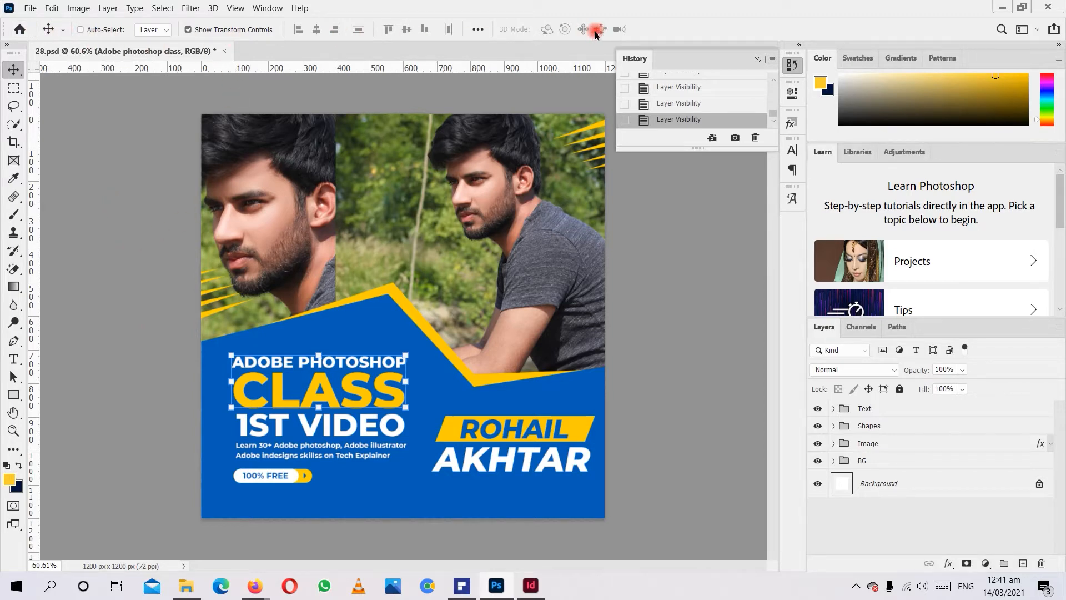
{"action": "left_click", "coordinate": [189, 30]}
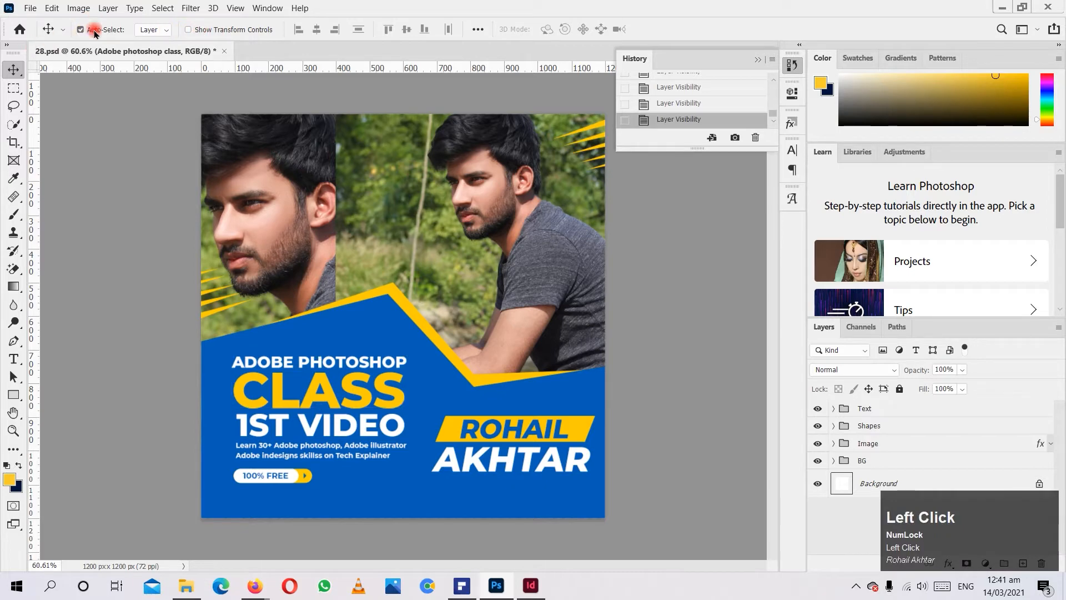
{"action": "left_click", "coordinate": [223, 29]}
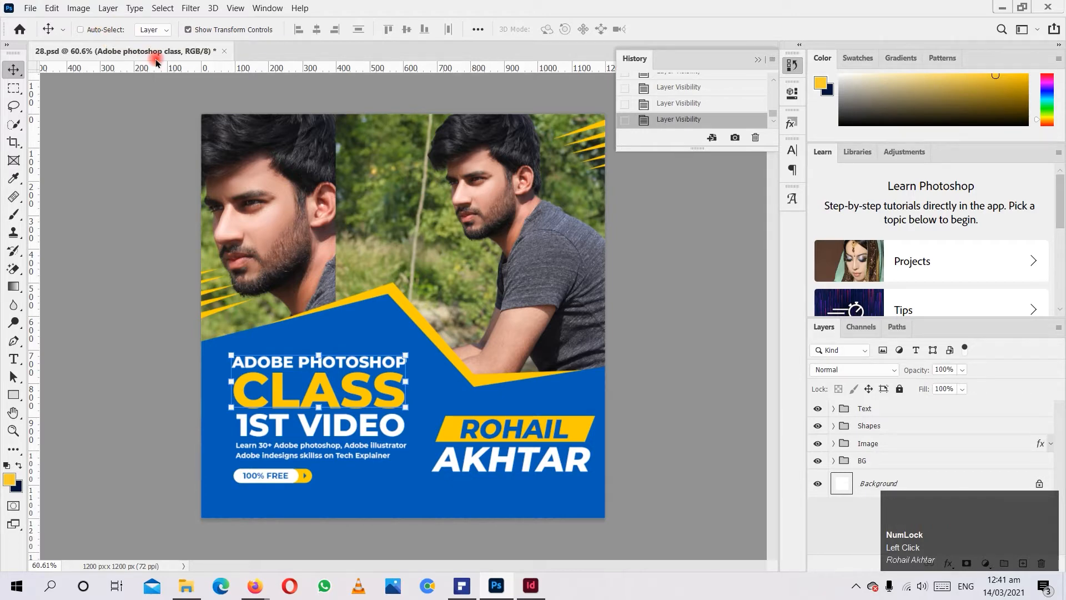
Turn on Auto-Select for layers and select the Prof photo layer directly on the canvas.
{"action": "left_click", "coordinate": [96, 32]}
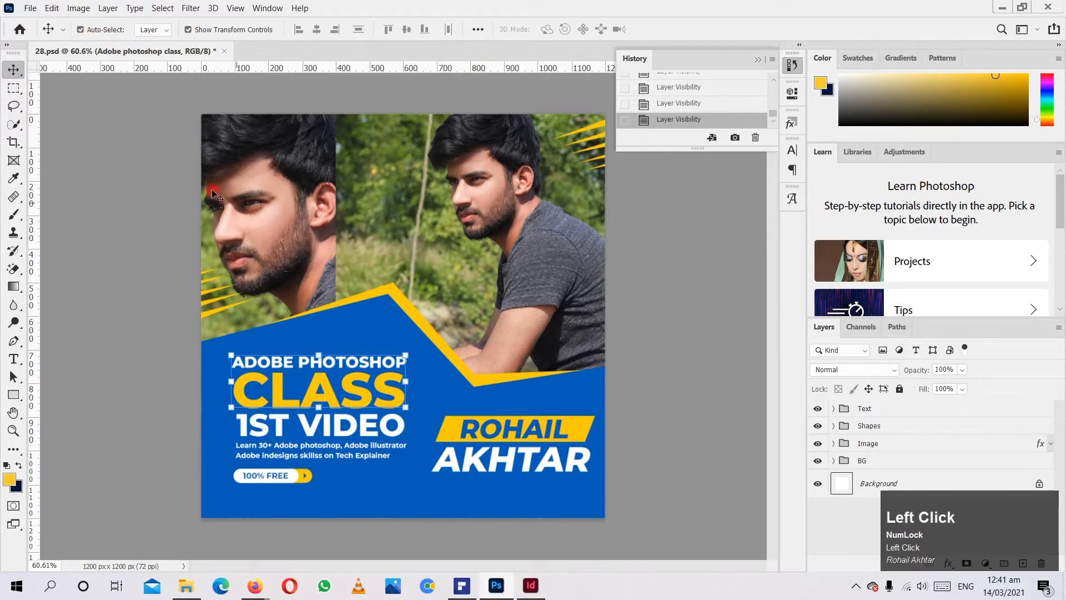
{"action": "left_click", "coordinate": [301, 224]}
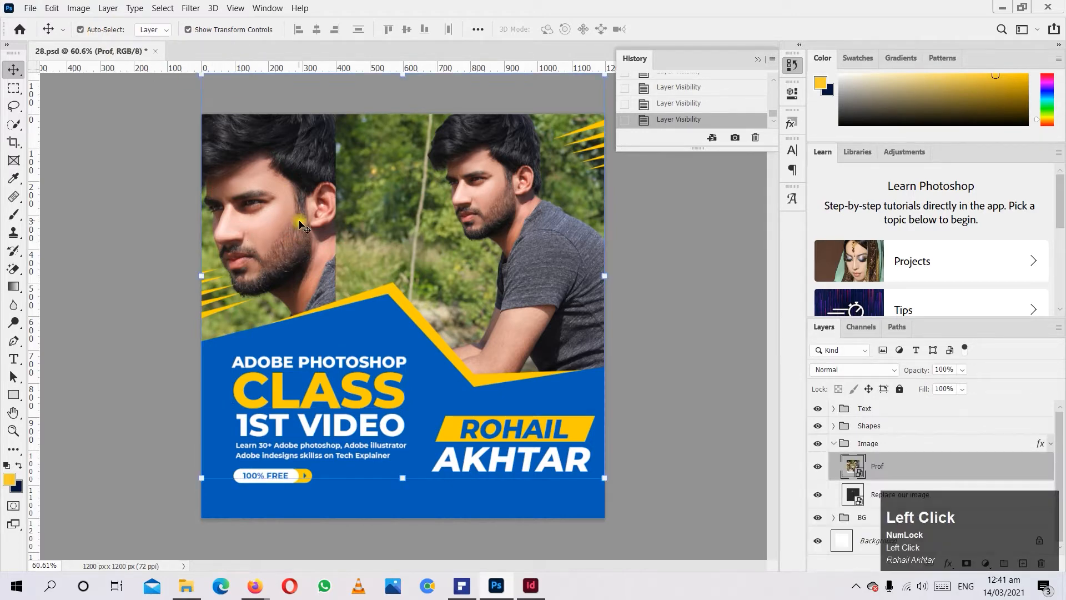
Try moving the blue shape and the background photo with Auto-Select on, undo both moves, and deselect all layers.
{"action": "left_click", "coordinate": [402, 321]}
{"action": "left_click_drag", "start_coordinate": [249, 352], "coordinate": [349, 245]}
{"action": "key", "text": "ctrl+z"}
{"action": "left_click_drag", "start_coordinate": [440, 189], "coordinate": [381, 135]}
{"action": "key", "text": "ctrl+z"}
{"action": "left_click", "coordinate": [94, 239]}
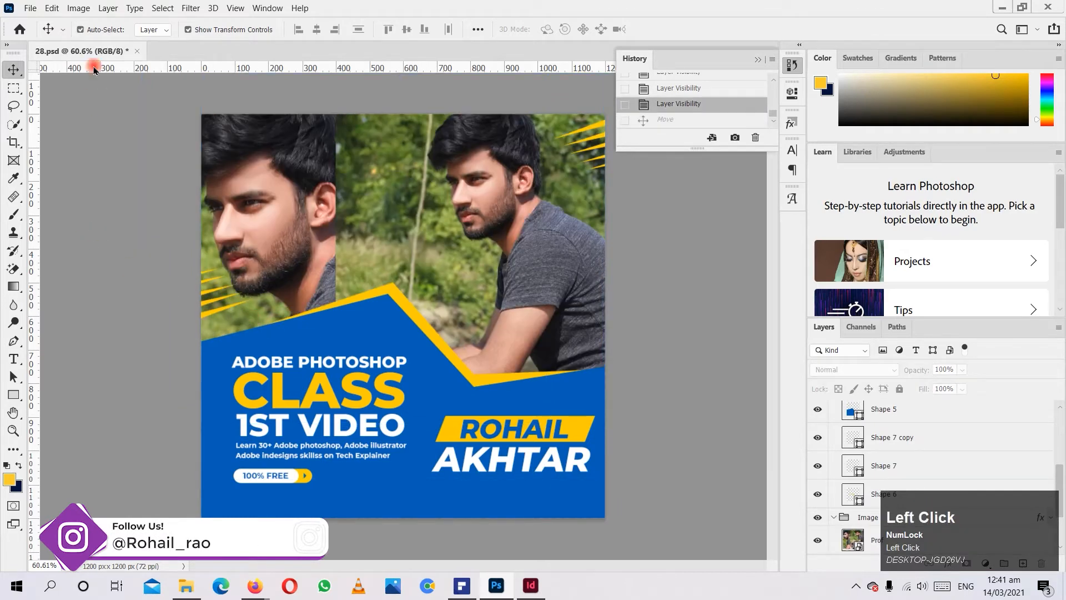
Turn off Auto-Select and try to move the photo while no layer is selected.
{"action": "left_click", "coordinate": [80, 30]}
{"action": "left_click", "coordinate": [351, 208]}
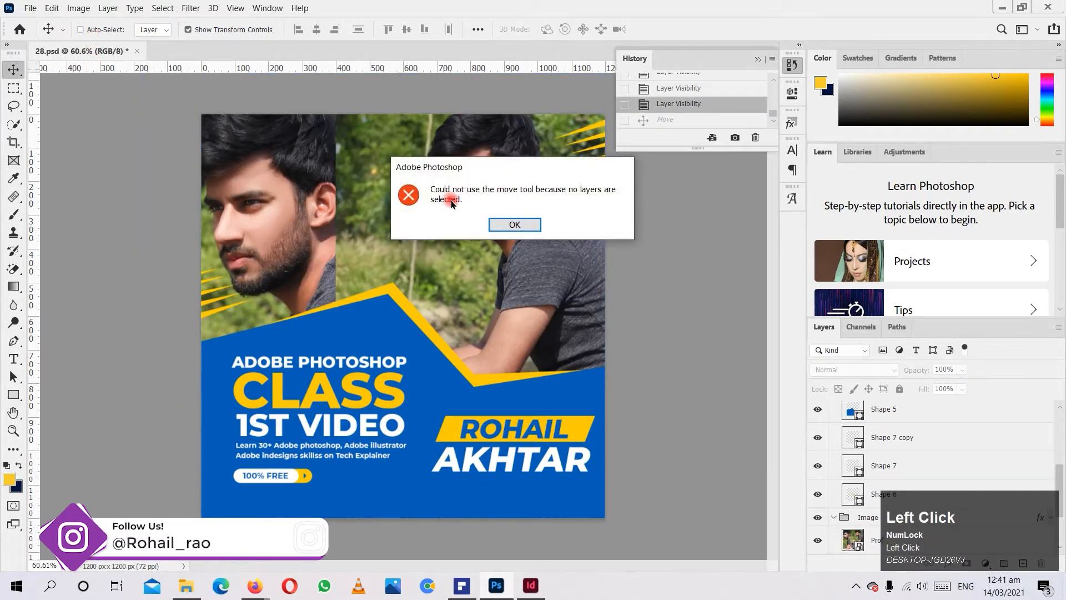
{"action": "left_click", "coordinate": [513, 224]}
With Auto-Select off, select the Prof photo and then the yellow outline shape, Shape 6, directly on the canvas.
{"action": "key", "text": "ctrl"}
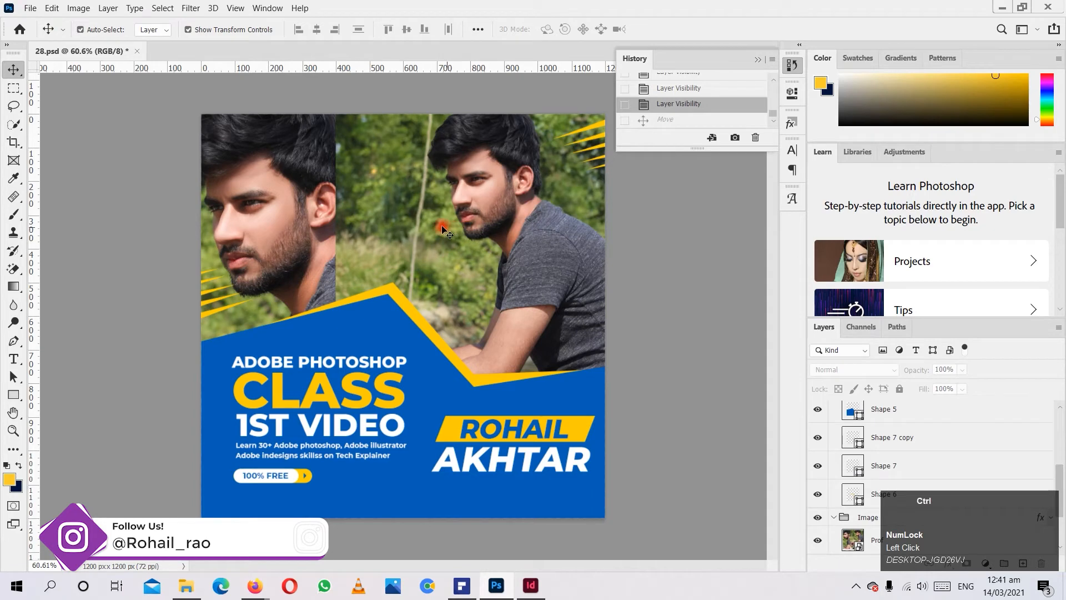
{"action": "left_click", "coordinate": [404, 205], "text": "ctrl"}
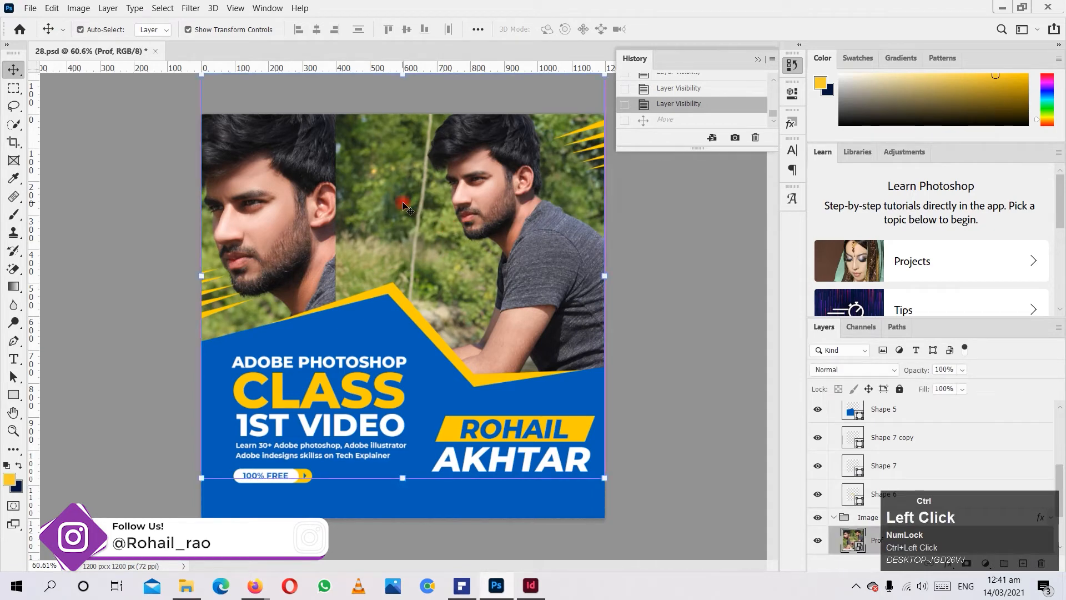
{"action": "left_click", "coordinate": [384, 287]}
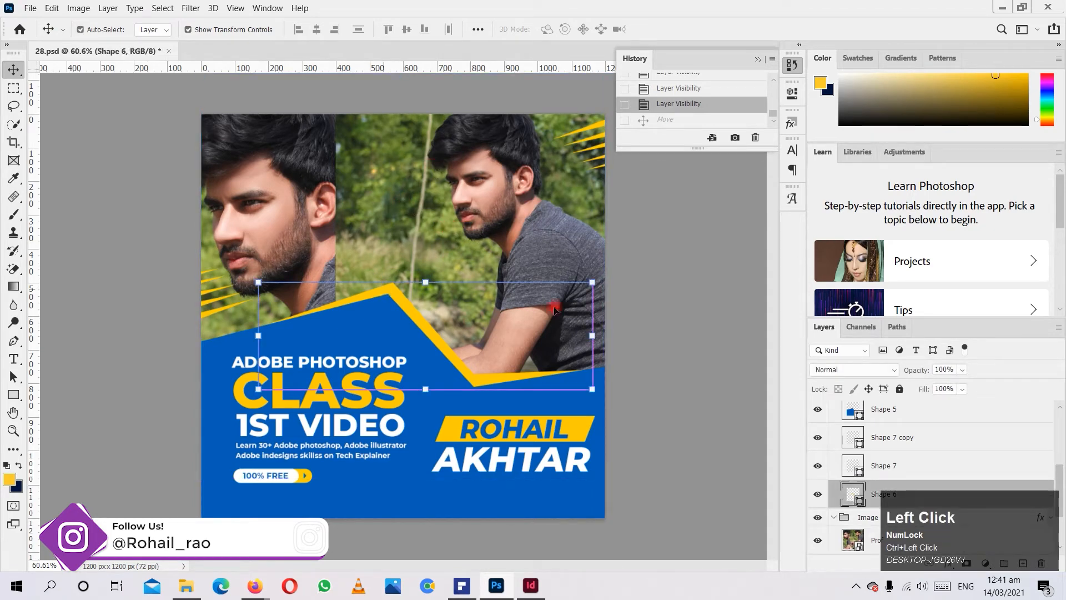
{"action": "left_click_drag", "start_coordinate": [525, 259], "coordinate": [514, 348]}
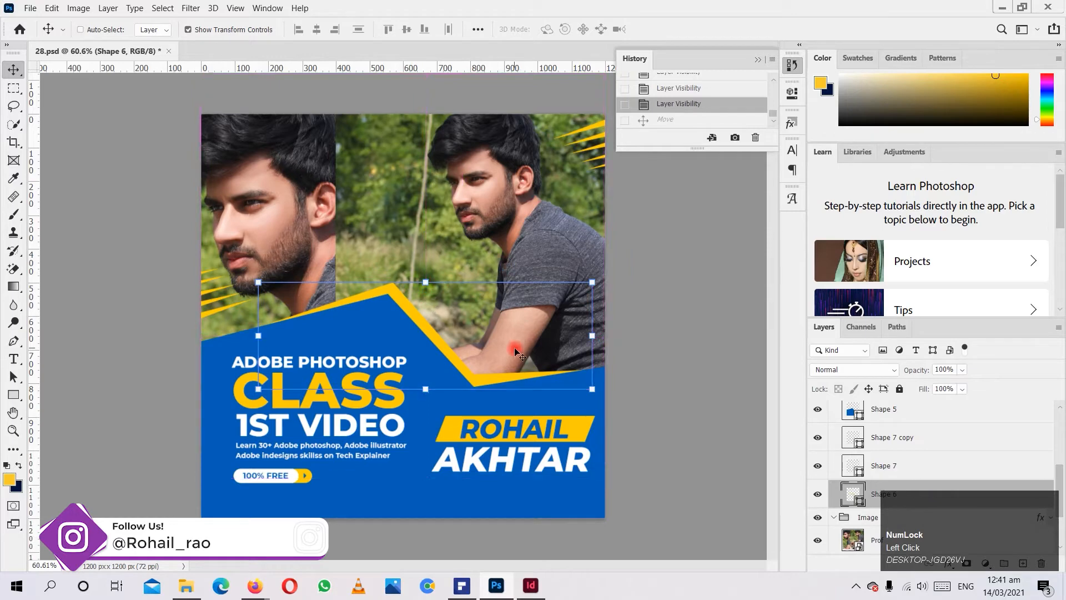
Switch the Move tool's Show Transform Controls option off and back on for the selected shape.
{"action": "left_click", "coordinate": [189, 32]}
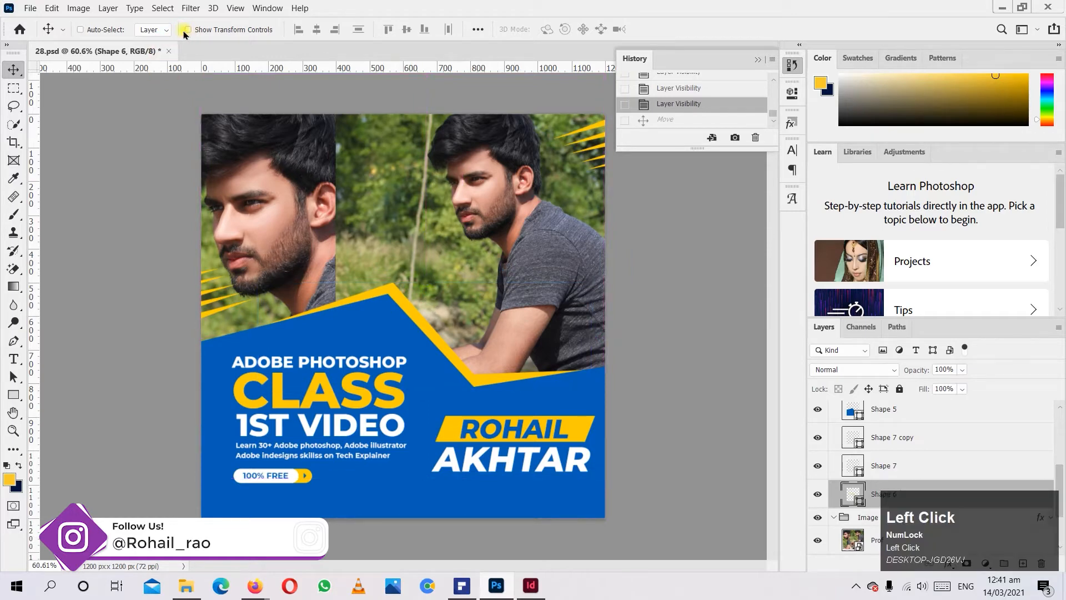
{"action": "left_click", "coordinate": [233, 33]}
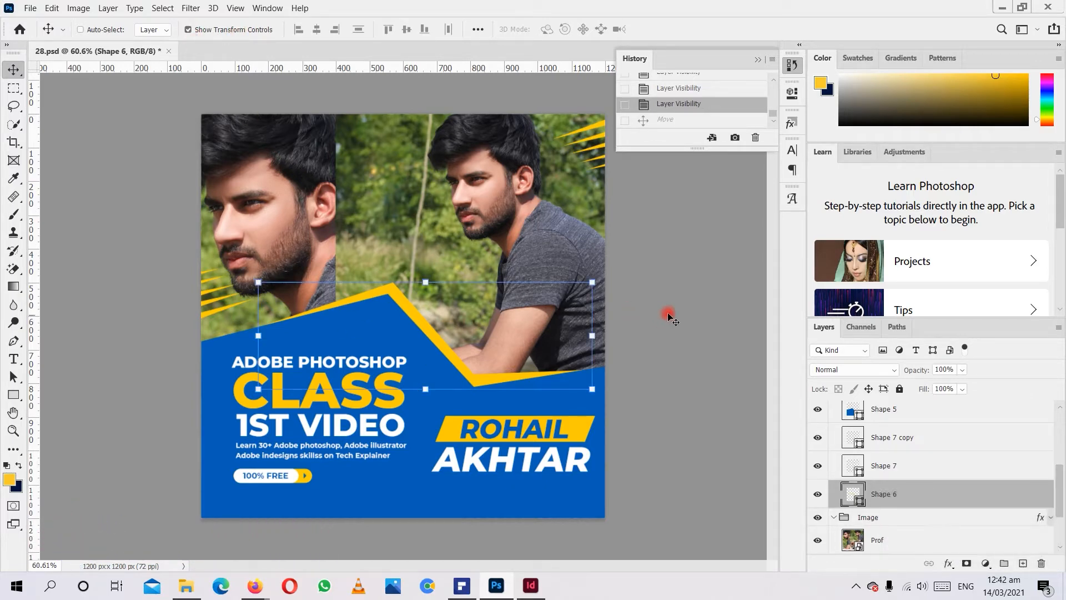
{"action": "left_click", "coordinate": [739, 303]}
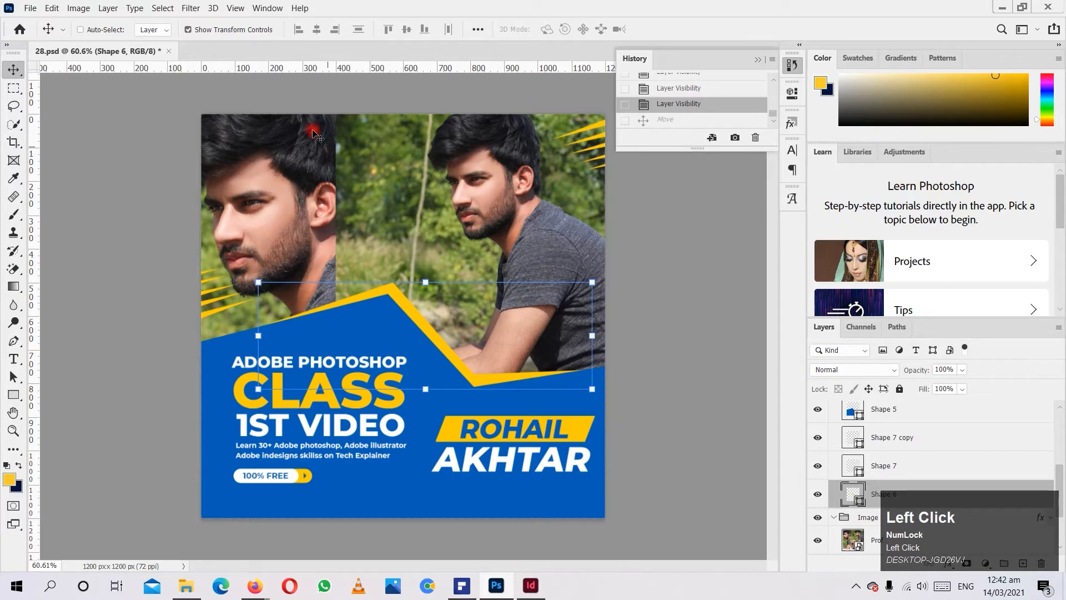
Select the Prof photo directly on the canvas, try moving it up and to the right, and undo the move.
{"action": "left_click", "coordinate": [263, 163], "text": "ctrl"}
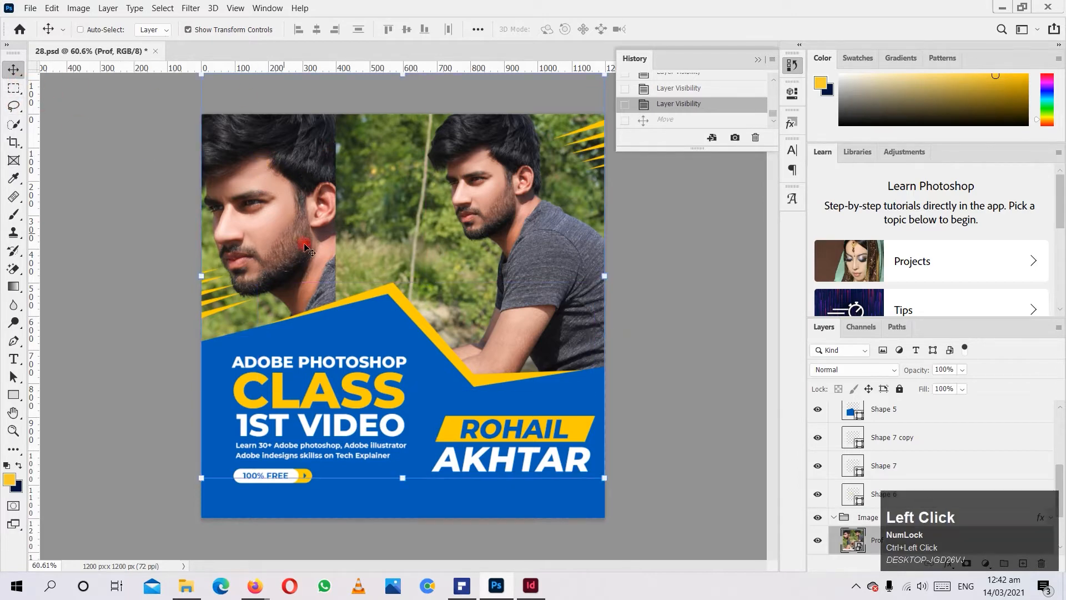
{"action": "left_click_drag", "start_coordinate": [447, 286], "coordinate": [617, 206]}
{"action": "key", "text": "ctrl+z"}
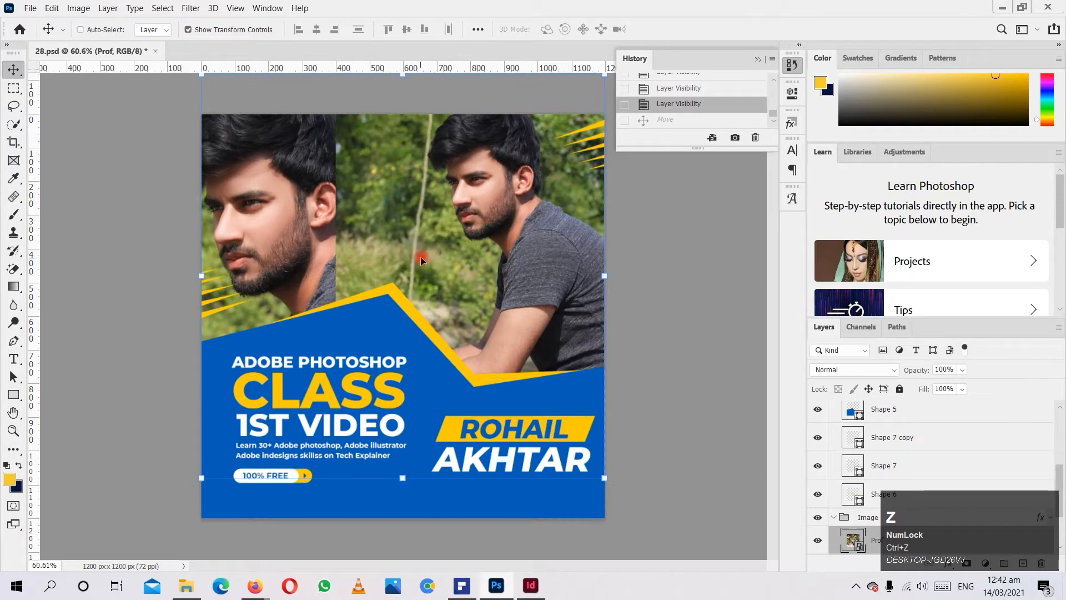
Draw an artboard of about 1050 × 1200 px with the Artboard tool, undo it, and return to the Move tool.
{"action": "left_click", "coordinate": [19, 75]}
{"action": "left_click_drag", "start_coordinate": [19, 75], "coordinate": [107, 86]}
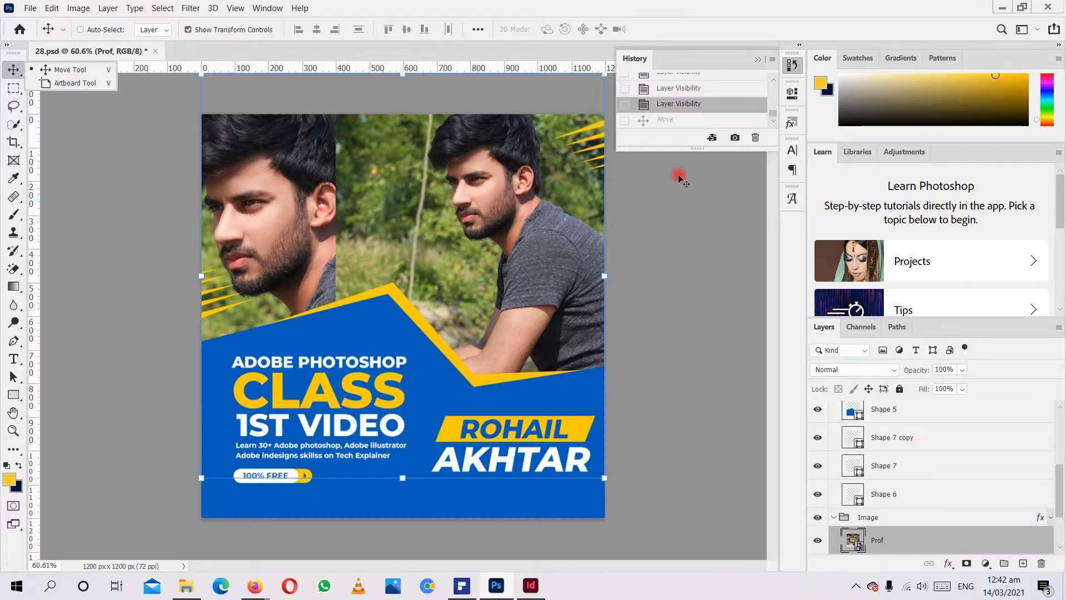
{"action": "left_click", "coordinate": [97, 84]}
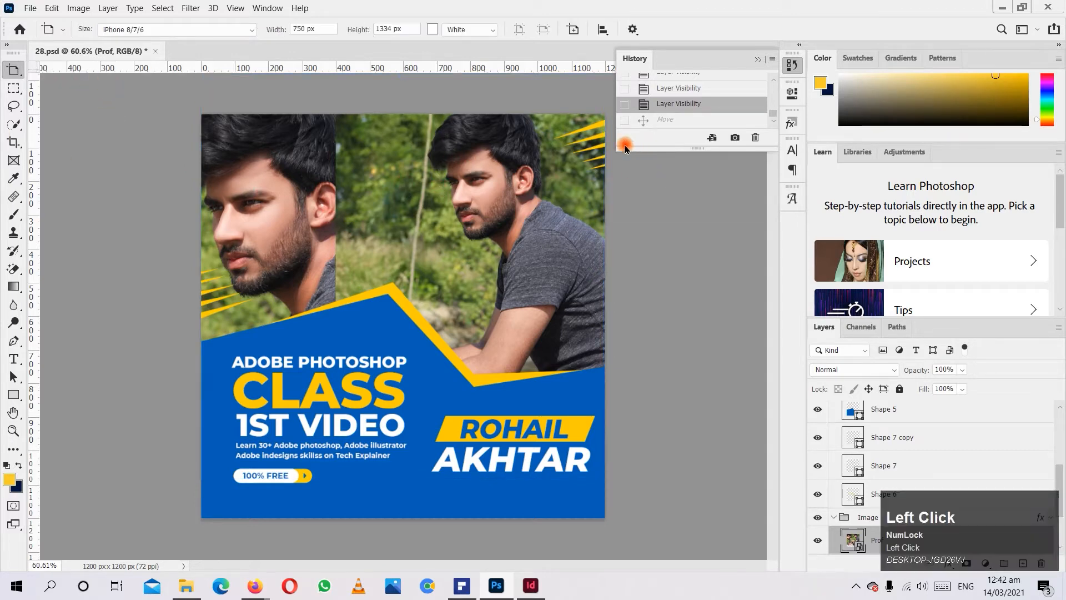
{"action": "scroll", "coordinate": [424, 240], "scroll_direction": "down", "scroll_amount": 3}
{"action": "scroll", "coordinate": [540, 269], "scroll_direction": "up", "scroll_amount": 2}
{"action": "scroll", "coordinate": [707, 267], "scroll_direction": "down", "scroll_amount": 1}
{"action": "left_click_drag", "start_coordinate": [549, 178], "coordinate": [784, 459]}
{"action": "scroll", "coordinate": [452, 416], "scroll_direction": "down", "scroll_amount": 2}
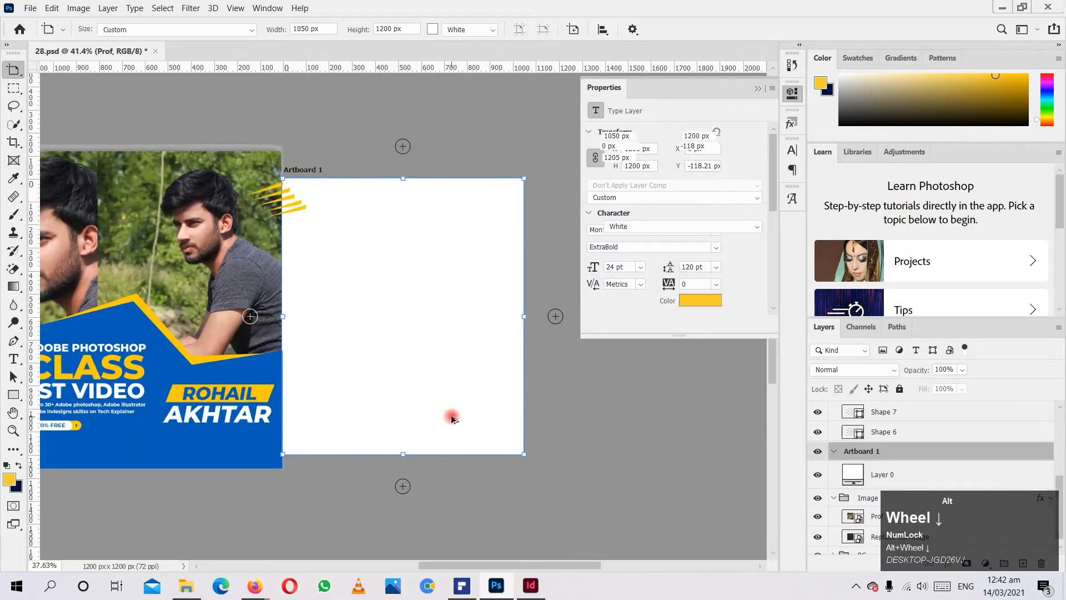
{"action": "key", "text": "ctrl+z"}
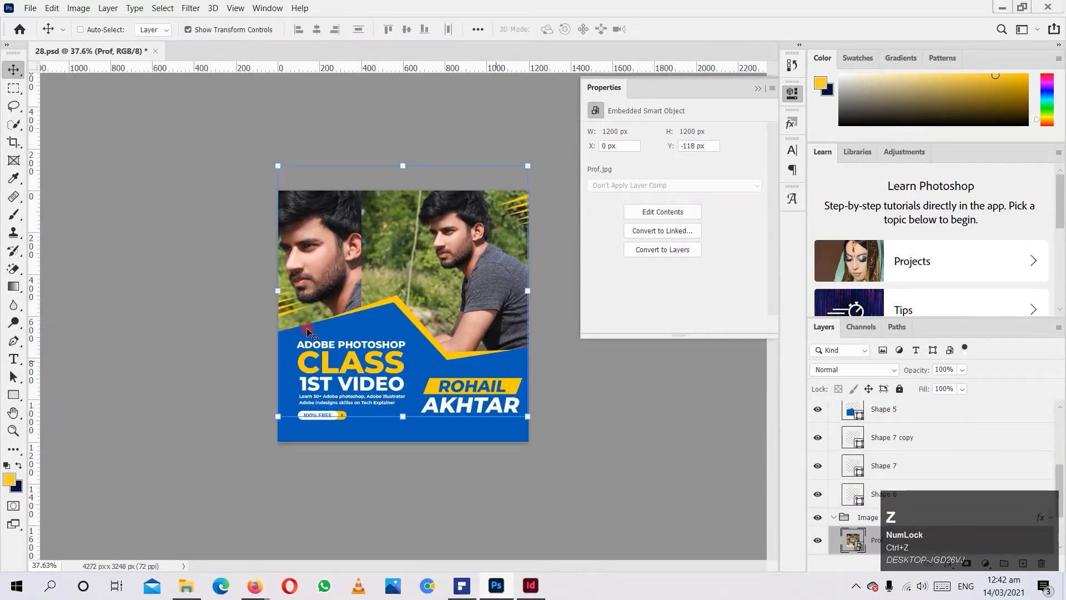
{"action": "left_click", "coordinate": [20, 78]}
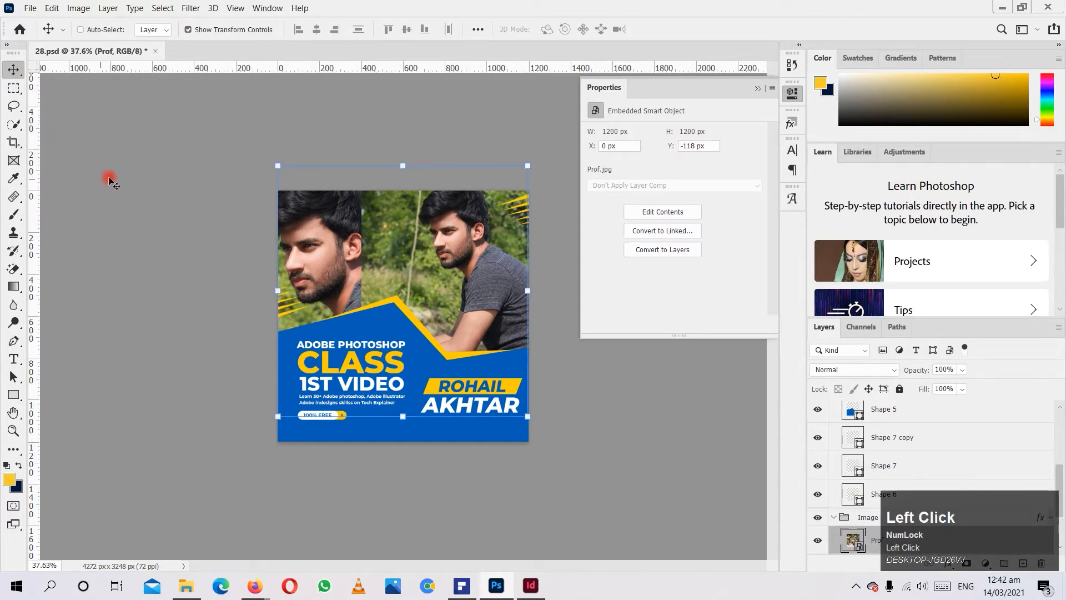
{"action": "left_click", "coordinate": [11, 70]}
Select a rectangle of about 410 × 380 px around the face in the Prof photo using the Rectangular Marquee tool.
{"action": "left_click", "coordinate": [13, 88]}
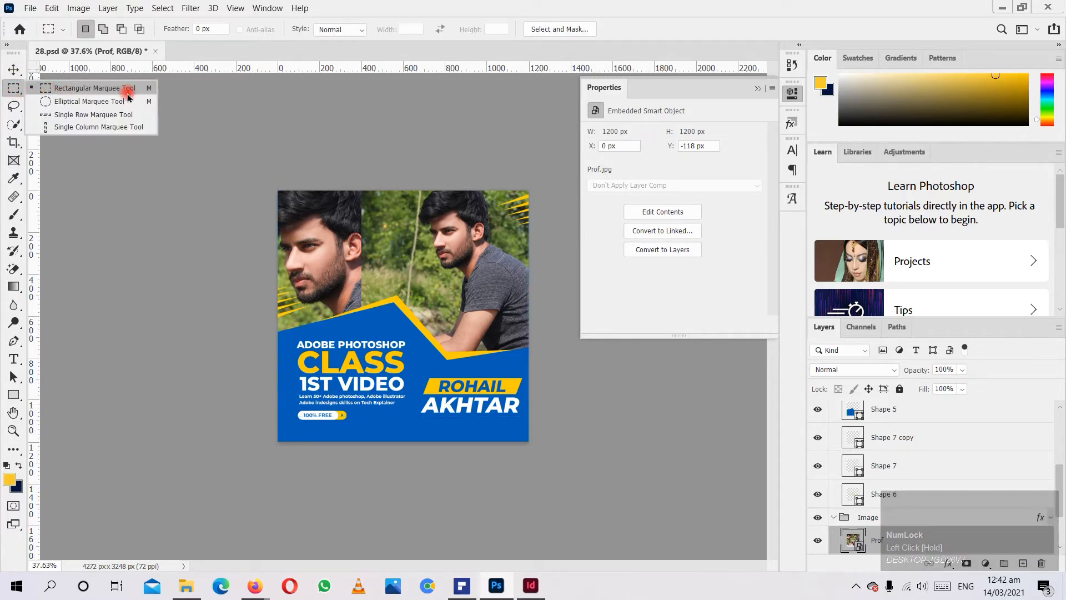
{"action": "left_click", "coordinate": [163, 289]}
{"action": "scroll", "coordinate": [400, 322], "scroll_direction": "up", "scroll_amount": 2}
{"action": "scroll", "coordinate": [369, 324], "scroll_direction": "down", "scroll_amount": 1}
{"action": "scroll", "coordinate": [368, 324], "scroll_direction": "up", "scroll_amount": 2}
{"action": "scroll", "coordinate": [368, 322], "scroll_direction": "down", "scroll_amount": 1}
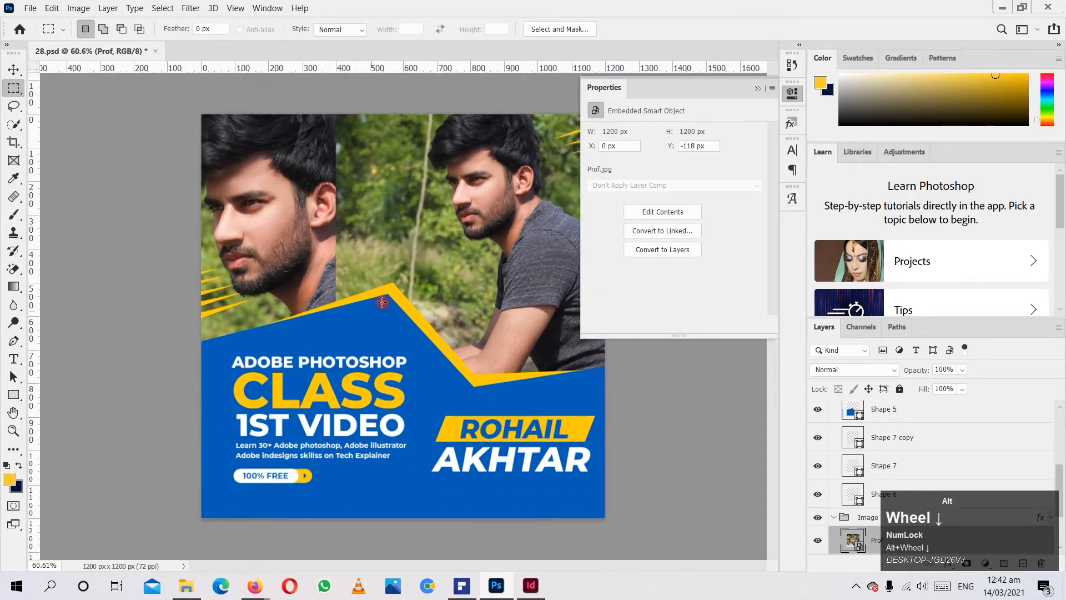
{"action": "left_click", "coordinate": [436, 196], "text": "ctrl"}
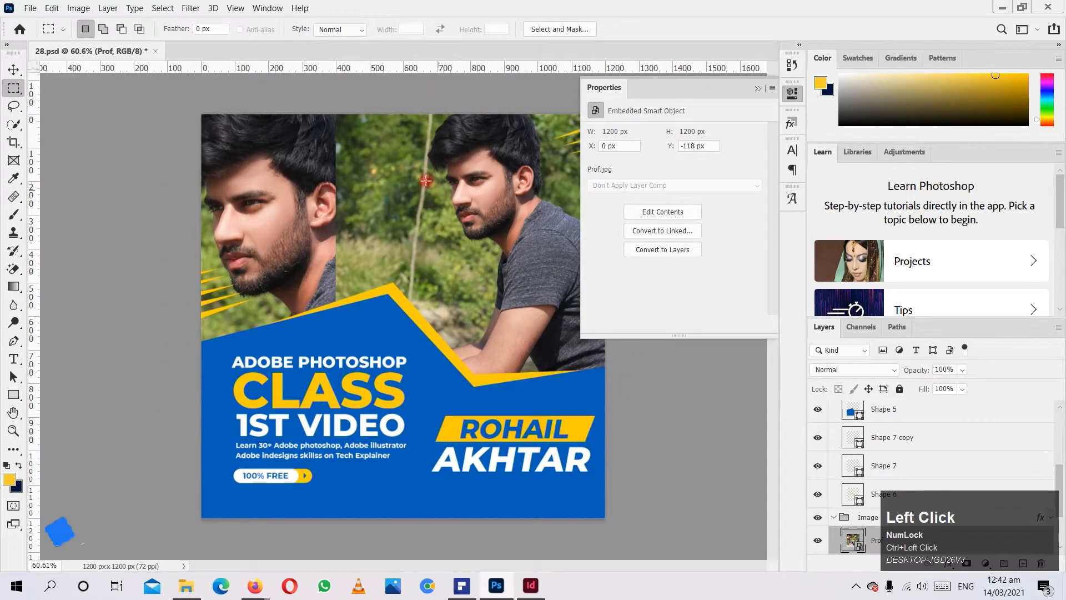
{"action": "left_click_drag", "start_coordinate": [408, 132], "coordinate": [546, 260]}
Copy and paste the selected face area as a new layer, move the copy to the left, and undo the move and paste.
{"action": "key", "text": "ctrl+c"}
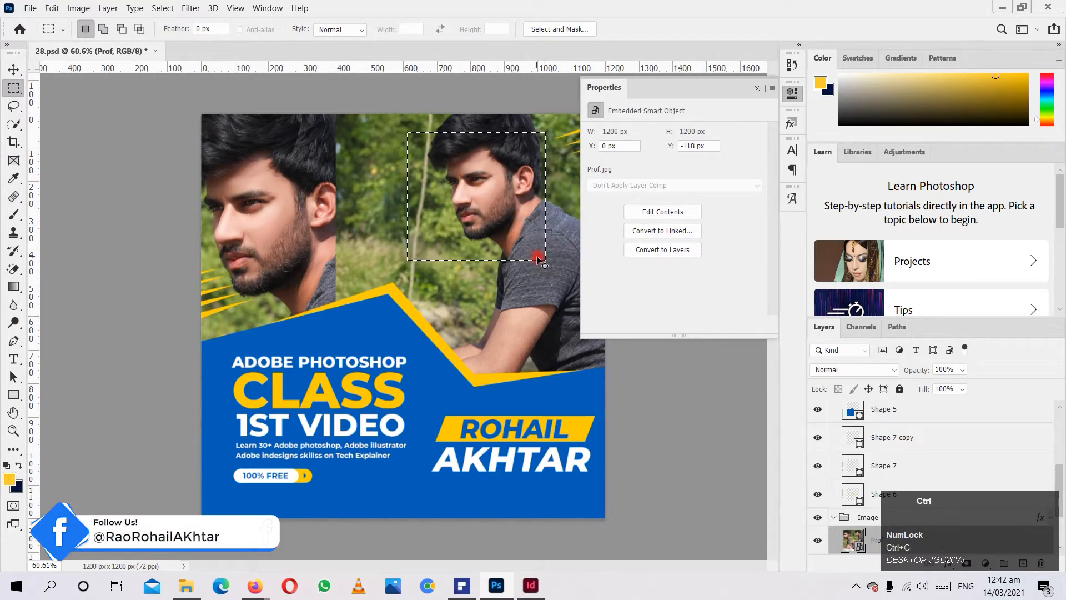
{"action": "key", "text": "ctrl+v"}
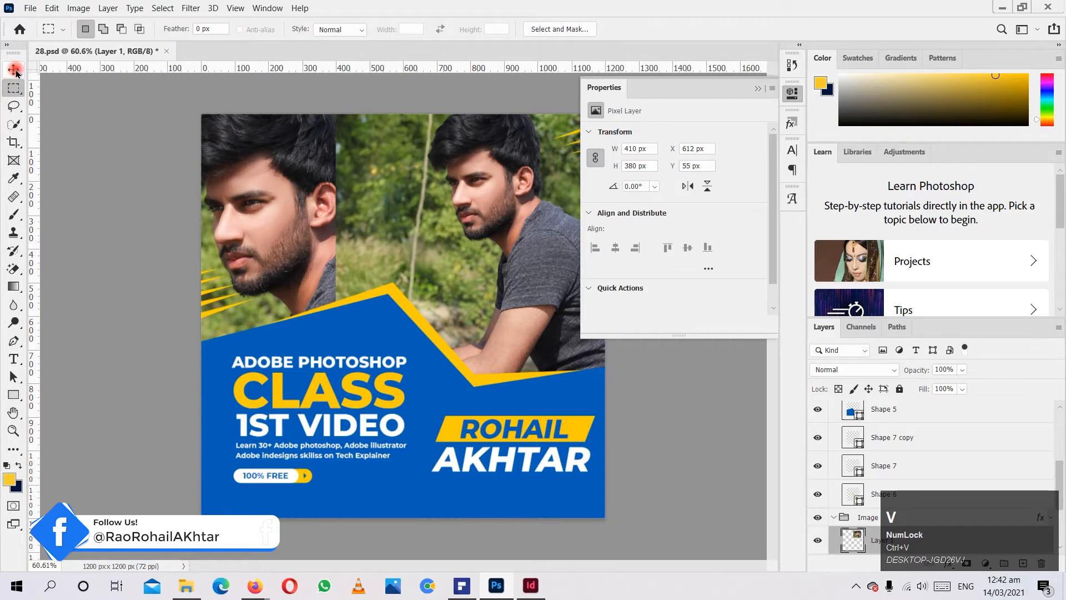
{"action": "left_click", "coordinate": [14, 70]}
{"action": "left_click_drag", "start_coordinate": [471, 215], "coordinate": [393, 209]}
{"action": "key", "text": "ctrl+z"}
{"action": "key", "text": "ctrl+z"}
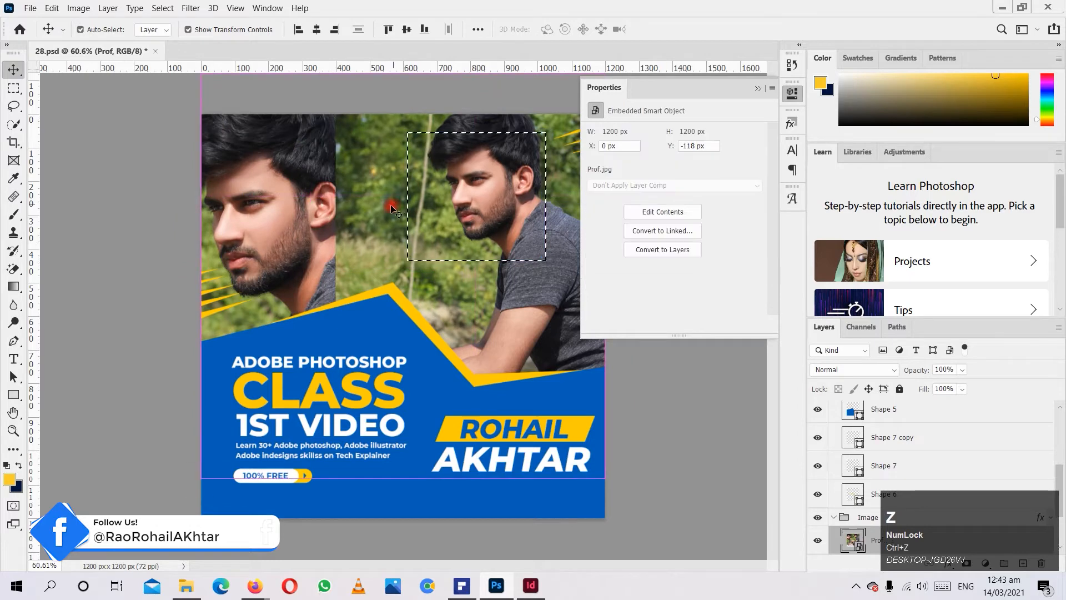
Try moving the whole Prof layer to the left while the marquee selection is active, and undo the move.
{"action": "left_click", "coordinate": [356, 212]}
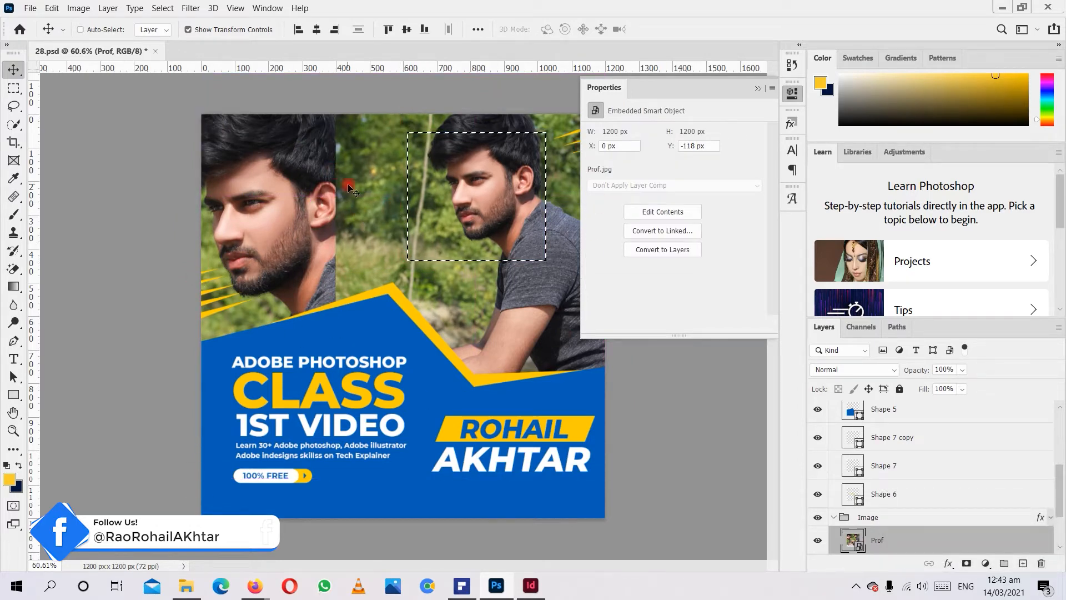
{"action": "left_click_drag", "start_coordinate": [452, 139], "coordinate": [421, 141]}
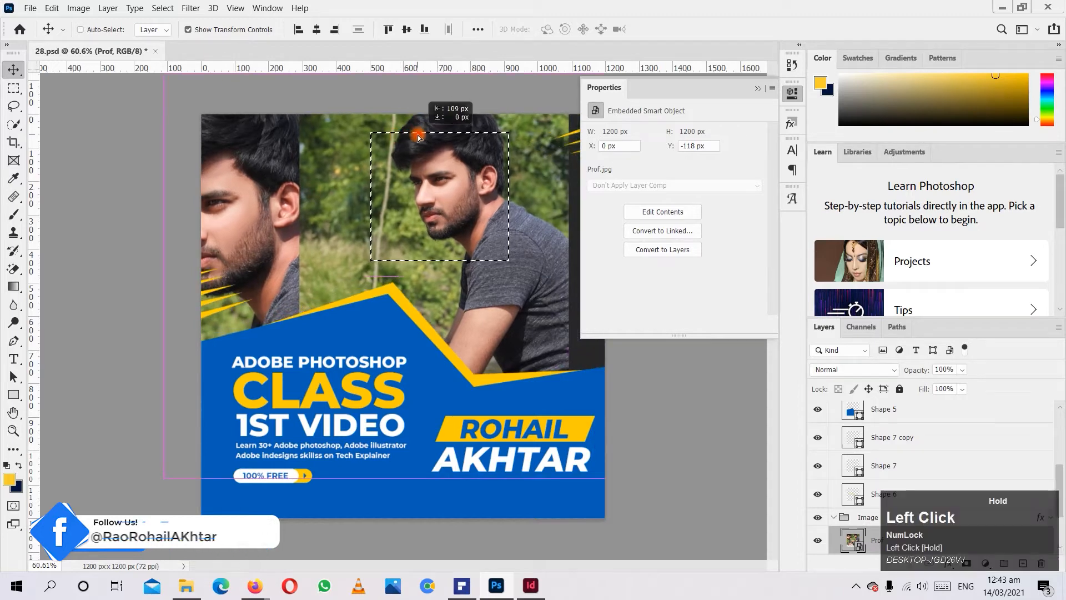
{"action": "key", "text": "ctrl+z"}
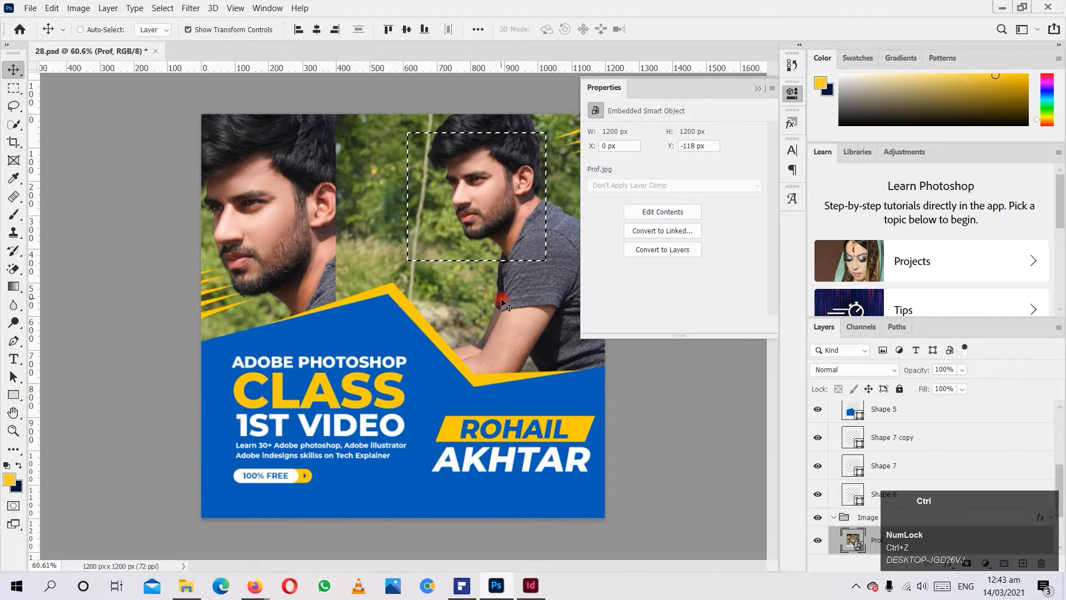
Clear the rectangular selection and collapse the Properties panel.
{"action": "key", "text": "ctrl+d"}
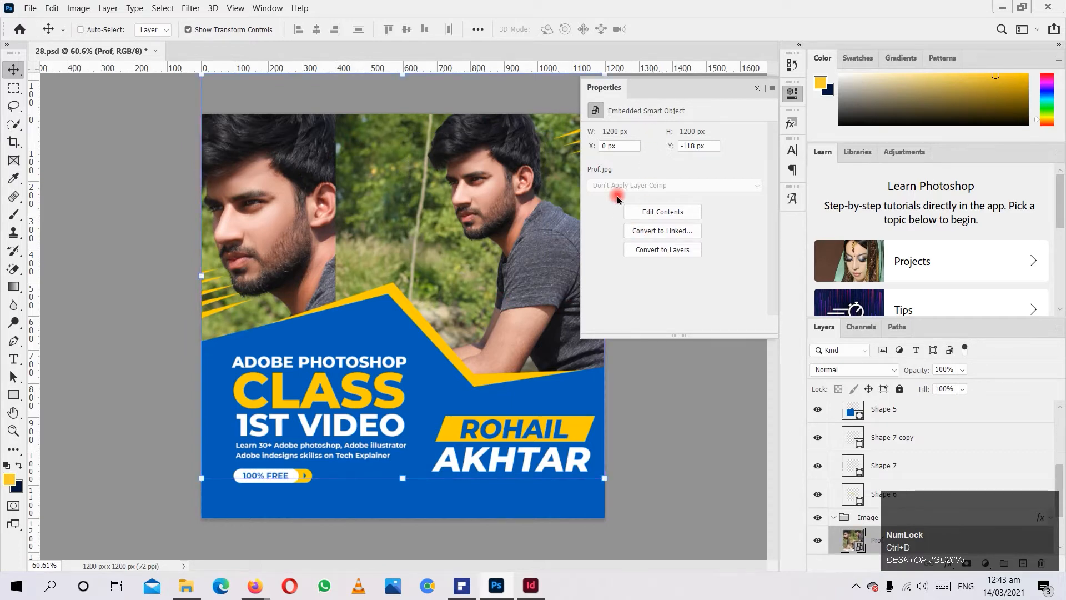
{"action": "left_click", "coordinate": [755, 90]}
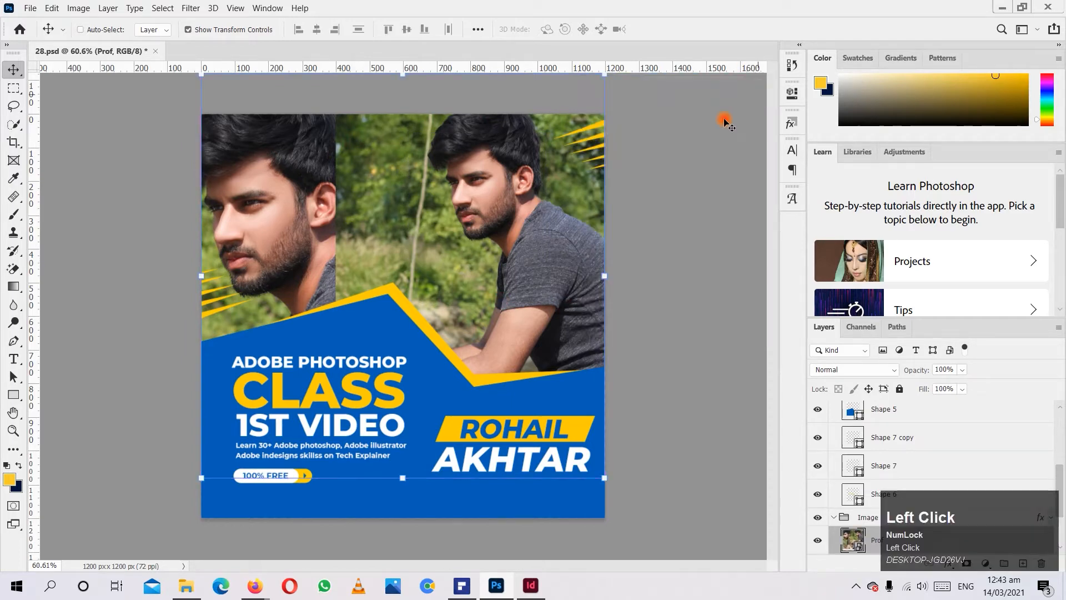
Make an elliptical selection across the middle of the photo with the Elliptical Marquee tool, and deselect it.
{"action": "left_click_drag", "start_coordinate": [13, 88], "coordinate": [58, 103]}
{"action": "left_click_drag", "start_coordinate": [234, 123], "coordinate": [470, 348]}
{"action": "key", "text": "ctrl+d"}
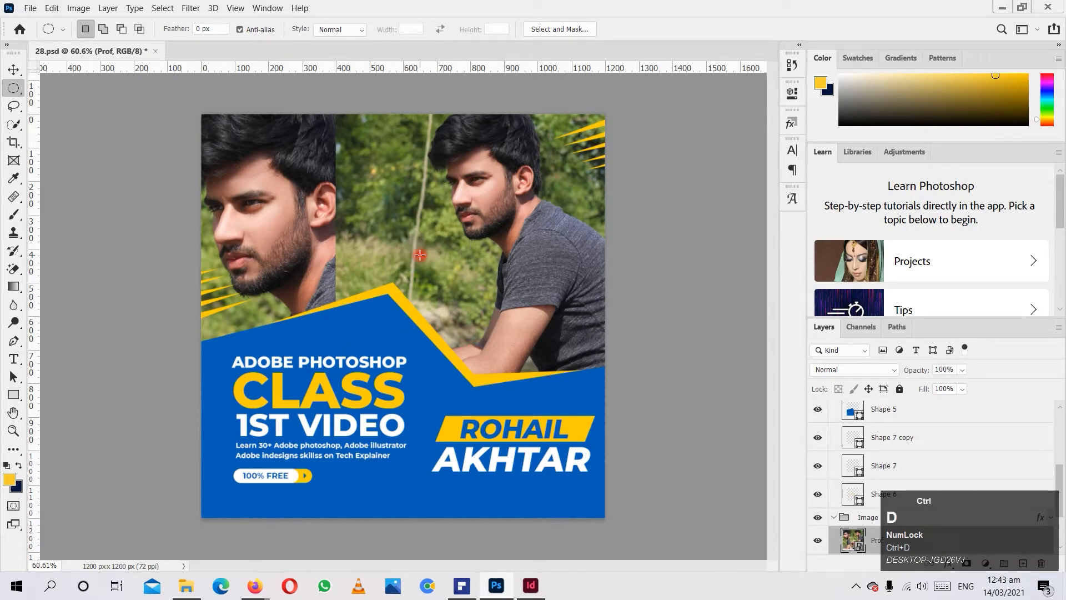
Trace a freehand selection around the seated man in the Prof photo with the Lasso tool, and deselect it.
{"action": "mouse_move", "coordinate": [13, 106]}
{"action": "left_mouse_down"}
{"action": "mouse_move", "coordinate": [47, 120]}
{"action": "mouse_move", "coordinate": [67, 107]}
{"action": "left_mouse_up"}
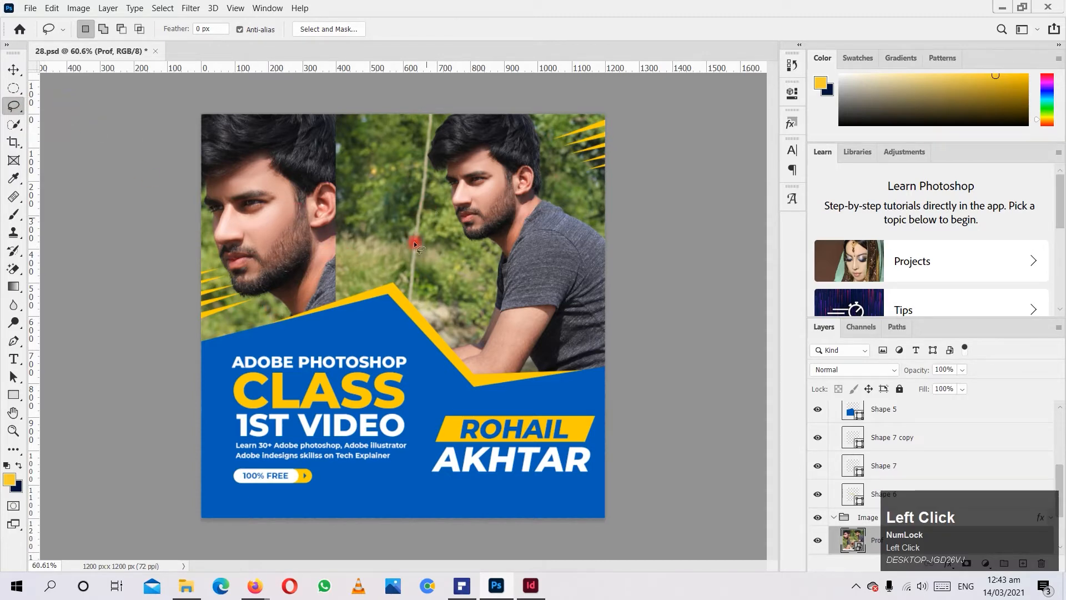
{"action": "mouse_move", "coordinate": [452, 114]}
{"action": "left_mouse_down"}
{"action": "mouse_move", "coordinate": [426, 165]}
{"action": "mouse_move", "coordinate": [438, 176]}
{"action": "mouse_move", "coordinate": [450, 167]}
{"action": "mouse_move", "coordinate": [462, 238]}
{"action": "mouse_move", "coordinate": [513, 271]}
{"action": "mouse_move", "coordinate": [447, 358]}
{"action": "left_mouse_up"}
{"action": "mouse_move", "coordinate": [490, 393]}
{"action": "left_mouse_down"}
{"action": "mouse_move", "coordinate": [518, 371]}
{"action": "mouse_move", "coordinate": [536, 328]}
{"action": "mouse_move", "coordinate": [530, 376]}
{"action": "mouse_move", "coordinate": [626, 402]}
{"action": "mouse_move", "coordinate": [629, 313]}
{"action": "mouse_move", "coordinate": [618, 224]}
{"action": "mouse_move", "coordinate": [550, 195]}
{"action": "mouse_move", "coordinate": [532, 114]}
{"action": "mouse_move", "coordinate": [444, 108]}
{"action": "left_mouse_up"}
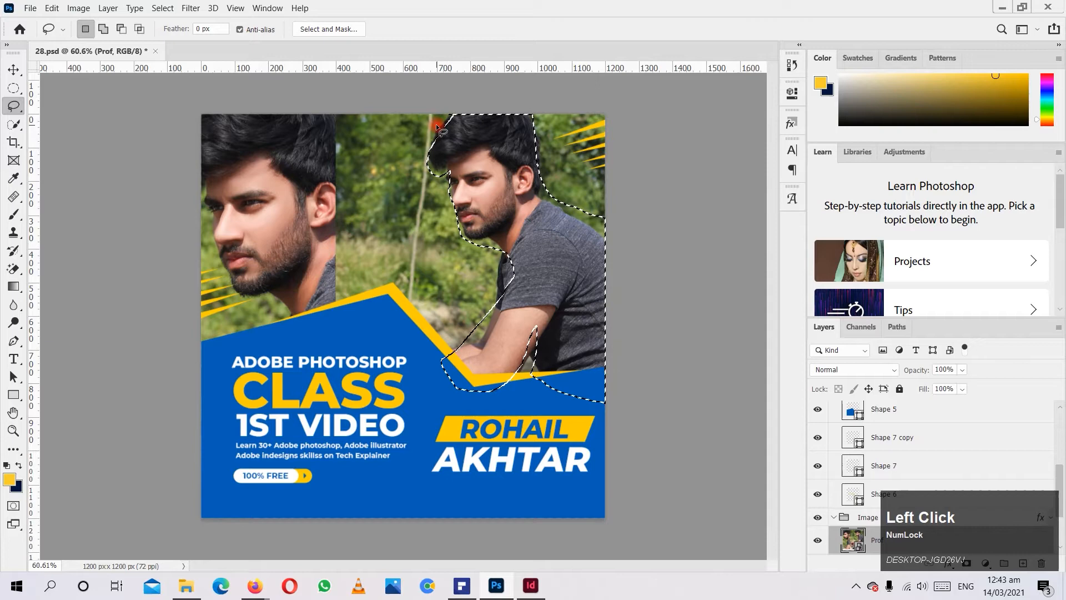
{"action": "key", "text": "ctrl+d"}
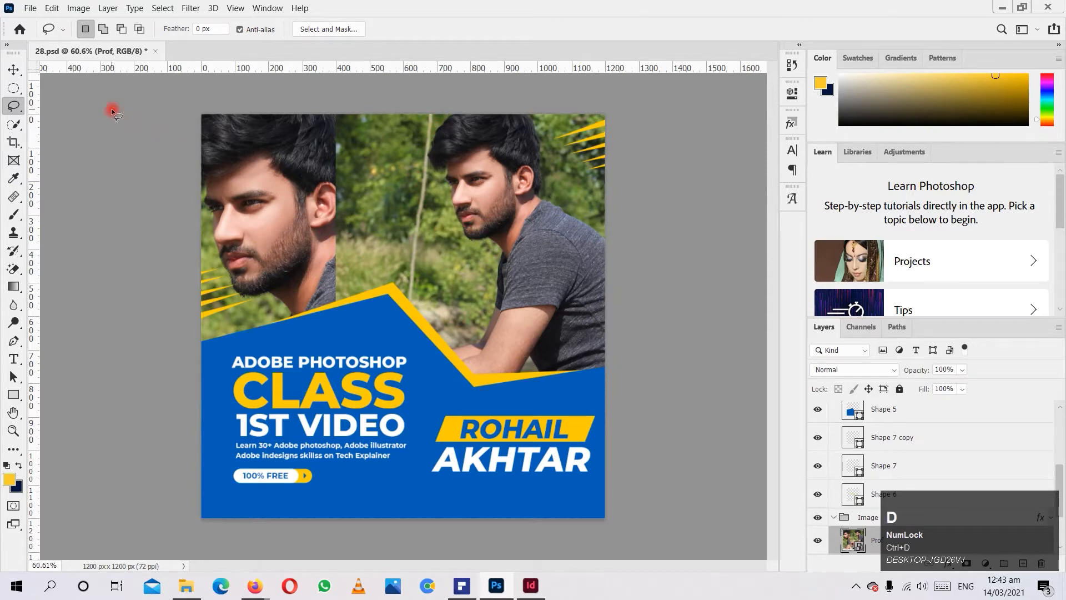
Outline the seated man's head and shoulders with a straight-sided Polygonal Lasso selection, and deselect it.
{"action": "left_click", "coordinate": [14, 104]}
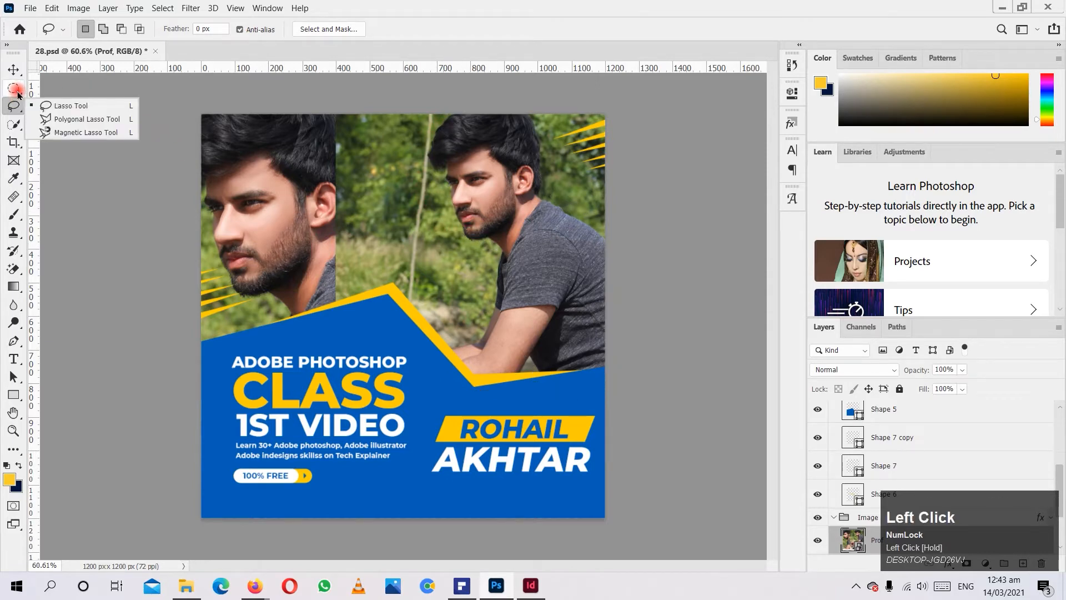
{"action": "left_click", "coordinate": [82, 120]}
{"action": "left_click", "coordinate": [451, 215]}
{"action": "left_click", "coordinate": [491, 269]}
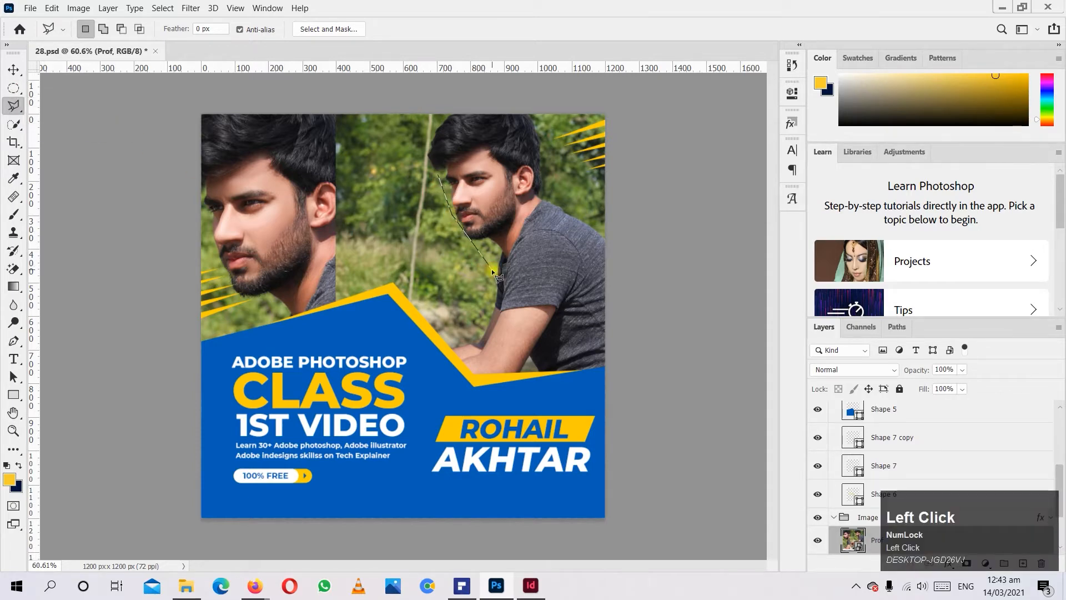
{"action": "left_click", "coordinate": [598, 149]}
{"action": "left_click", "coordinate": [515, 106]}
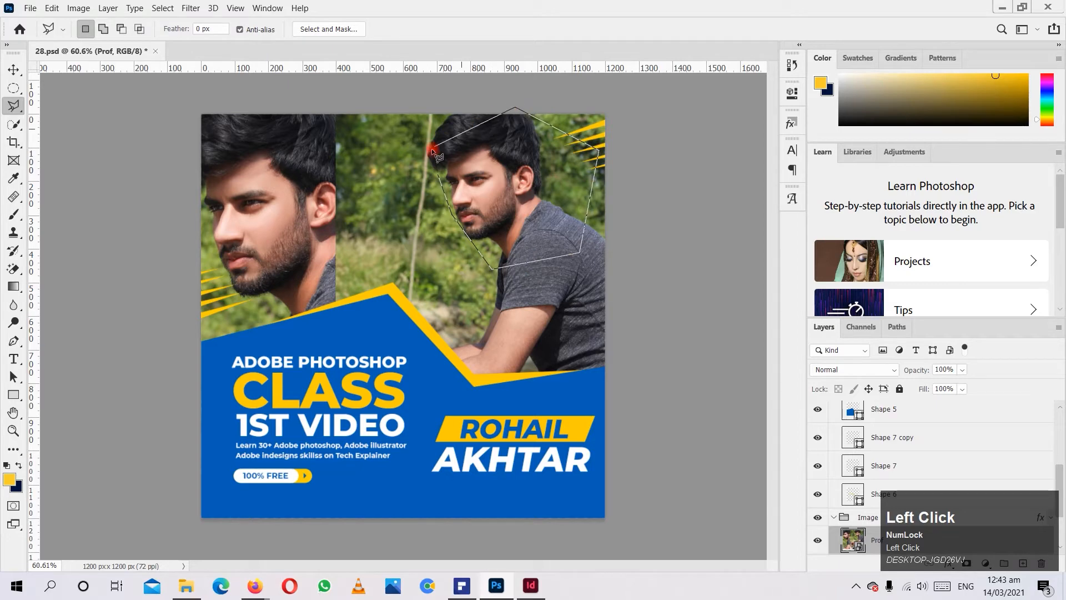
{"action": "left_click", "coordinate": [438, 178]}
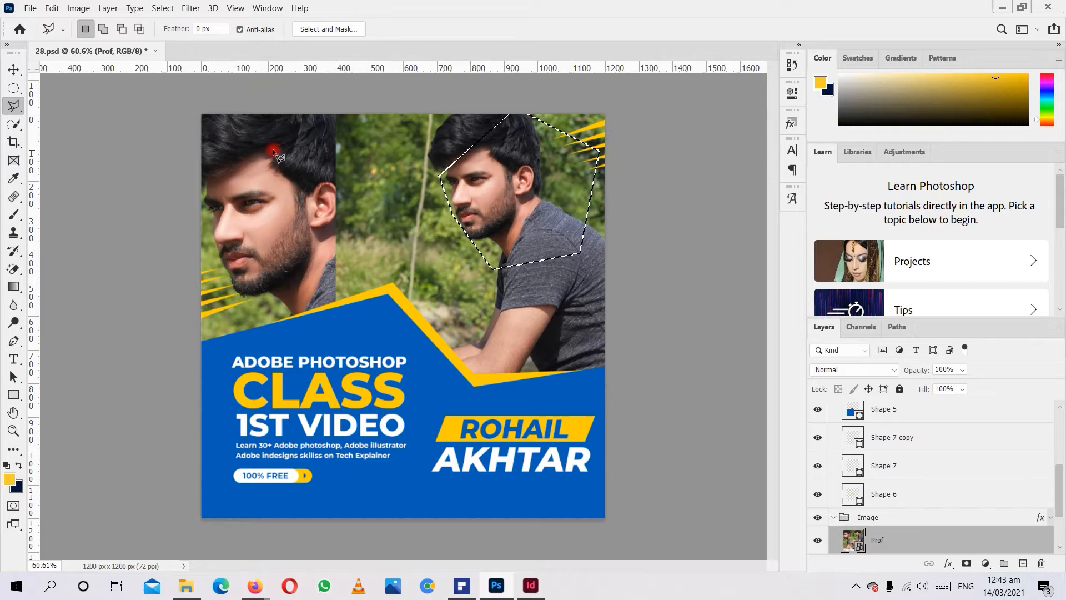
{"action": "key", "text": "ctrl+d"}
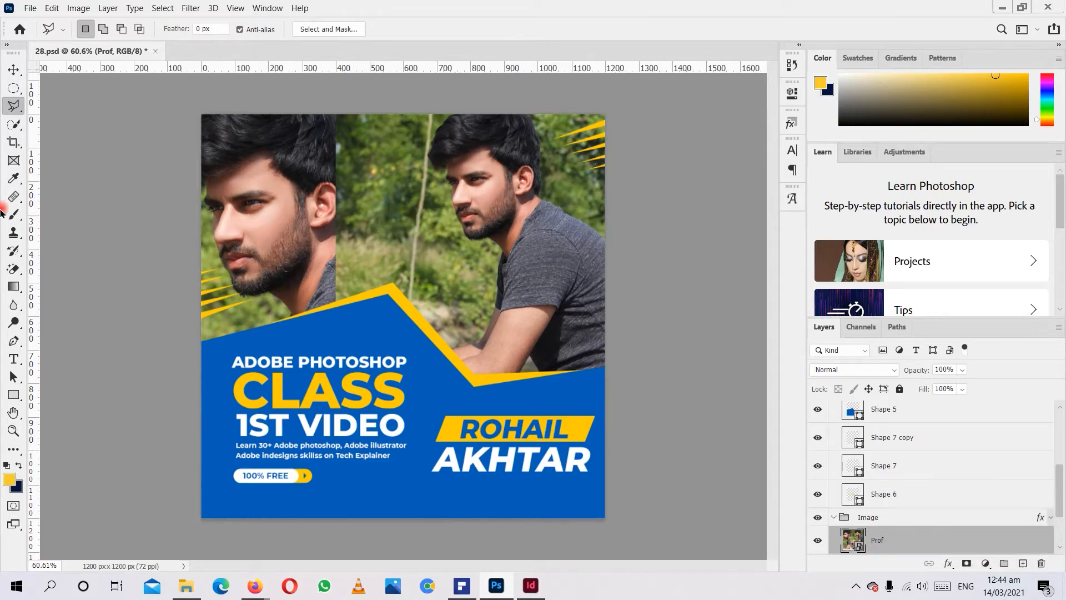
Try the Object Selection tool on the seated man's face.
{"action": "left_click", "coordinate": [13, 127]}
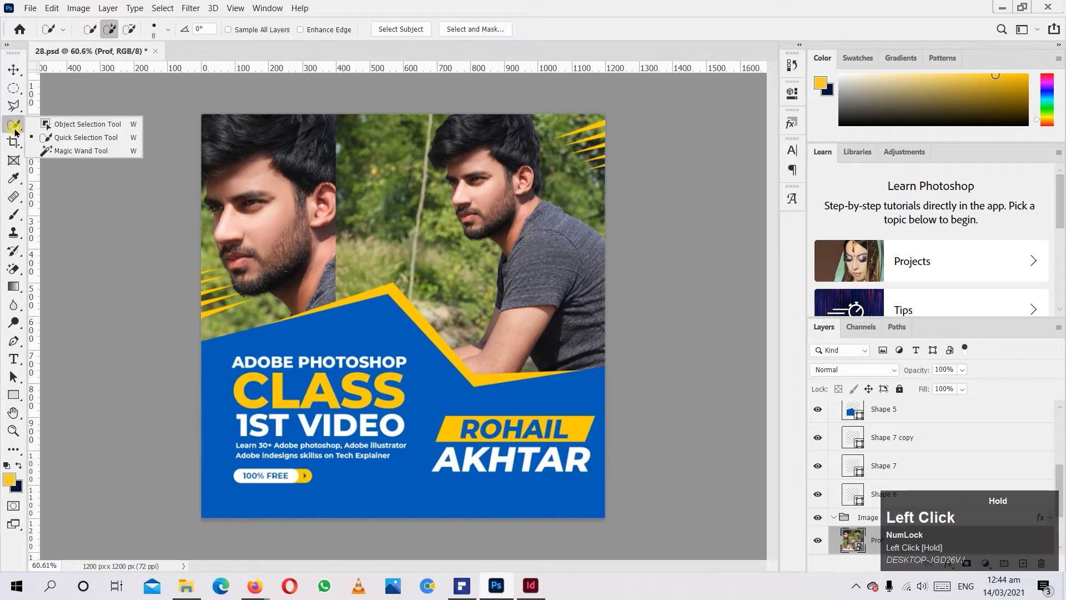
{"action": "left_click", "coordinate": [89, 124]}
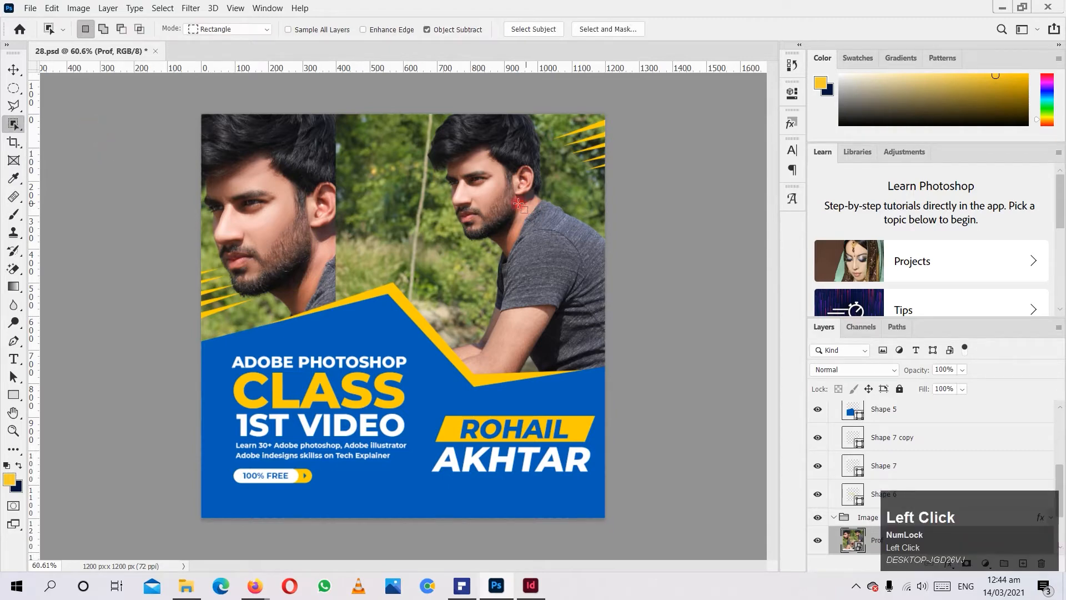
{"action": "left_click", "coordinate": [468, 206]}
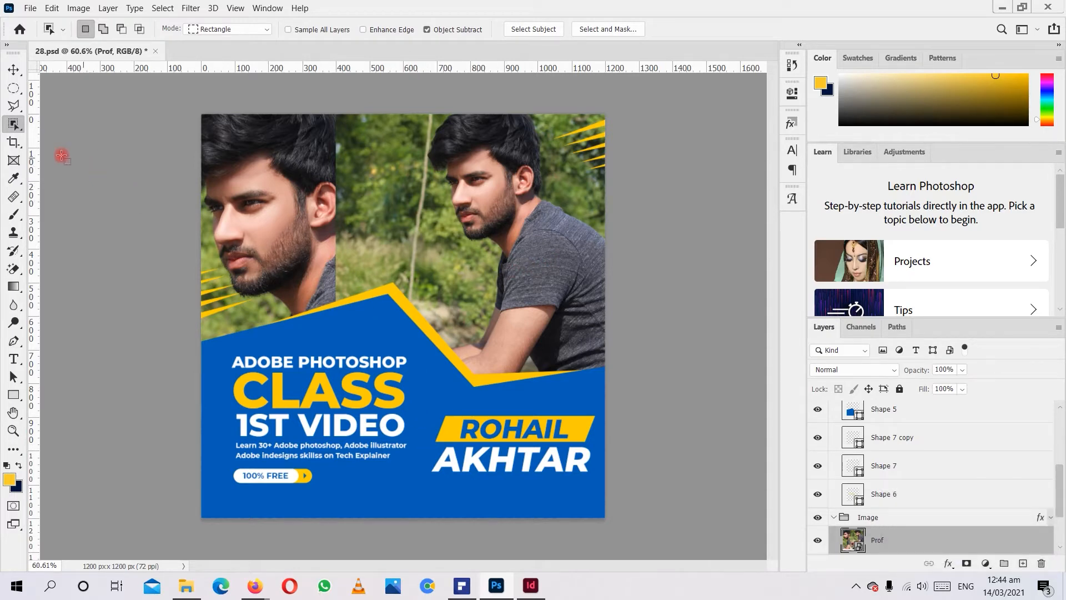
Paint a selection over the seated man's head, shirt and forearm with the Quick Selection tool.
{"action": "left_click", "coordinate": [14, 127]}
{"action": "left_click_drag", "start_coordinate": [15, 131], "coordinate": [67, 141]}
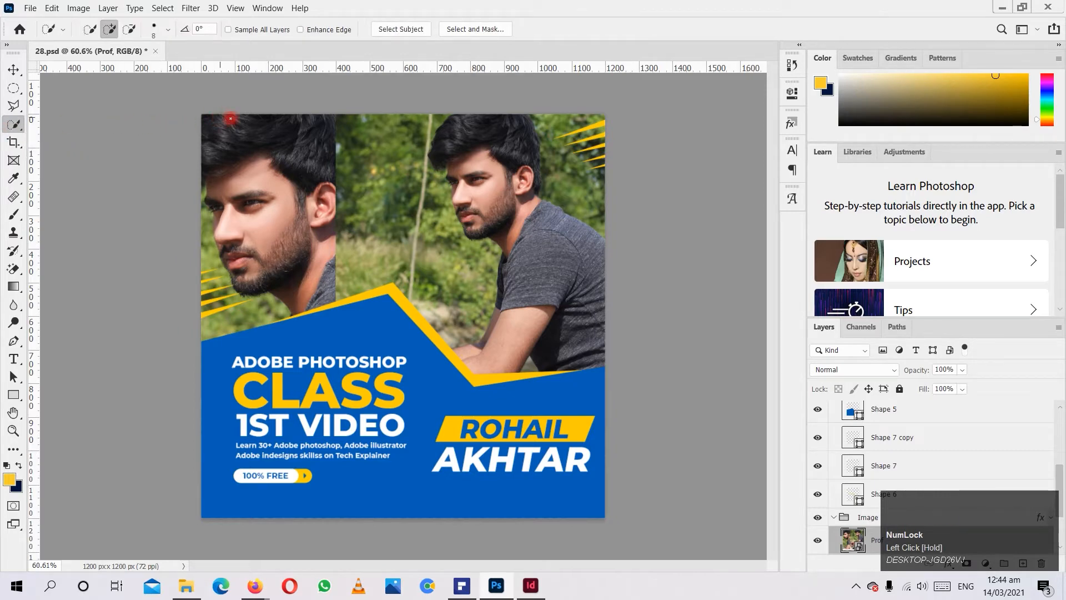
{"action": "left_click", "coordinate": [499, 194], "text": "ctrl"}
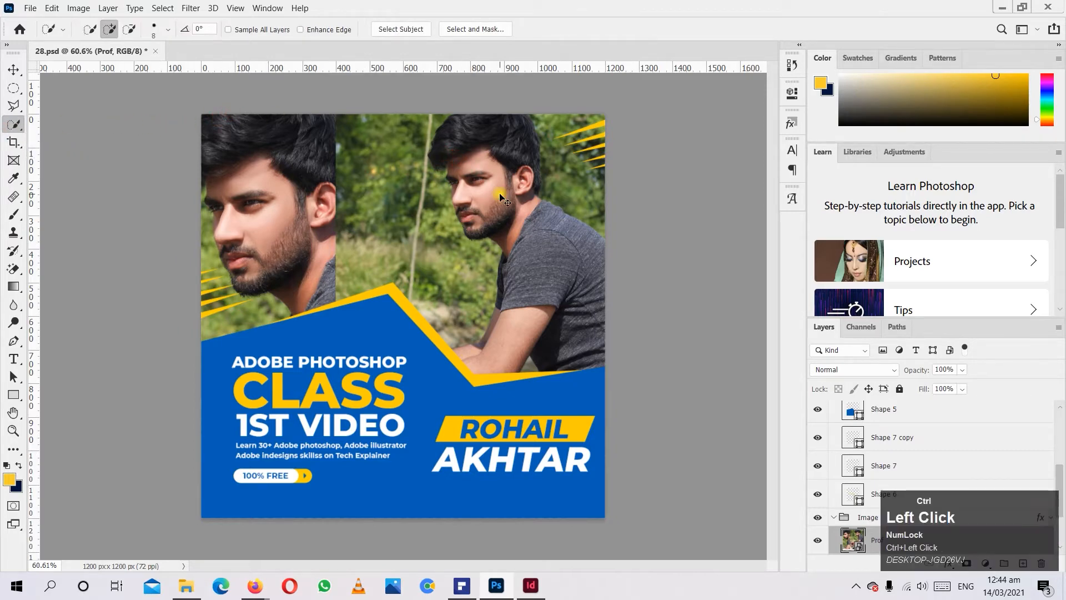
{"action": "left_click_drag", "start_coordinate": [456, 128], "coordinate": [585, 369]}
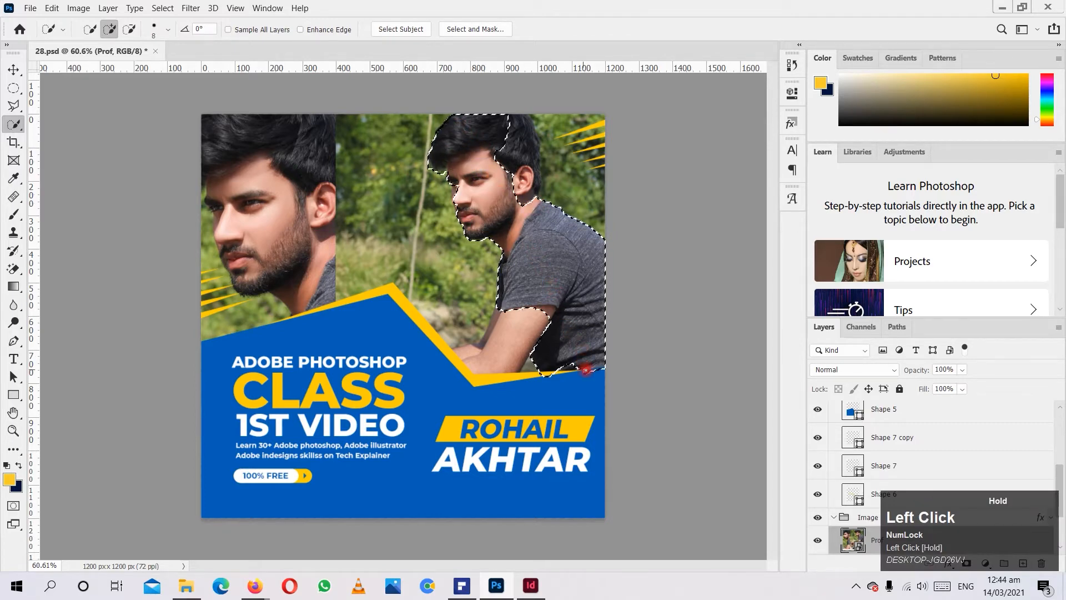
{"action": "mouse_move", "coordinate": [518, 333]}
{"action": "left_mouse_down"}
{"action": "mouse_move", "coordinate": [484, 364]}
{"action": "mouse_move", "coordinate": [469, 361]}
{"action": "mouse_move", "coordinate": [476, 347]}
{"action": "left_mouse_up"}
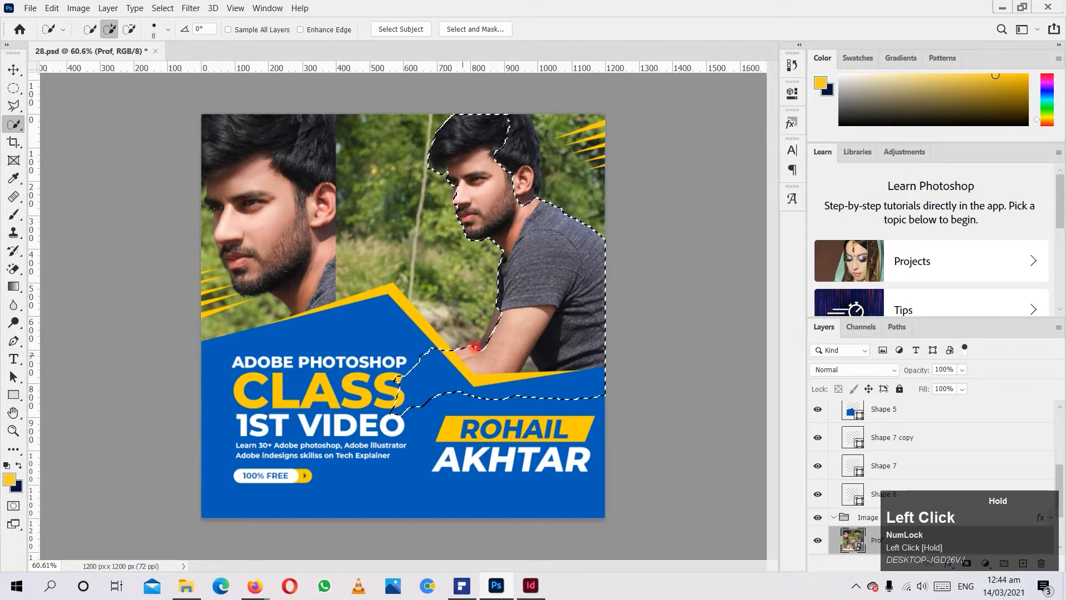
{"action": "key", "text": "x"}
{"action": "key", "text": "x"}
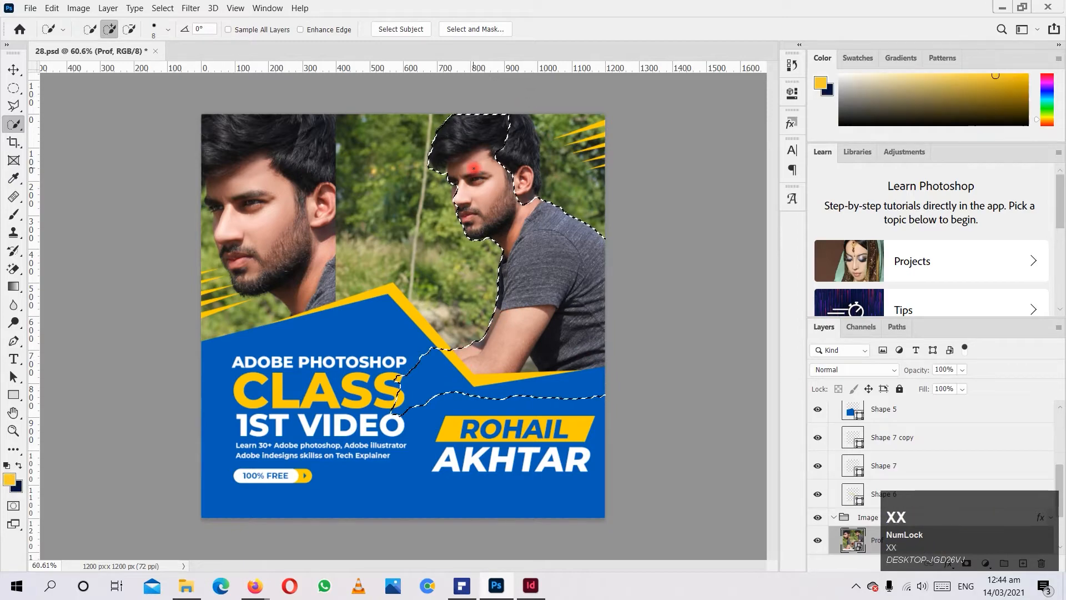
Extend the quick selection to take in the seated man's ear and the back of his hair.
{"action": "scroll", "coordinate": [471, 176], "scroll_direction": "up", "scroll_amount": 3}
{"action": "scroll", "coordinate": [471, 176], "scroll_direction": "up", "scroll_amount": 2}
{"action": "left_click_drag", "start_coordinate": [447, 189], "coordinate": [446, 189]}
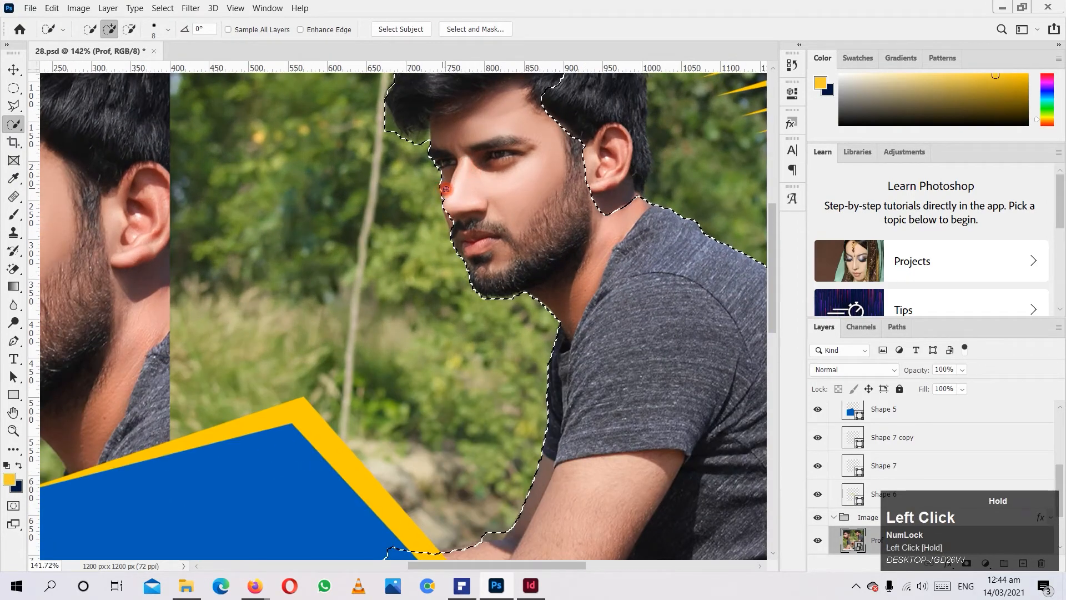
{"action": "scroll", "coordinate": [549, 256], "scroll_direction": "down", "scroll_amount": 3}
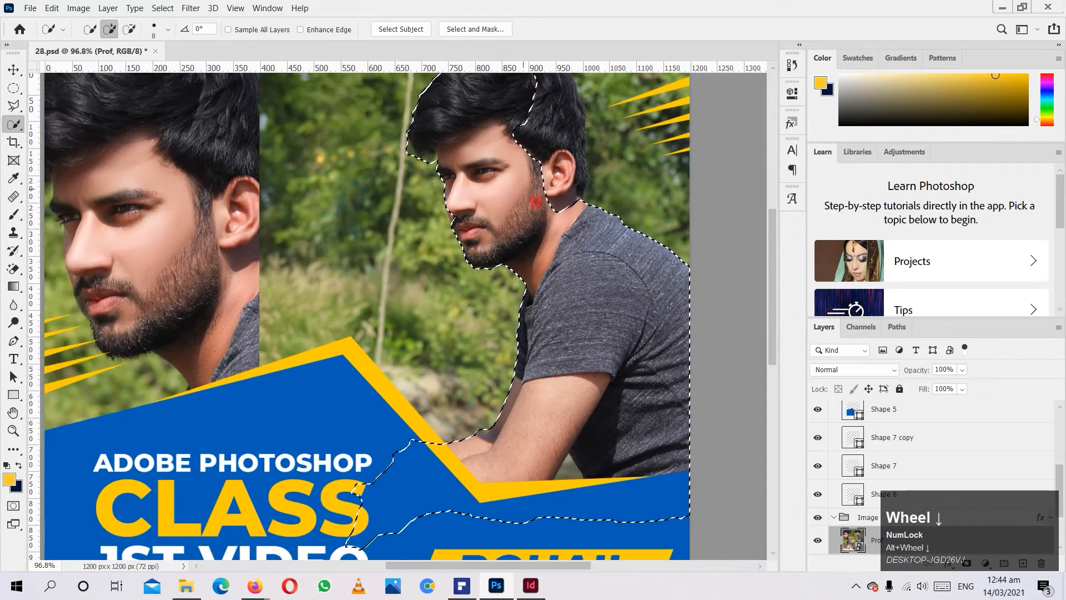
{"action": "scroll", "coordinate": [549, 256], "scroll_direction": "down", "scroll_amount": 1}
{"action": "mouse_move", "coordinate": [550, 252]}
{"action": "left_mouse_down"}
{"action": "mouse_move", "coordinate": [554, 156]}
{"action": "mouse_move", "coordinate": [613, 148]}
{"action": "mouse_move", "coordinate": [637, 284]}
{"action": "left_mouse_up"}
{"action": "left_click_drag", "start_coordinate": [573, 208], "coordinate": [579, 236]}
{"action": "scroll", "coordinate": [532, 156], "scroll_direction": "down", "scroll_amount": 1}
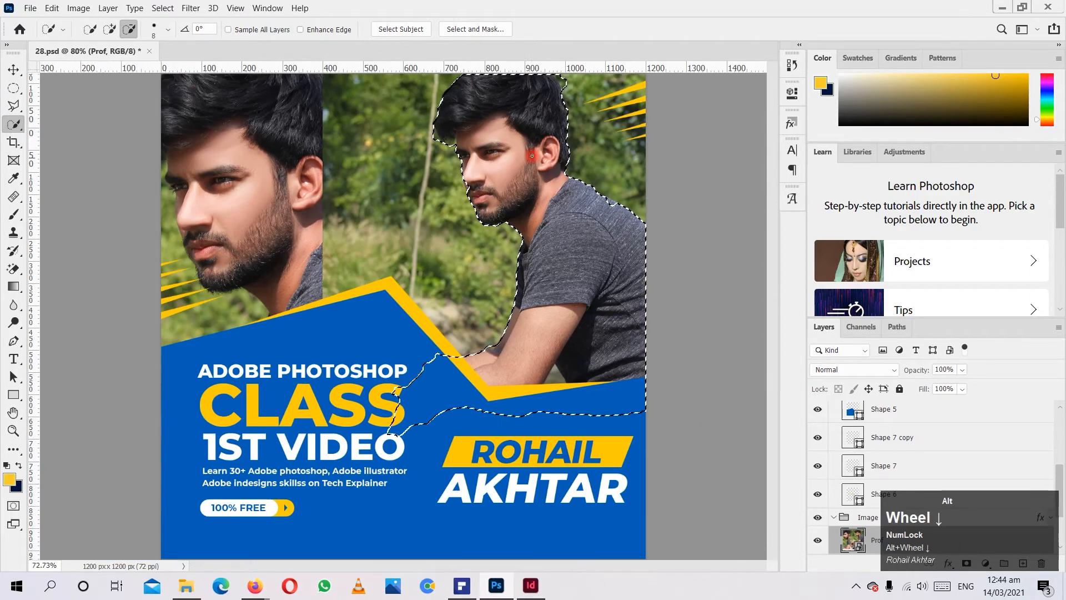
{"action": "scroll", "coordinate": [500, 222], "scroll_direction": "up", "scroll_amount": 1}
{"action": "scroll", "coordinate": [494, 229], "scroll_direction": "down", "scroll_amount": 2}
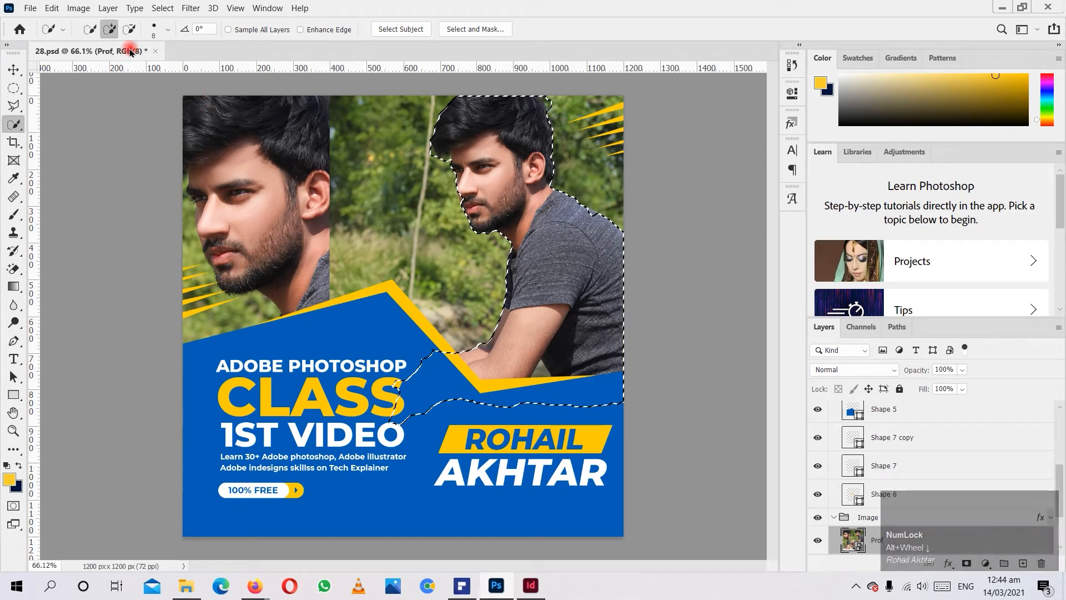
Set the Quick Selection tool to new-selection mode and deselect the seated man.
{"action": "left_click", "coordinate": [91, 30]}
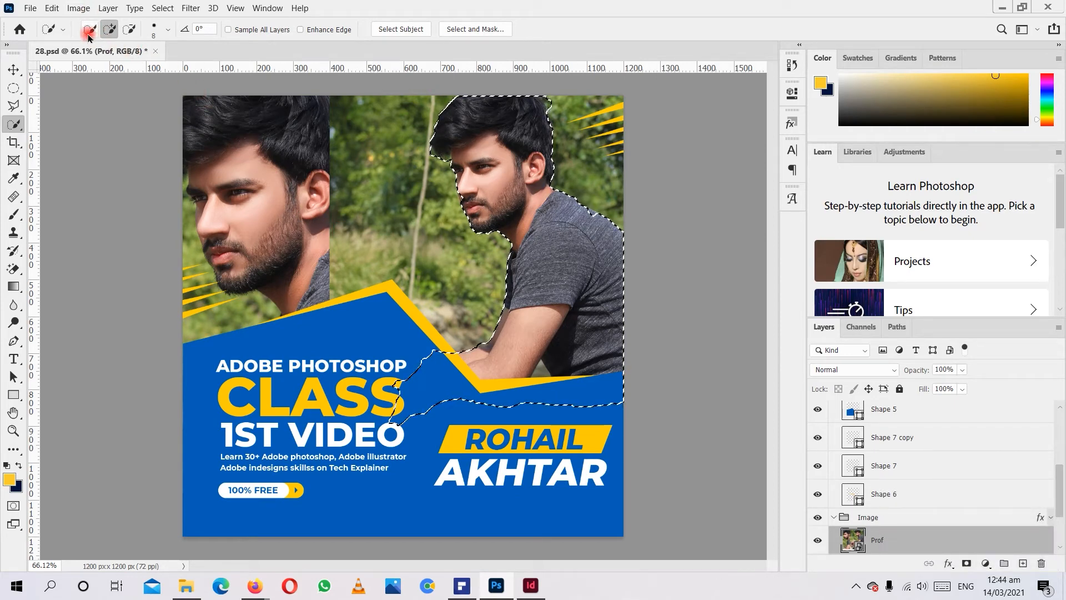
{"action": "left_click", "coordinate": [88, 33]}
{"action": "key", "text": "ctrl+d"}
Quick-select the seated man again, subtracting the background behind his head and back and adding his forearm.
{"action": "left_click", "coordinate": [477, 146]}
{"action": "mouse_move", "coordinate": [477, 145]}
{"action": "left_mouse_down"}
{"action": "mouse_move", "coordinate": [522, 282]}
{"action": "mouse_move", "coordinate": [569, 337]}
{"action": "mouse_move", "coordinate": [598, 346]}
{"action": "mouse_move", "coordinate": [547, 131]}
{"action": "mouse_move", "coordinate": [532, 111]}
{"action": "left_mouse_up"}
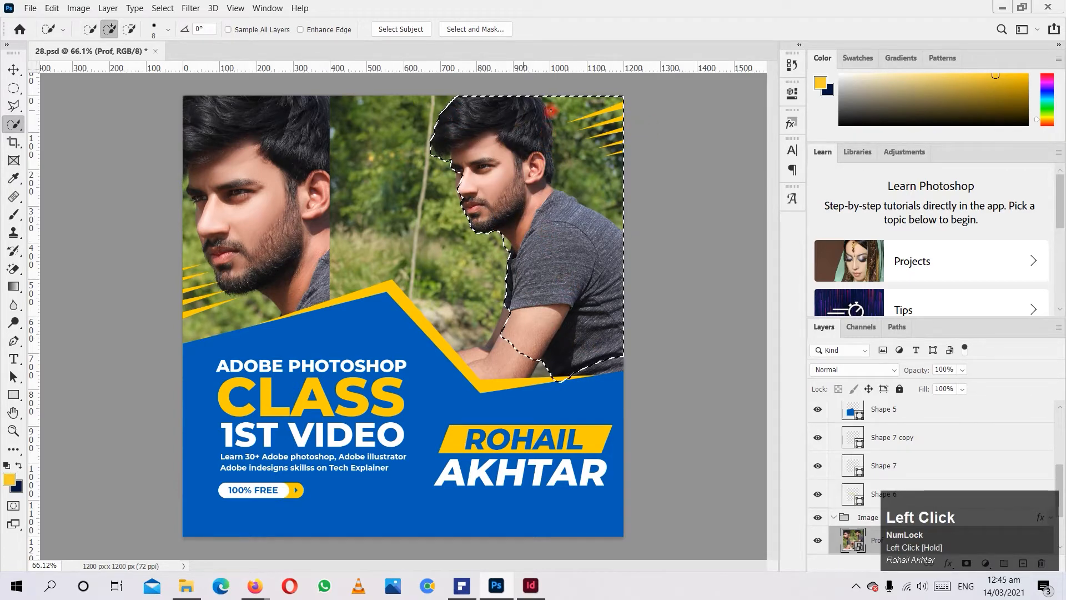
{"action": "key", "text": "alt"}
{"action": "key", "text": "alt"}
{"action": "mouse_move", "coordinate": [445, 101]}
{"action": "left_mouse_down"}
{"action": "mouse_move", "coordinate": [557, 93]}
{"action": "mouse_move", "coordinate": [615, 160]}
{"action": "left_mouse_up"}
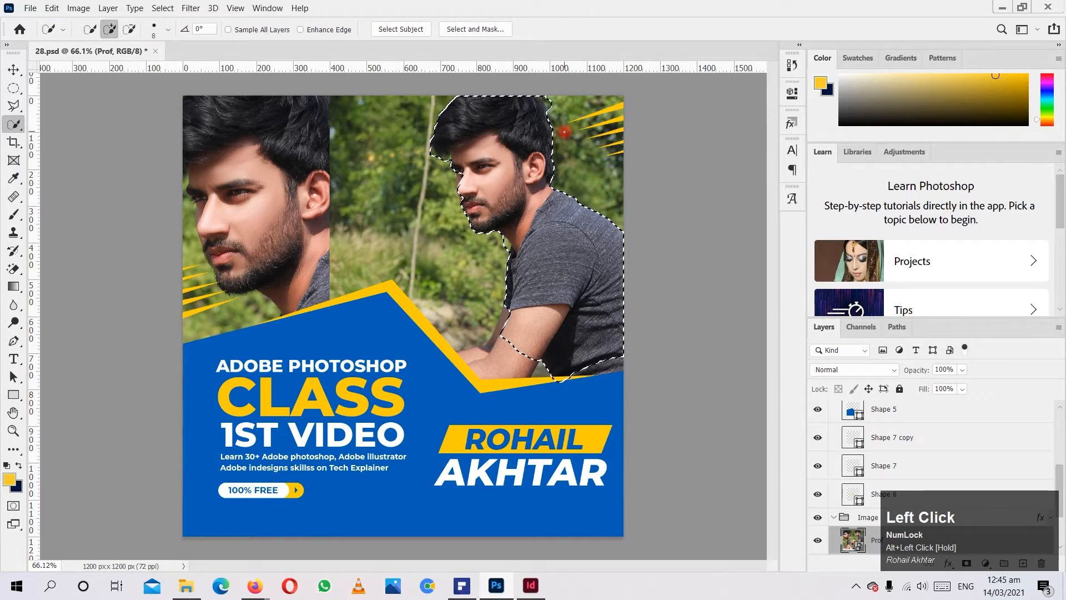
{"action": "left_click_drag", "start_coordinate": [515, 268], "coordinate": [525, 338]}
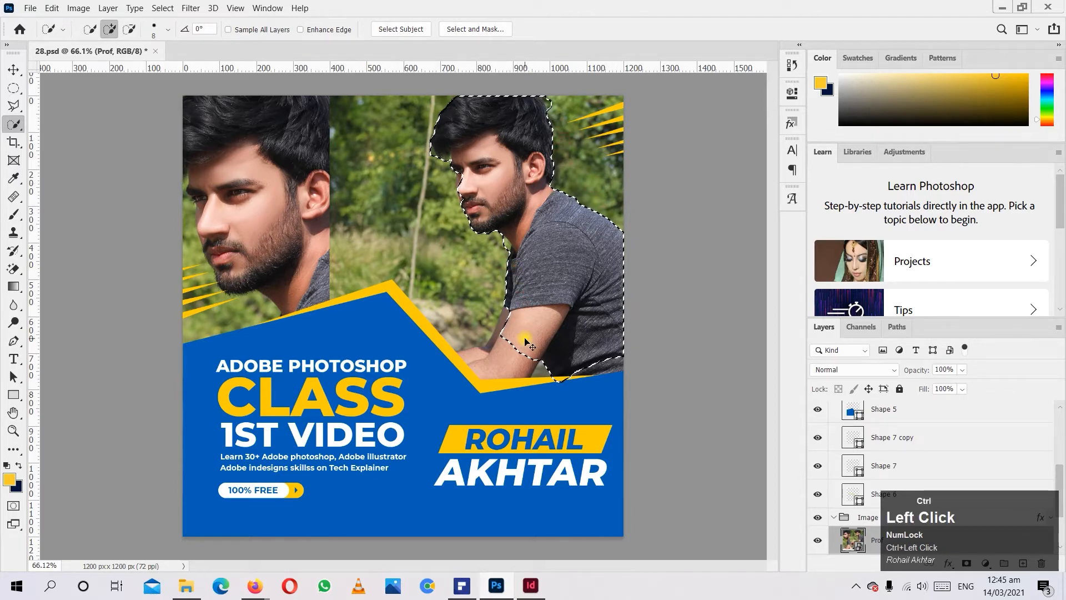
{"action": "mouse_move", "coordinate": [531, 323]}
{"action": "left_mouse_down"}
{"action": "mouse_move", "coordinate": [502, 368]}
{"action": "mouse_move", "coordinate": [482, 376]}
{"action": "mouse_move", "coordinate": [460, 359]}
{"action": "left_mouse_up"}
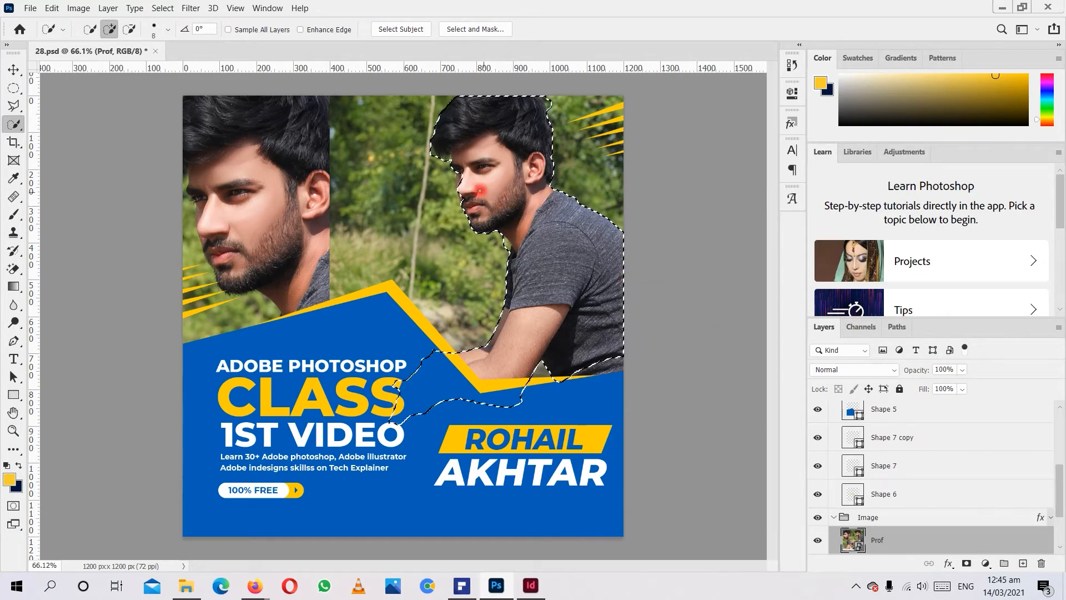
Touch up the selection edge around the man's face and hair with small add and subtract strokes, undoing stray ones.
{"action": "left_click_drag", "start_coordinate": [482, 193], "coordinate": [454, 173]}
{"action": "key", "text": "ctrl+z"}
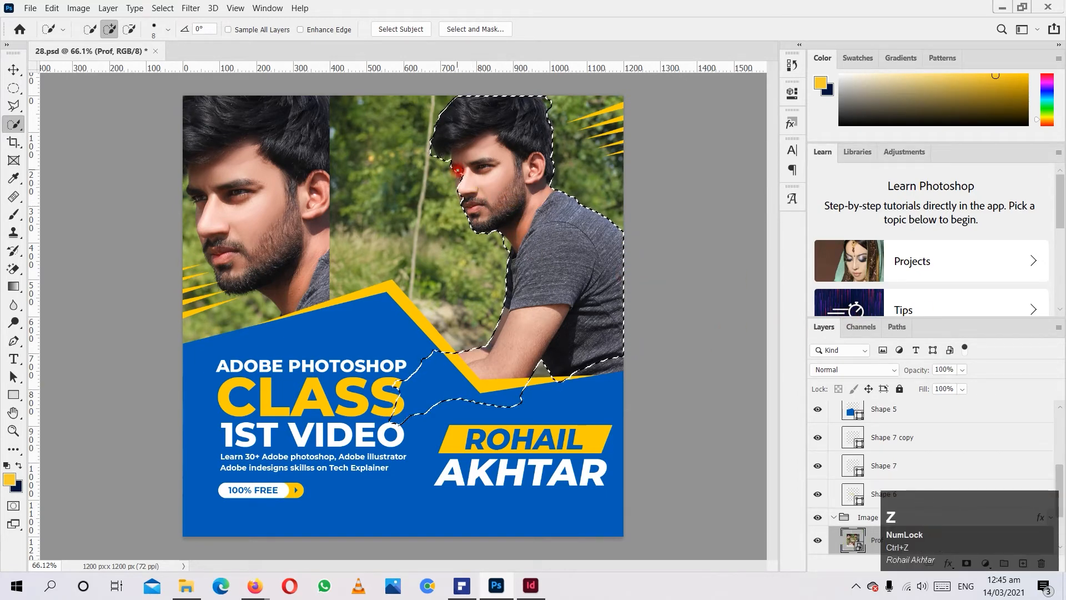
{"action": "left_click", "coordinate": [458, 174]}
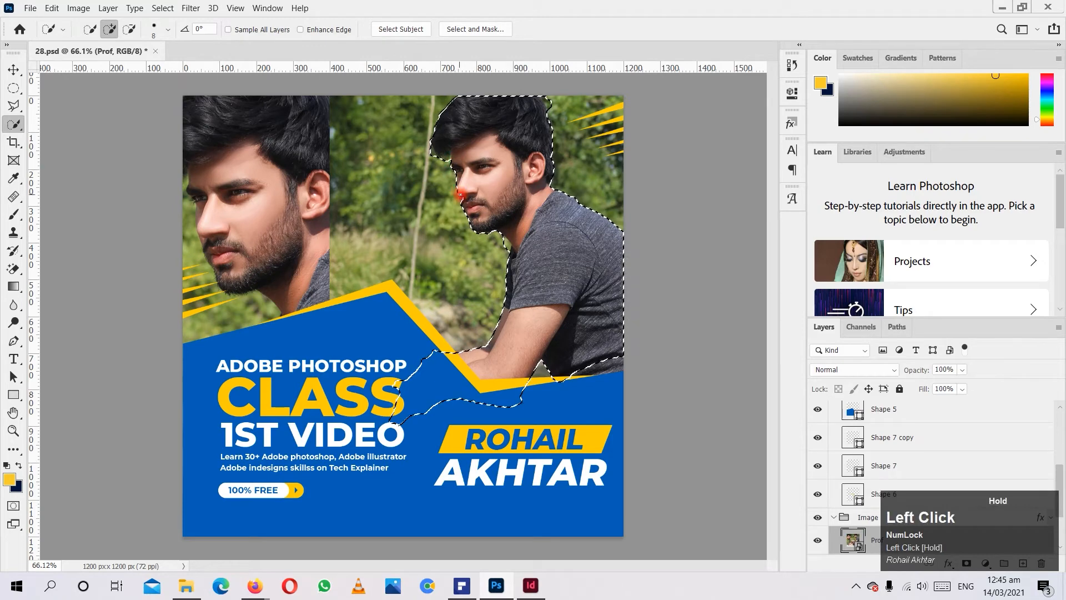
{"action": "left_click", "coordinate": [430, 156], "text": "alt"}
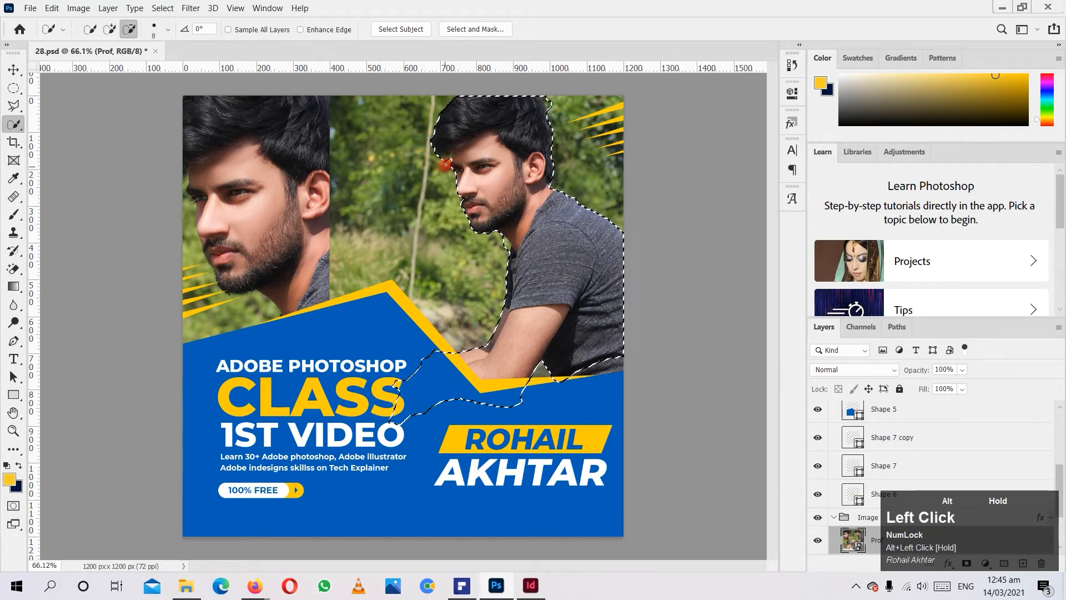
{"action": "left_click_drag", "start_coordinate": [445, 165], "coordinate": [452, 178]}
{"action": "left_click", "coordinate": [552, 111]}
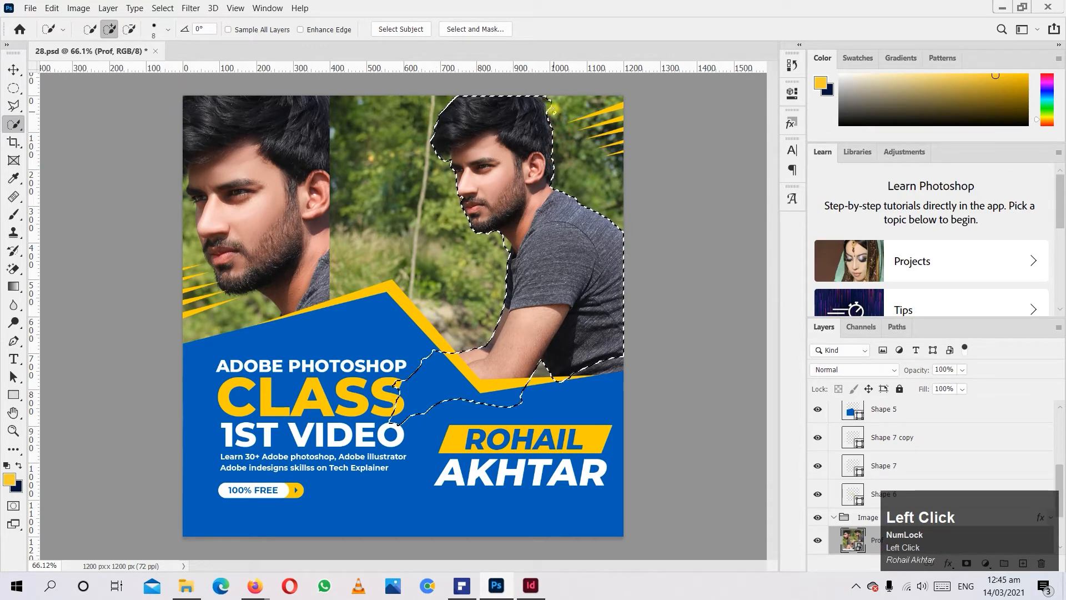
{"action": "key", "text": "ctrl+z"}
{"action": "left_click", "coordinate": [549, 99], "text": "alt"}
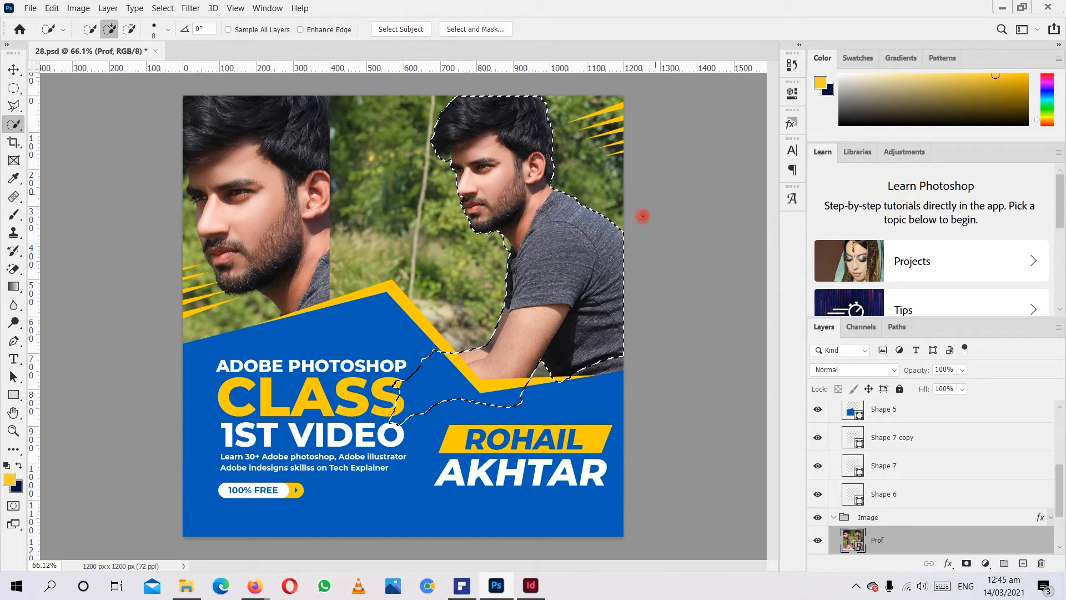
{"action": "left_click", "coordinate": [508, 200]}
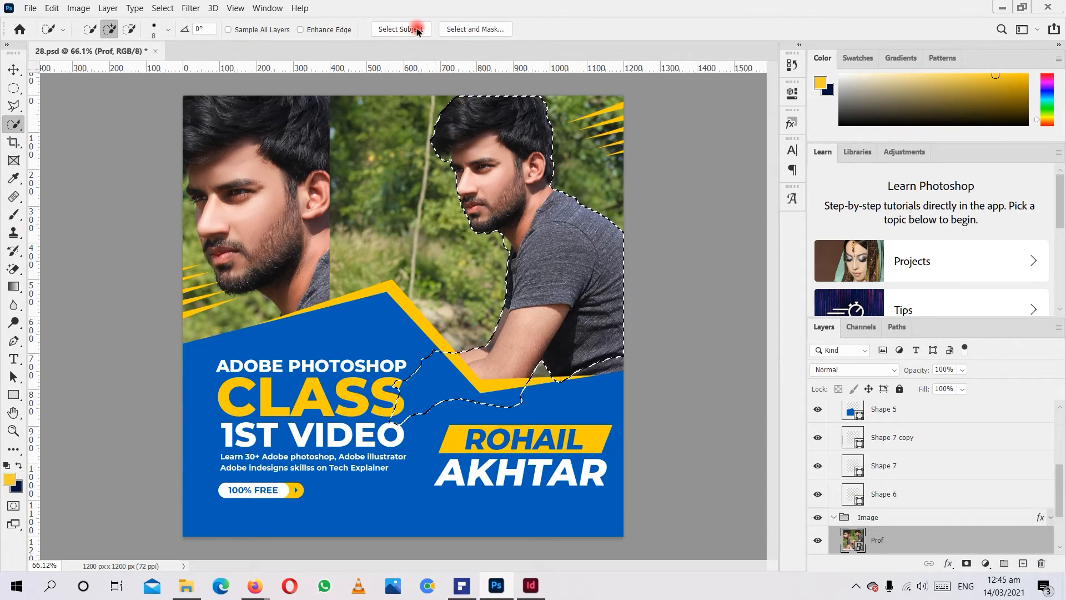
Open the selection in Select and Mask and set the preview transparency to 88%.
{"action": "left_click", "coordinate": [465, 30]}
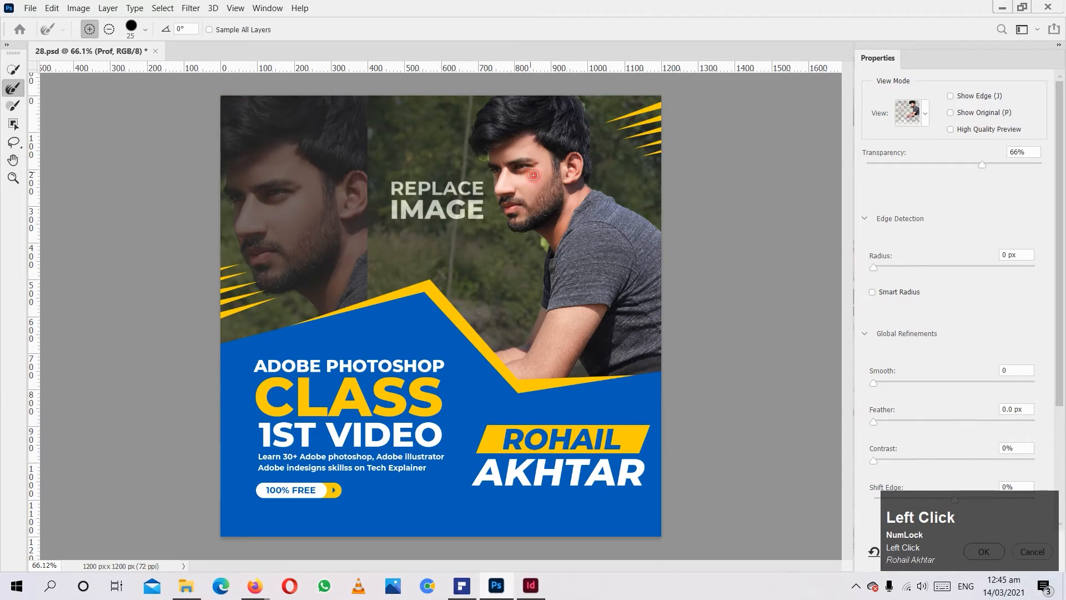
{"action": "scroll", "coordinate": [533, 176], "scroll_direction": "down", "scroll_amount": 2}
{"action": "left_click", "coordinate": [872, 167]}
{"action": "left_click_drag", "start_coordinate": [874, 166], "coordinate": [1020, 159]}
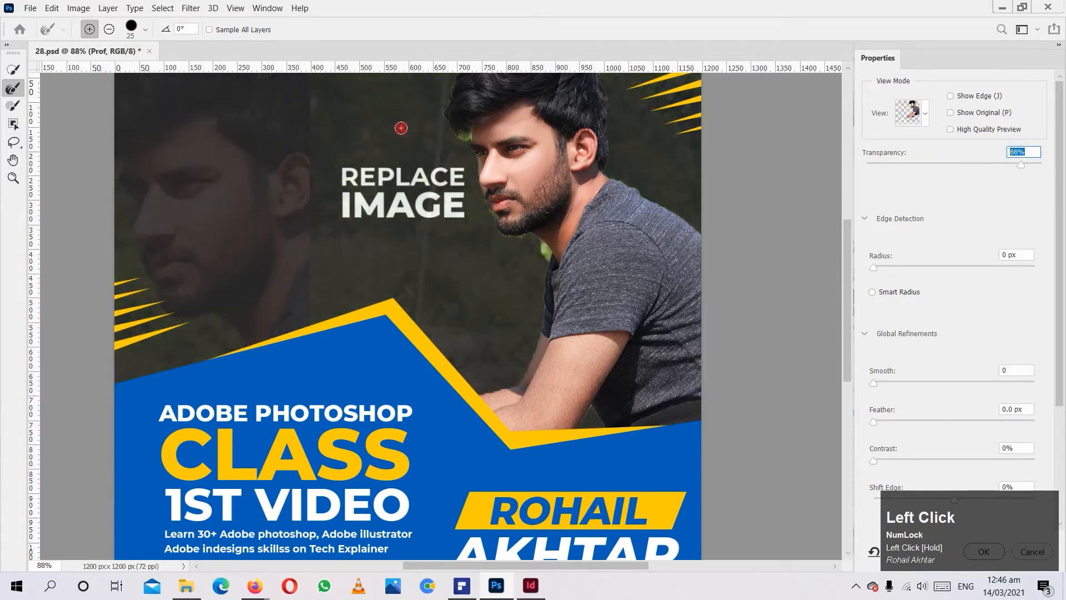
Brush along the man's hair, chin and neck with the Refine Edge brush to clean up leftover background.
{"action": "left_click_drag", "start_coordinate": [460, 122], "coordinate": [453, 132]}
{"action": "left_click_drag", "start_coordinate": [545, 255], "coordinate": [546, 254]}
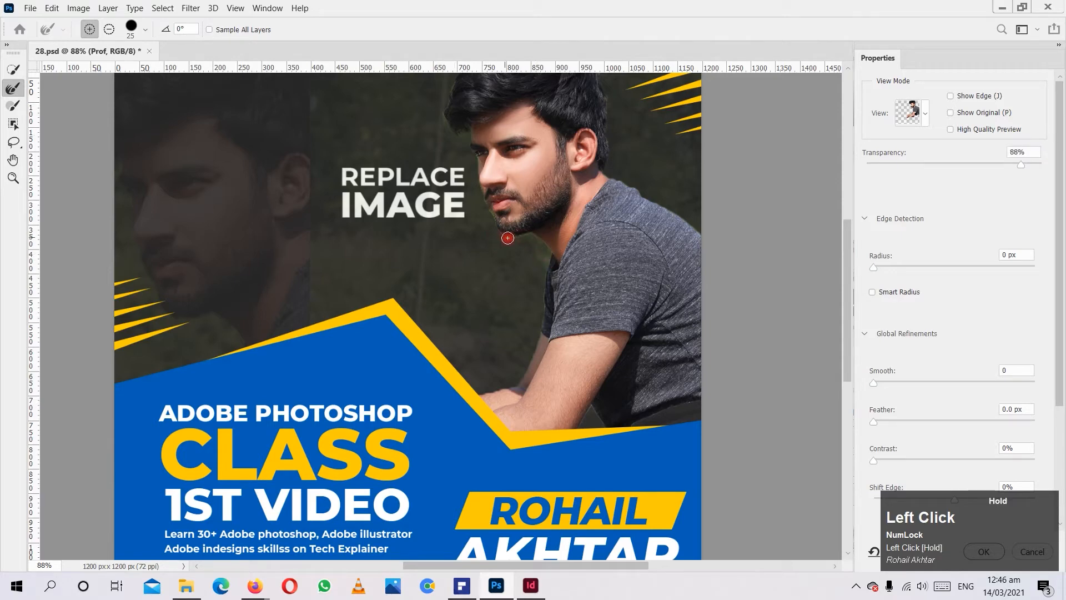
{"action": "left_click_drag", "start_coordinate": [500, 236], "coordinate": [507, 255]}
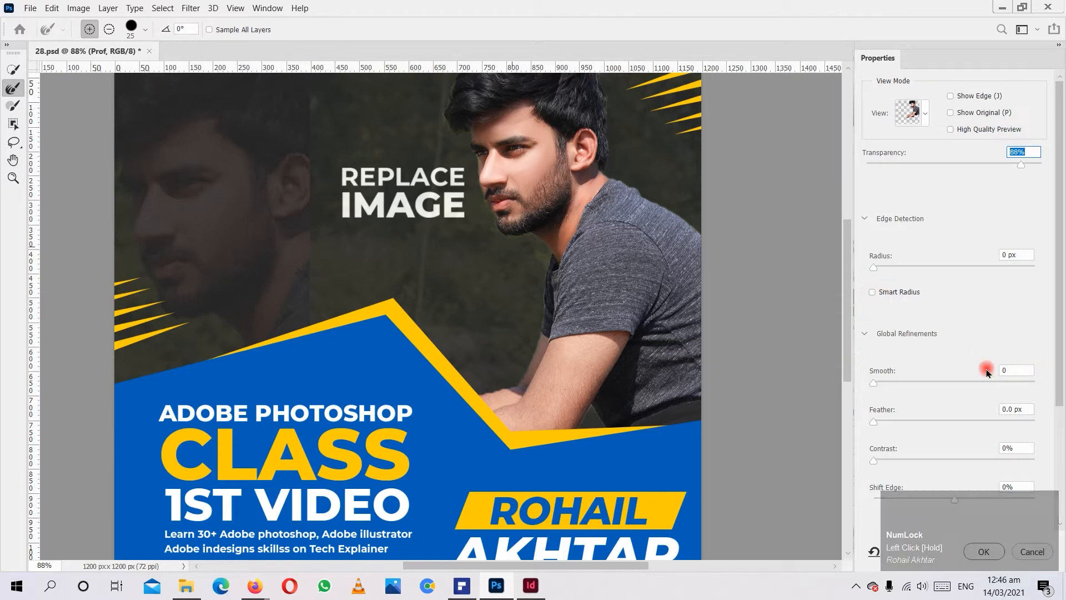
Set Smooth to 4 and Feather to 0.1 px, and apply the refined selection.
{"action": "left_click_drag", "start_coordinate": [873, 383], "coordinate": [874, 423]}
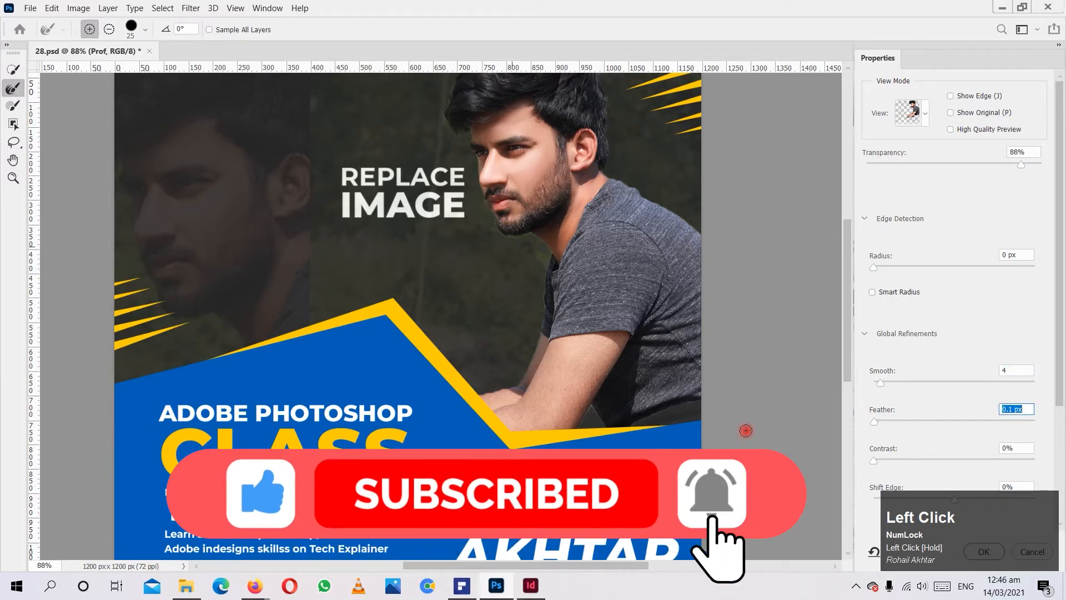
{"action": "left_click", "coordinate": [978, 551]}
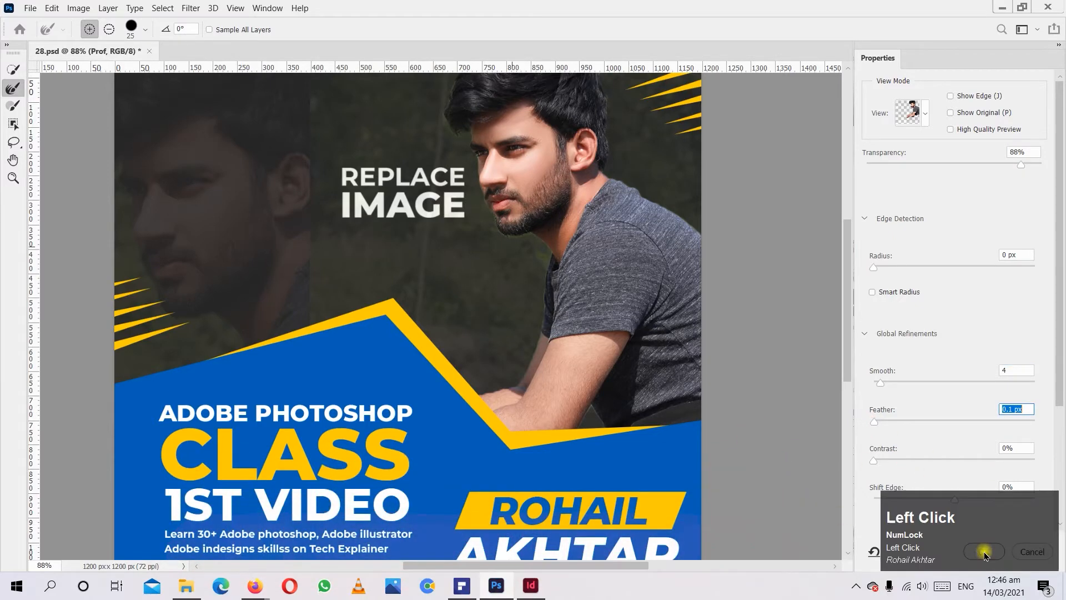
{"action": "left_click", "coordinate": [957, 534]}
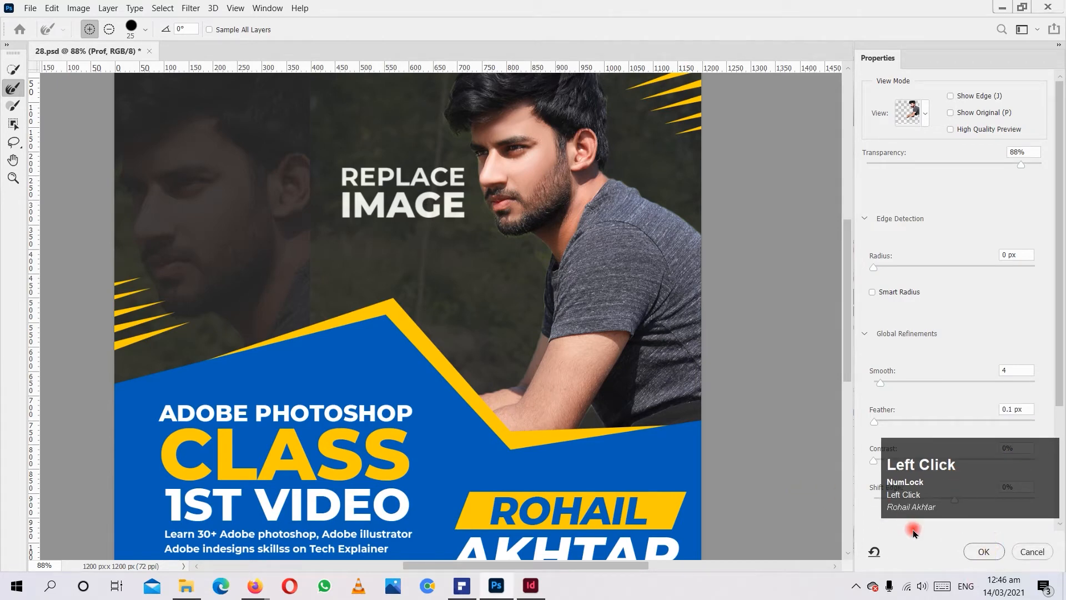
{"action": "left_click", "coordinate": [983, 551]}
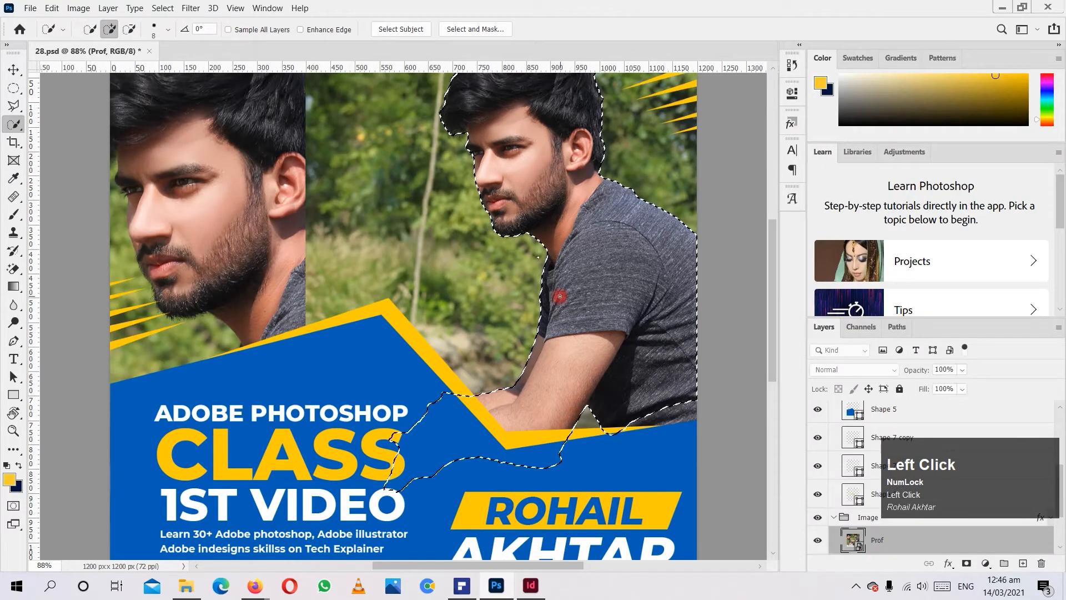
Copy the selected man onto a new layer above the Text group and move the cutout down over the poster's heading text.
{"action": "key", "text": "ctrl+c"}
{"action": "key", "text": "ctrl+v"}
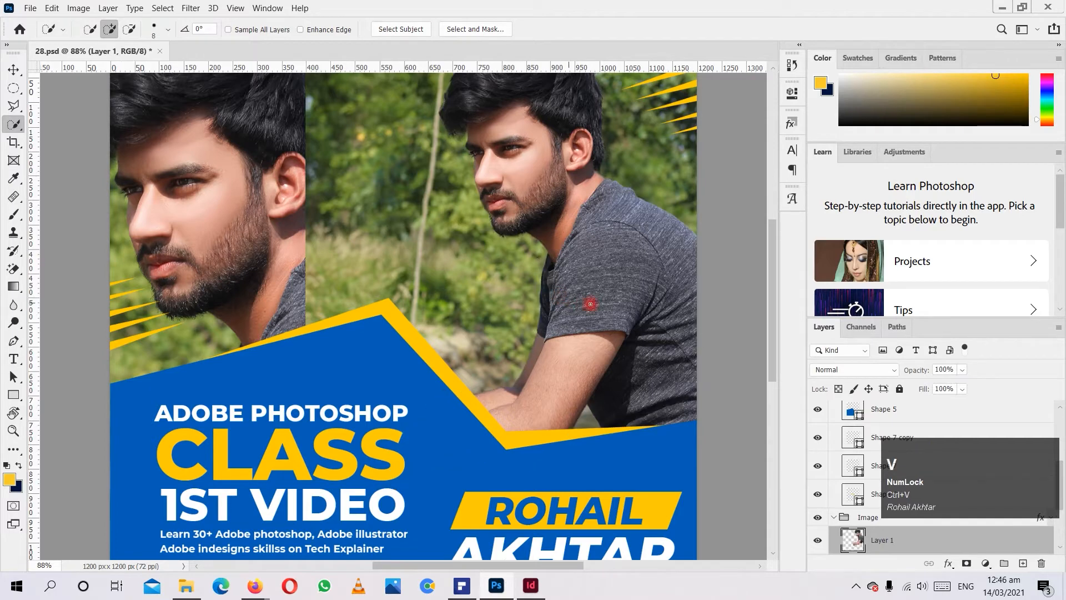
{"action": "left_click", "coordinate": [13, 69]}
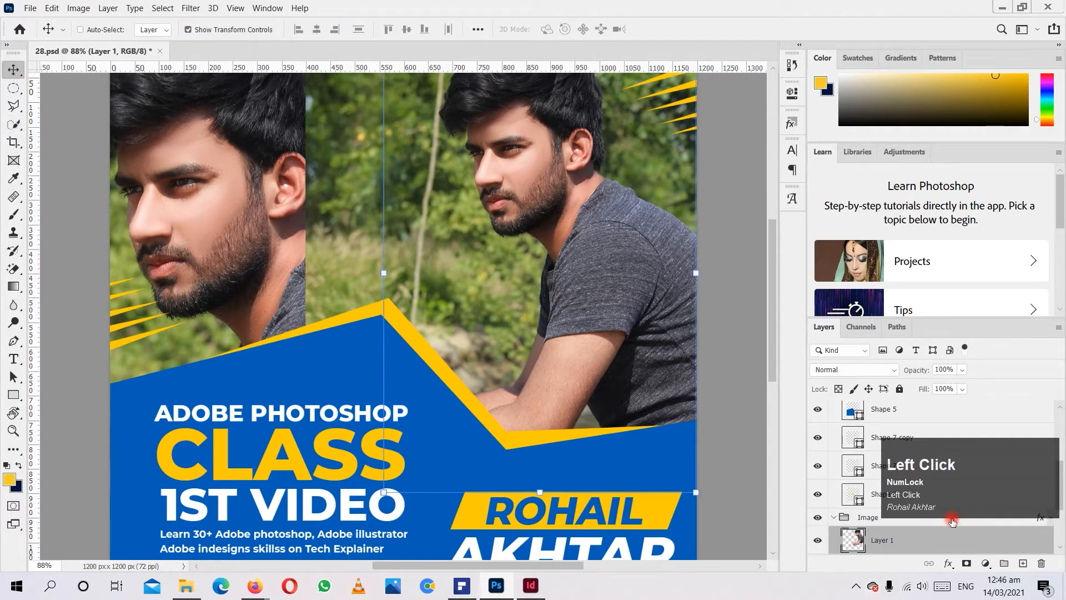
{"action": "left_click_drag", "start_coordinate": [868, 541], "coordinate": [856, 396]}
{"action": "left_click_drag", "start_coordinate": [628, 281], "coordinate": [480, 527]}
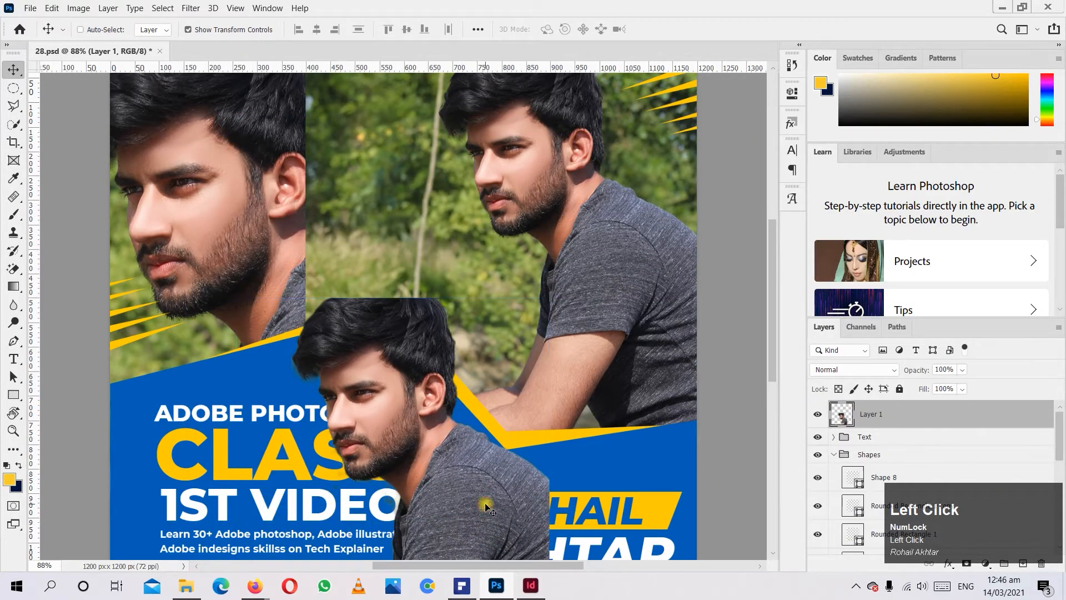
Delete the pasted cutout layer of the man.
{"action": "key", "text": "Delete"}
{"action": "left_click", "coordinate": [559, 199]}
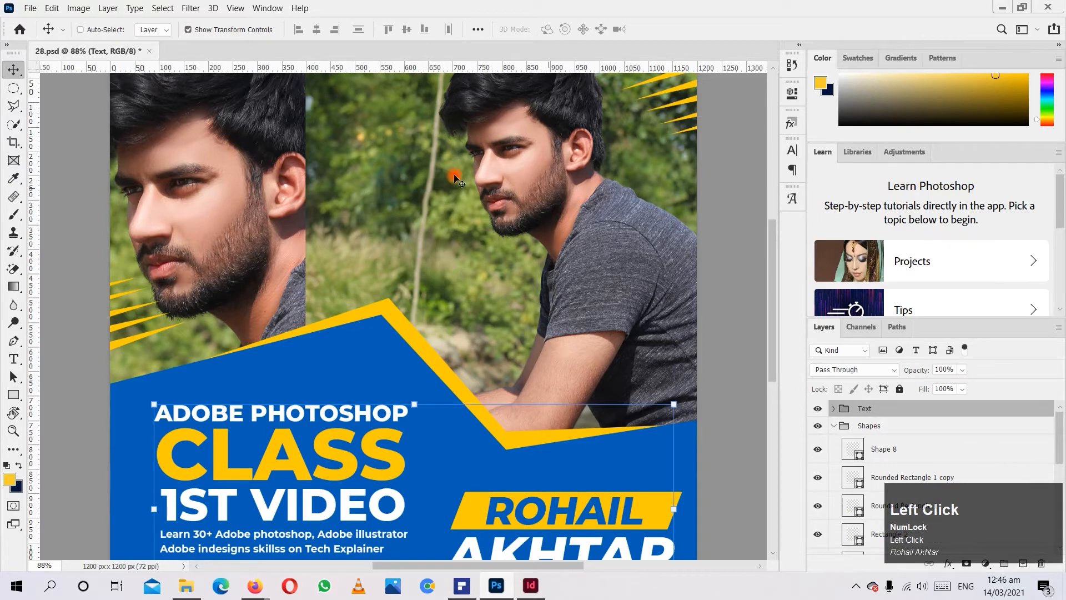
Try to select part of the man's photo with the Magic Wand tool while the Text group is active.
{"action": "left_click_drag", "start_coordinate": [10, 118], "coordinate": [71, 153]}
{"action": "scroll", "coordinate": [284, 226], "scroll_direction": "down", "scroll_amount": 1}
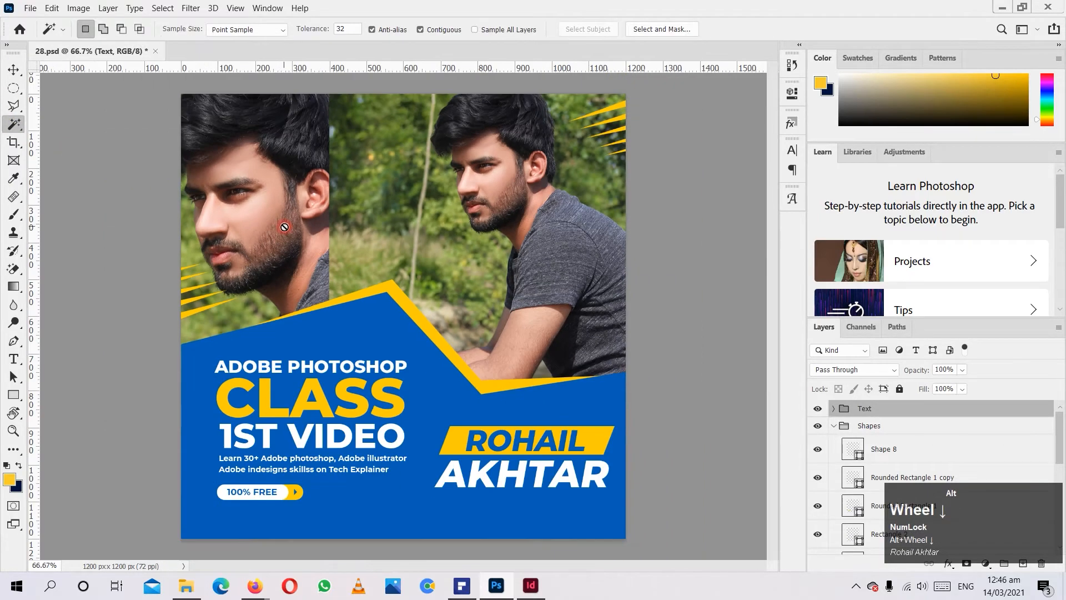
{"action": "left_click", "coordinate": [387, 344], "text": "ctrl"}
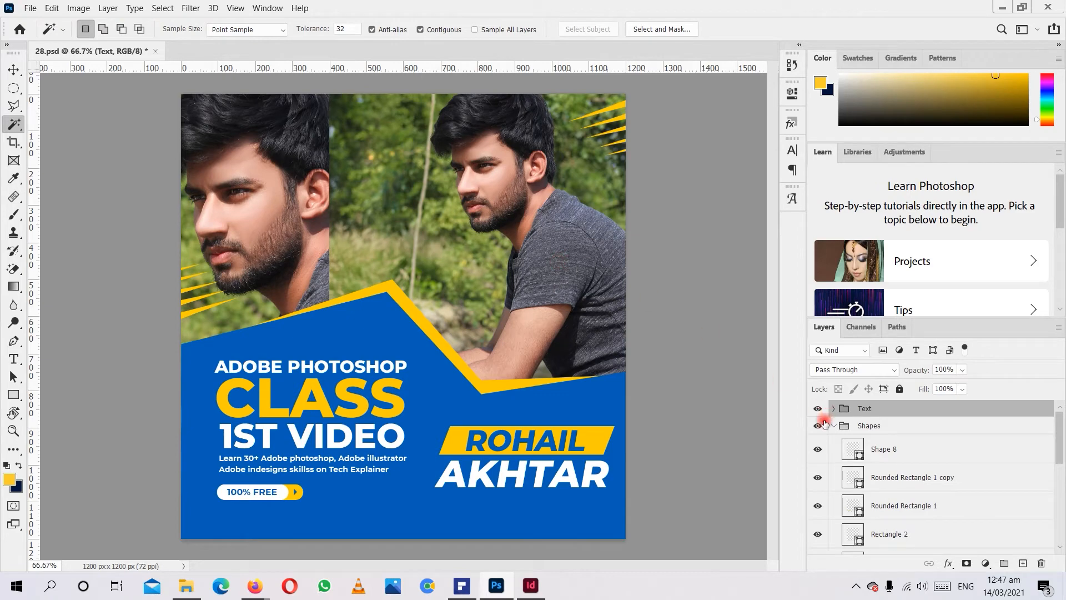
{"action": "left_click", "coordinate": [565, 231], "text": "ctrl"}
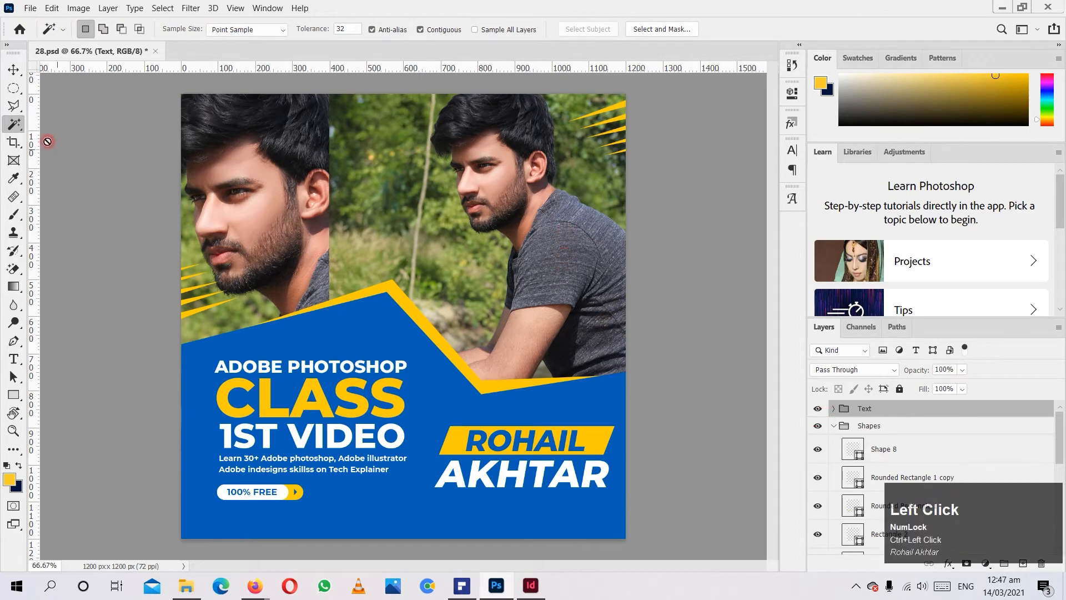
{"action": "left_click", "coordinate": [514, 177]}
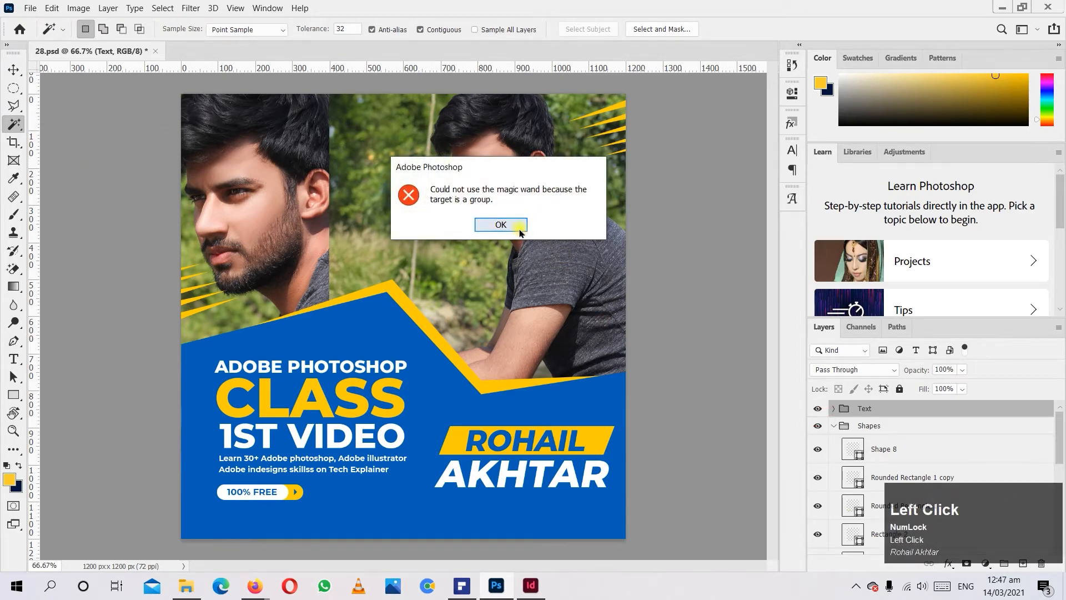
{"action": "left_click", "coordinate": [505, 223]}
Start the Crop tool on the whole poster with the ratio set to 1 : 1 (Square).
{"action": "left_click", "coordinate": [13, 142]}
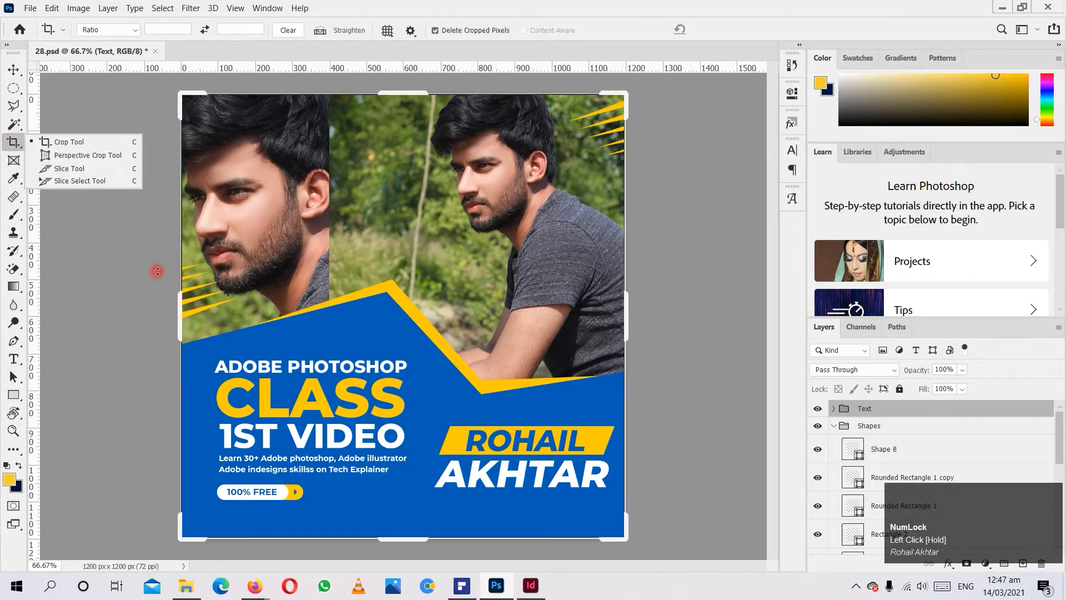
{"action": "left_click", "coordinate": [99, 31]}
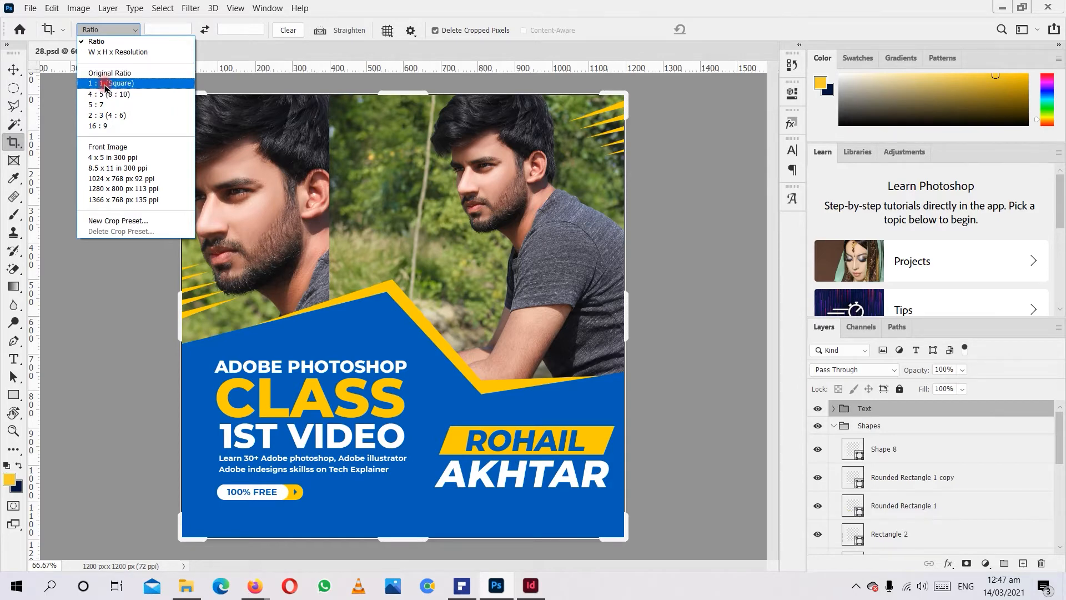
{"action": "left_click", "coordinate": [102, 83]}
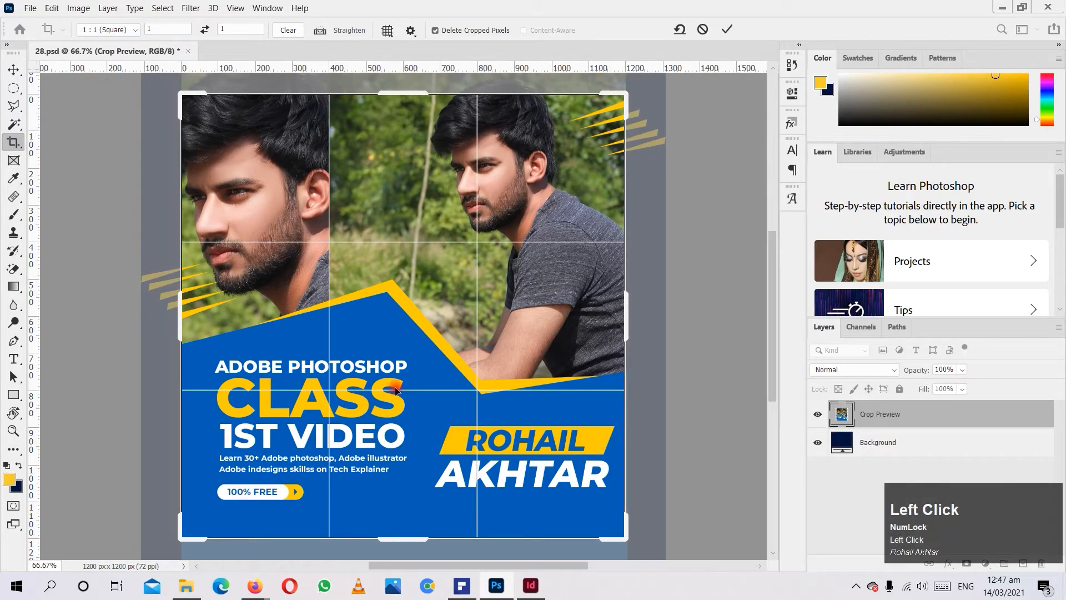
{"action": "scroll", "coordinate": [519, 395], "scroll_direction": "down", "scroll_amount": 1}
{"action": "scroll", "coordinate": [520, 433], "scroll_direction": "up", "scroll_amount": 3}
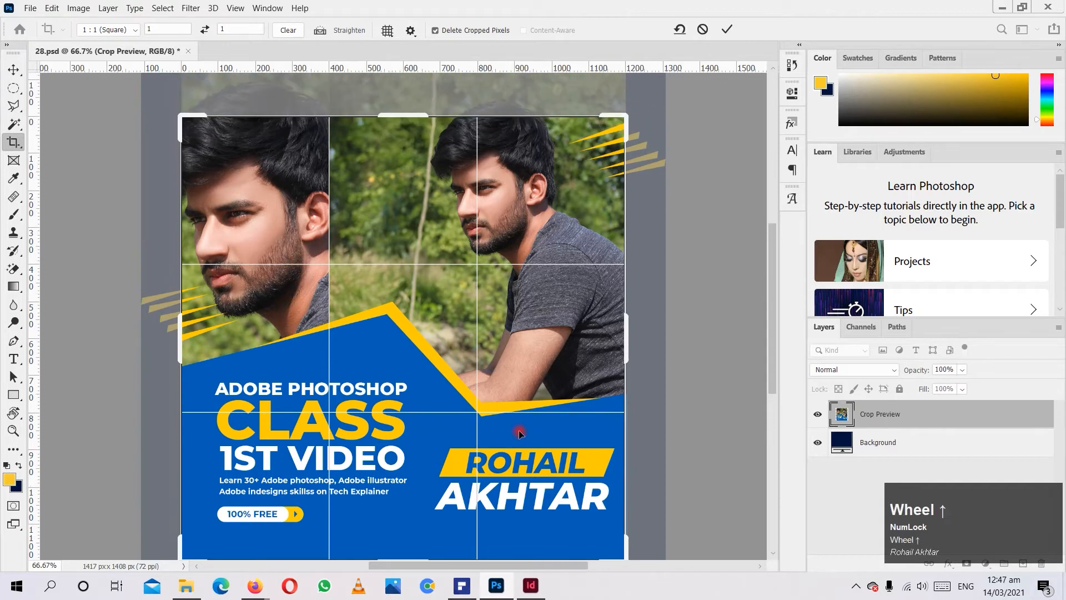
{"action": "scroll", "coordinate": [579, 488], "scroll_direction": "down", "scroll_amount": 2}
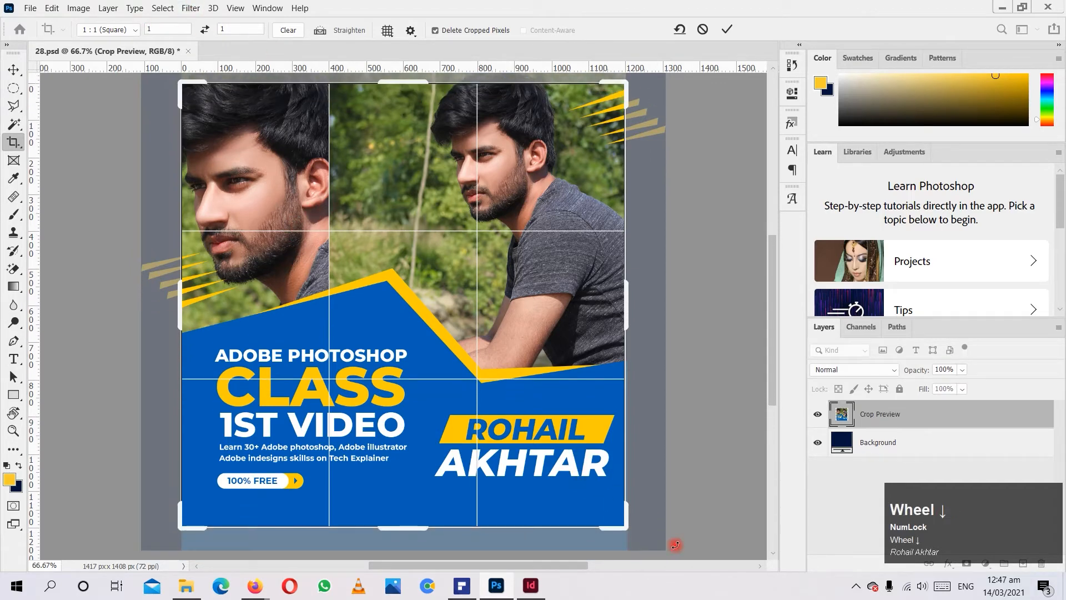
{"action": "mouse_move", "coordinate": [629, 532]}
{"action": "left_mouse_down"}
{"action": "mouse_move", "coordinate": [658, 558]}
{"action": "mouse_move", "coordinate": [627, 520]}
{"action": "left_mouse_up"}
Clear the crop ratio, nudge the right edge of the crop box slightly inward, and apply the crop.
{"action": "left_click", "coordinate": [280, 33]}
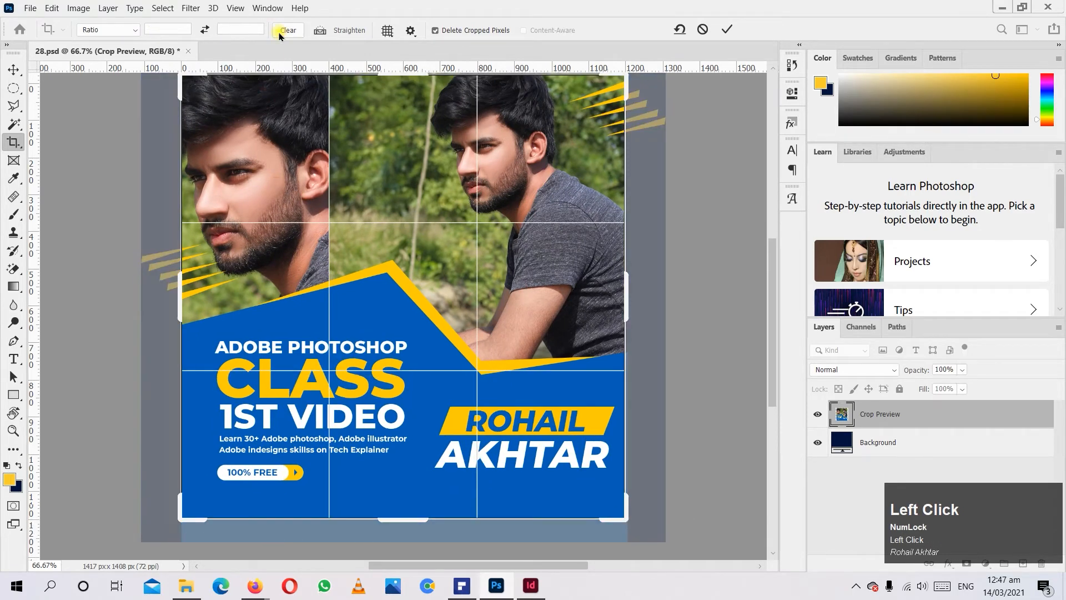
{"action": "mouse_move", "coordinate": [626, 289]}
{"action": "left_mouse_down"}
{"action": "mouse_move", "coordinate": [663, 283]}
{"action": "mouse_move", "coordinate": [625, 289]}
{"action": "left_mouse_up"}
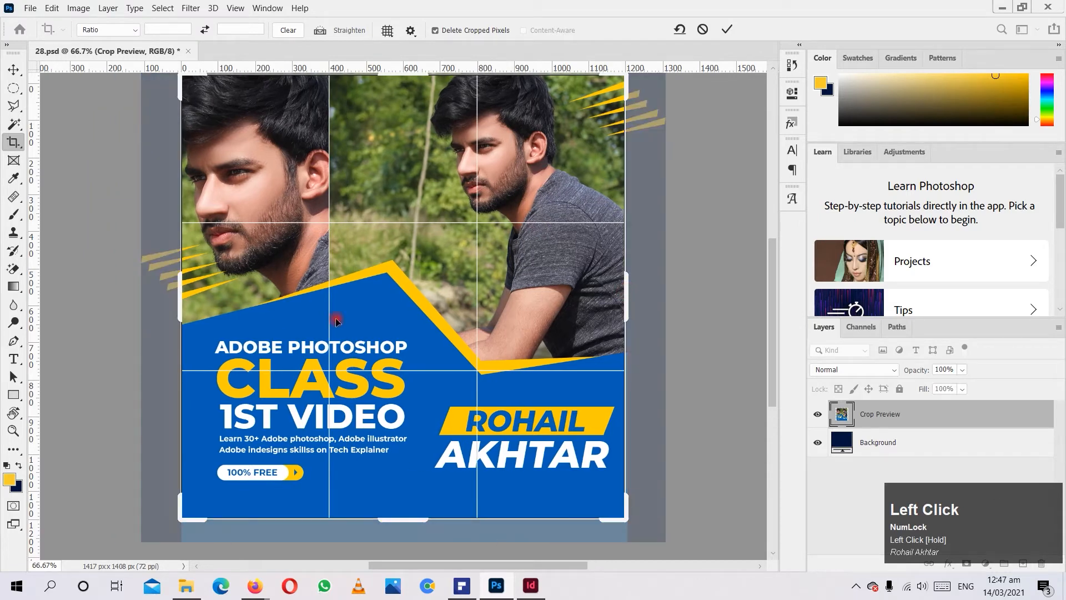
{"action": "left_click", "coordinate": [92, 29]}
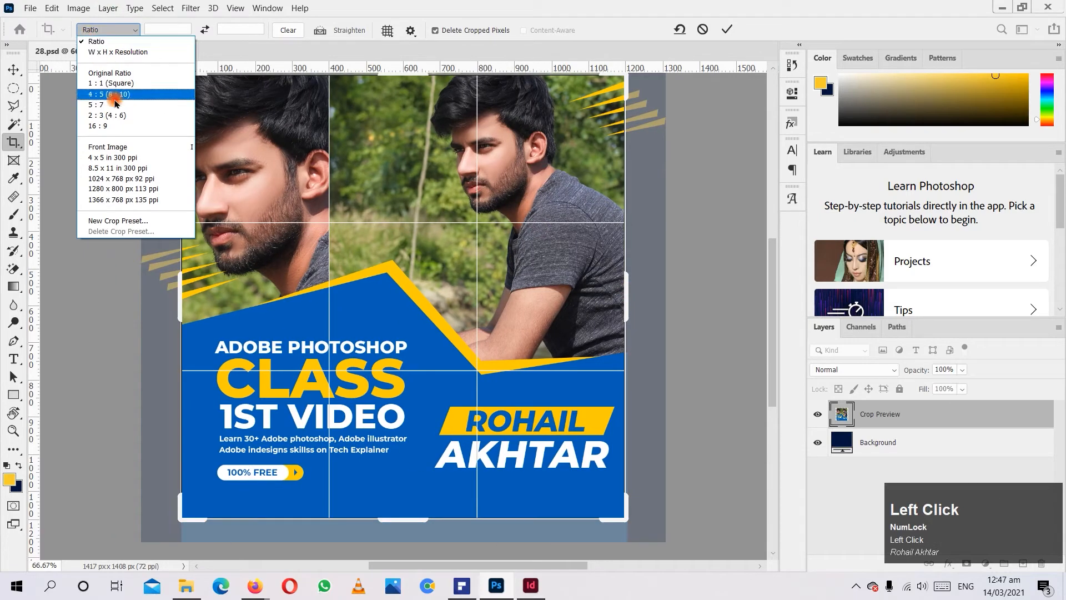
{"action": "left_click", "coordinate": [184, 315]}
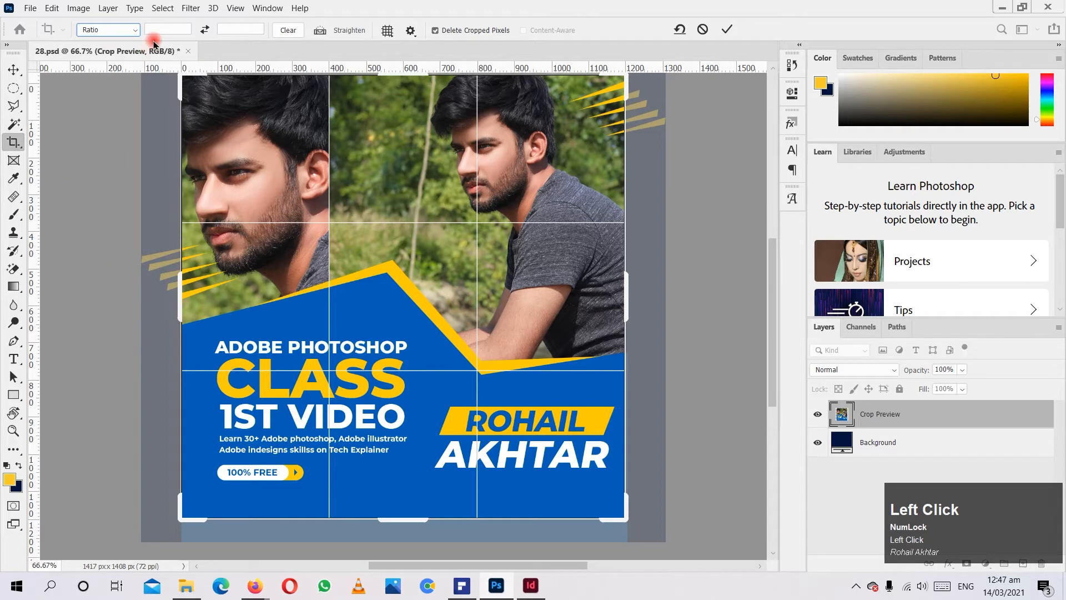
{"action": "left_click", "coordinate": [17, 160]}
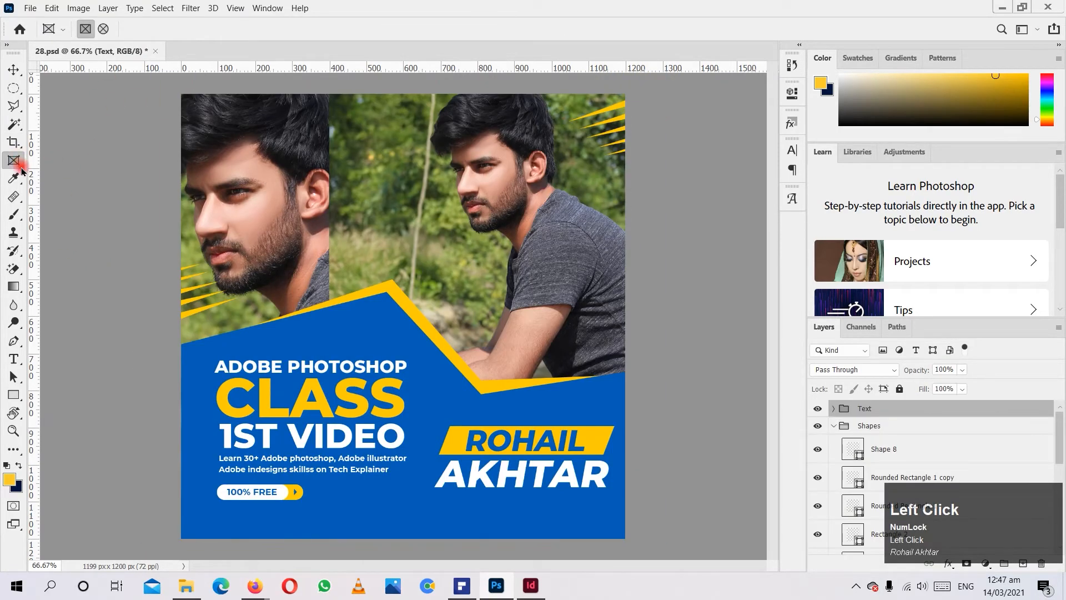
Draw rectangular frames over the photos with the Frame tool and undo each one.
{"action": "left_click", "coordinate": [17, 161]}
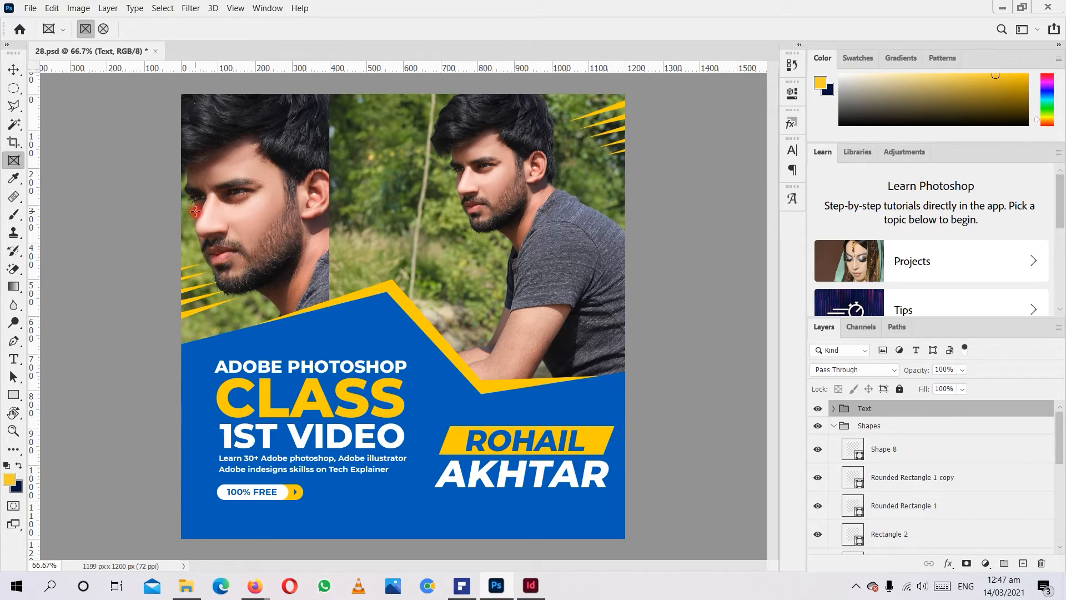
{"action": "left_click_drag", "start_coordinate": [389, 179], "coordinate": [515, 338]}
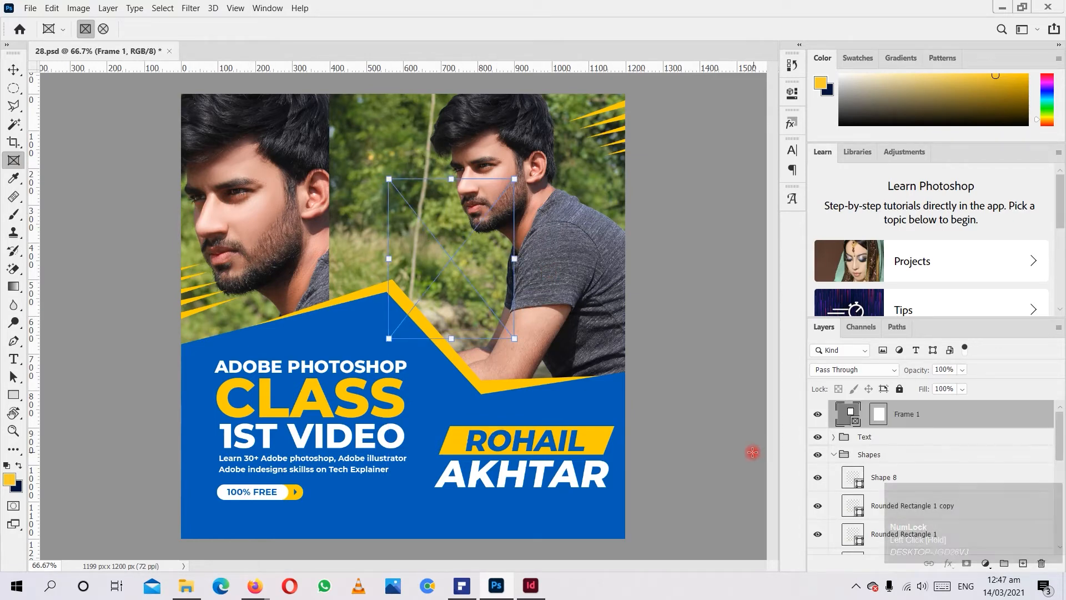
{"action": "key", "text": "ctrl+z"}
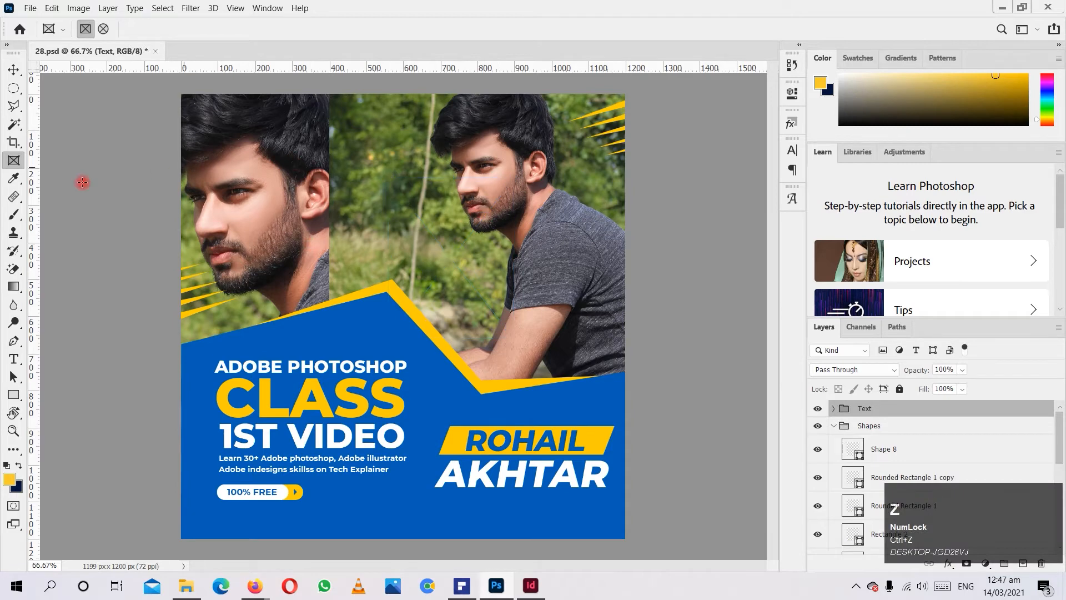
{"action": "left_click", "coordinate": [6, 183]}
{"action": "left_click", "coordinate": [18, 160]}
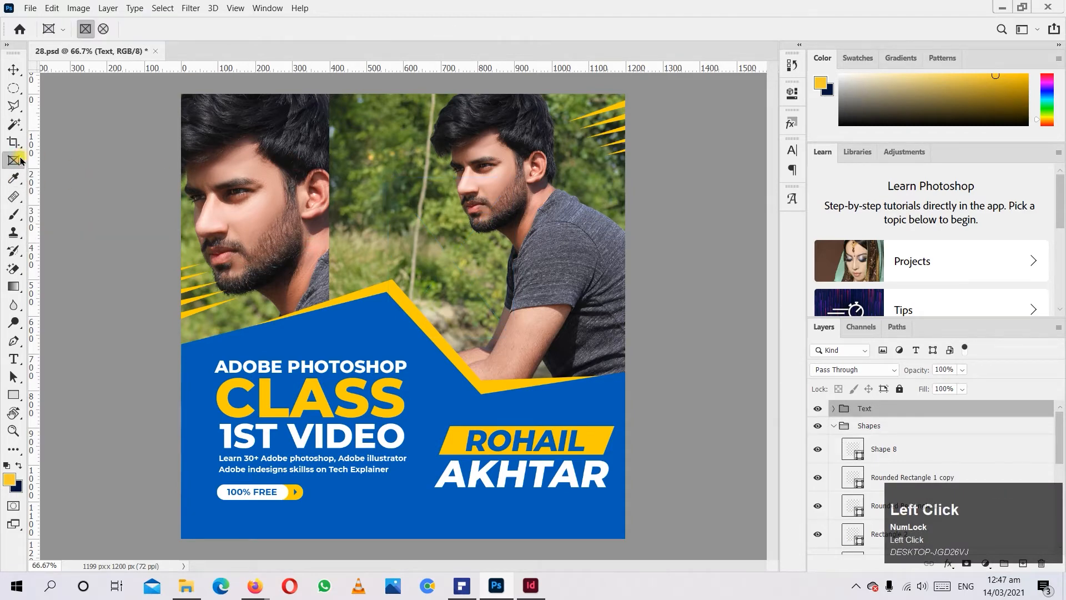
{"action": "left_click_drag", "start_coordinate": [253, 172], "coordinate": [442, 273]}
{"action": "key", "text": "ctrl+z"}
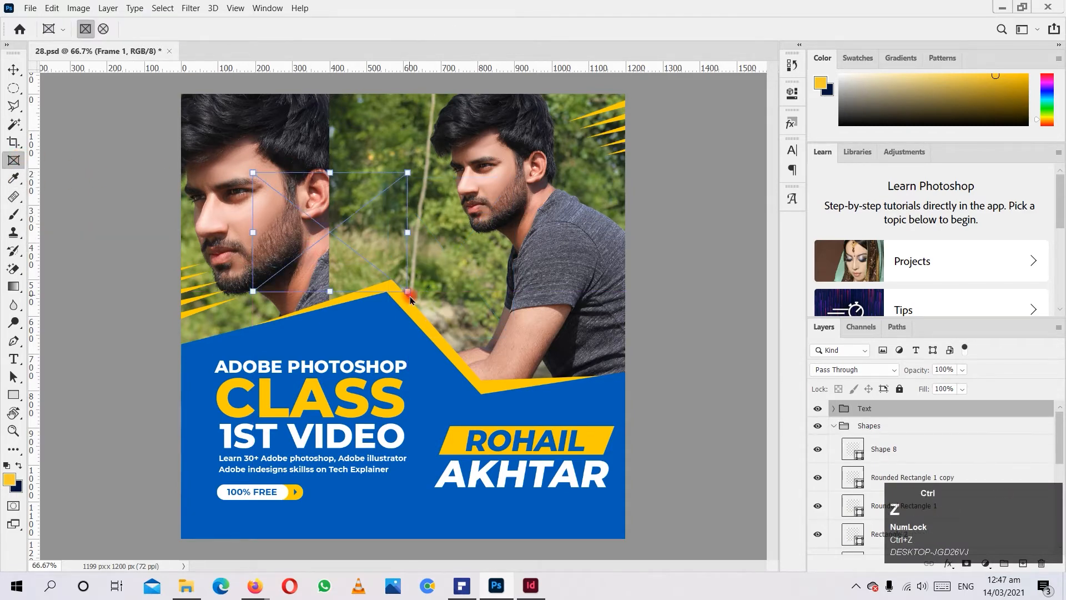
Sample the poster's blue as the foreground color with the Eyedropper and inspect it in the Color Picker without changing it.
{"action": "left_click", "coordinate": [12, 200]}
{"action": "left_click", "coordinate": [15, 180]}
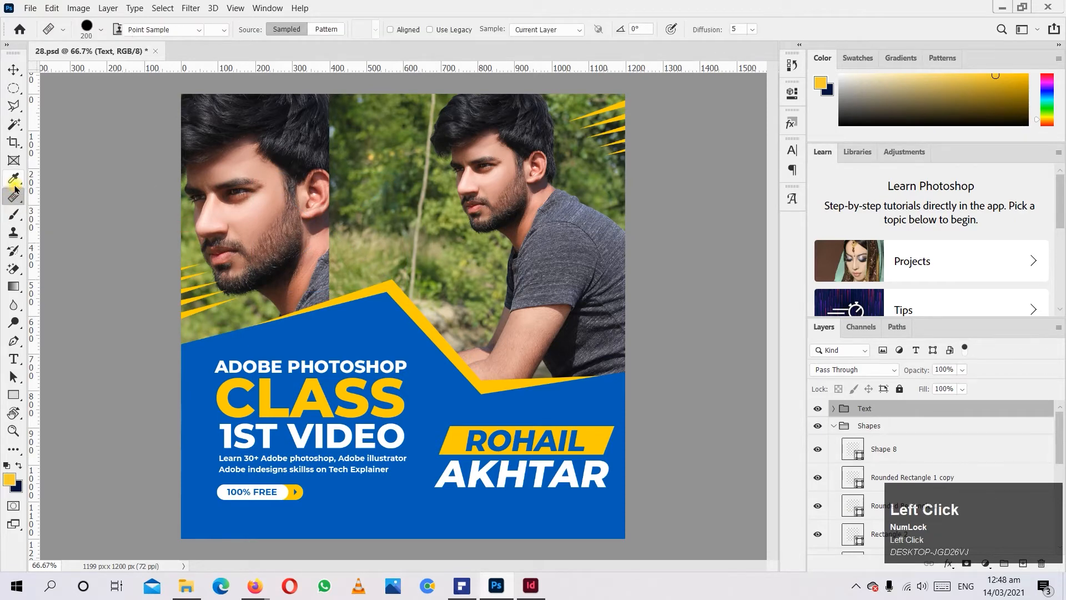
{"action": "left_click", "coordinate": [65, 176]}
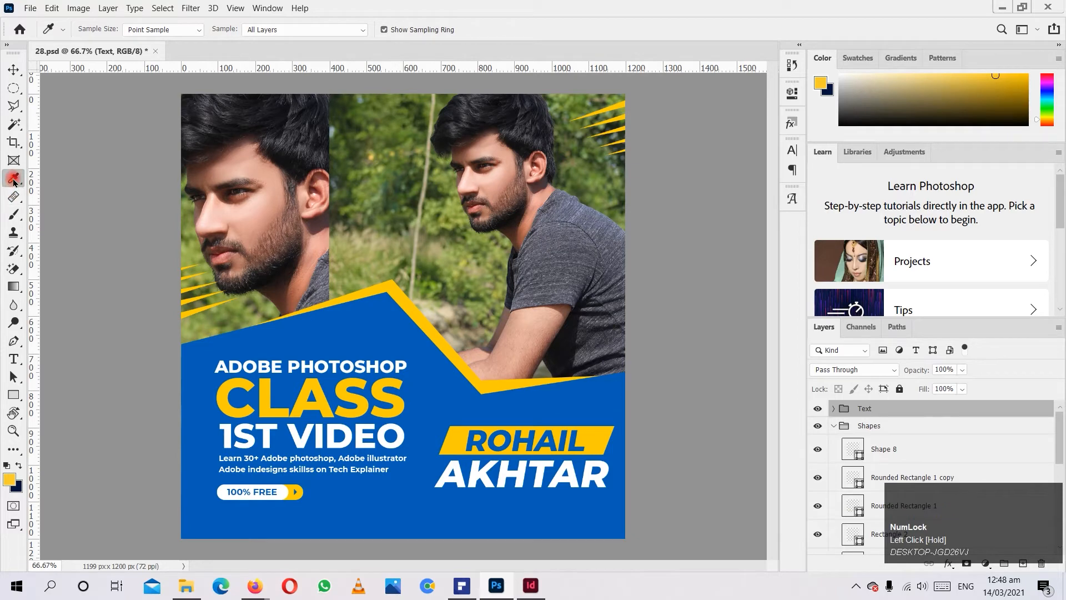
{"action": "left_click", "coordinate": [204, 340]}
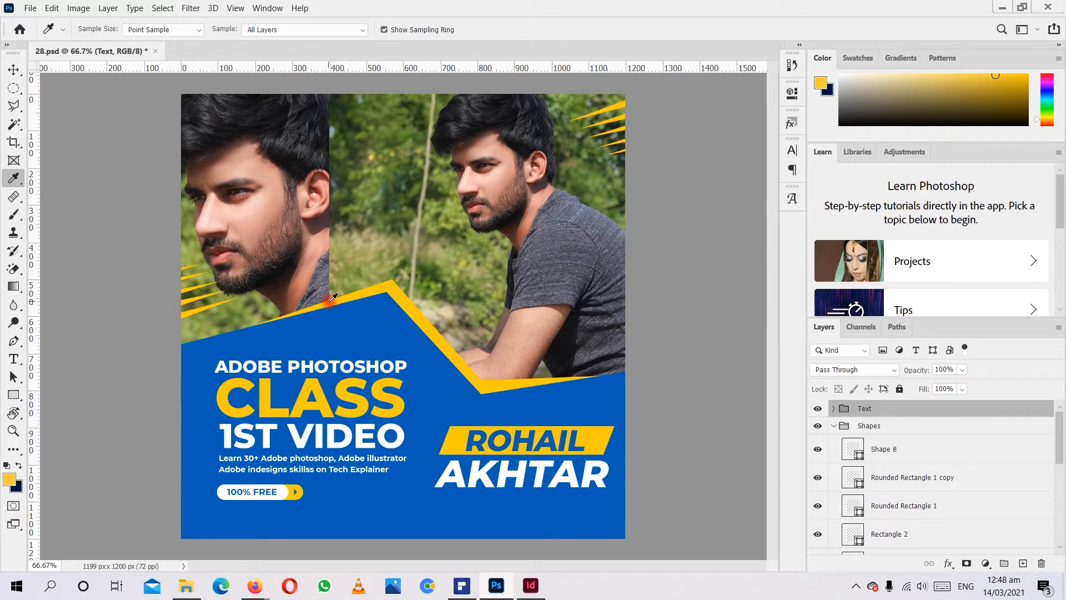
{"action": "left_click", "coordinate": [358, 321]}
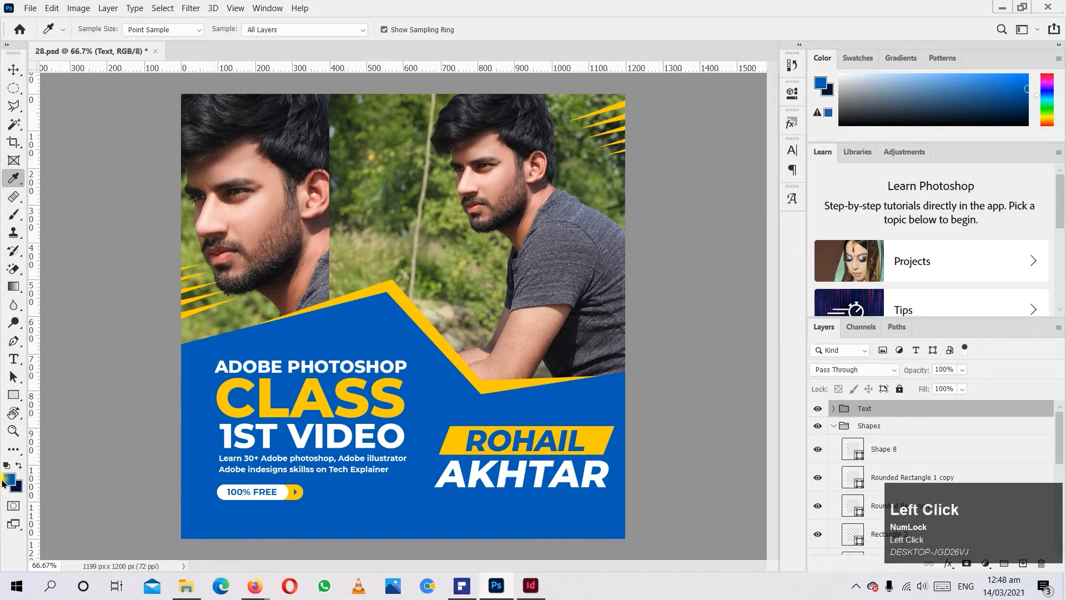
{"action": "left_click", "coordinate": [9, 481]}
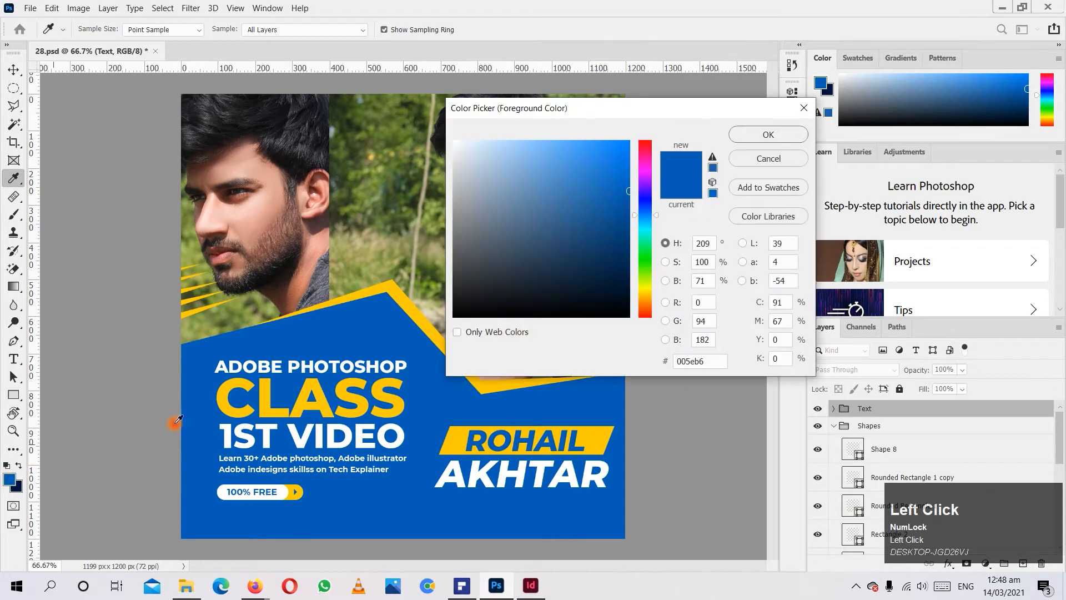
{"action": "left_click", "coordinate": [768, 160]}
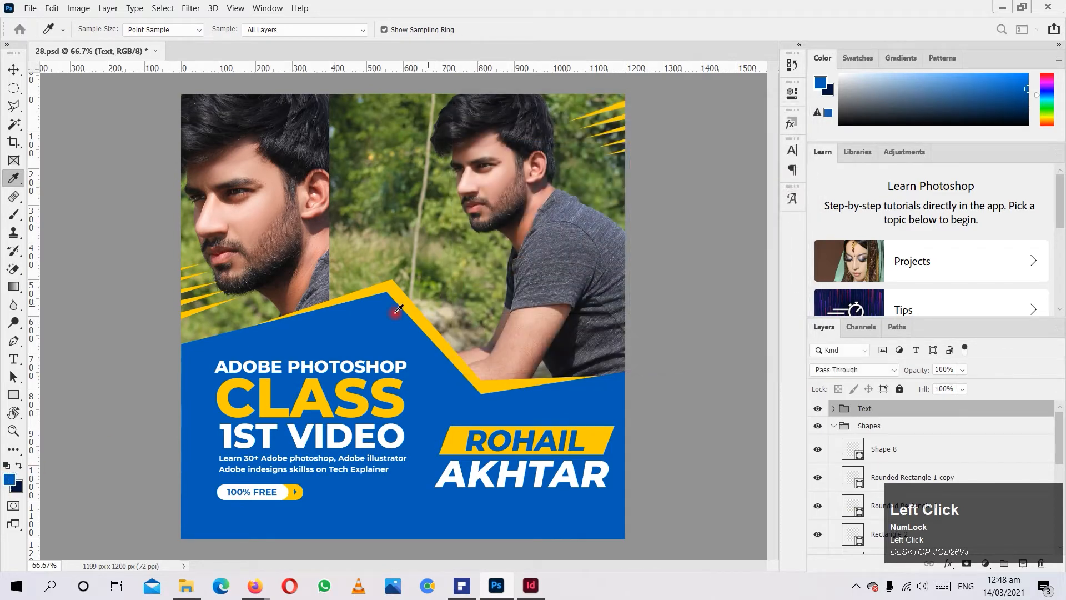
Sample the yellow band and then the photo with the Eyedropper, ending on a dark brown foreground color.
{"action": "left_click", "coordinate": [403, 285]}
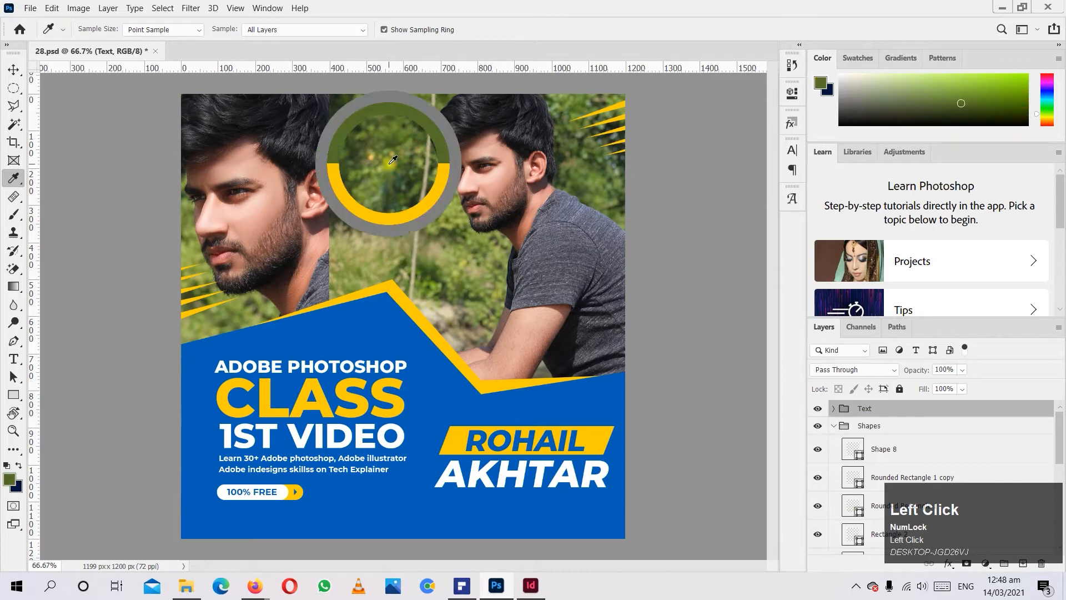
{"action": "left_click_drag", "start_coordinate": [394, 167], "coordinate": [421, 220]}
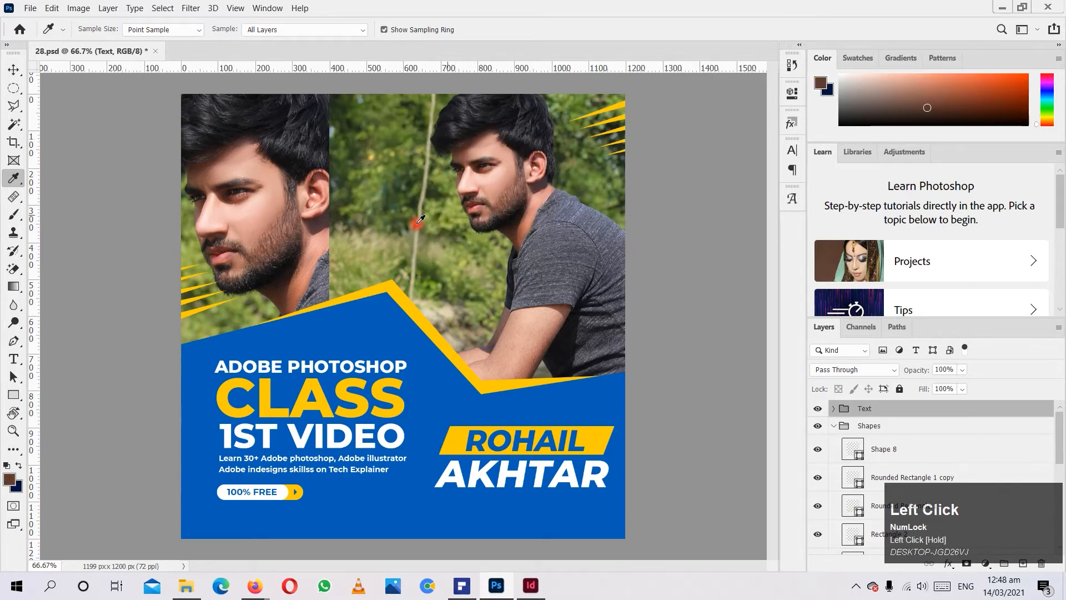
Recolor the large blue Shape 5 with the skin tone d99c89 sampled from the man's face, and undo the change.
{"action": "left_click", "coordinate": [13, 70]}
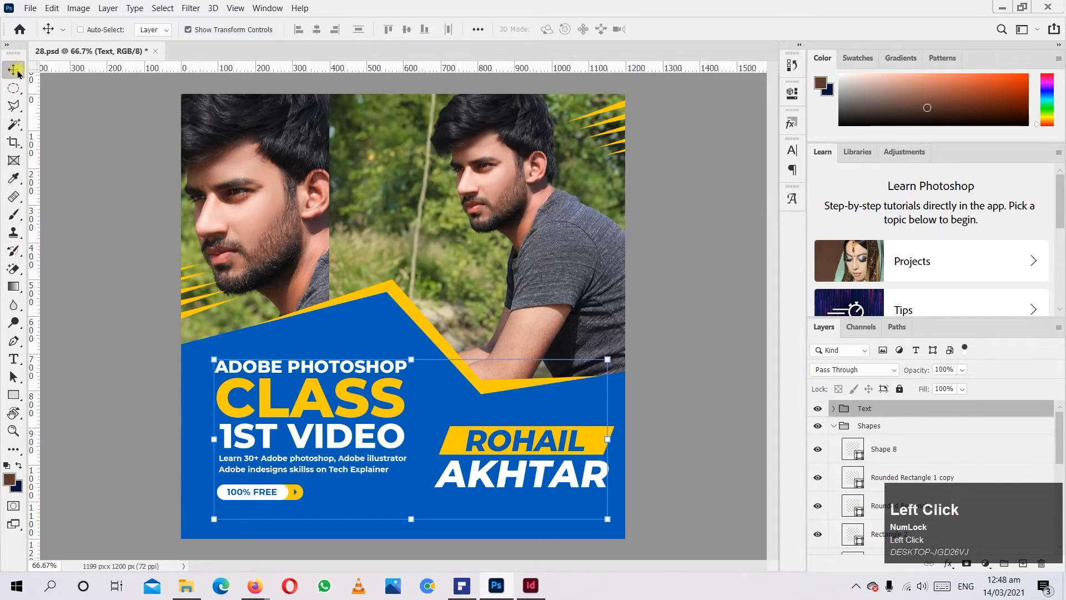
{"action": "left_click", "coordinate": [345, 332], "text": "ctrl"}
{"action": "double_click", "coordinate": [853, 540]}
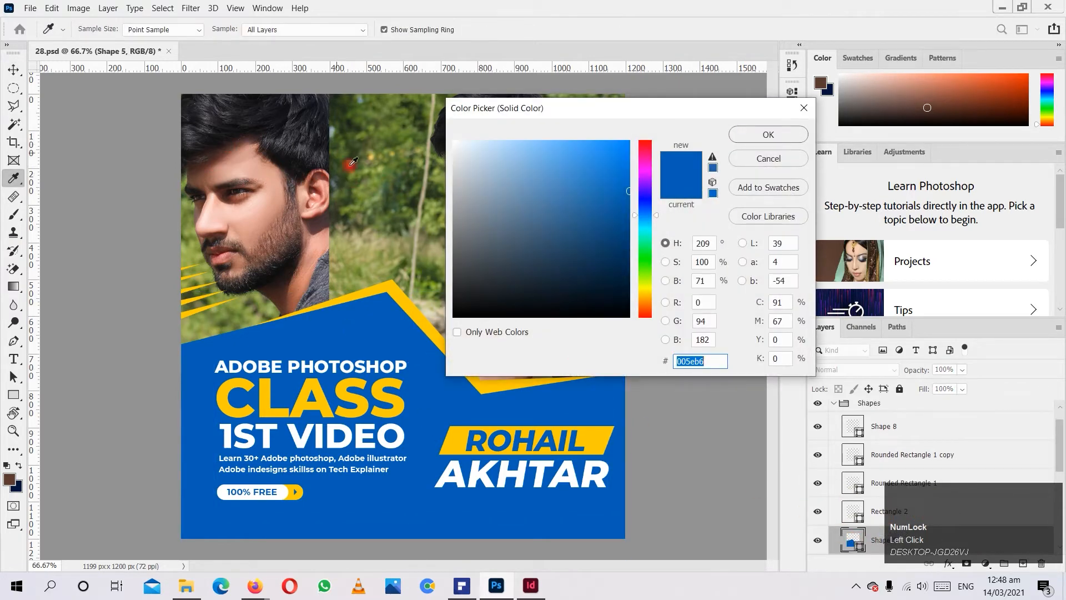
{"action": "left_click", "coordinate": [271, 203]}
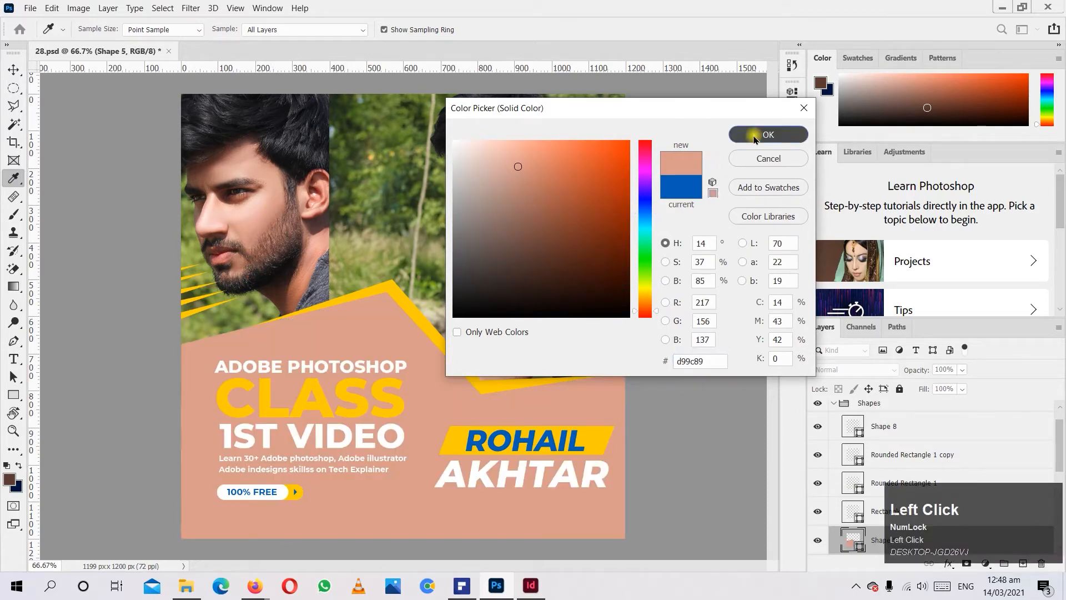
{"action": "left_click", "coordinate": [756, 134]}
{"action": "key", "text": "ctrl+z"}
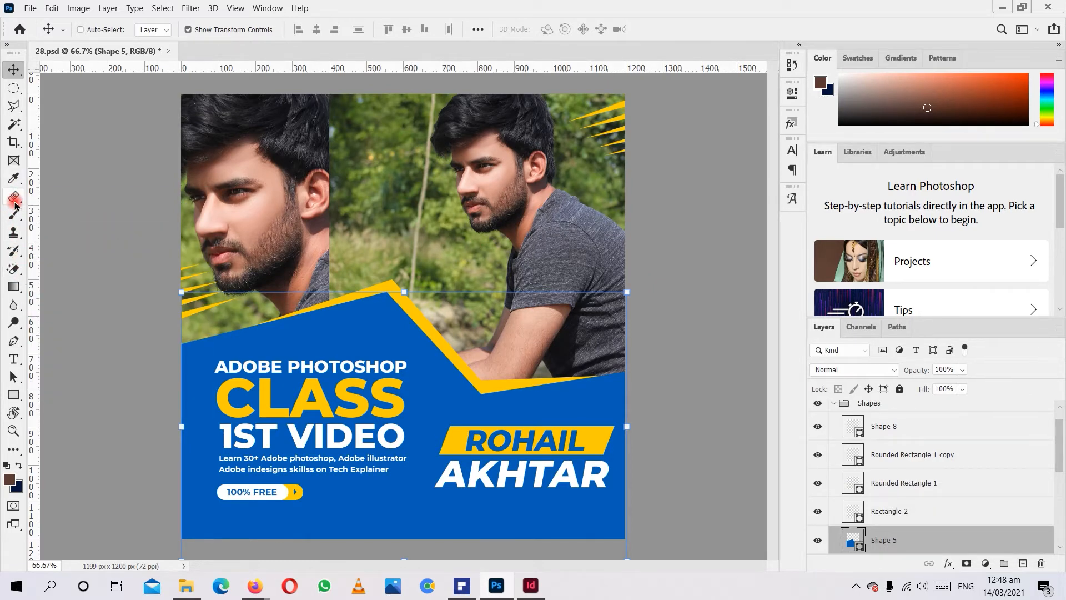
Try the Healing Brush tool on the photo around the man's face while Shape 5 is active.
{"action": "left_click", "coordinate": [14, 179]}
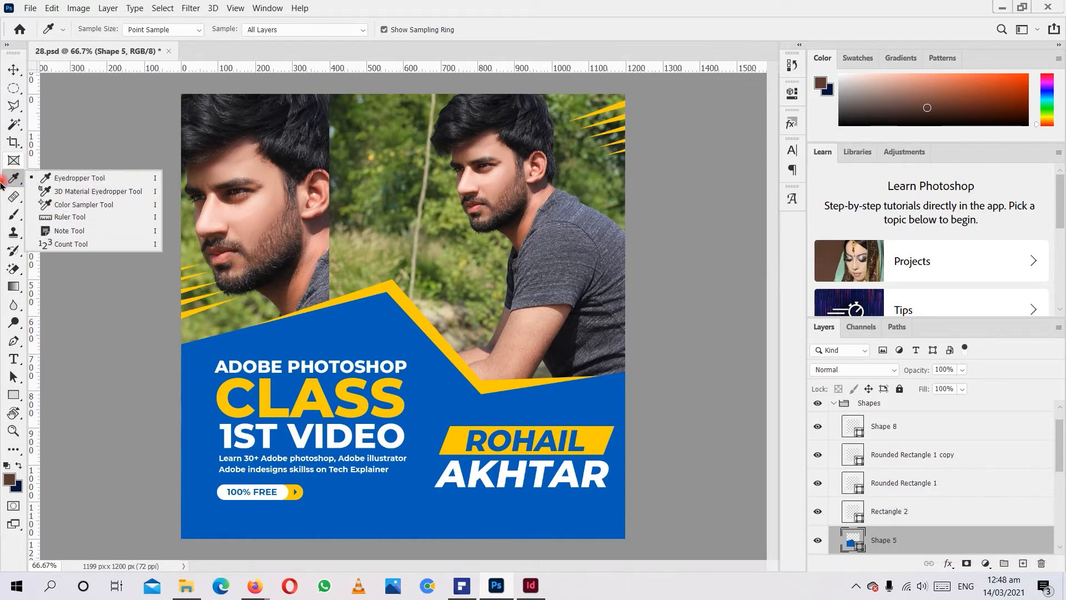
{"action": "left_click", "coordinate": [16, 200]}
{"action": "left_click_drag", "start_coordinate": [18, 203], "coordinate": [98, 214]}
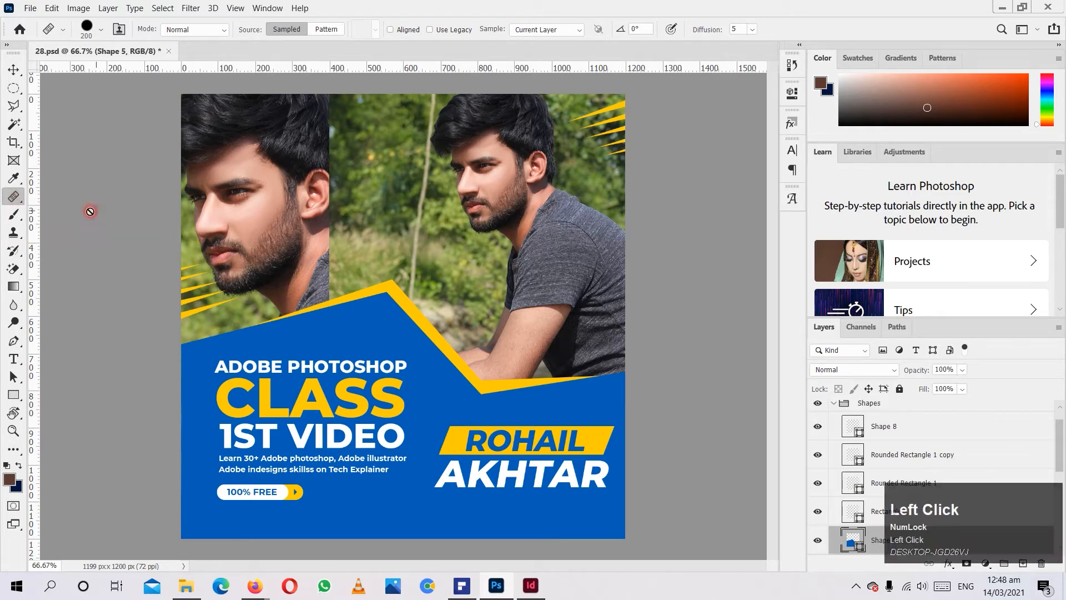
{"action": "scroll", "coordinate": [459, 175], "scroll_direction": "up", "scroll_amount": 8}
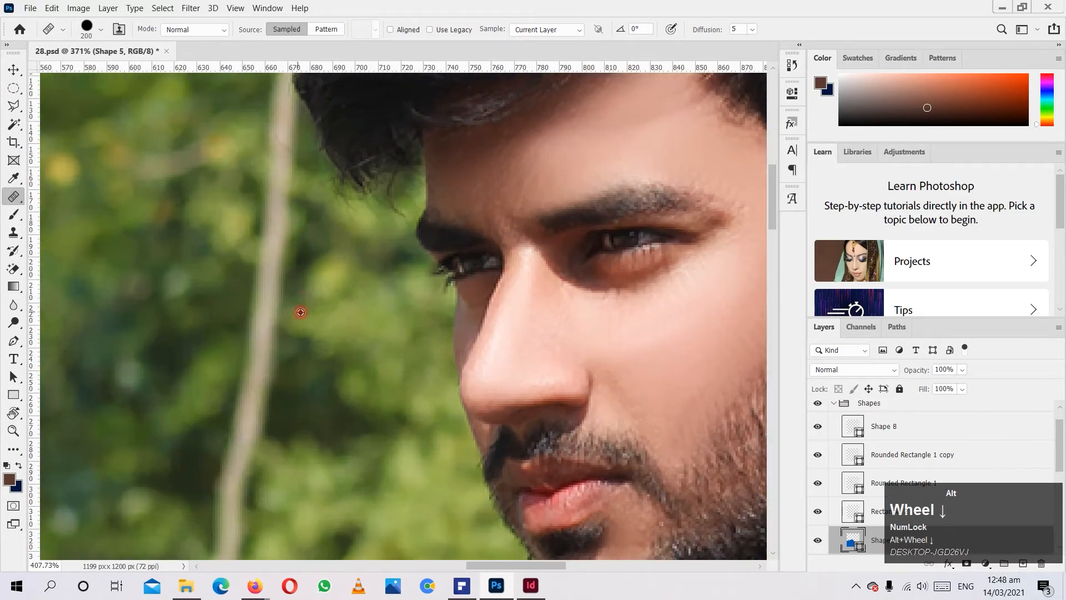
{"action": "scroll", "coordinate": [351, 219], "scroll_direction": "down", "scroll_amount": 3}
{"action": "left_click", "coordinate": [378, 239]}
{"action": "scroll", "coordinate": [354, 326], "scroll_direction": "up", "scroll_amount": 2}
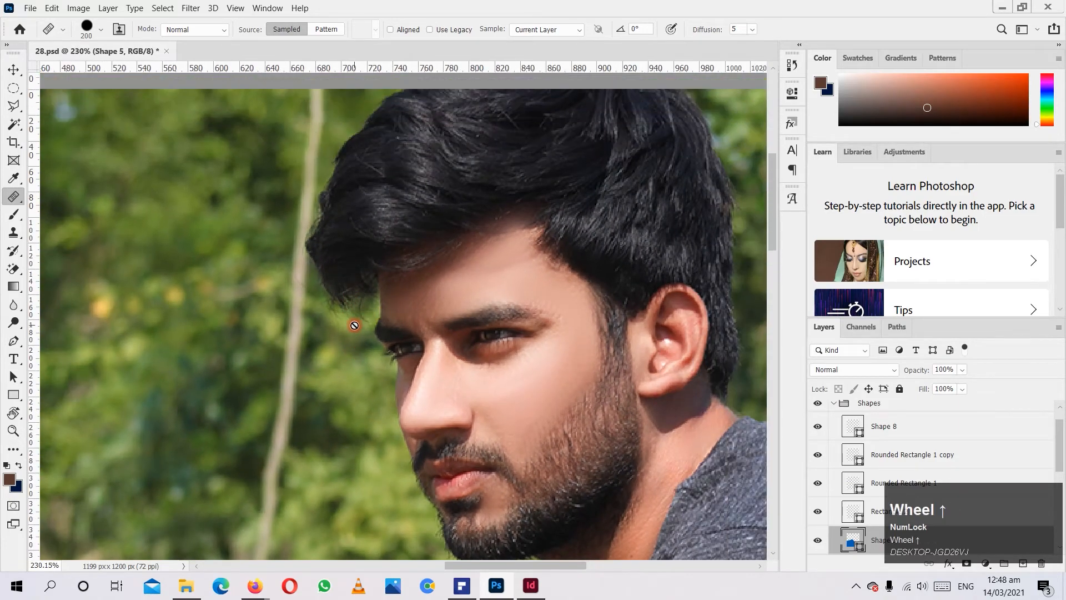
{"action": "left_click", "coordinate": [386, 288]}
Select the man's photo layer, Prof, in the Image group by picking it on the canvas with the Move tool.
{"action": "left_click", "coordinate": [13, 69]}
{"action": "key", "text": "ctrl"}
{"action": "left_click", "coordinate": [447, 337], "text": "ctrl"}
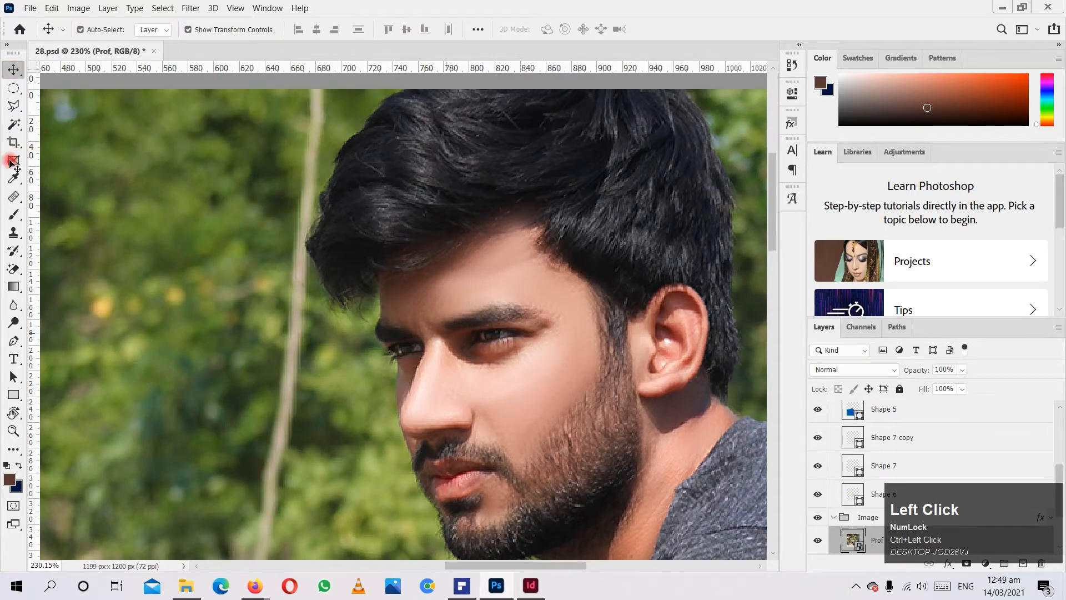
Try the Healing Brush on the man's hair, sampling the green background of the Prof photo.
{"action": "left_click", "coordinate": [13, 214]}
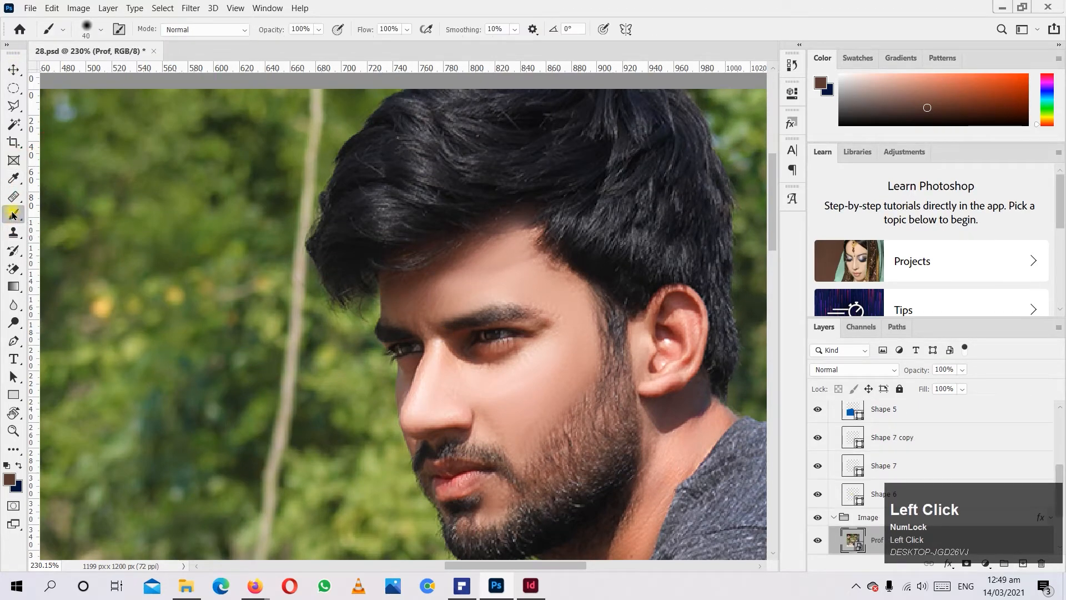
{"action": "left_click_drag", "start_coordinate": [13, 215], "coordinate": [15, 244]}
{"action": "left_click_drag", "start_coordinate": [14, 196], "coordinate": [58, 217]}
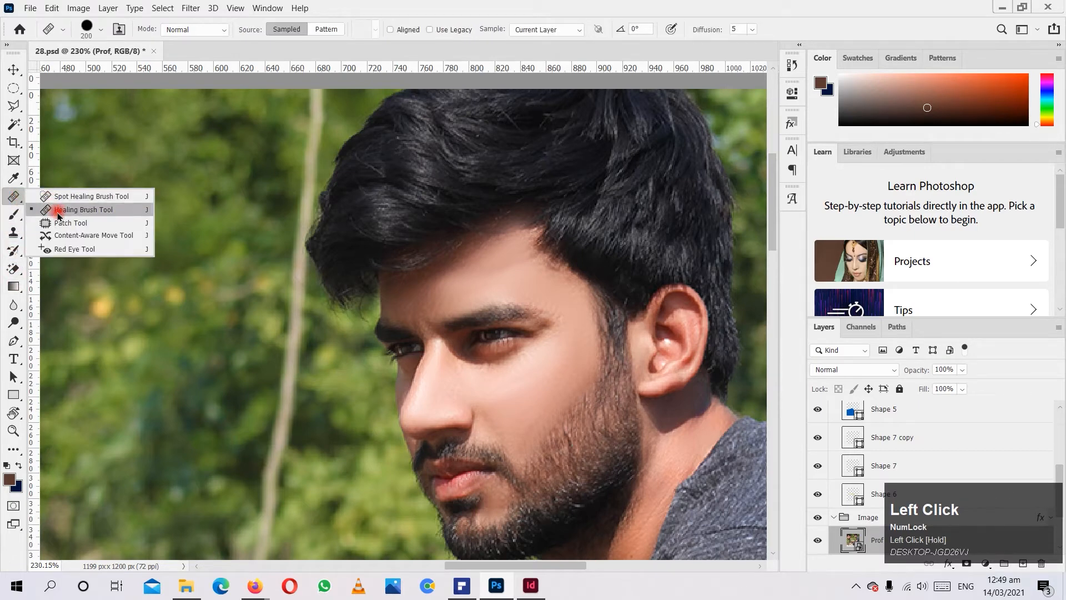
{"action": "left_click", "coordinate": [94, 210]}
{"action": "scroll", "coordinate": [436, 306], "scroll_direction": "down", "scroll_amount": 2, "text": "alt"}
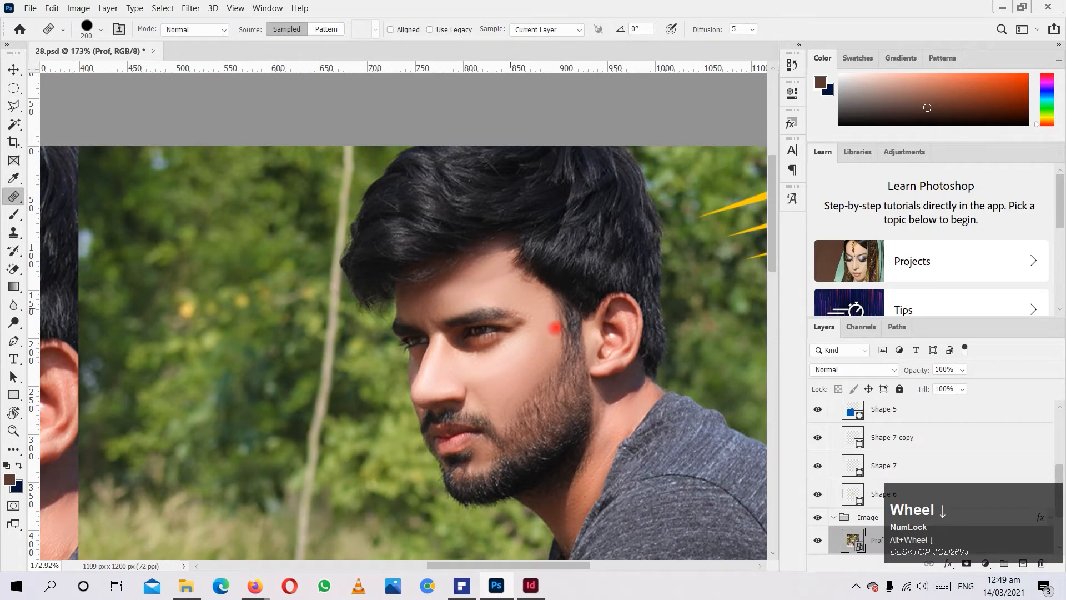
{"action": "left_click_drag", "start_coordinate": [958, 531], "coordinate": [958, 300]}
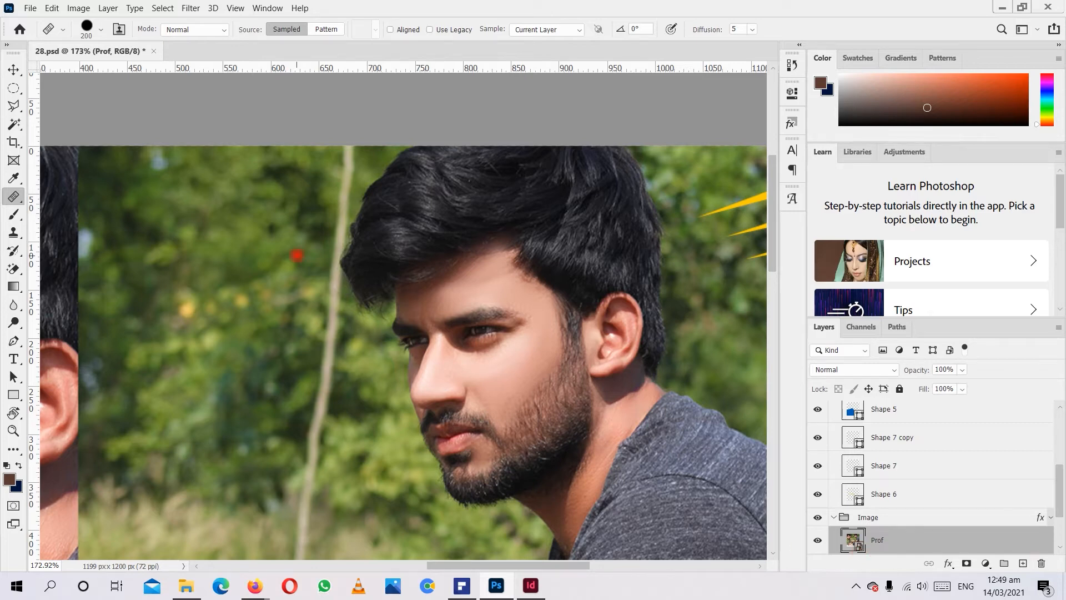
{"action": "left_click", "coordinate": [297, 254]}
{"action": "left_click", "coordinate": [532, 221]}
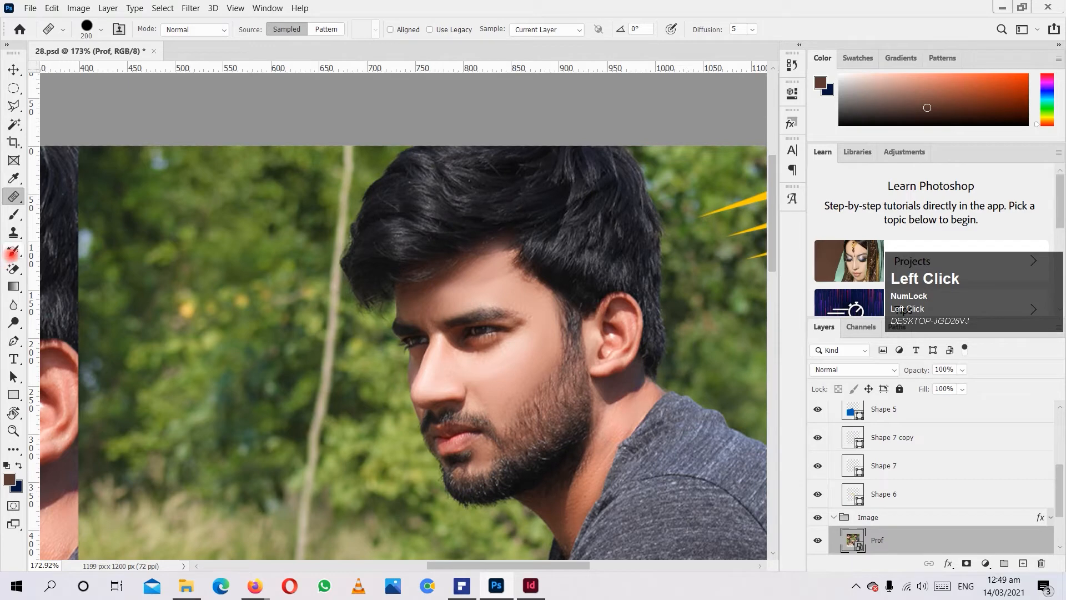
Apply the Magic Eraser to the Prof photo and accept rasterizing its smart object.
{"action": "left_click", "coordinate": [13, 269]}
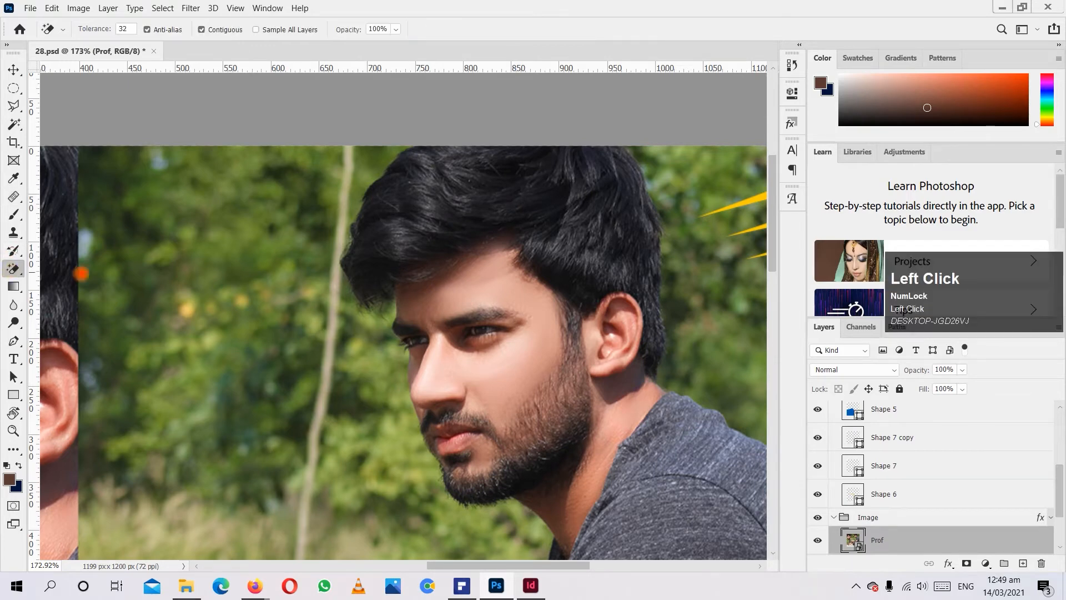
{"action": "left_click", "coordinate": [400, 289]}
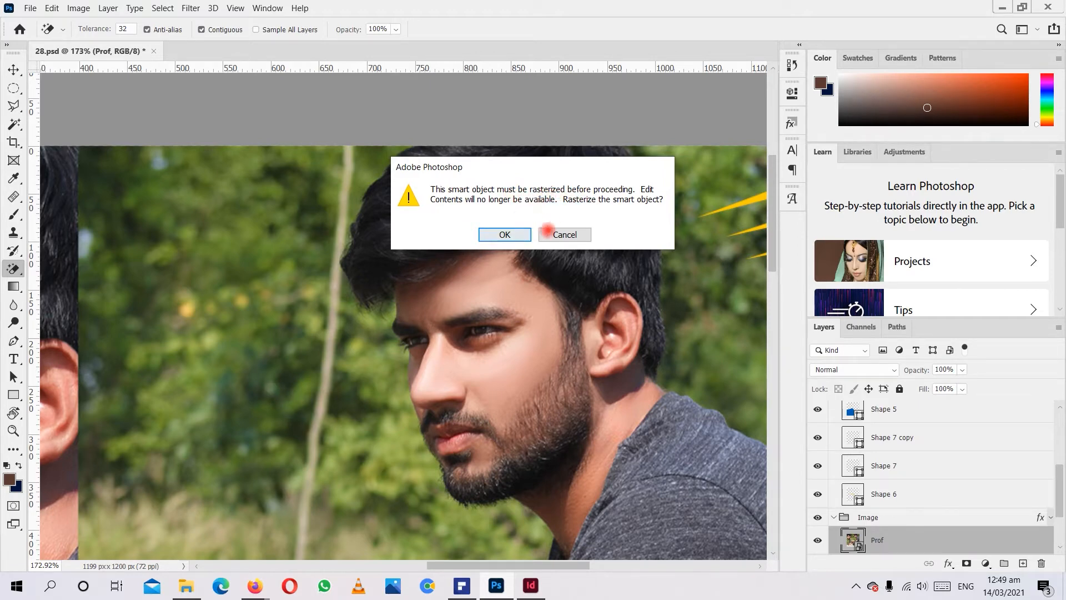
{"action": "left_click", "coordinate": [497, 234]}
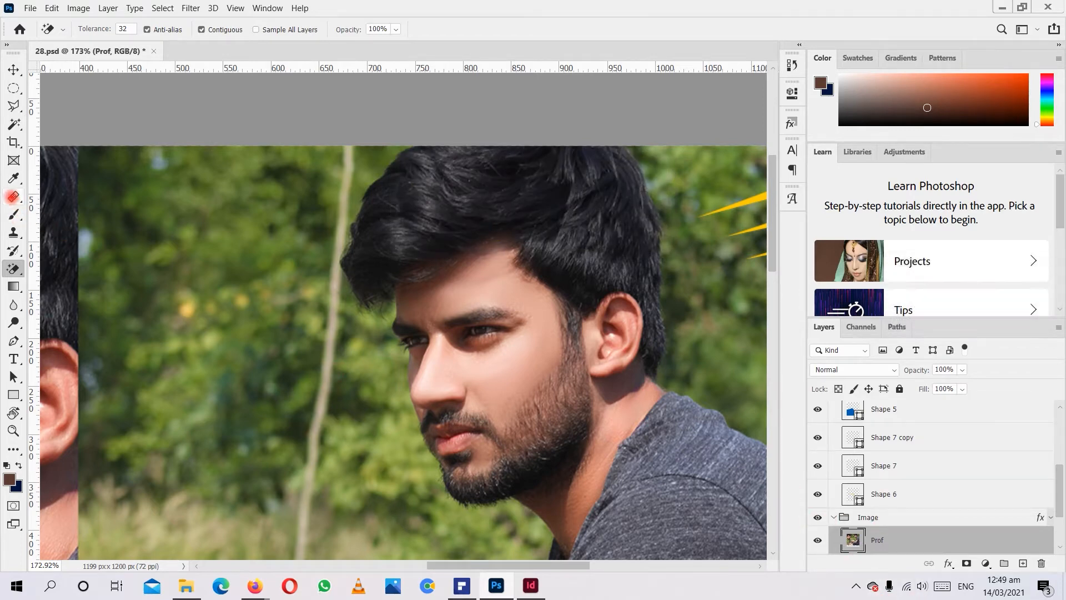
Paint sampled green foliage over the front edge of the man's hair using the Healing Brush at size 50.
{"action": "left_click", "coordinate": [14, 196]}
{"action": "key", "text": "bracketleft"}
{"action": "key", "text": "bracketleft"}
{"action": "key", "text": "bracketleft"}
{"action": "key", "text": "bracketleft"}
{"action": "key", "text": "bracketleft"}
{"action": "key", "text": "bracketleft"}
{"action": "key", "text": "bracketleft"}
{"action": "key", "text": "bracketleft"}
{"action": "key", "text": "bracketleft"}
{"action": "key", "text": "bracketleft"}
{"action": "left_click", "coordinate": [347, 335], "text": "alt"}
{"action": "mouse_move", "coordinate": [357, 312]}
{"action": "left_mouse_down"}
{"action": "mouse_move", "coordinate": [367, 255]}
{"action": "mouse_move", "coordinate": [333, 322]}
{"action": "mouse_move", "coordinate": [328, 309]}
{"action": "mouse_move", "coordinate": [359, 240]}
{"action": "left_mouse_up"}
{"action": "left_click", "coordinate": [330, 306], "text": "alt"}
{"action": "left_click", "coordinate": [291, 247], "text": "alt"}
{"action": "left_click_drag", "start_coordinate": [328, 287], "coordinate": [332, 326]}
{"action": "left_click", "coordinate": [314, 289], "text": "alt"}
{"action": "mouse_move", "coordinate": [332, 269]}
{"action": "left_mouse_down"}
{"action": "mouse_move", "coordinate": [352, 216]}
{"action": "mouse_move", "coordinate": [356, 236]}
{"action": "left_mouse_up"}
{"action": "left_click", "coordinate": [268, 266], "text": "alt"}
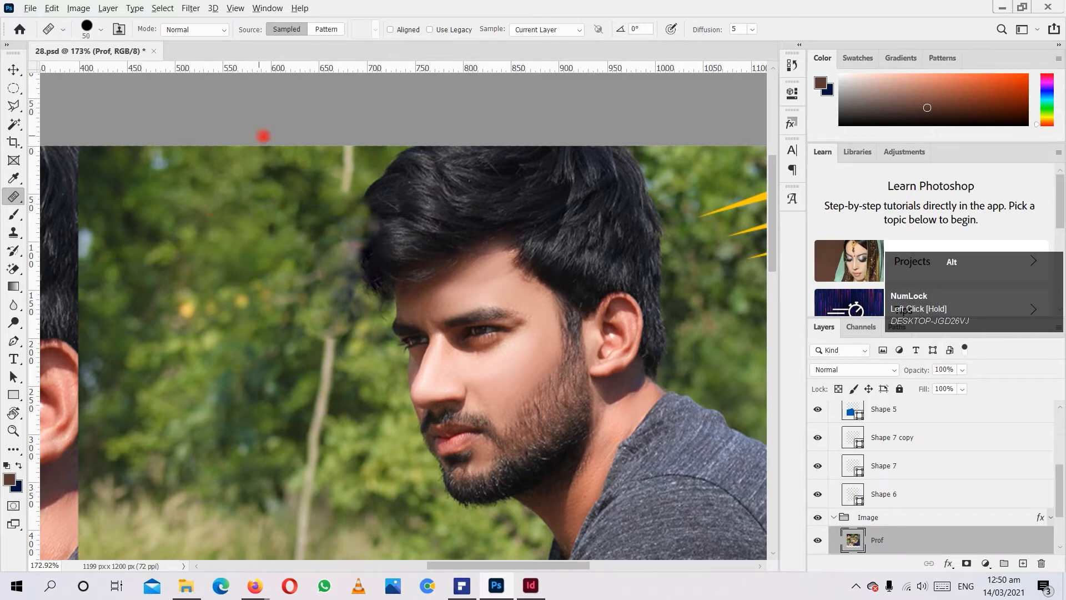
Resample the foliage and extend the healing strokes further into the front of the man's hair.
{"action": "left_click", "coordinate": [286, 213], "text": "alt"}
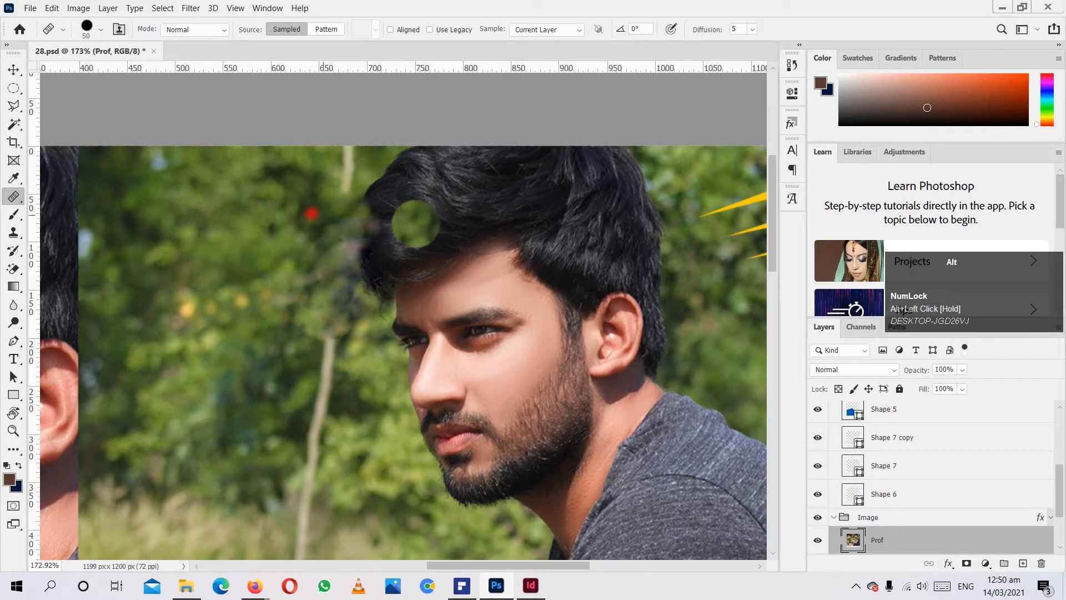
{"action": "left_click", "coordinate": [299, 211], "text": "alt"}
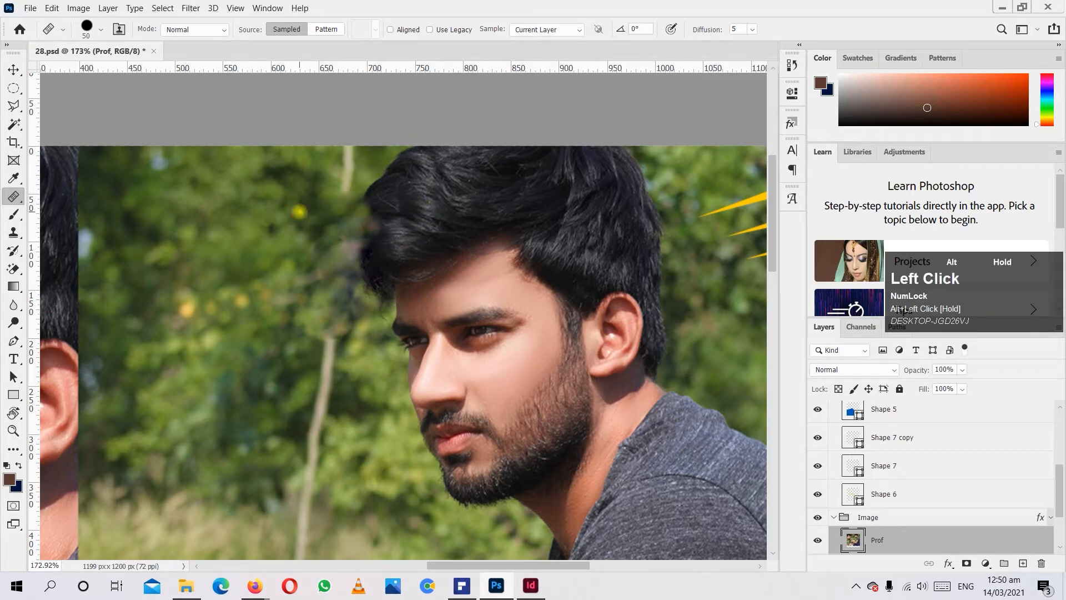
{"action": "left_click", "coordinate": [350, 200]}
{"action": "left_click", "coordinate": [292, 198], "text": "alt"}
{"action": "mouse_move", "coordinate": [355, 211]}
{"action": "left_mouse_down"}
{"action": "mouse_move", "coordinate": [384, 191]}
{"action": "mouse_move", "coordinate": [361, 218]}
{"action": "mouse_move", "coordinate": [293, 215]}
{"action": "mouse_move", "coordinate": [399, 231]}
{"action": "mouse_move", "coordinate": [377, 278]}
{"action": "left_mouse_up"}
{"action": "left_click", "coordinate": [328, 219], "text": "alt"}
{"action": "left_click", "coordinate": [355, 248], "text": "alt"}
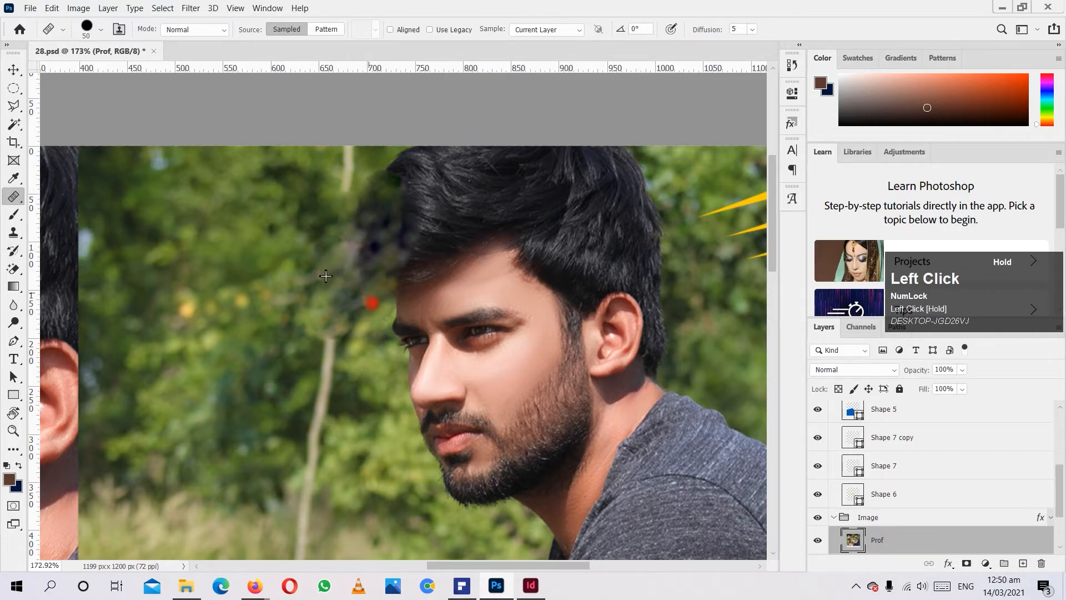
Inspect the healed hair area both up close and in the context of the whole poster.
{"action": "scroll", "coordinate": [281, 284], "scroll_direction": "down", "scroll_amount": 2}
{"action": "scroll", "coordinate": [282, 284], "scroll_direction": "down", "scroll_amount": 2}
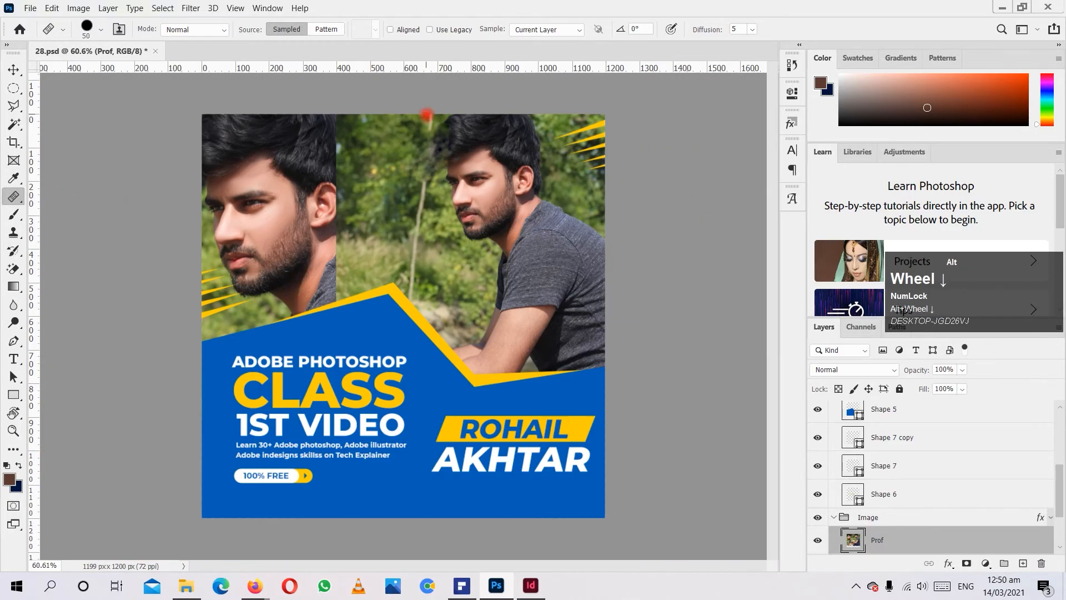
{"action": "scroll", "coordinate": [650, 123], "scroll_direction": "up", "scroll_amount": 4}
{"action": "scroll", "coordinate": [470, 254], "scroll_direction": "down", "scroll_amount": 2}
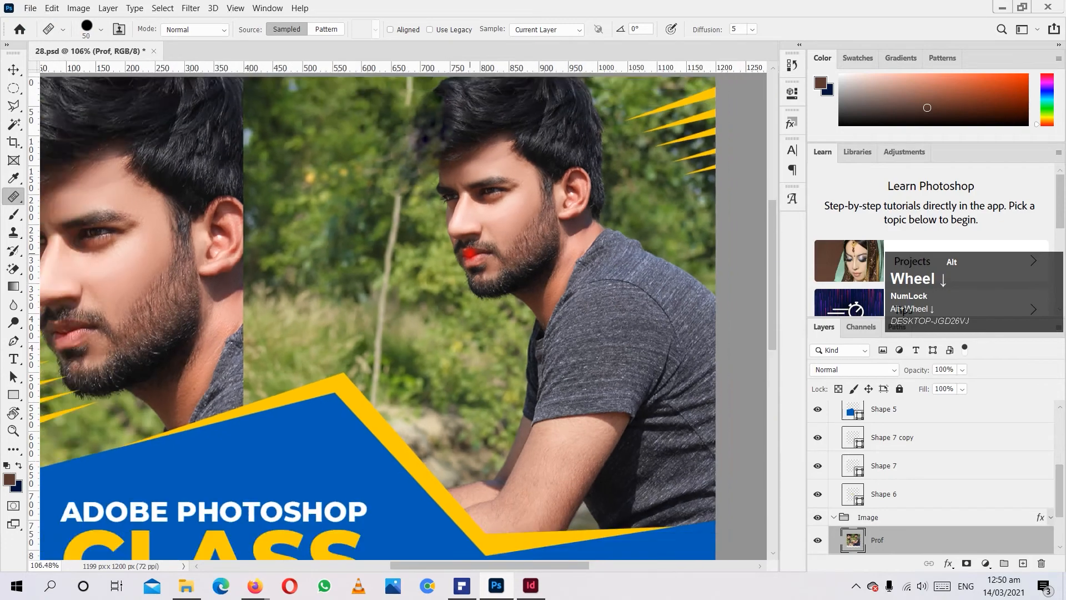
{"action": "scroll", "coordinate": [470, 254], "scroll_direction": "up", "scroll_amount": 1}
{"action": "scroll", "coordinate": [469, 253], "scroll_direction": "down", "scroll_amount": 1}
{"action": "left_click", "coordinate": [469, 253]}
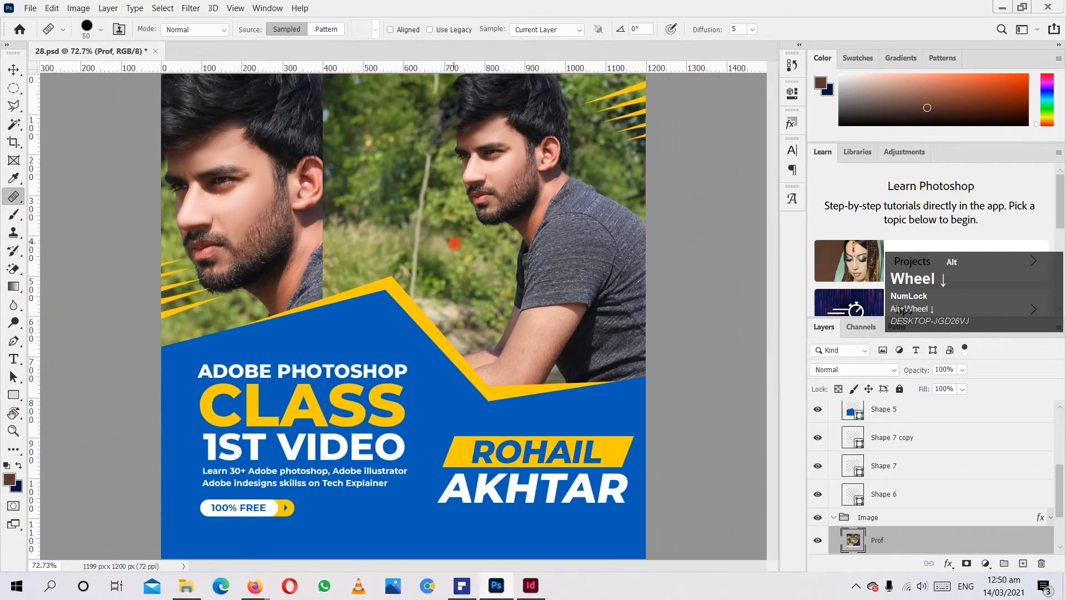
{"action": "scroll", "coordinate": [470, 254], "scroll_direction": "up", "scroll_amount": 1}
Select a rectangular area covering the man's shirt and upper arm with the Rectangular Marquee tool.
{"action": "left_click", "coordinate": [52, 8]}
{"action": "mouse_move", "coordinate": [78, 7]}
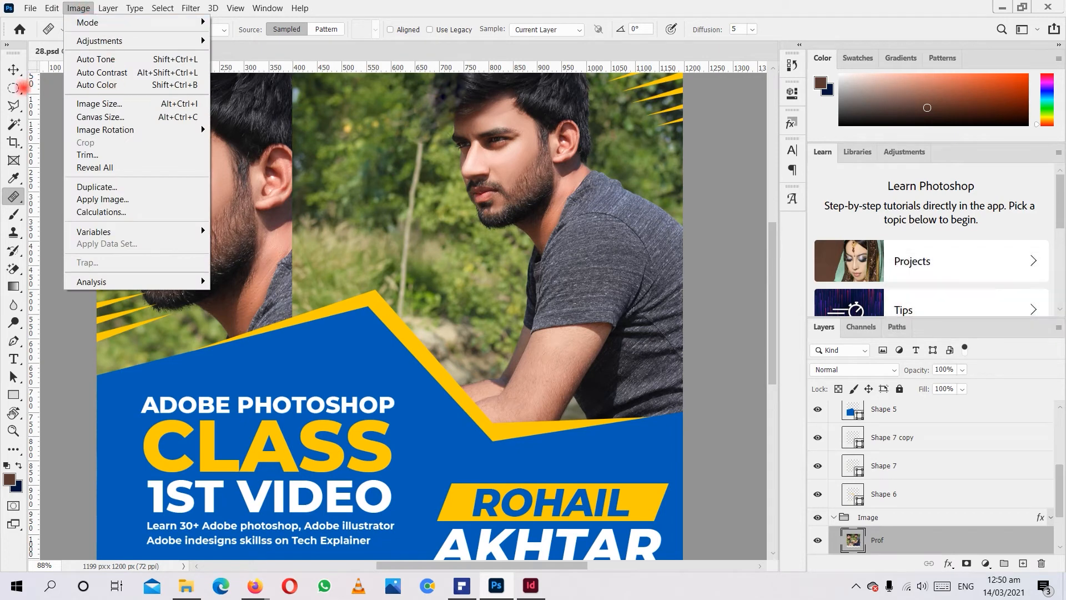
{"action": "left_click", "coordinate": [14, 87]}
{"action": "left_click", "coordinate": [15, 87]}
{"action": "left_click", "coordinate": [88, 88]}
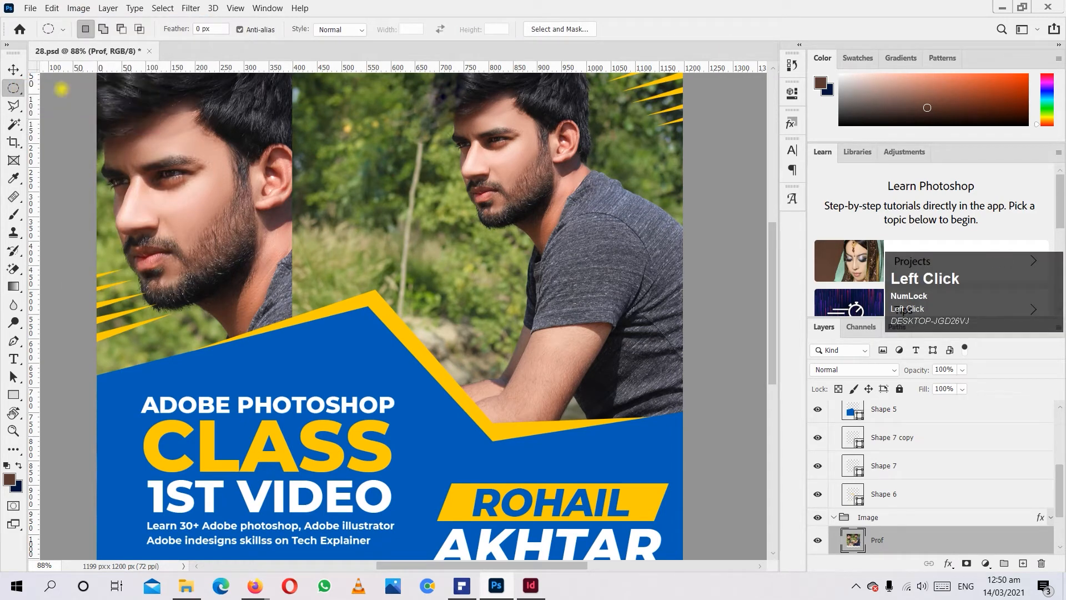
{"action": "left_click_drag", "start_coordinate": [454, 237], "coordinate": [694, 383]}
Fill the selected shirt area using Content-Aware Fill with output to a new layer, and deselect.
{"action": "left_click", "coordinate": [79, 8]}
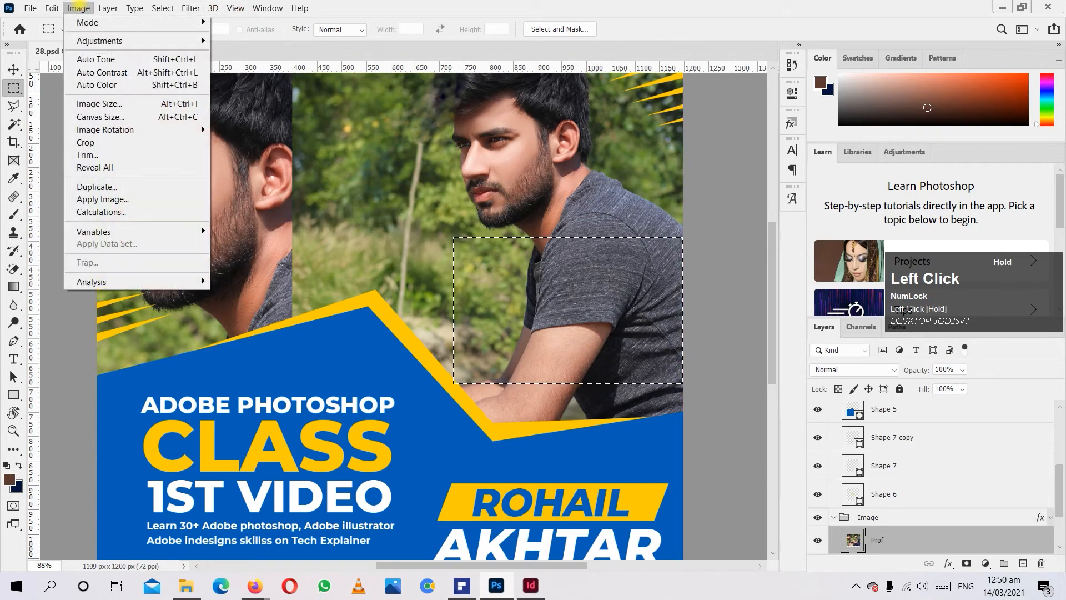
{"action": "mouse_move", "coordinate": [51, 7]}
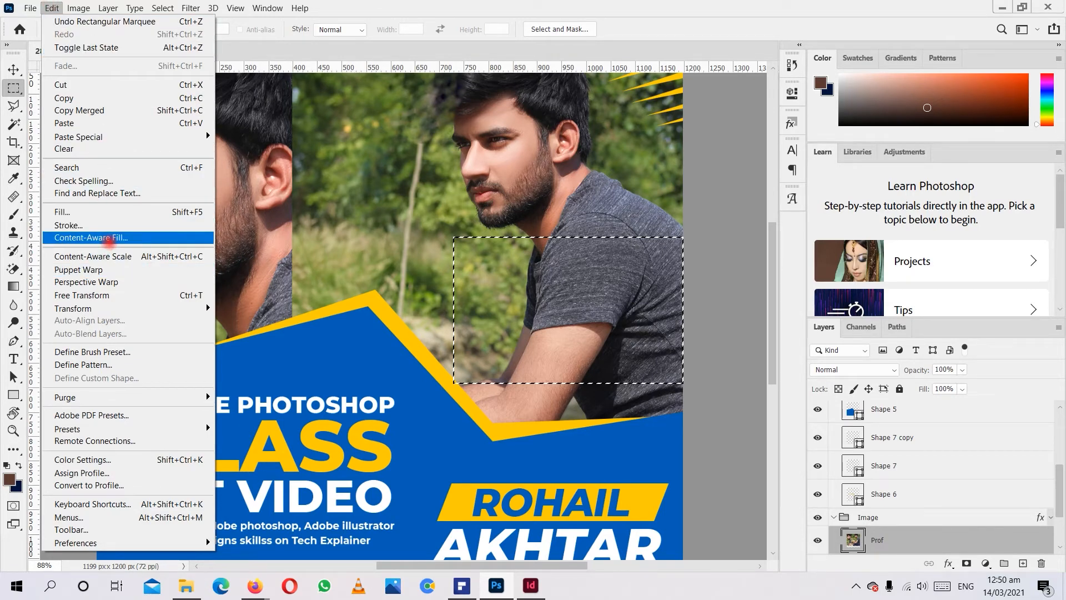
{"action": "left_click", "coordinate": [108, 240]}
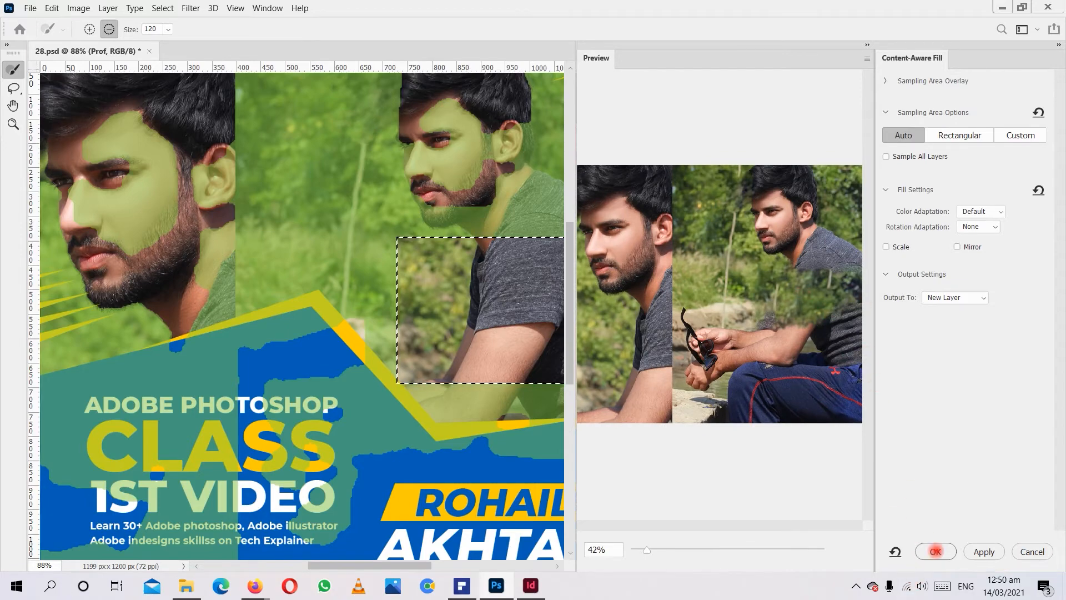
{"action": "left_click", "coordinate": [935, 552]}
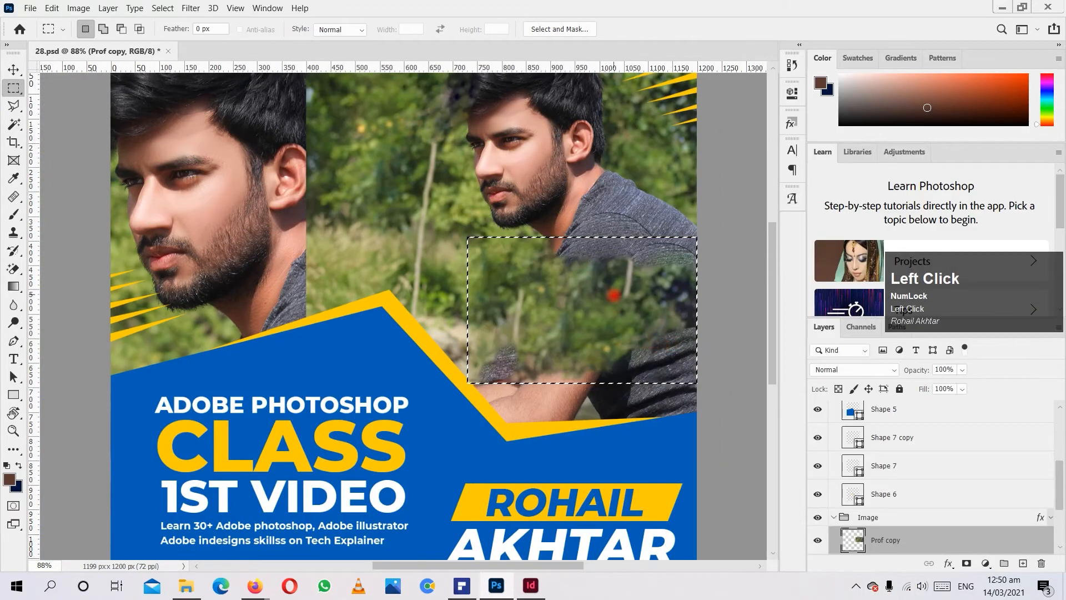
{"action": "key", "text": "ctrl+d"}
Revert the document to the Crop history state, discarding the content-aware fill, healing strokes and rasterization.
{"action": "scroll", "coordinate": [403, 315], "scroll_direction": "down", "scroll_amount": 1, "text": "alt"}
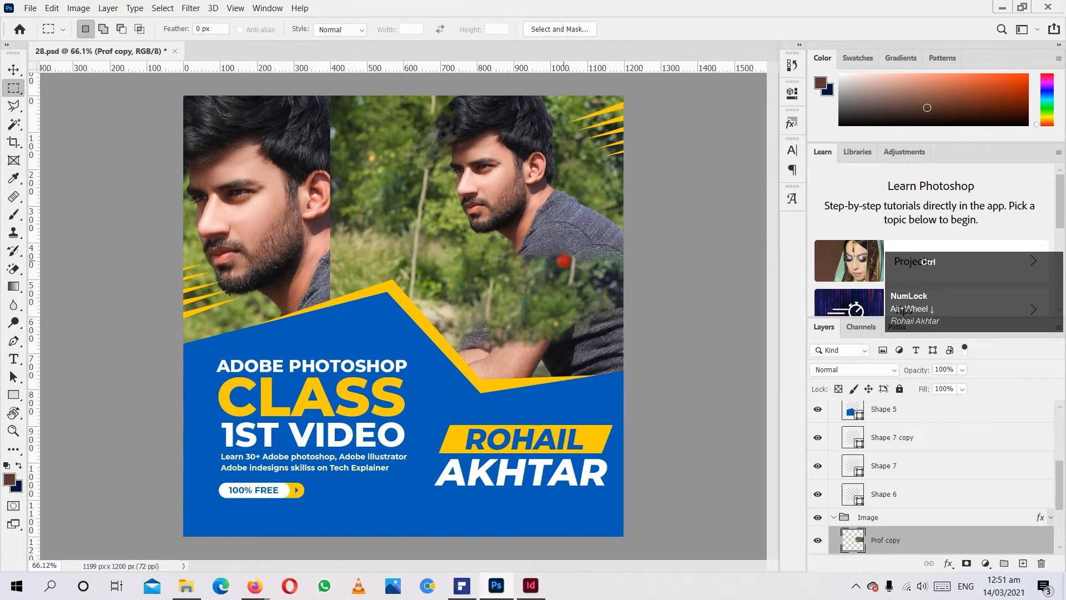
{"action": "left_click", "coordinate": [792, 65]}
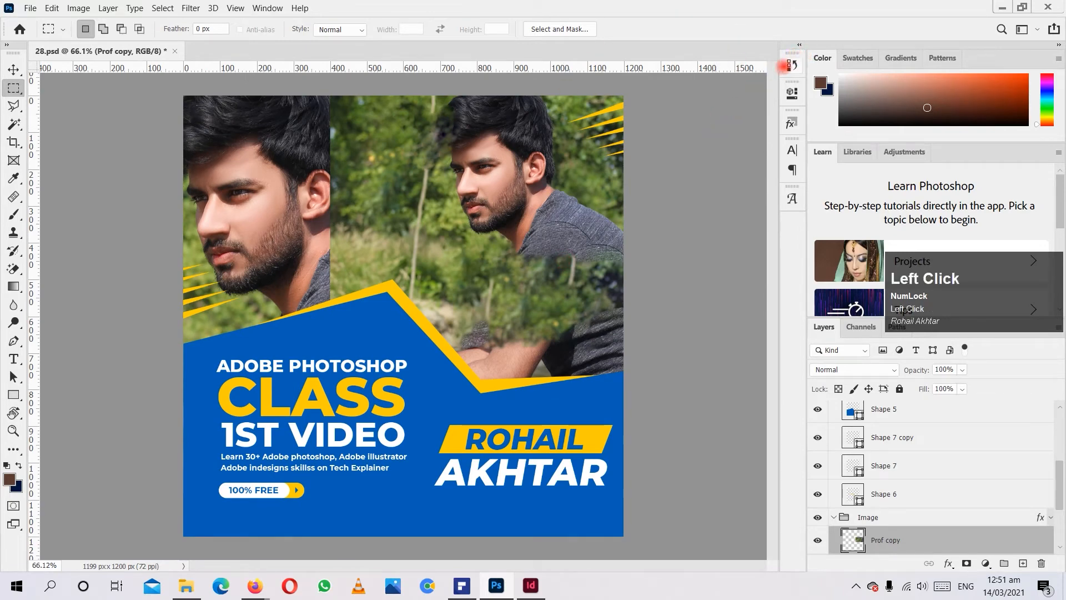
{"action": "scroll", "coordinate": [744, 105], "scroll_direction": "up", "scroll_amount": 5}
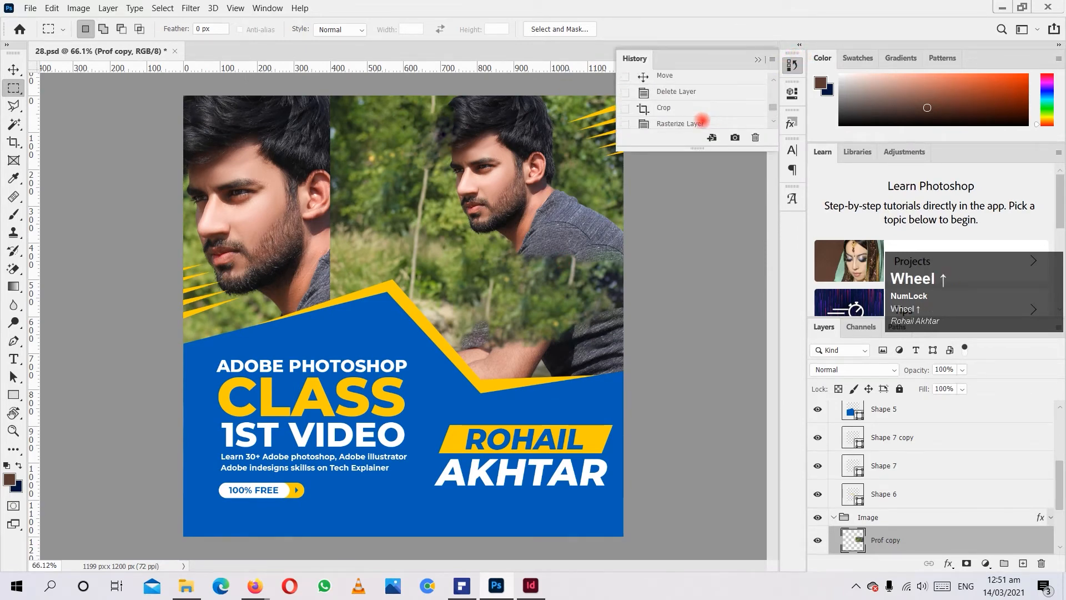
{"action": "left_click", "coordinate": [696, 119]}
{"action": "left_click", "coordinate": [688, 103]}
{"action": "scroll", "coordinate": [447, 222], "scroll_direction": "down", "scroll_amount": 1, "text": "alt"}
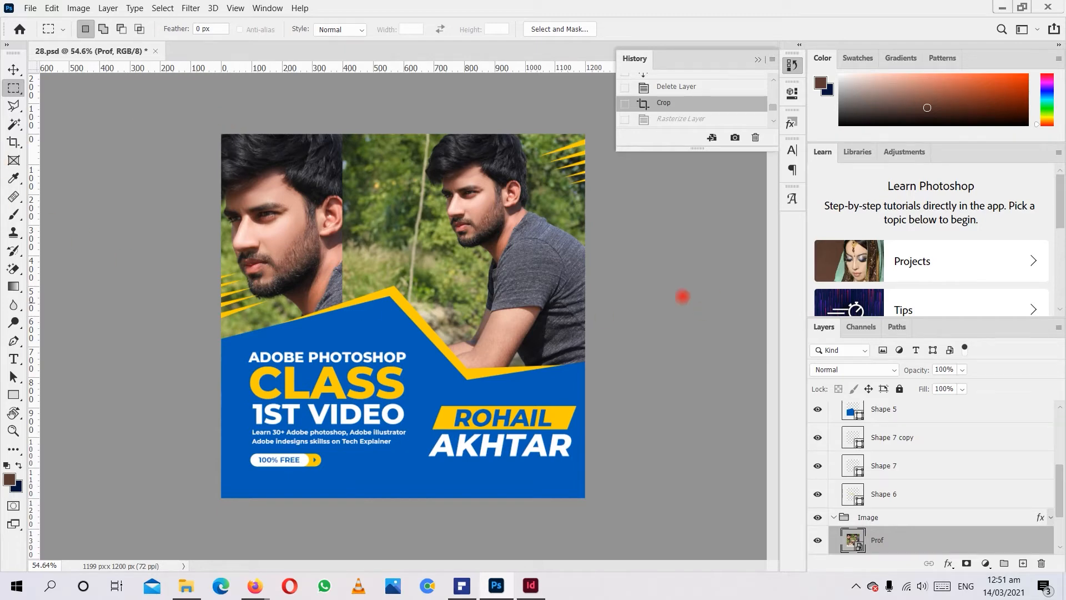
Rasterize the Prof smart object so that the Clone Stamp tool can work on it.
{"action": "left_click", "coordinate": [14, 232]}
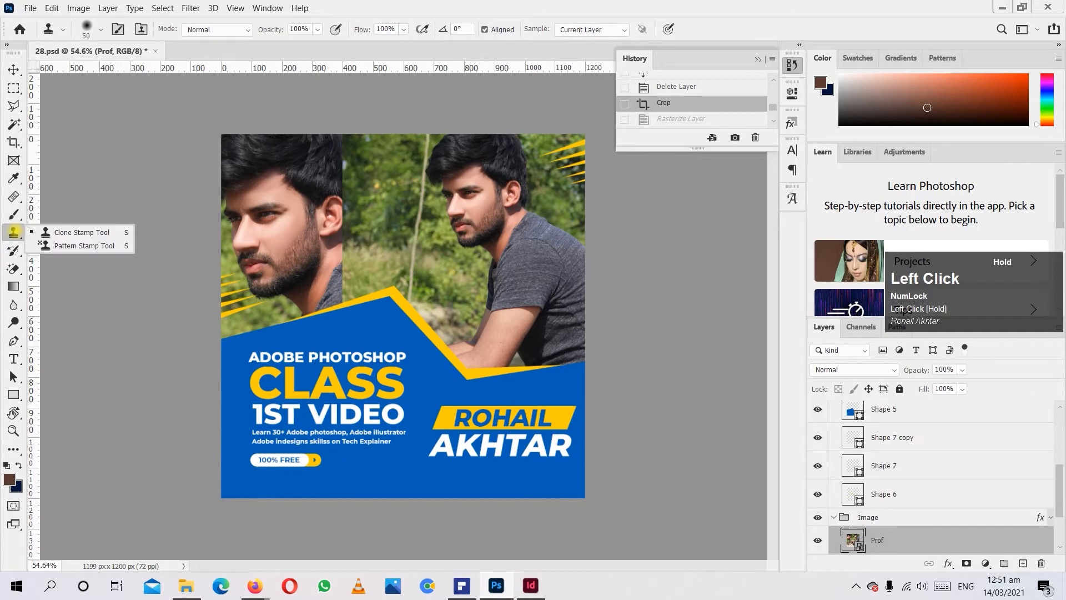
{"action": "left_click", "coordinate": [72, 230]}
{"action": "scroll", "coordinate": [479, 276], "scroll_direction": "up", "scroll_amount": 4}
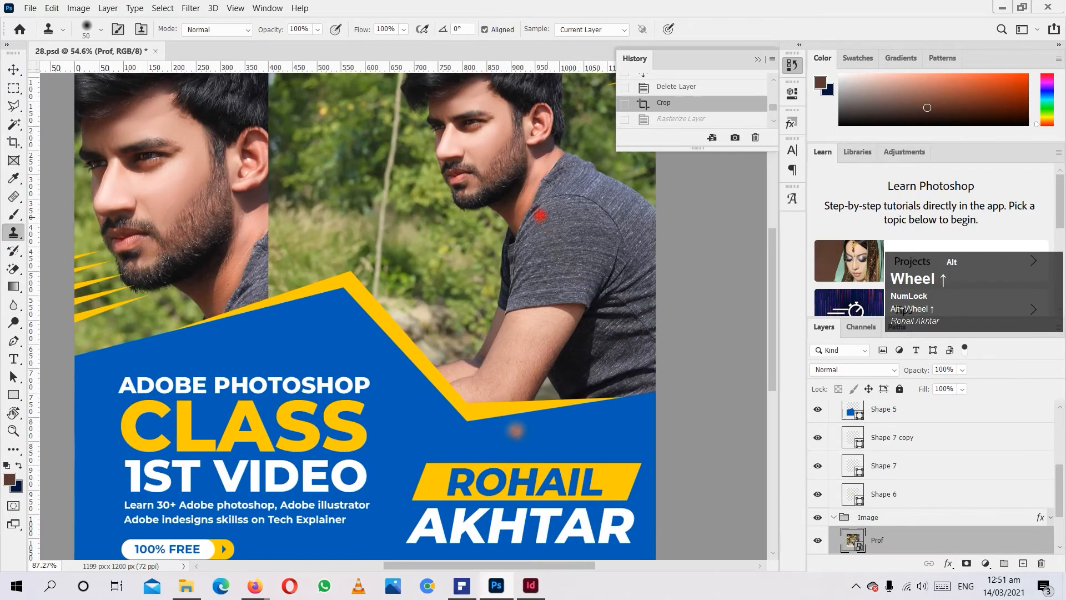
{"action": "left_click", "coordinate": [341, 176]}
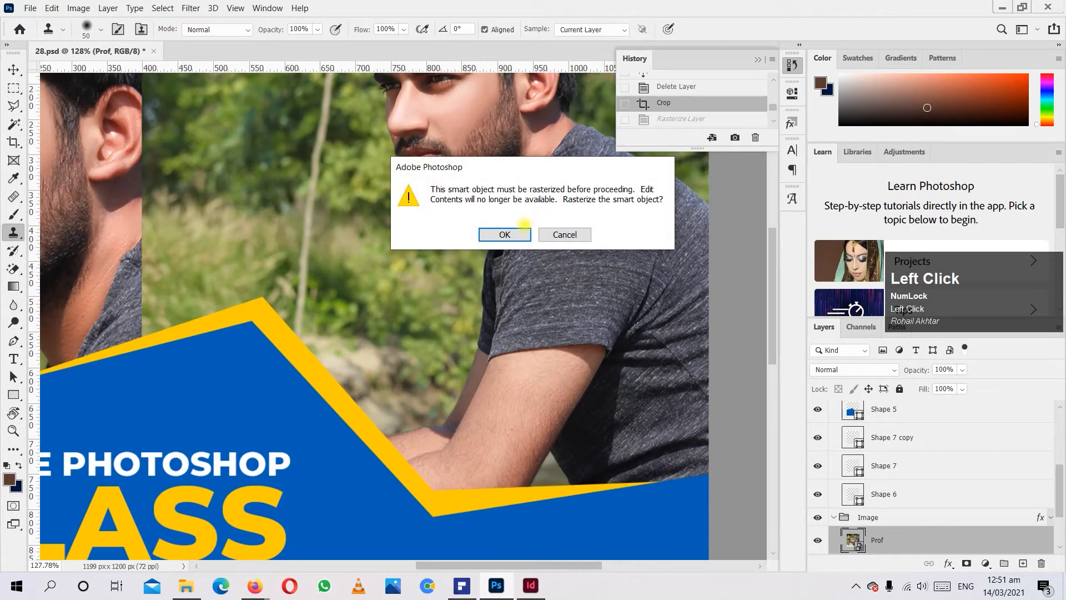
{"action": "left_click", "coordinate": [506, 233]}
Clone nearby foliage over the man's mouth, chin and beard with the Clone Stamp tool.
{"action": "left_click", "coordinate": [345, 186], "text": "alt"}
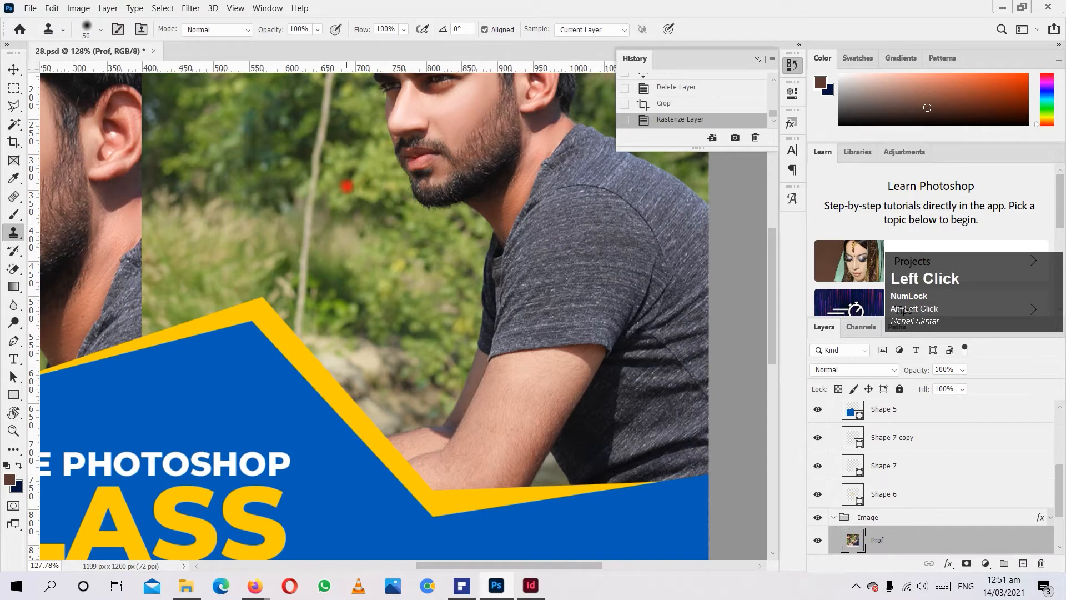
{"action": "left_click", "coordinate": [368, 177], "text": "alt"}
{"action": "mouse_move", "coordinate": [421, 169]}
{"action": "left_mouse_down"}
{"action": "mouse_move", "coordinate": [372, 212]}
{"action": "mouse_move", "coordinate": [423, 188]}
{"action": "mouse_move", "coordinate": [426, 208]}
{"action": "mouse_move", "coordinate": [435, 192]}
{"action": "mouse_move", "coordinate": [373, 224]}
{"action": "mouse_move", "coordinate": [448, 183]}
{"action": "mouse_move", "coordinate": [447, 213]}
{"action": "mouse_move", "coordinate": [398, 224]}
{"action": "mouse_move", "coordinate": [472, 164]}
{"action": "mouse_move", "coordinate": [434, 194]}
{"action": "mouse_move", "coordinate": [435, 175]}
{"action": "mouse_move", "coordinate": [404, 203]}
{"action": "mouse_move", "coordinate": [437, 176]}
{"action": "mouse_move", "coordinate": [417, 152]}
{"action": "left_mouse_up"}
{"action": "left_click", "coordinate": [371, 213], "text": "alt"}
{"action": "left_click", "coordinate": [436, 194]}
{"action": "left_click", "coordinate": [373, 227], "text": "alt"}
{"action": "left_click", "coordinate": [404, 184], "text": "alt"}
{"action": "left_click", "coordinate": [402, 182], "text": "alt"}
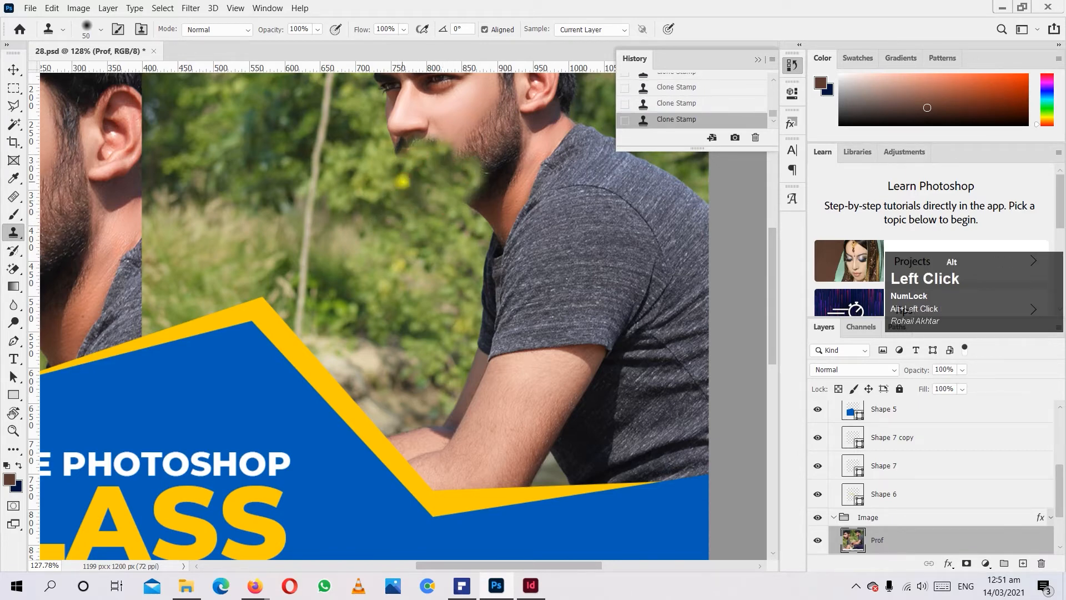
Revert to the Rasterize Layer history state to discard the Clone Stamp strokes on the face.
{"action": "scroll", "coordinate": [411, 179], "scroll_direction": "down", "scroll_amount": 3, "text": "alt"}
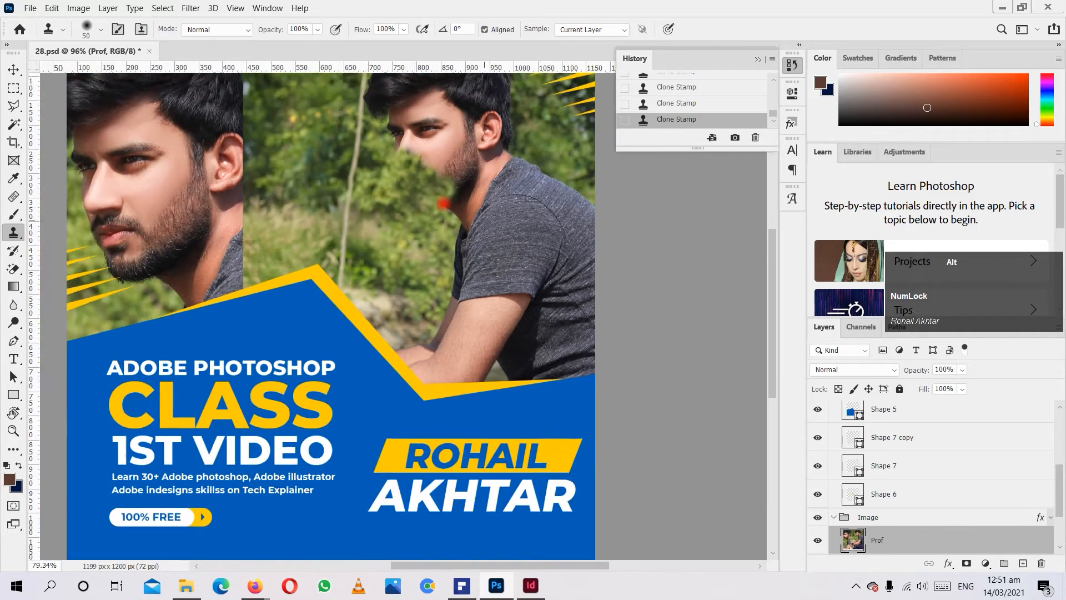
{"action": "scroll", "coordinate": [444, 204], "scroll_direction": "up", "scroll_amount": 4, "text": "alt"}
{"action": "scroll", "coordinate": [693, 93], "scroll_direction": "up", "scroll_amount": 2}
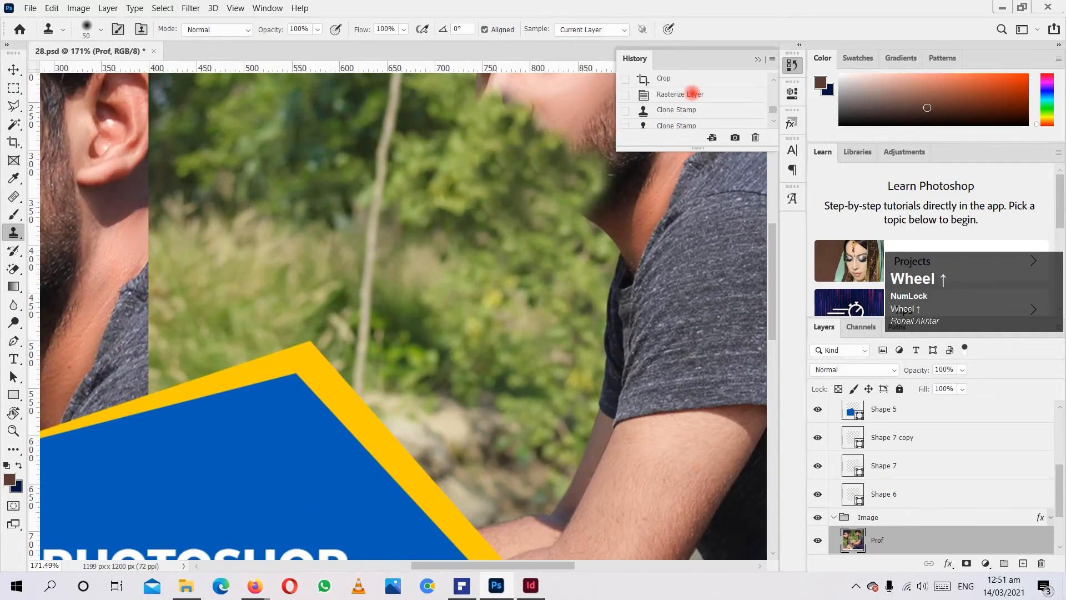
{"action": "left_click", "coordinate": [680, 94]}
{"action": "scroll", "coordinate": [394, 253], "scroll_direction": "down", "scroll_amount": 3, "text": "alt"}
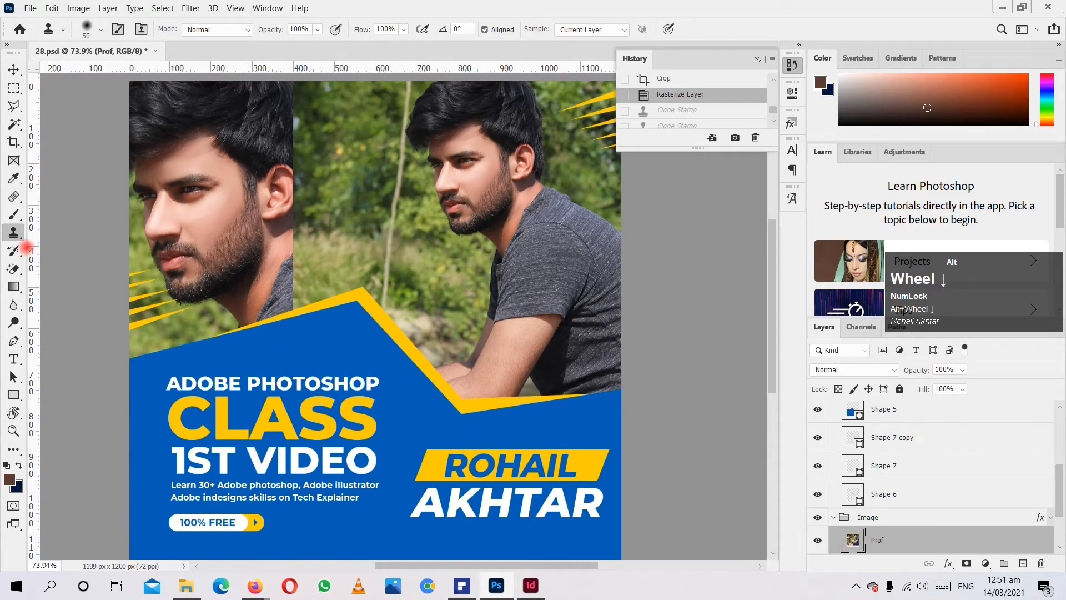
Try the History Brush on the man's face from the Rasterize Layer and Clone Stamp history states, and return to the Rasterize Layer state.
{"action": "left_click", "coordinate": [12, 251]}
{"action": "left_click", "coordinate": [61, 248]}
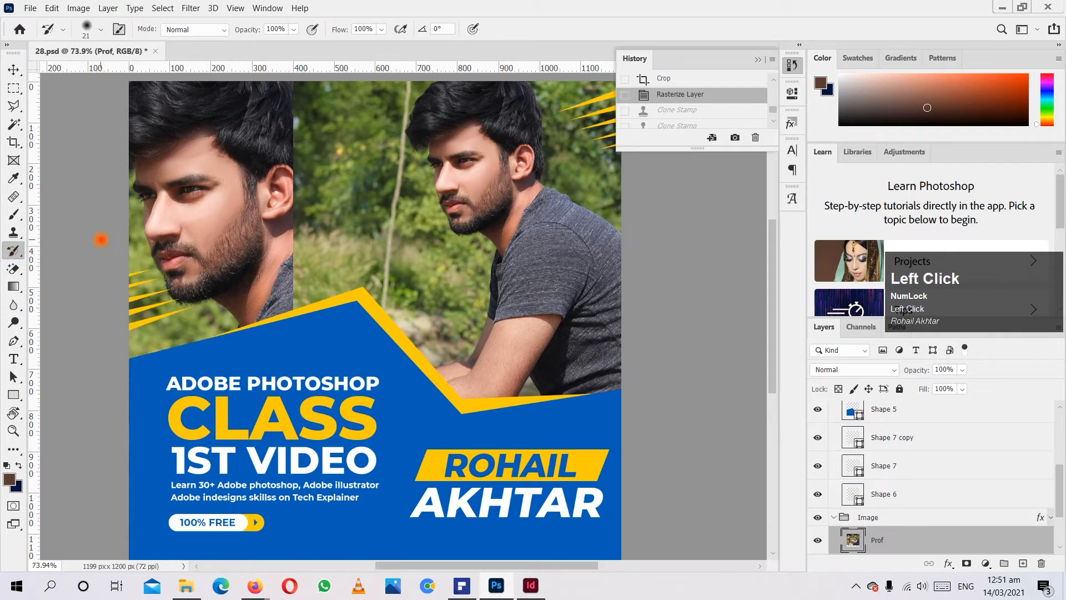
{"action": "left_click", "coordinate": [440, 191]}
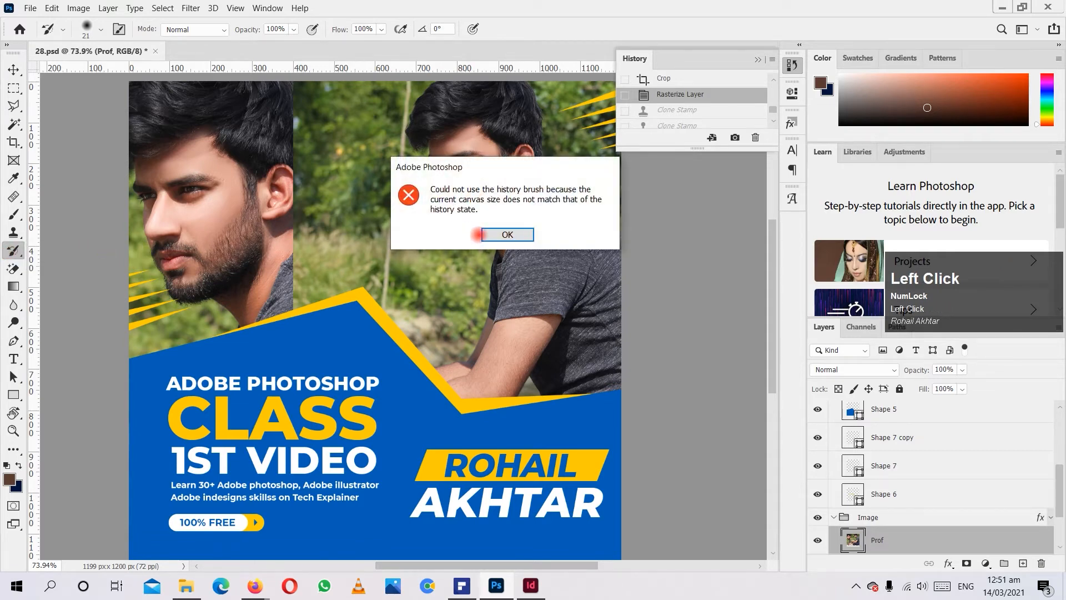
{"action": "left_click", "coordinate": [503, 234]}
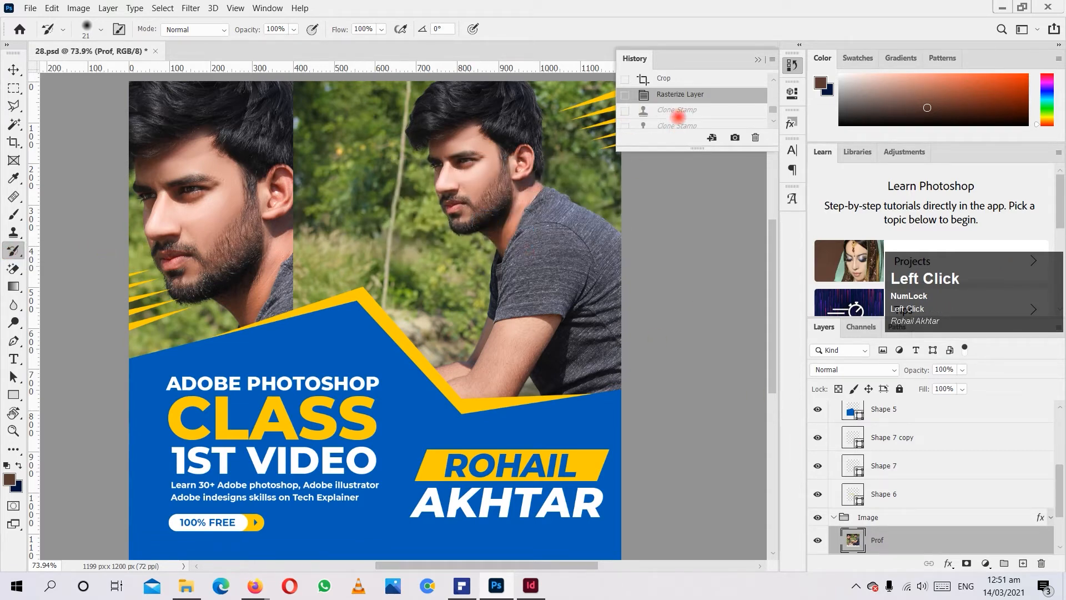
{"action": "left_click", "coordinate": [676, 109]}
{"action": "left_click", "coordinate": [442, 184]}
{"action": "left_click", "coordinate": [506, 234]}
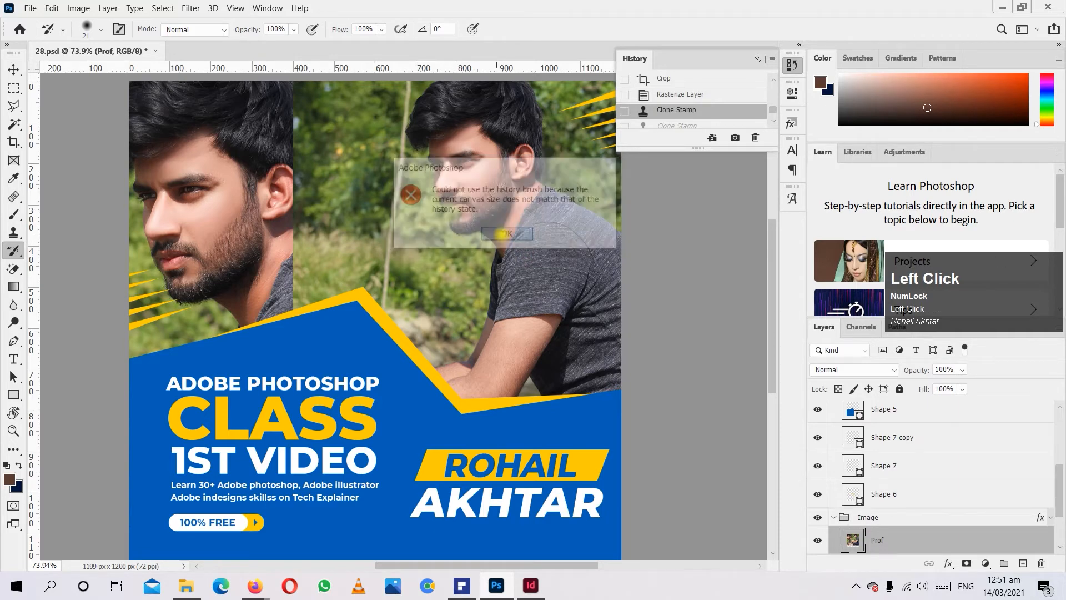
{"action": "left_click", "coordinate": [691, 109]}
{"action": "left_click", "coordinate": [691, 93]}
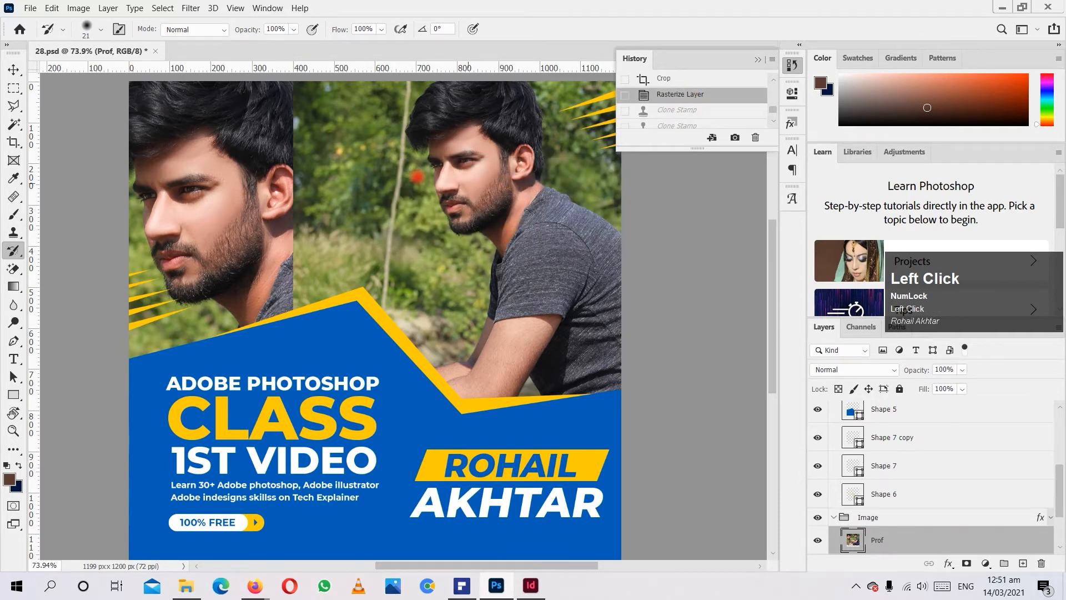
Paint a Pattern Stamp stroke over the man's chin and the foliage beside it, and undo it.
{"action": "left_click", "coordinate": [13, 232]}
{"action": "left_click", "coordinate": [55, 233]}
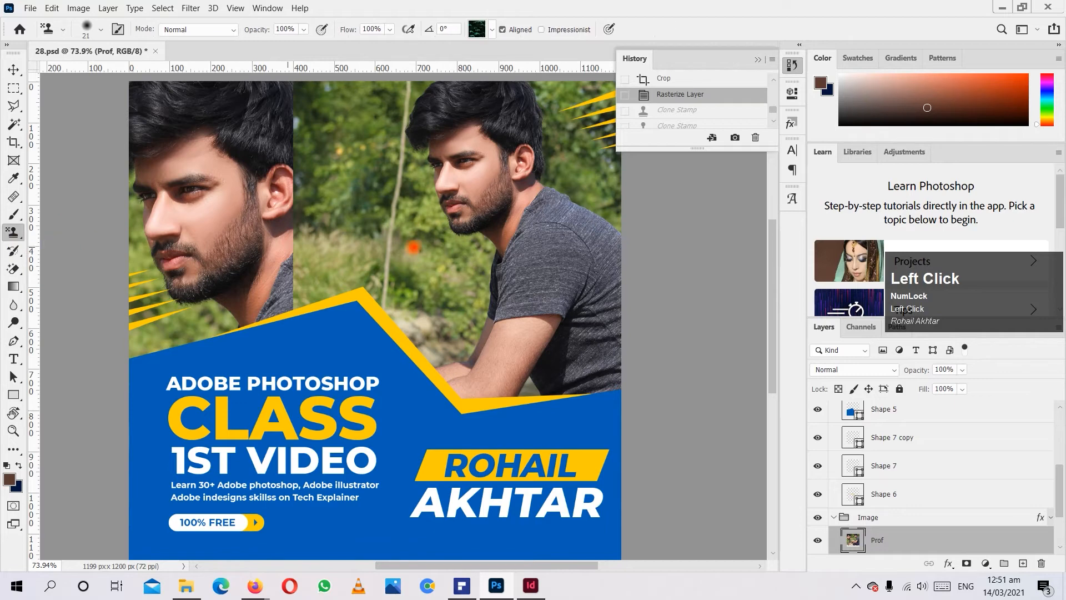
{"action": "mouse_move", "coordinate": [440, 236]}
{"action": "left_mouse_down"}
{"action": "mouse_move", "coordinate": [433, 178]}
{"action": "mouse_move", "coordinate": [486, 263]}
{"action": "mouse_move", "coordinate": [464, 251]}
{"action": "left_mouse_up"}
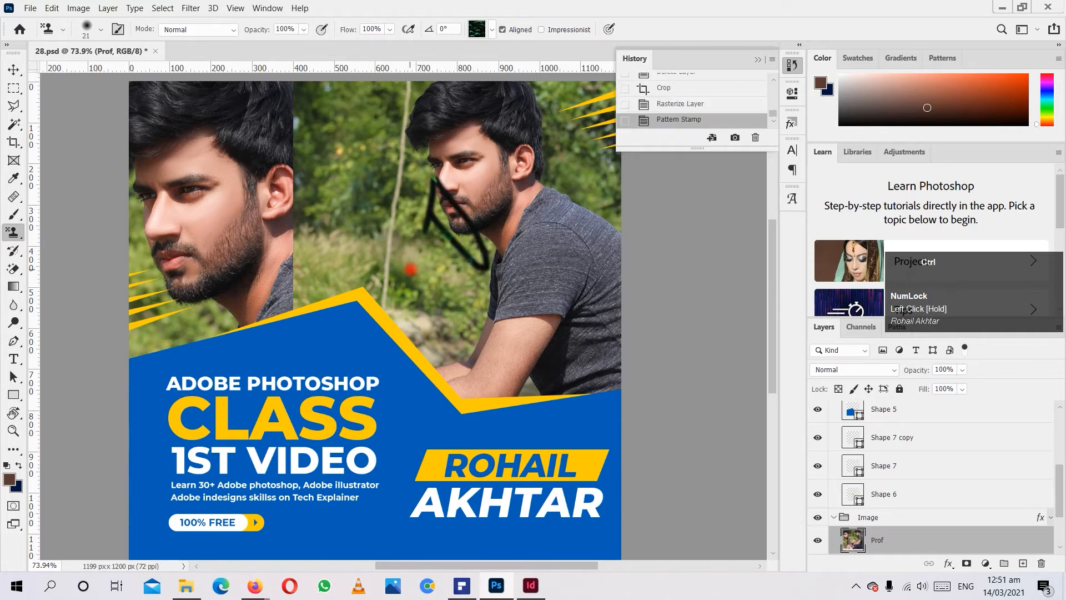
{"action": "key", "text": "ctrl+z"}
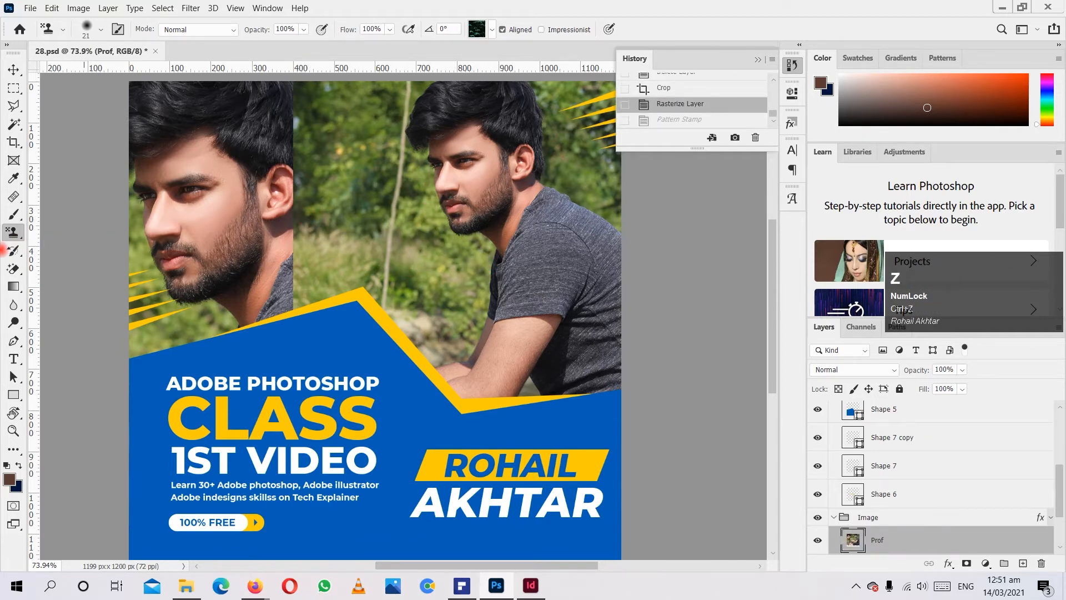
Switch back to the Clone Stamp tool and try the Art History Brush on the foliage between the two portraits.
{"action": "left_click", "coordinate": [13, 233]}
{"action": "left_click", "coordinate": [55, 232]}
{"action": "left_click", "coordinate": [21, 252]}
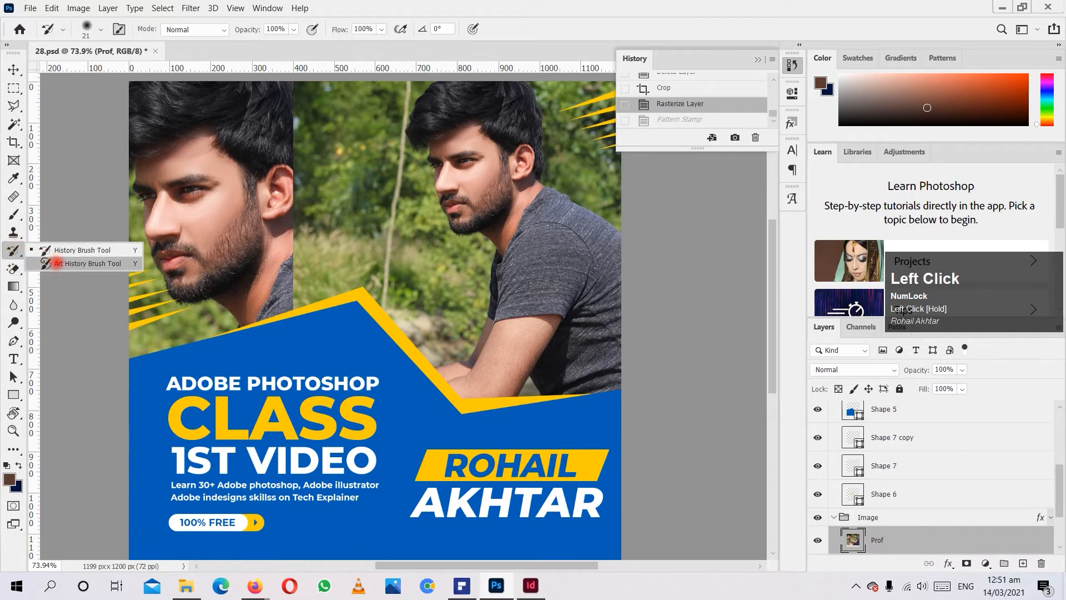
{"action": "left_click", "coordinate": [57, 263]}
{"action": "left_click", "coordinate": [315, 253]}
{"action": "left_click", "coordinate": [494, 234]}
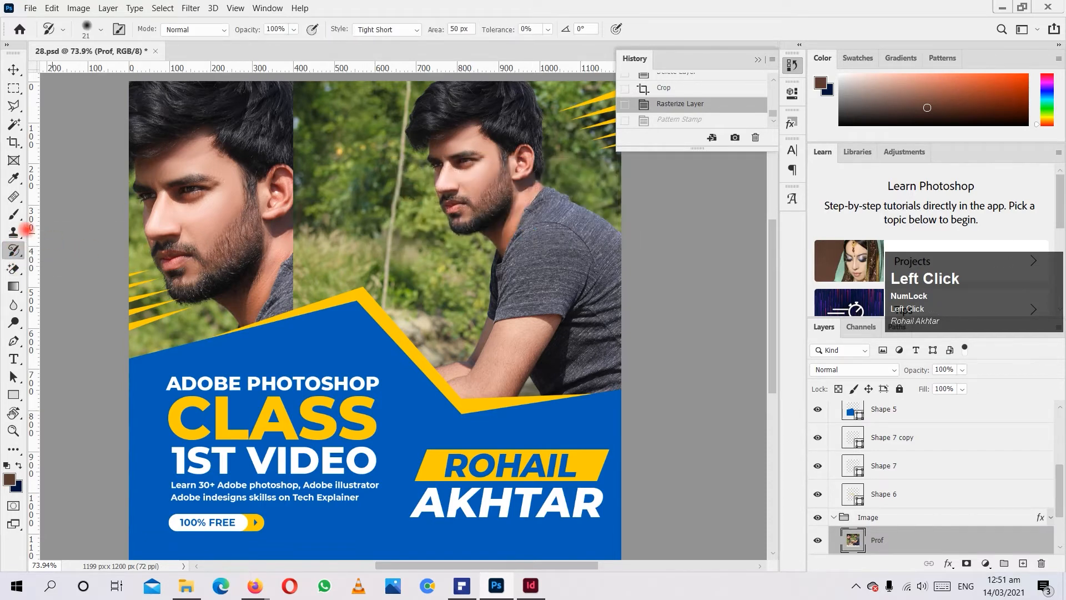
Erase part of the Prof layer near the yellow band's peak with the Eraser tool, and undo it.
{"action": "left_click", "coordinate": [12, 271]}
{"action": "left_click", "coordinate": [32, 267]}
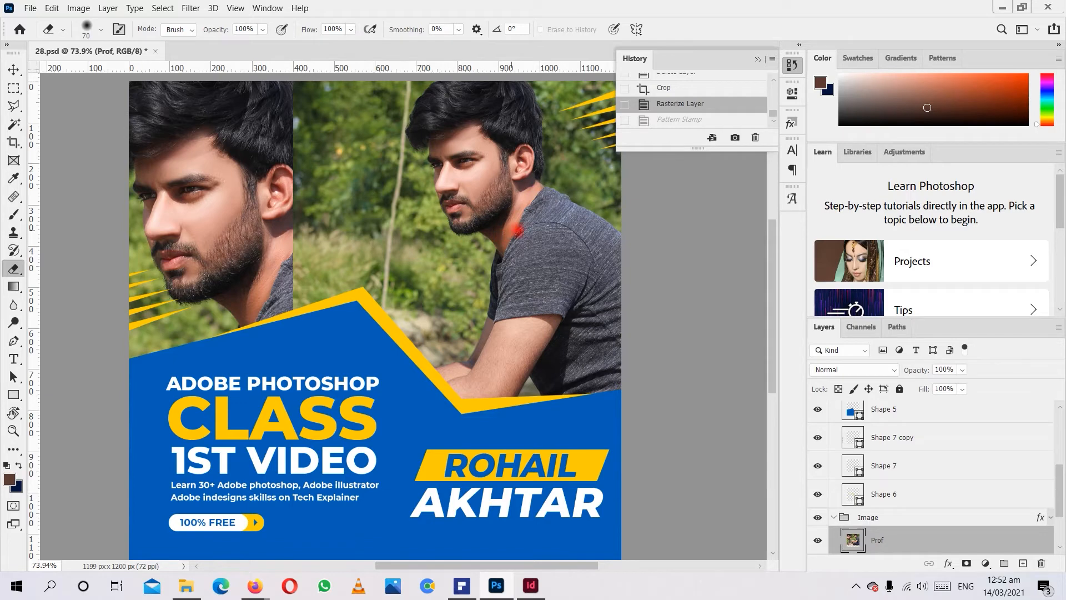
{"action": "left_click", "coordinate": [398, 300]}
{"action": "left_click_drag", "start_coordinate": [371, 299], "coordinate": [371, 300]}
{"action": "key", "text": "ctrl+z"}
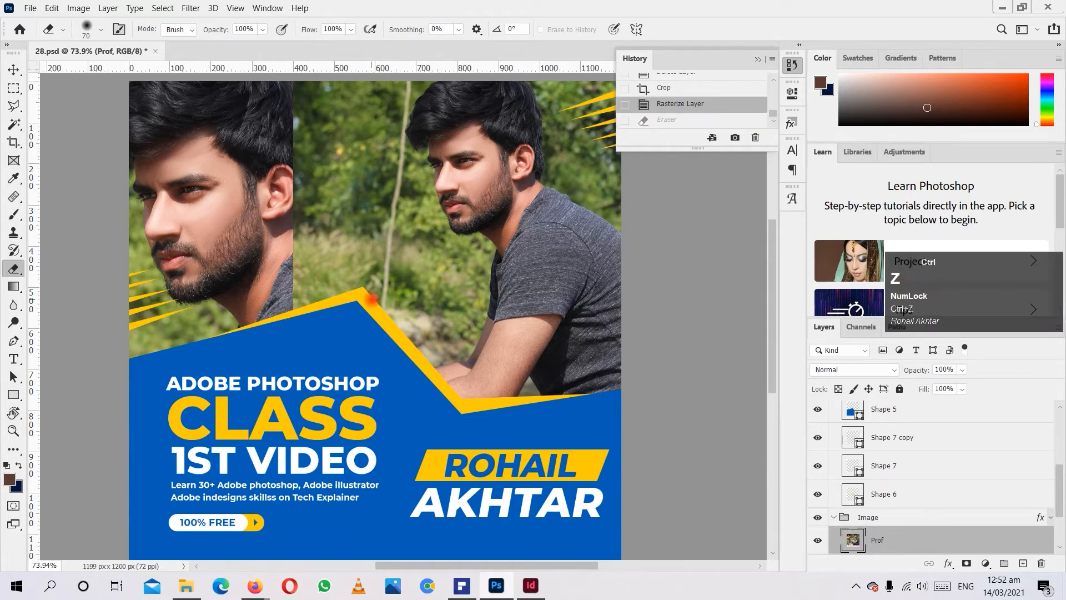
Select the yellow Shape 6 layer and rasterize it so that the Eraser tool can work on it.
{"action": "left_click", "coordinate": [382, 337], "text": "ctrl"}
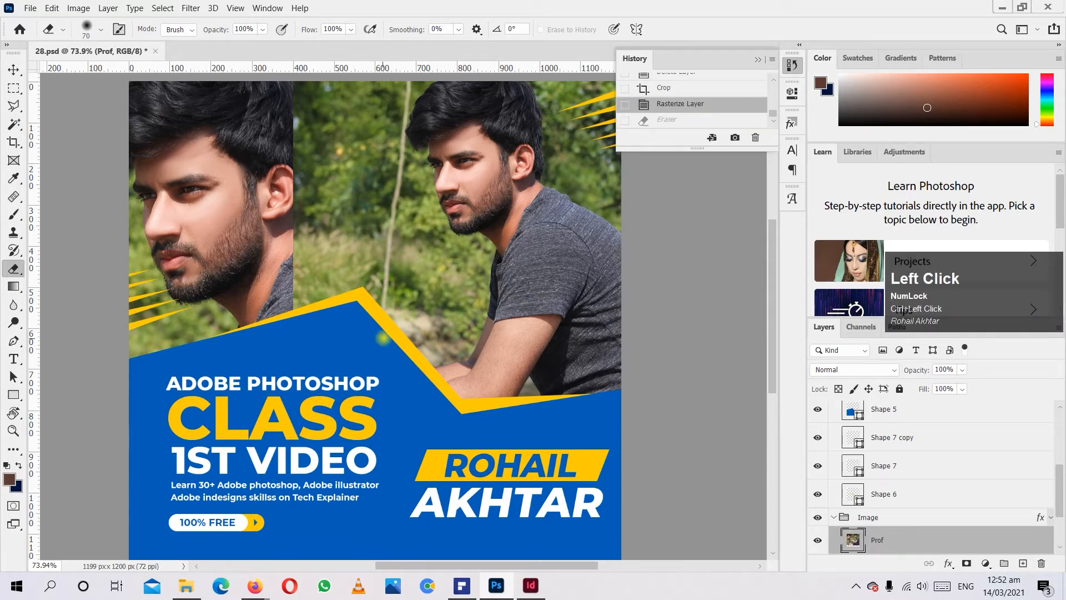
{"action": "key", "text": "ctrl"}
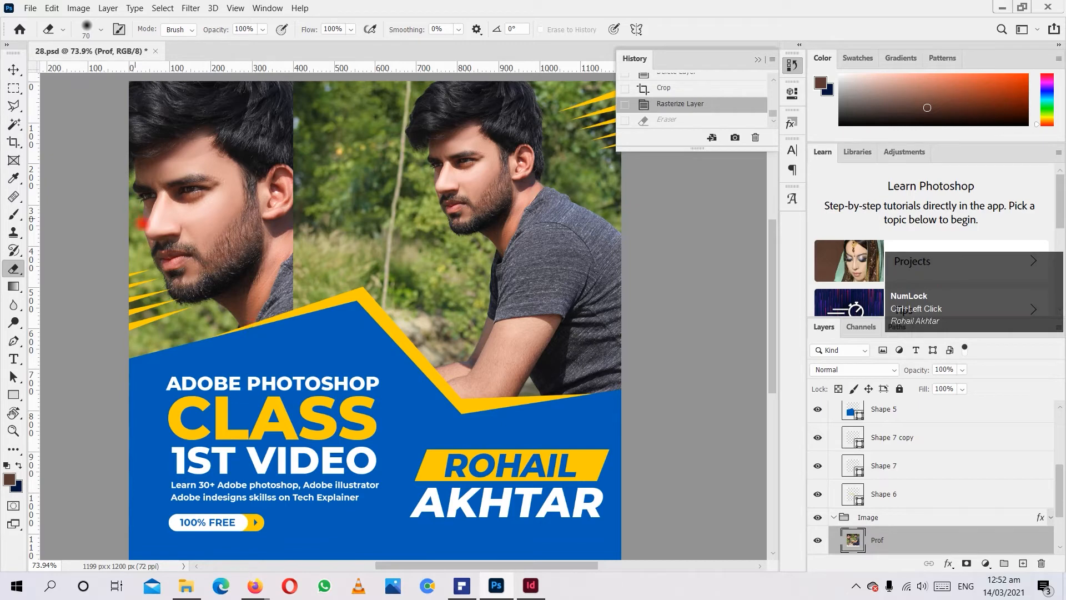
{"action": "key", "text": "v"}
{"action": "left_click", "coordinate": [396, 332], "text": "ctrl"}
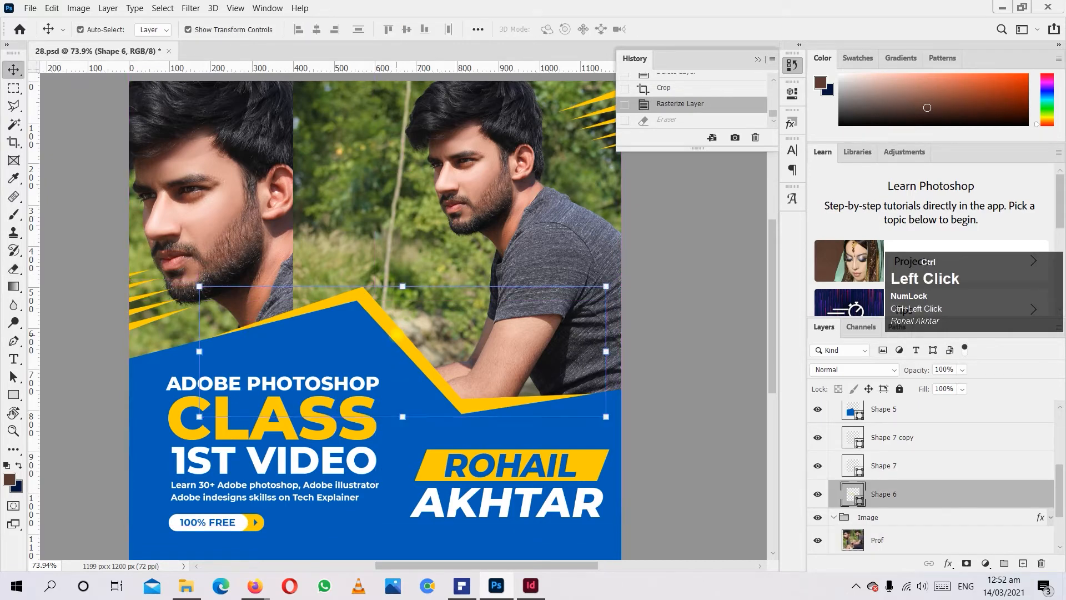
{"action": "key", "text": "e"}
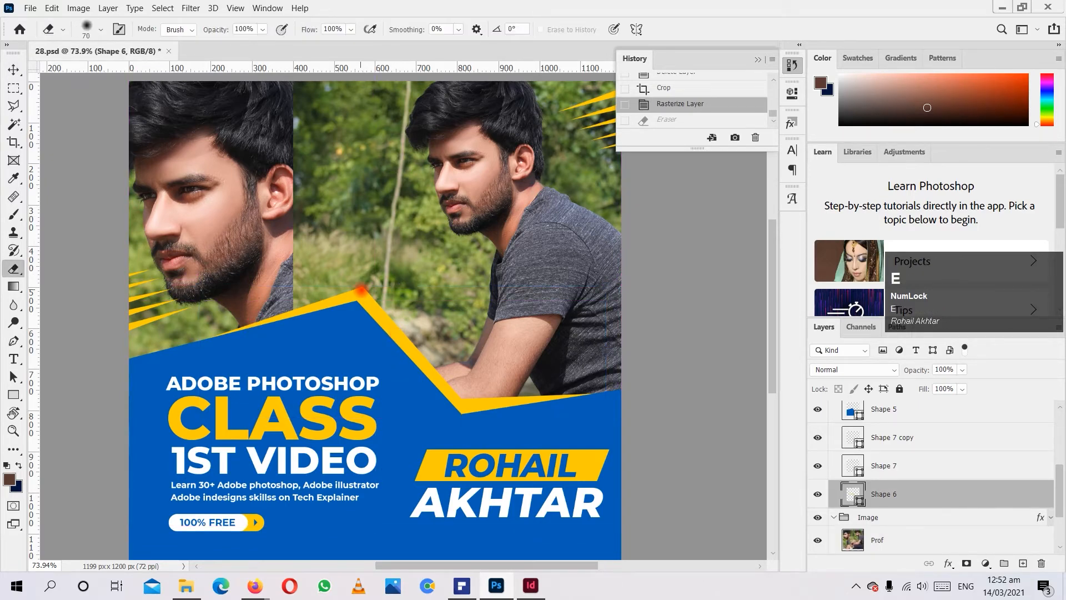
{"action": "left_click", "coordinate": [362, 289]}
{"action": "left_click", "coordinate": [468, 224]}
Erase the peak of the yellow band on Shape 6 with the soft Eraser, and undo the erasing.
{"action": "left_click_drag", "start_coordinate": [386, 295], "coordinate": [320, 295]}
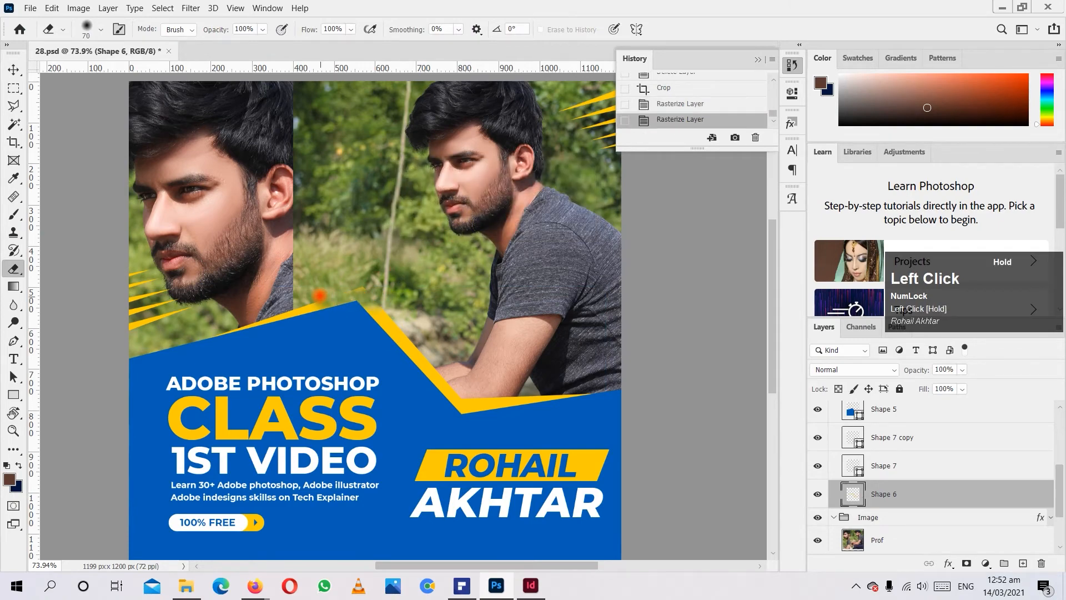
{"action": "left_click_drag", "start_coordinate": [417, 283], "coordinate": [354, 286]}
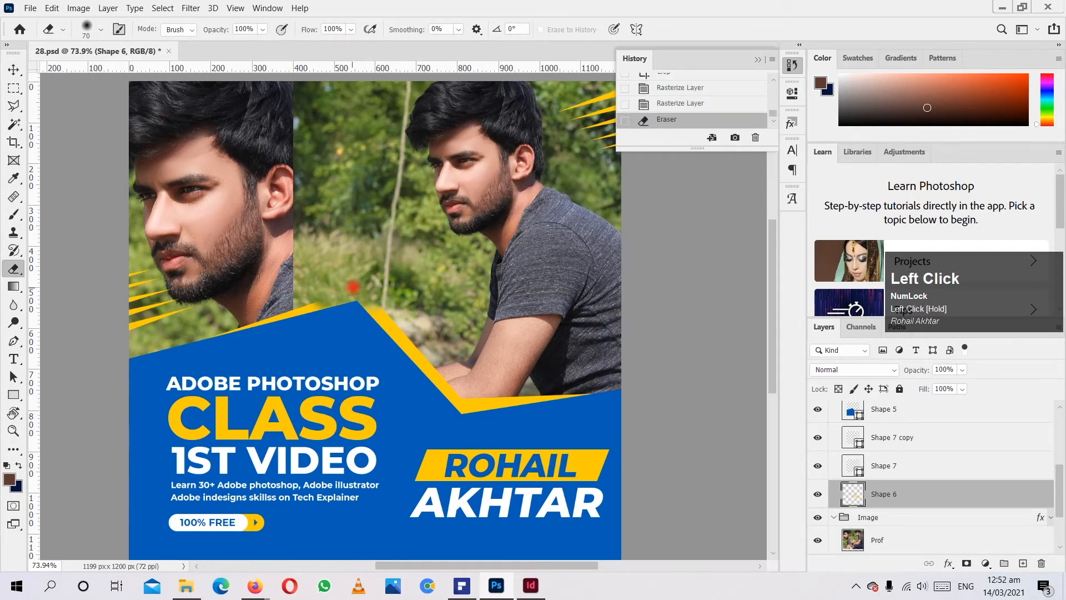
{"action": "key", "text": "ctrl+z"}
Check the Eraser's 70 px size and 0% hardness, erase beside the yellow band's peak with it, and undo the stroke.
{"action": "scroll", "coordinate": [327, 291], "scroll_direction": "up", "scroll_amount": 5, "text": "alt"}
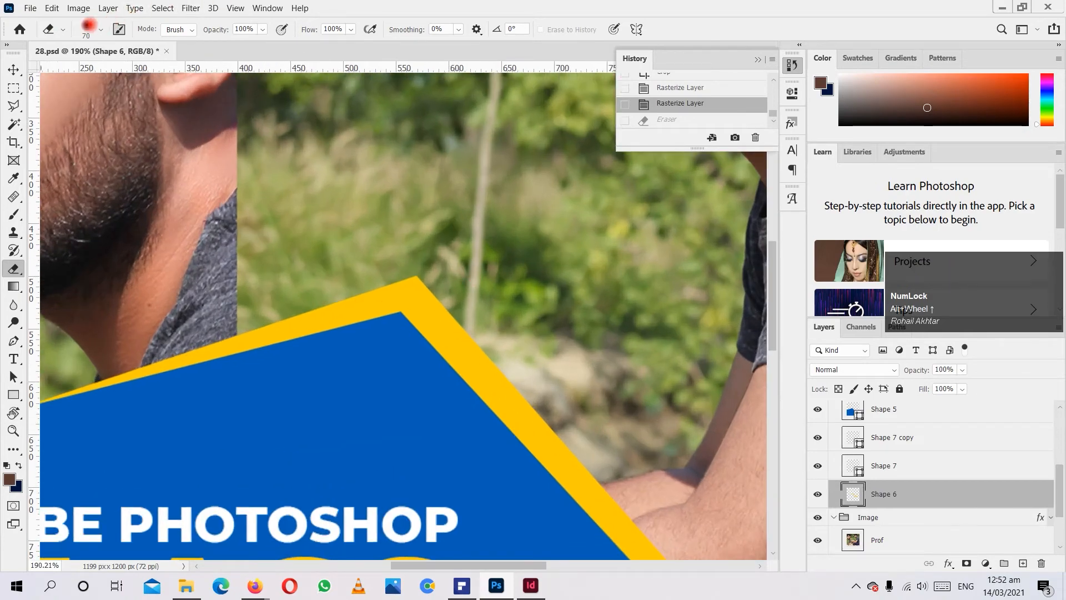
{"action": "scroll", "coordinate": [78, 161], "scroll_direction": "down", "scroll_amount": 5, "text": "alt"}
{"action": "scroll", "coordinate": [140, 136], "scroll_direction": "up", "scroll_amount": 3, "text": "alt"}
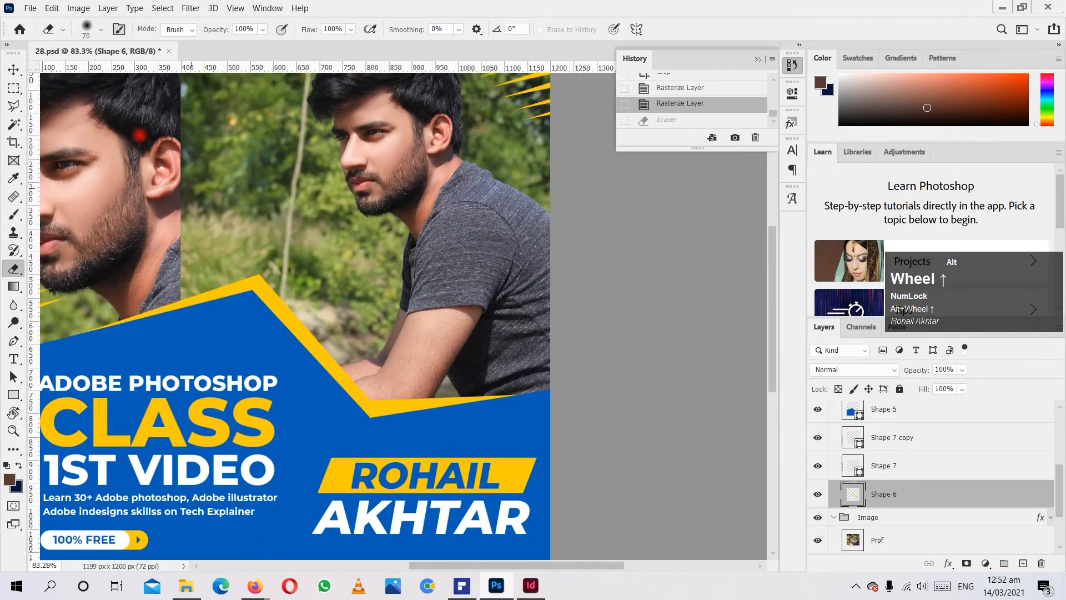
{"action": "scroll", "coordinate": [166, 167], "scroll_direction": "down", "scroll_amount": 5, "text": "alt"}
{"action": "scroll", "coordinate": [392, 322], "scroll_direction": "up", "scroll_amount": 5, "text": "alt"}
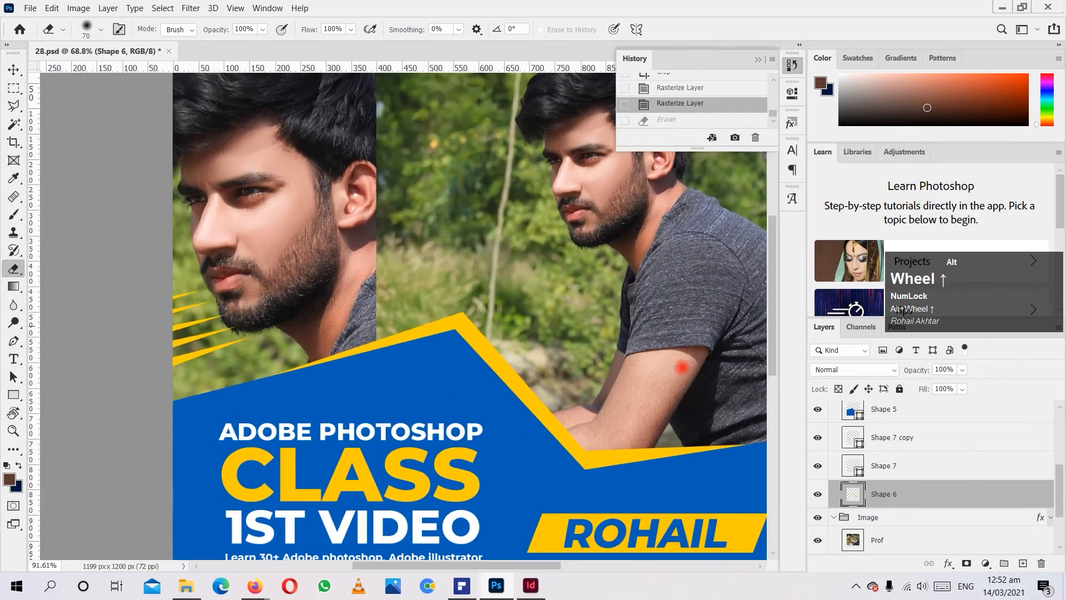
{"action": "scroll", "coordinate": [392, 322], "scroll_direction": "up", "scroll_amount": 2, "text": "alt"}
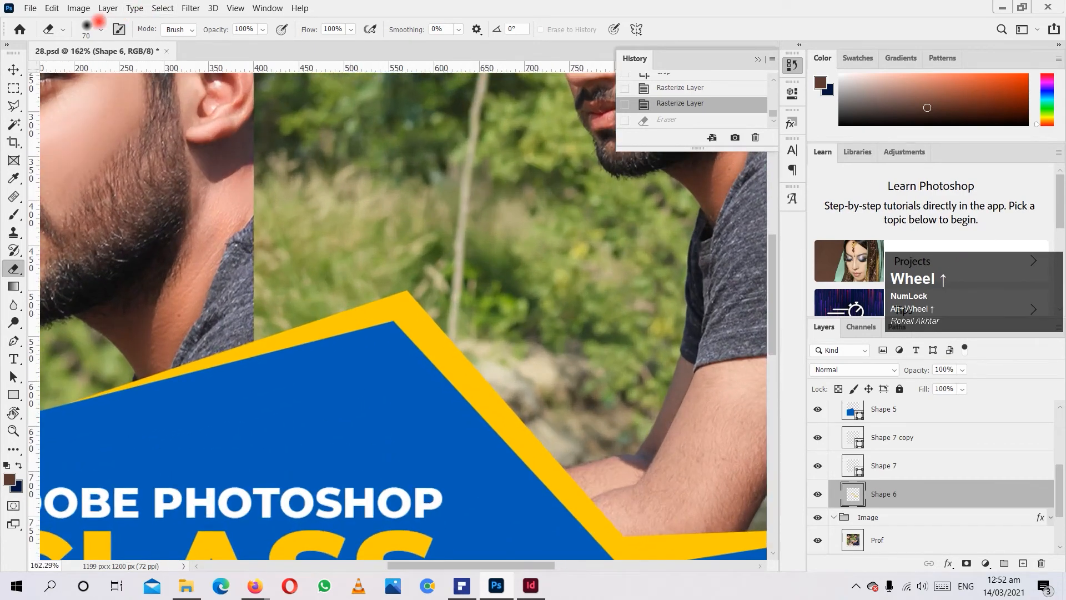
{"action": "left_click", "coordinate": [100, 29]}
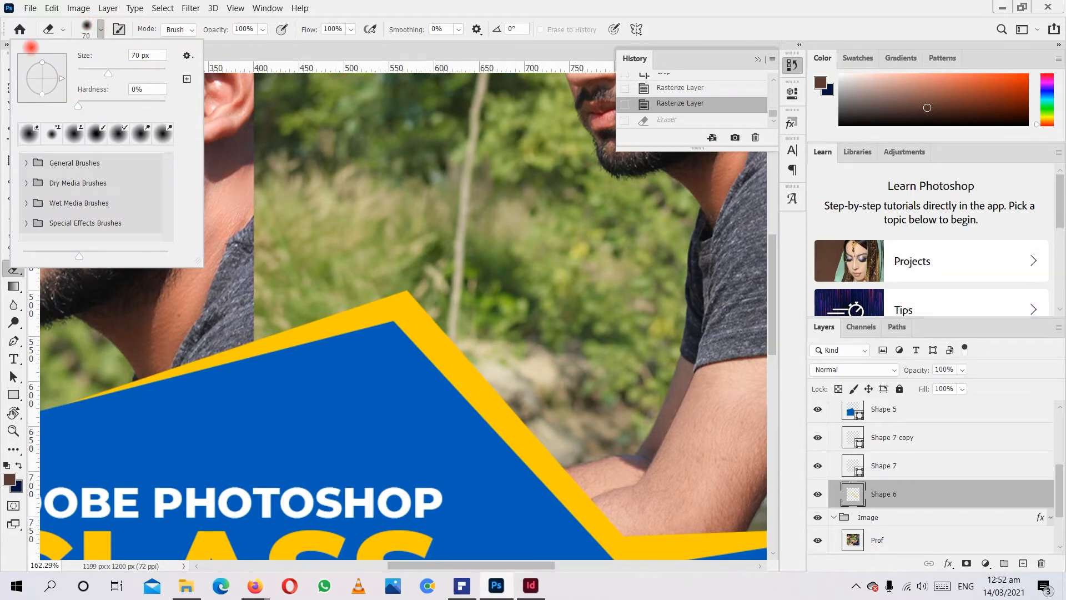
{"action": "mouse_move", "coordinate": [458, 319]}
{"action": "left_mouse_down"}
{"action": "mouse_move", "coordinate": [231, 292]}
{"action": "mouse_move", "coordinate": [408, 322]}
{"action": "mouse_move", "coordinate": [522, 314]}
{"action": "mouse_move", "coordinate": [506, 310]}
{"action": "left_mouse_up"}
{"action": "key", "text": "ctrl+z"}
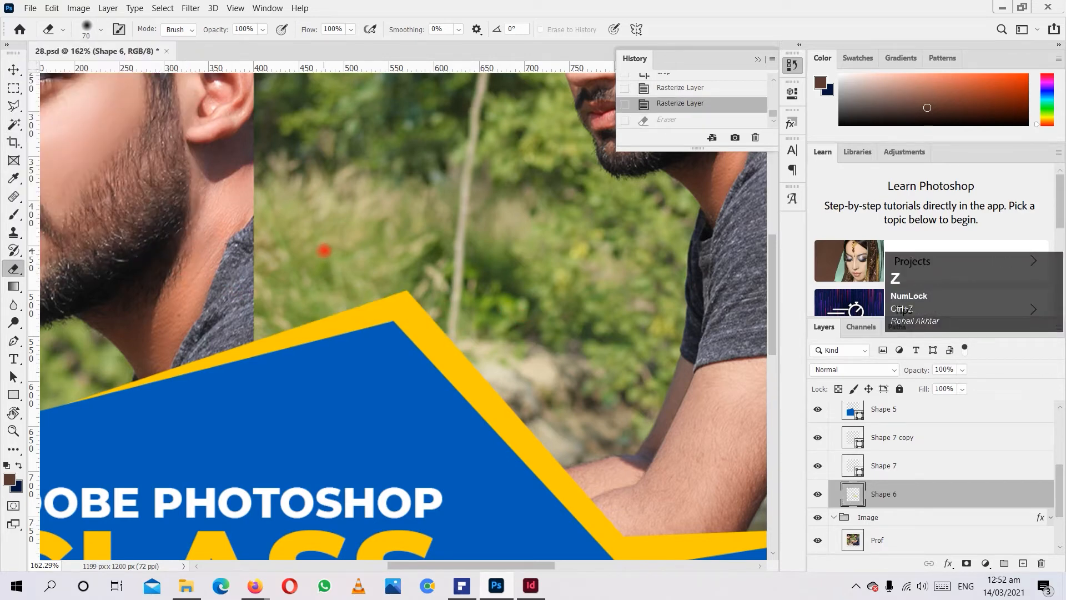
Set the Eraser's hardness to 100%, erase the tip of the yellow band with hard-edged strokes, and undo the erasing.
{"action": "left_click", "coordinate": [108, 8]}
{"action": "left_click", "coordinate": [330, 228]}
{"action": "left_click", "coordinate": [100, 30]}
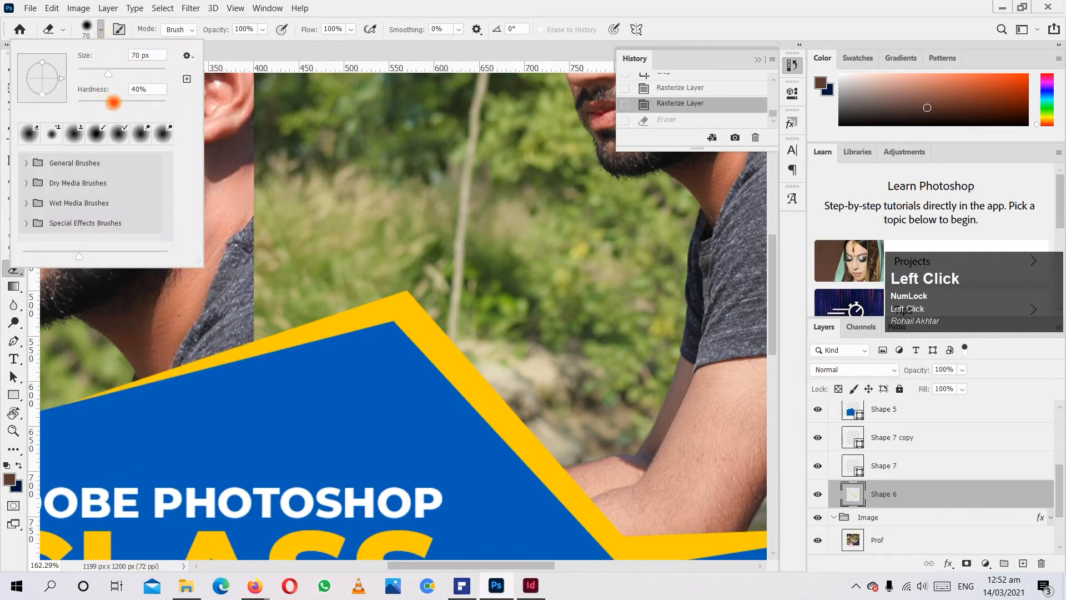
{"action": "left_click", "coordinate": [482, 279]}
{"action": "mouse_move", "coordinate": [481, 280]}
{"action": "left_mouse_down"}
{"action": "mouse_move", "coordinate": [295, 263]}
{"action": "mouse_move", "coordinate": [410, 275]}
{"action": "left_mouse_up"}
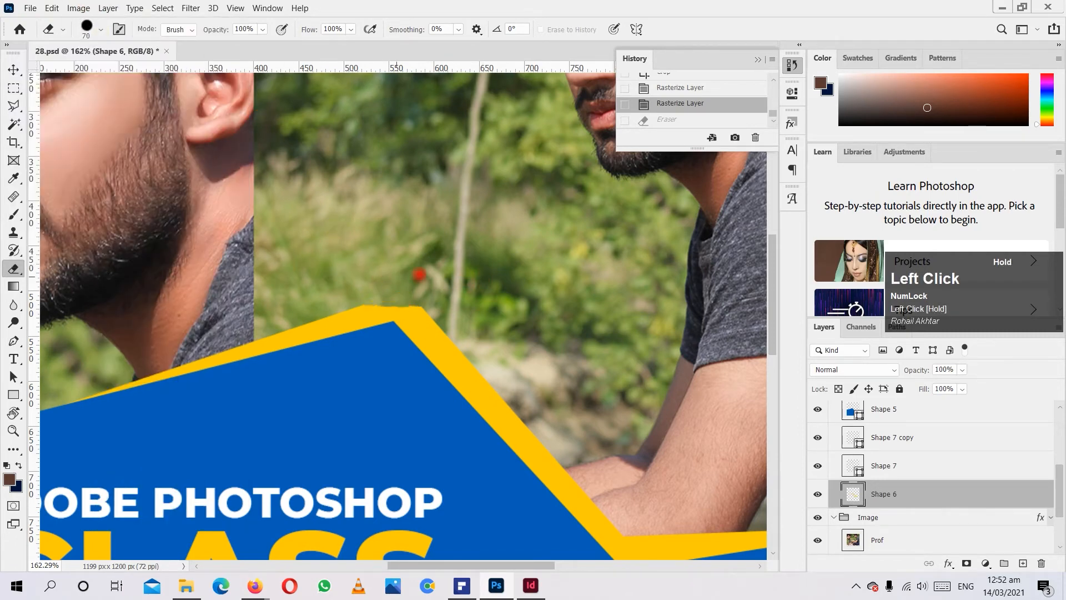
{"action": "left_click_drag", "start_coordinate": [481, 280], "coordinate": [278, 272]}
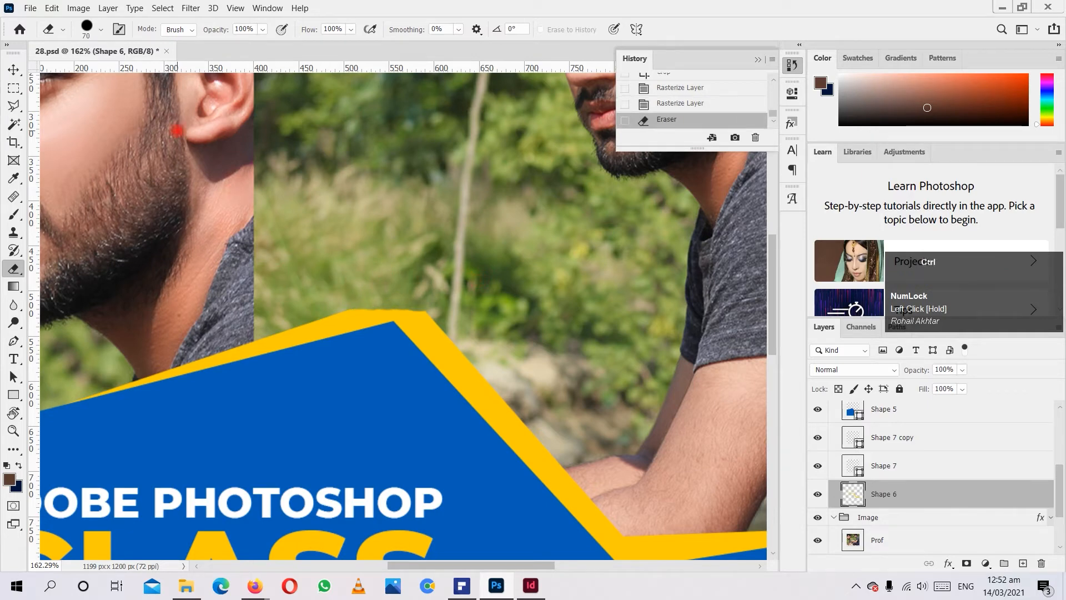
{"action": "key", "text": "ctrl+z"}
Lower the Eraser's hardness below 100%, erase the tip of the yellow band to test the softer edge, and undo the stroke.
{"action": "left_click", "coordinate": [101, 29]}
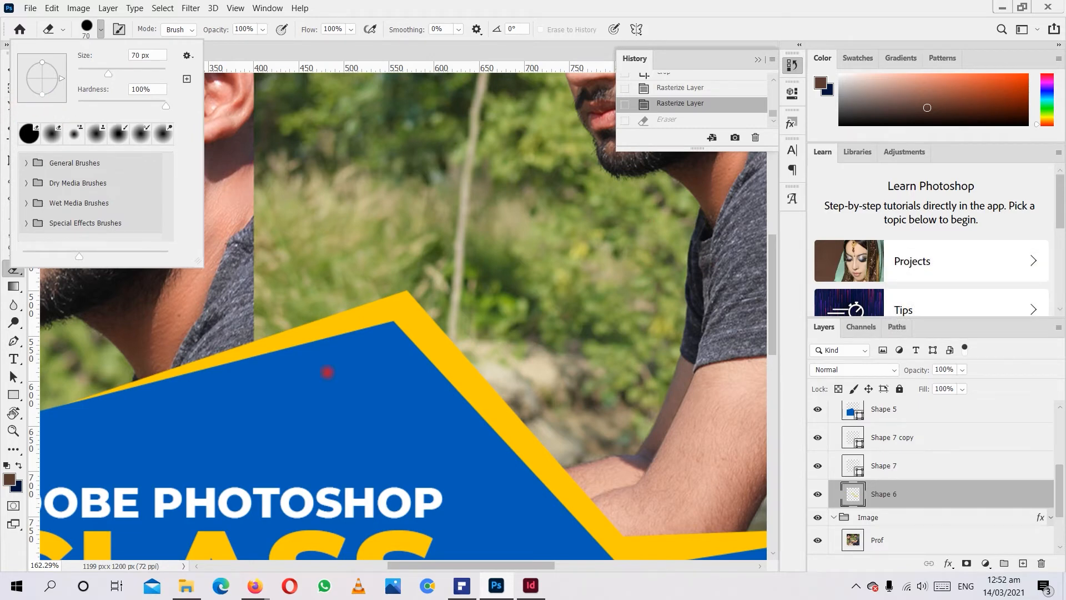
{"action": "left_click_drag", "start_coordinate": [165, 105], "coordinate": [129, 100]}
{"action": "left_click", "coordinate": [382, 211]}
{"action": "mouse_move", "coordinate": [398, 266]}
{"action": "left_mouse_down"}
{"action": "mouse_move", "coordinate": [464, 280]}
{"action": "mouse_move", "coordinate": [327, 260]}
{"action": "mouse_move", "coordinate": [468, 284]}
{"action": "mouse_move", "coordinate": [252, 261]}
{"action": "left_mouse_up"}
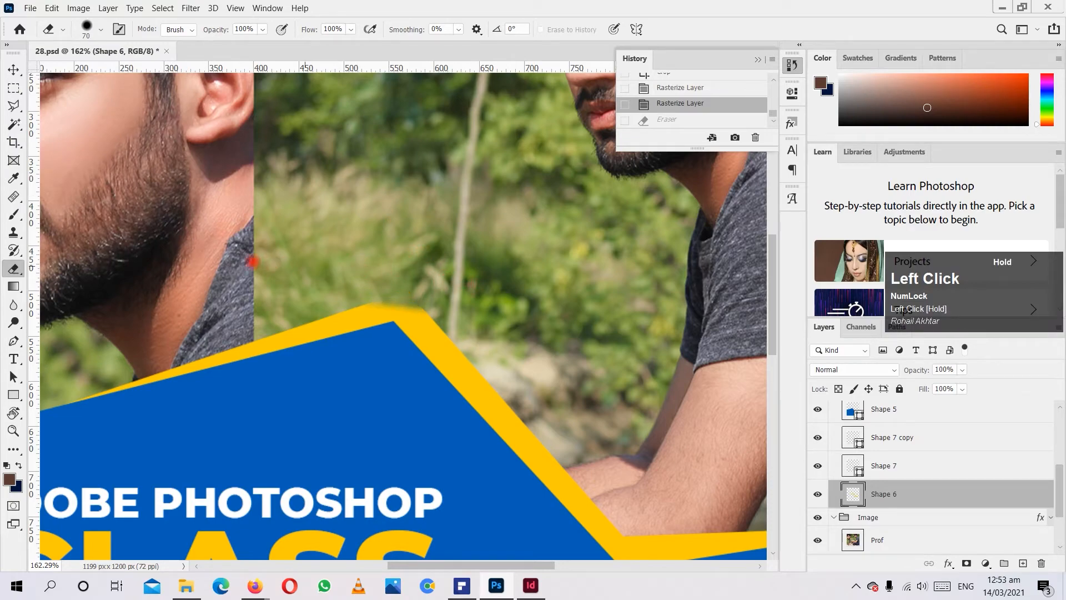
{"action": "key", "text": "ctrl+z"}
{"action": "scroll", "coordinate": [426, 248], "scroll_direction": "down", "scroll_amount": 3, "text": "alt"}
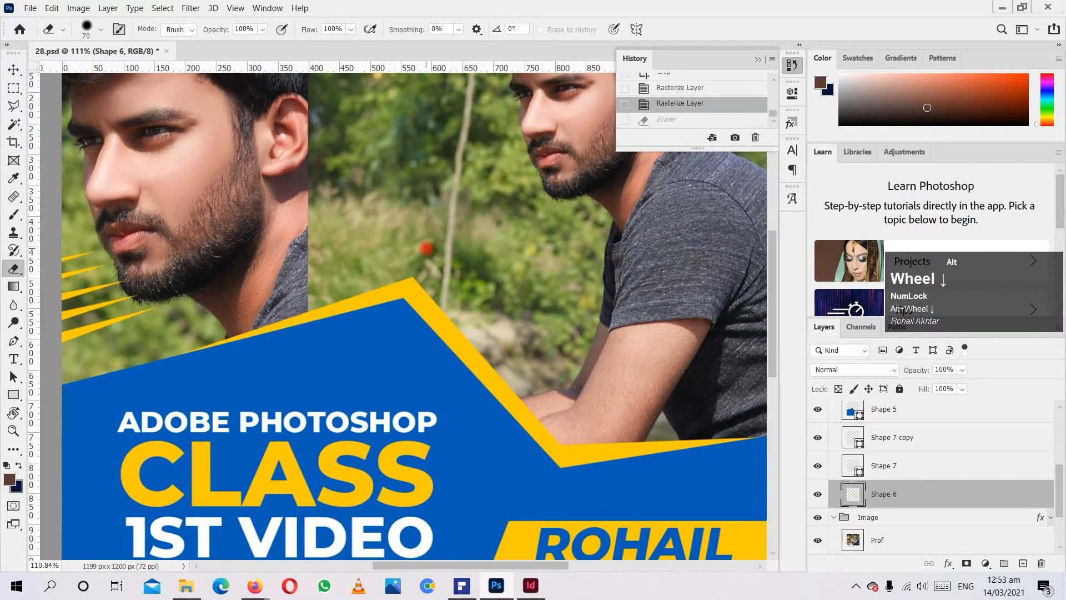
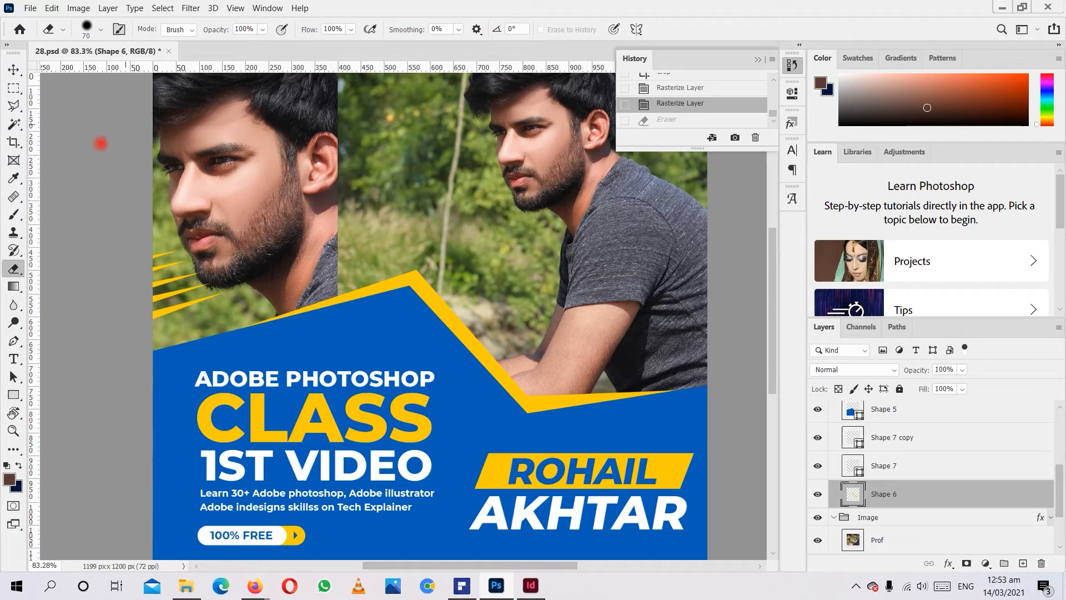
Switch from the Eraser to the Gradient tool and collapse the Shapes layer group.
{"action": "left_click", "coordinate": [14, 269]}
{"action": "left_click", "coordinate": [14, 286]}
{"action": "left_click_drag", "start_coordinate": [14, 286], "coordinate": [66, 270]}
{"action": "scroll", "coordinate": [846, 502], "scroll_direction": "up", "scroll_amount": 5}
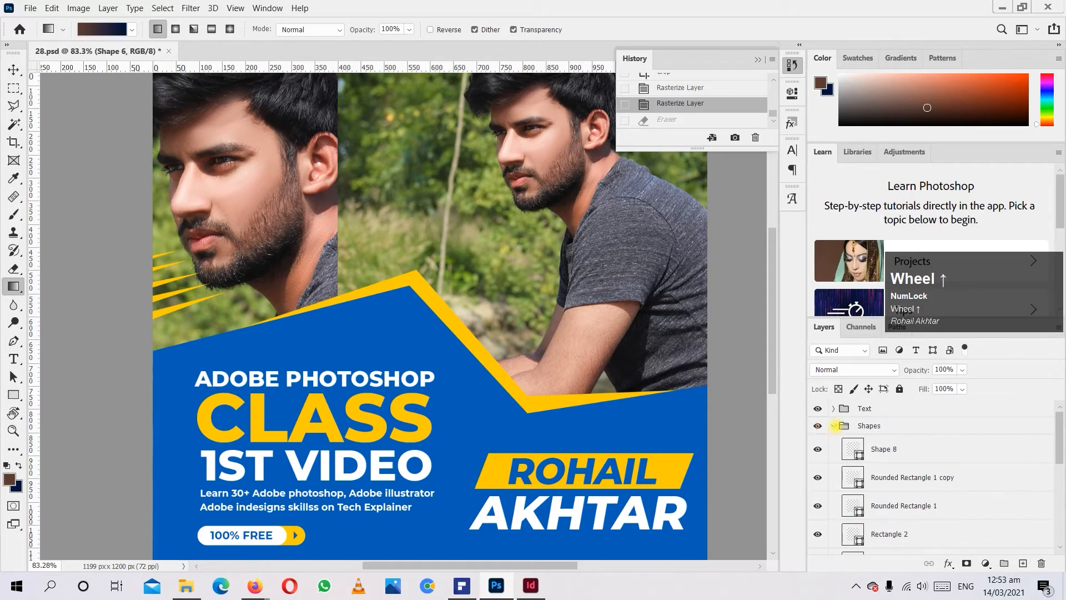
{"action": "left_click", "coordinate": [835, 425]}
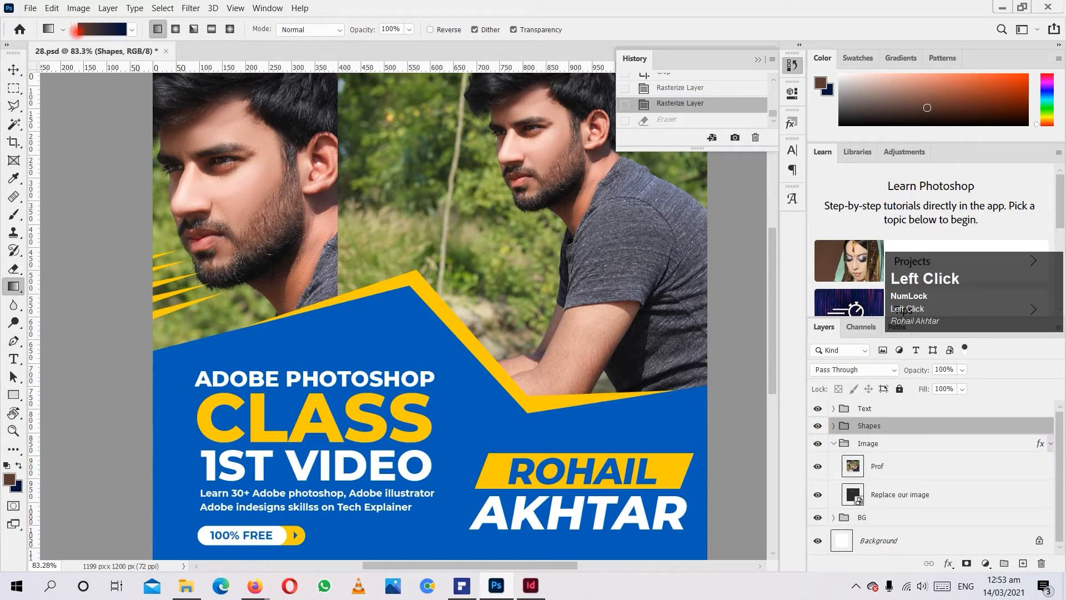
Choose the first Greens preset, Green_01, as the gradient and accept it in the Gradient Editor.
{"action": "left_click", "coordinate": [89, 29]}
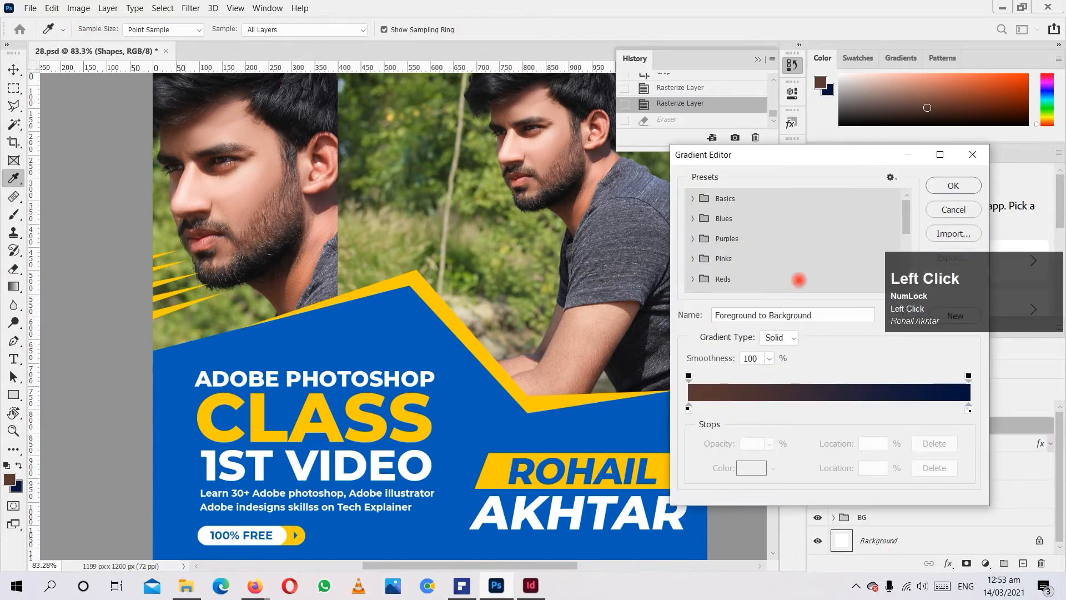
{"action": "scroll", "coordinate": [774, 244], "scroll_direction": "down", "scroll_amount": 2}
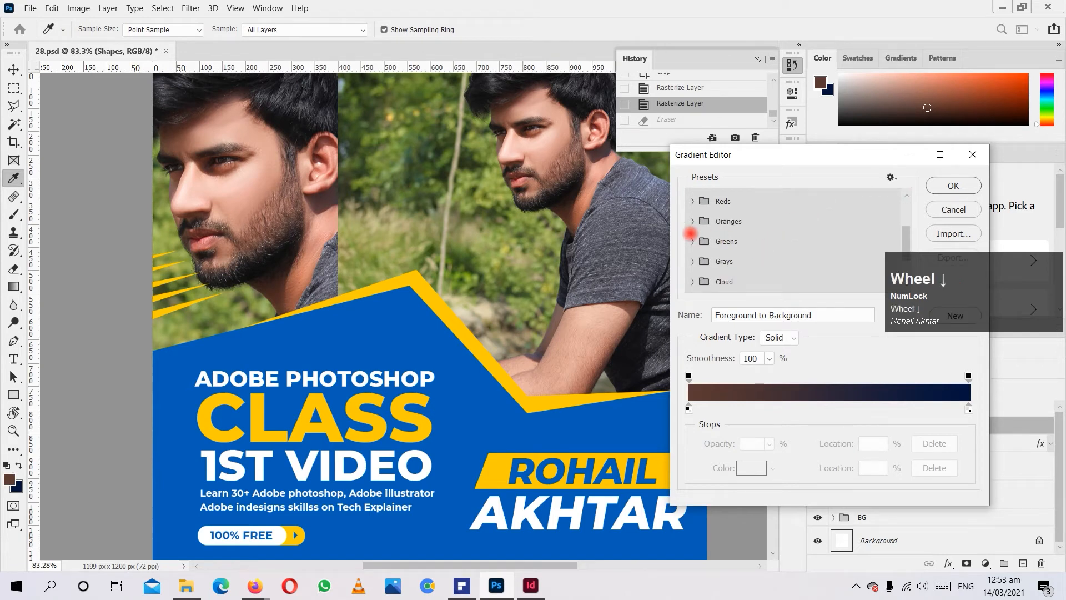
{"action": "left_click", "coordinate": [692, 241]}
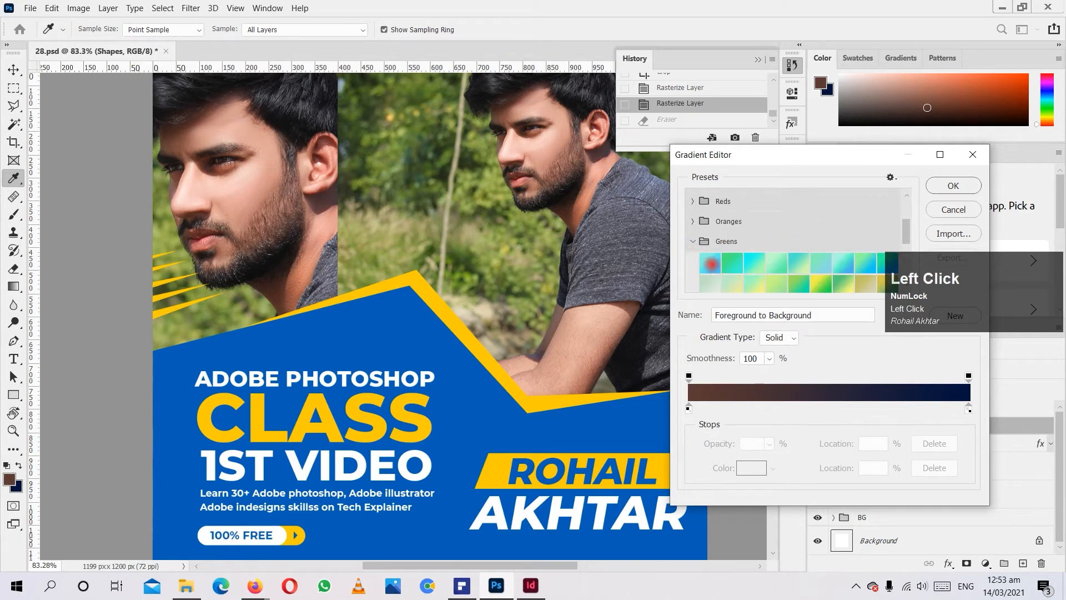
{"action": "left_click", "coordinate": [710, 262]}
{"action": "left_click_drag", "start_coordinate": [811, 161], "coordinate": [718, 146]}
{"action": "left_click_drag", "start_coordinate": [969, 280], "coordinate": [964, 517]}
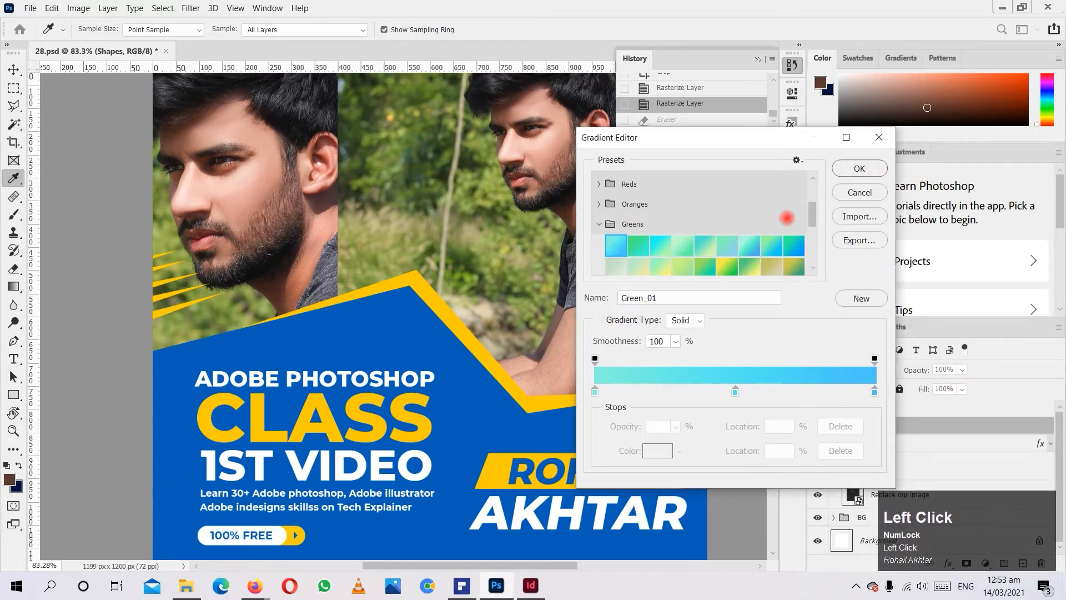
{"action": "left_click", "coordinate": [857, 169]}
Add a new empty layer above the Text group.
{"action": "scroll", "coordinate": [924, 491], "scroll_direction": "up", "scroll_amount": 2}
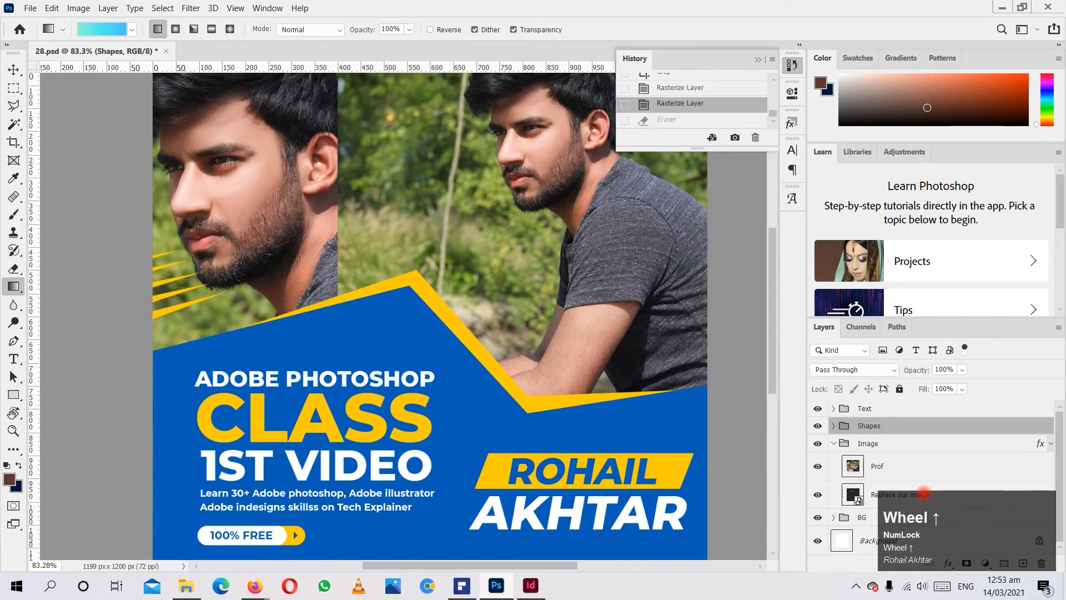
{"action": "left_click", "coordinate": [879, 409]}
{"action": "left_click_drag", "start_coordinate": [965, 491], "coordinate": [967, 455]}
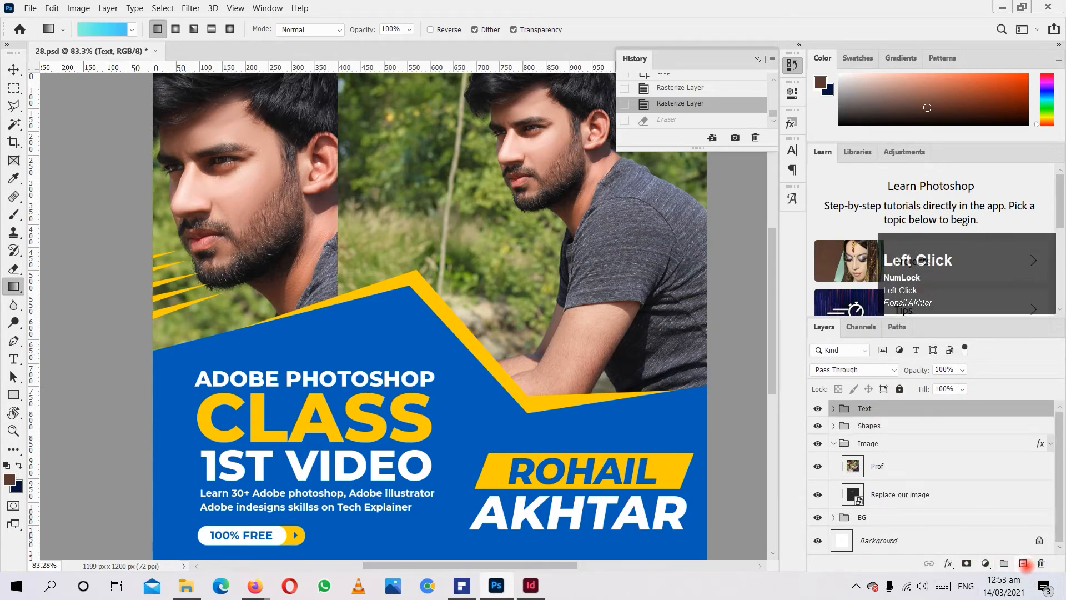
{"action": "left_click", "coordinate": [1023, 563]}
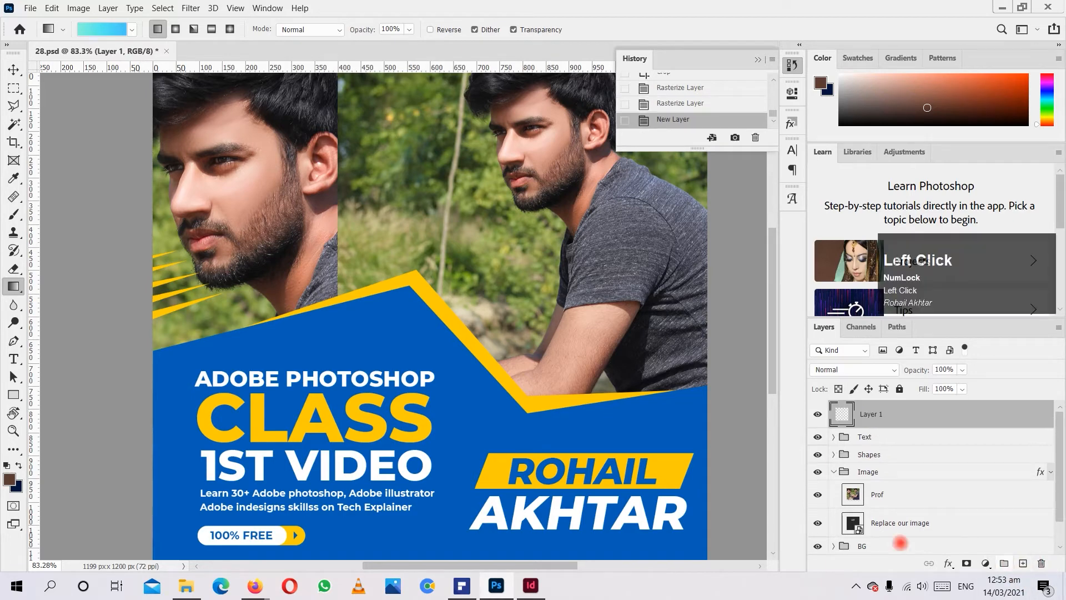
Fill the new layer with a long upward gradient and with a very short one near the poster's upper-left corner, undoing each.
{"action": "scroll", "coordinate": [257, 479], "scroll_direction": "down", "scroll_amount": 2, "text": "alt"}
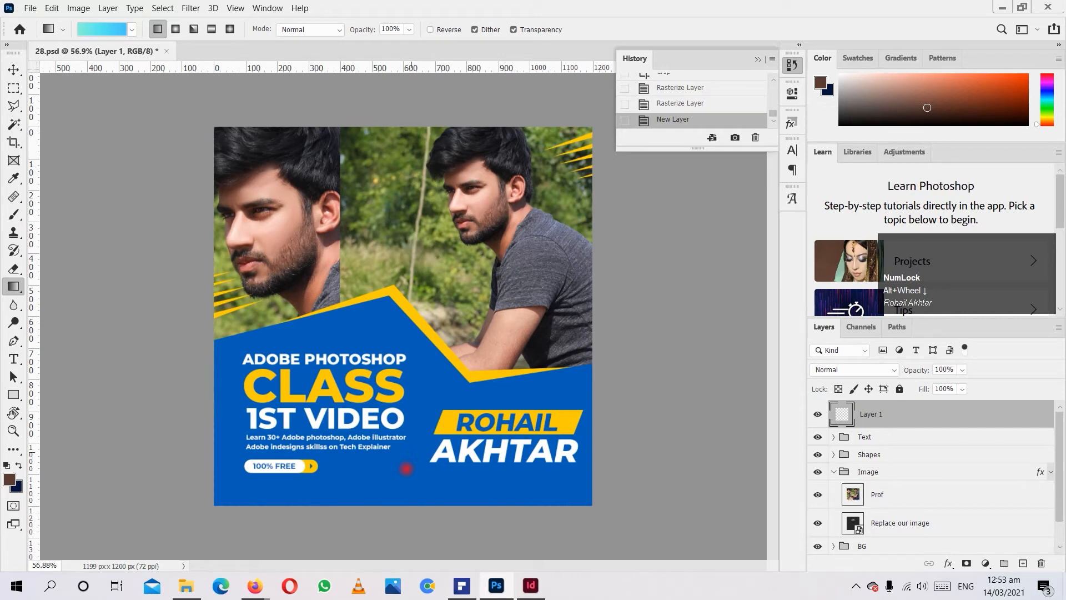
{"action": "left_click_drag", "start_coordinate": [388, 482], "coordinate": [399, 175]}
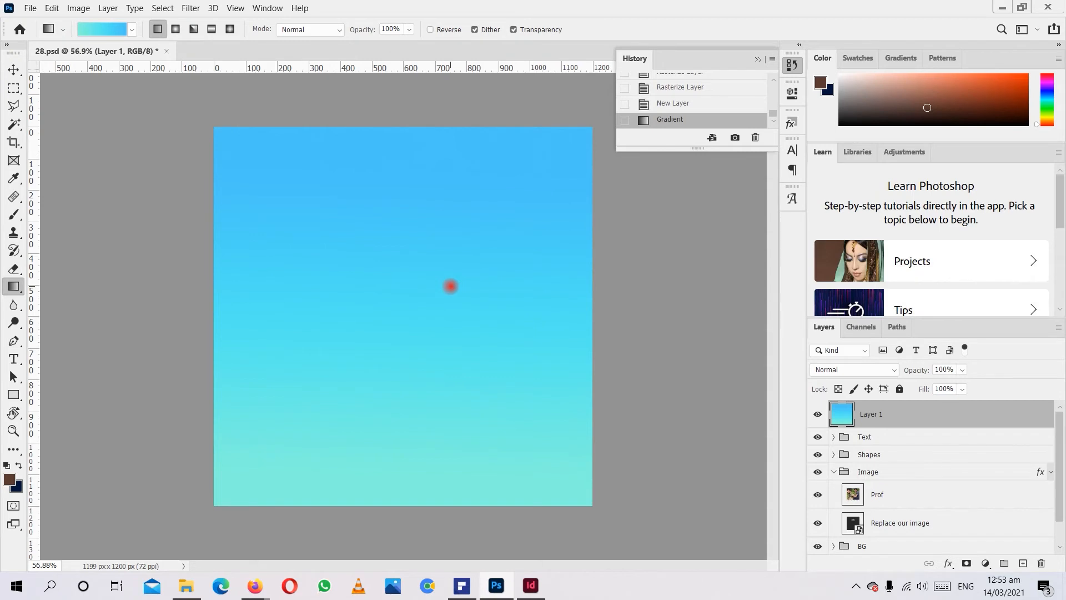
{"action": "key", "text": "ctrl+z"}
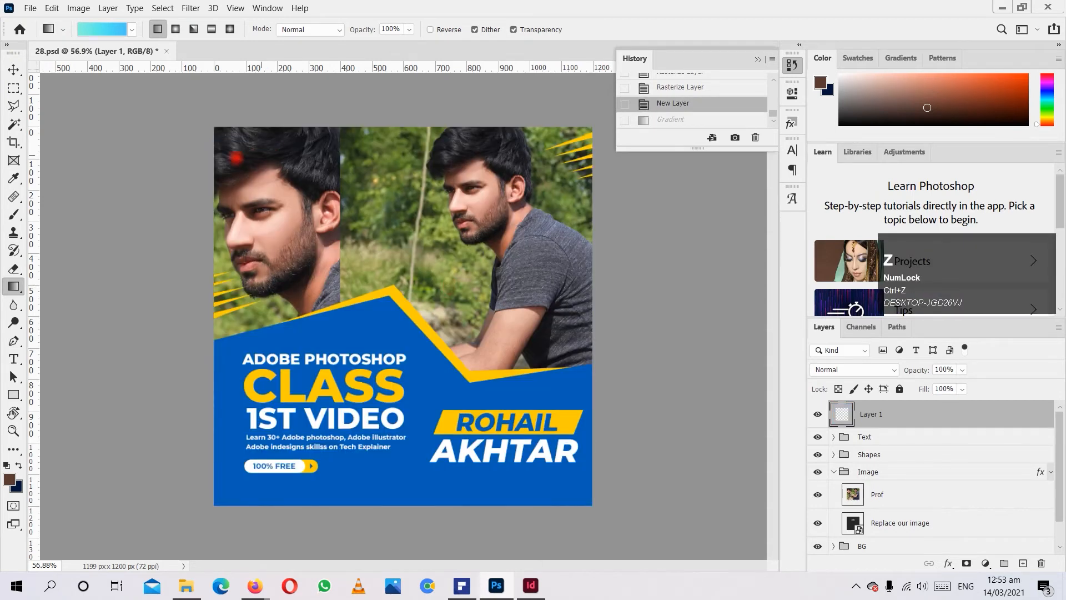
{"action": "left_click_drag", "start_coordinate": [214, 111], "coordinate": [226, 101]}
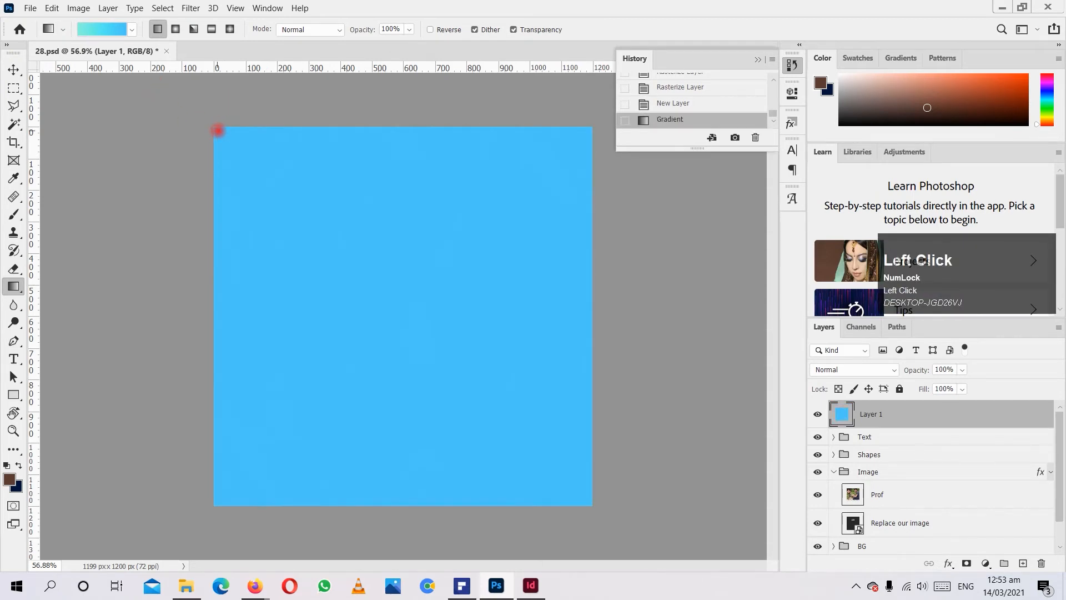
{"action": "key", "text": "ctrl+z"}
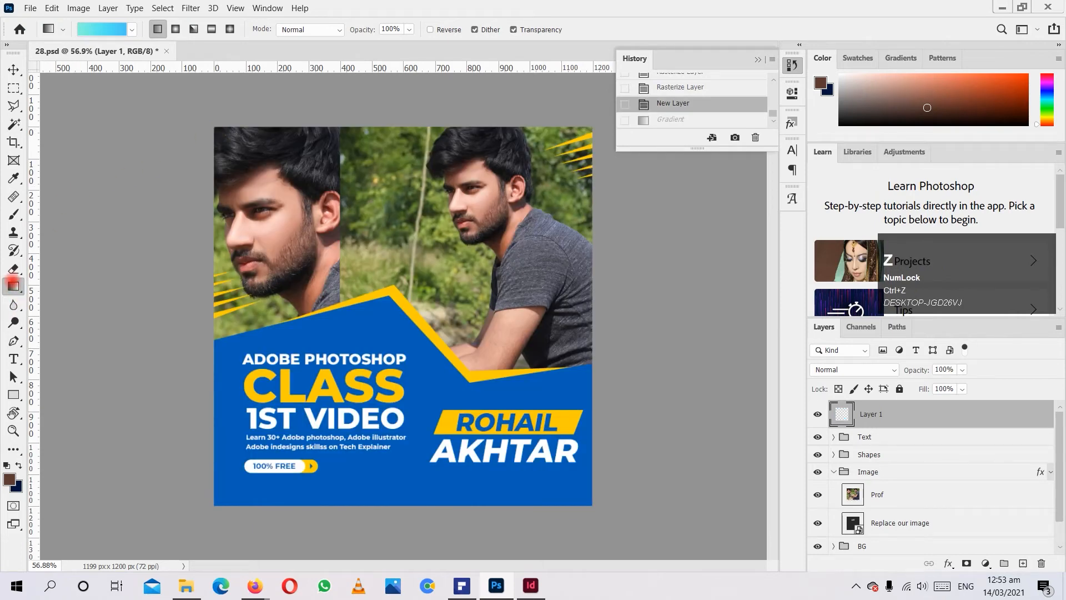
Switch to the Paint Bucket tool, view the poster up close, and return to the Gradient tool.
{"action": "left_click", "coordinate": [14, 286]}
{"action": "left_click", "coordinate": [74, 300]}
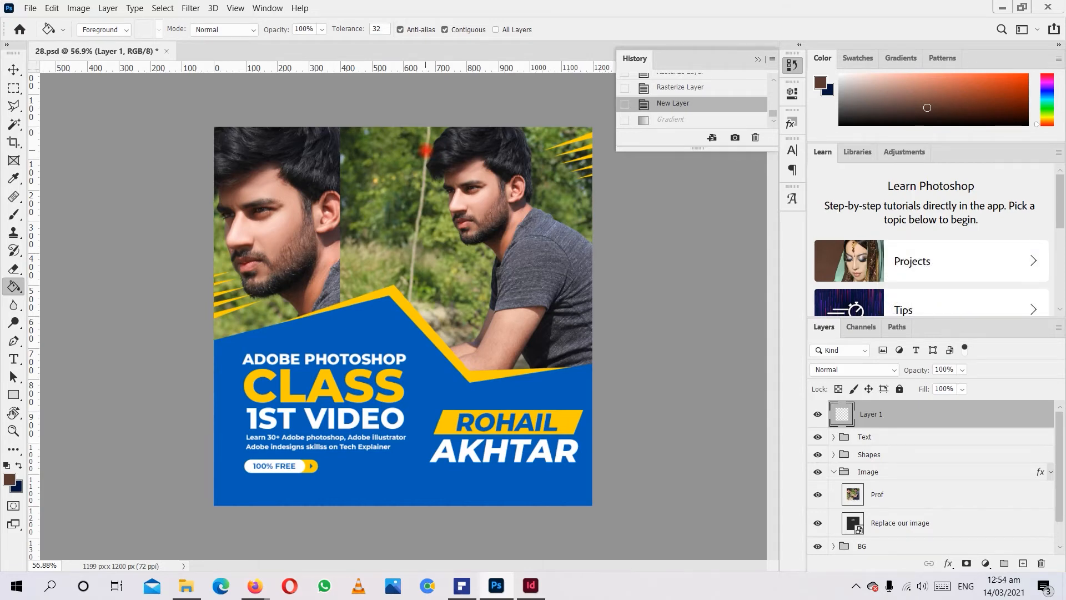
{"action": "scroll", "coordinate": [677, 197], "scroll_direction": "up", "scroll_amount": 2}
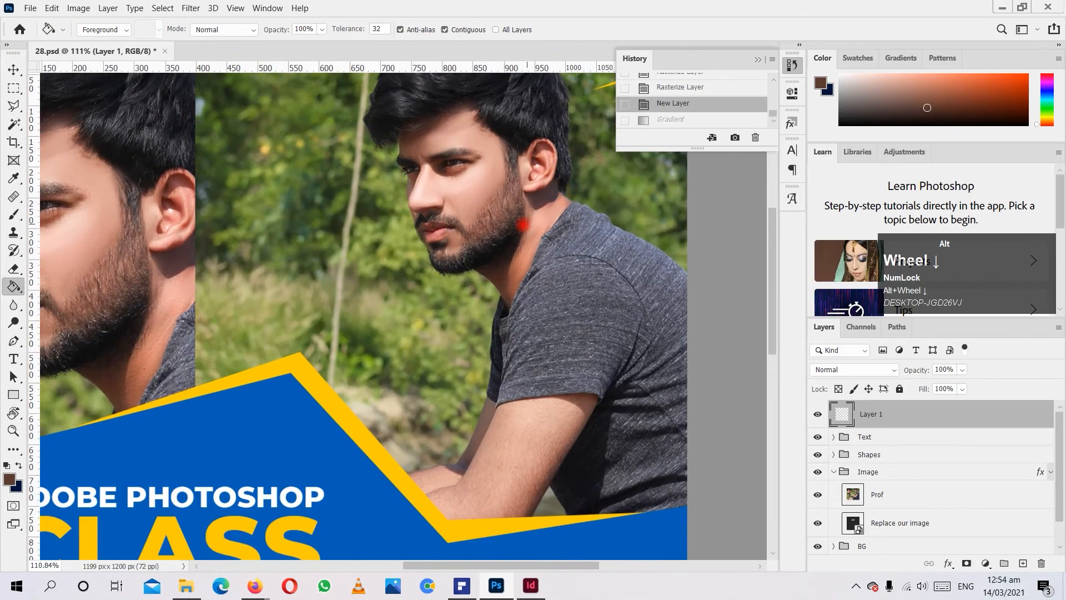
{"action": "scroll", "coordinate": [521, 224], "scroll_direction": "down", "scroll_amount": 1}
{"action": "scroll", "coordinate": [520, 225], "scroll_direction": "up", "scroll_amount": 2}
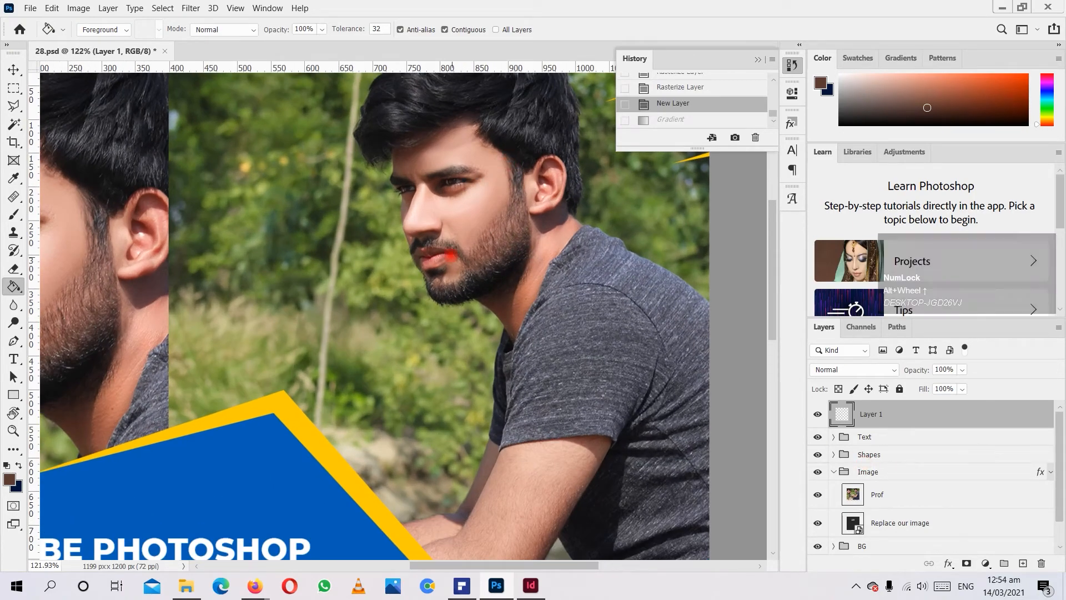
{"action": "scroll", "coordinate": [451, 256], "scroll_direction": "down", "scroll_amount": 3}
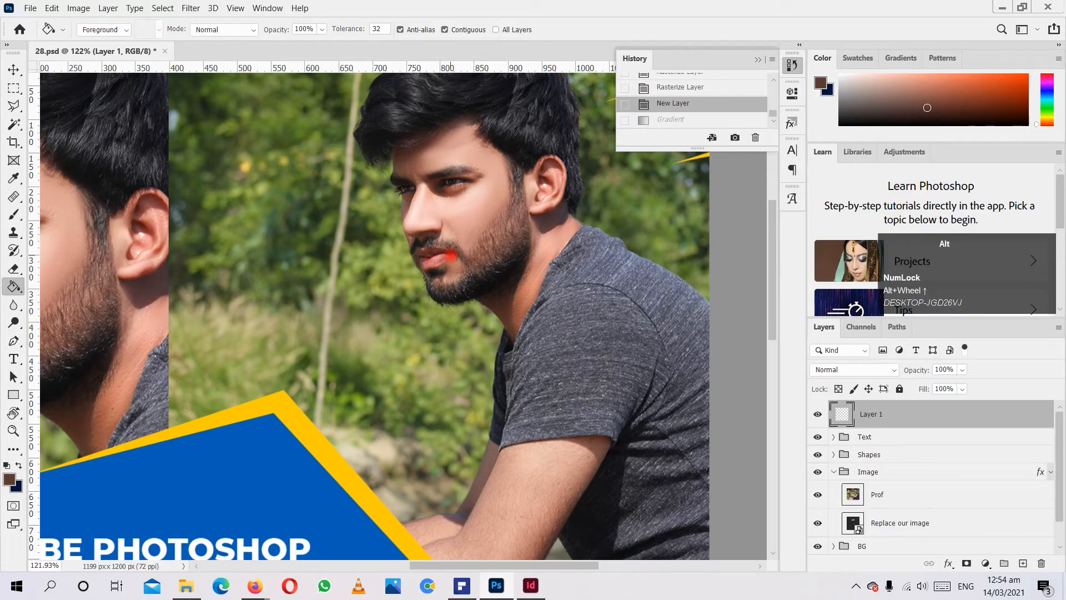
{"action": "mouse_move", "coordinate": [7, 281]}
{"action": "left_mouse_down"}
{"action": "mouse_move", "coordinate": [94, 293]}
{"action": "mouse_move", "coordinate": [71, 269]}
{"action": "left_mouse_up"}
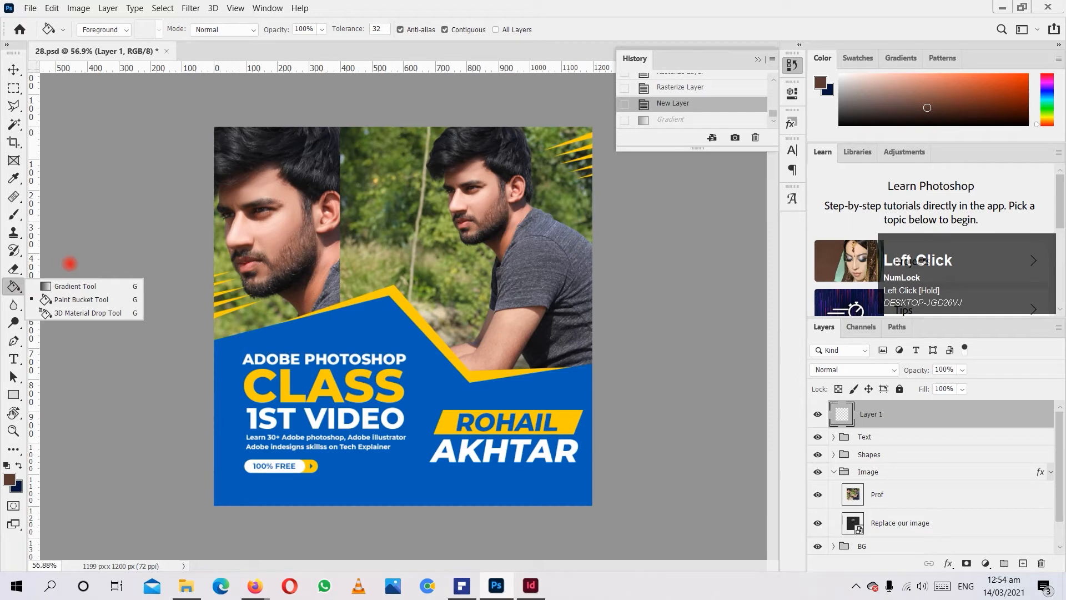
{"action": "left_click", "coordinate": [79, 285]}
Brush down the thin stick in the background with the Blur tool at 70 px on the new layer.
{"action": "left_click_drag", "start_coordinate": [14, 304], "coordinate": [88, 300]}
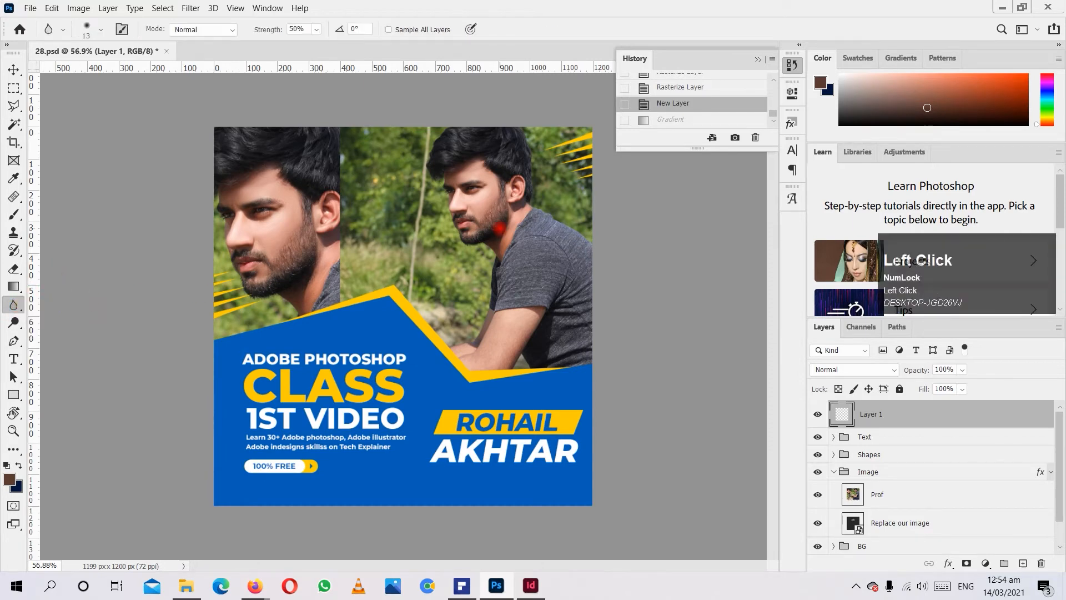
{"action": "scroll", "coordinate": [98, 231], "scroll_direction": "up", "scroll_amount": 3}
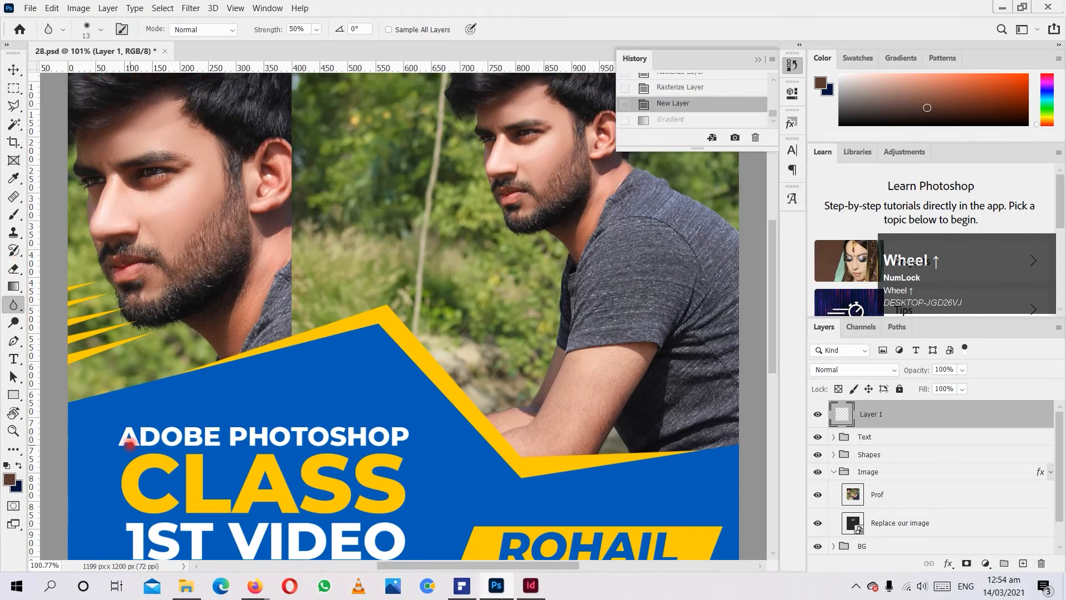
{"action": "scroll", "coordinate": [618, 445], "scroll_direction": "up", "scroll_amount": 3}
{"action": "scroll", "coordinate": [535, 352], "scroll_direction": "up", "scroll_amount": 3, "text": "alt"}
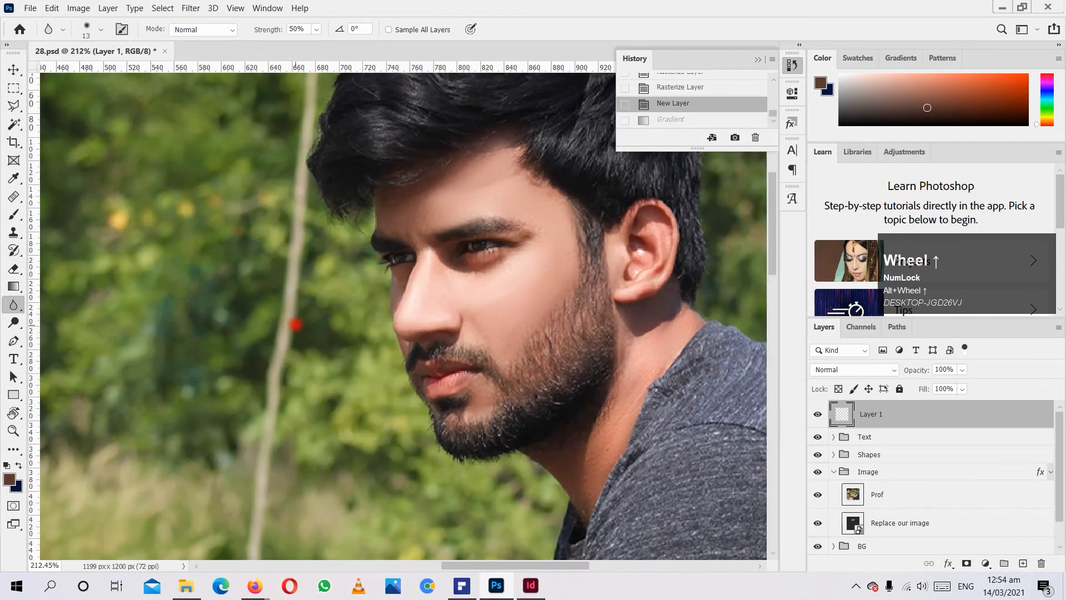
{"action": "scroll", "coordinate": [296, 323], "scroll_direction": "down", "scroll_amount": 2, "text": "alt"}
{"action": "key", "text": "bracketright"}
{"action": "key", "text": "bracketright"}
{"action": "key", "text": "bracketright"}
{"action": "key", "text": "bracketright"}
{"action": "key", "text": "bracketright"}
{"action": "key", "text": "bracketright"}
{"action": "key", "text": "bracketright"}
{"action": "key", "text": "bracketright"}
{"action": "key", "text": "bracketright"}
{"action": "key", "text": "bracketright"}
{"action": "mouse_move", "coordinate": [296, 299]}
{"action": "left_mouse_down"}
{"action": "mouse_move", "coordinate": [261, 506]}
{"action": "mouse_move", "coordinate": [276, 425]}
{"action": "left_mouse_up"}
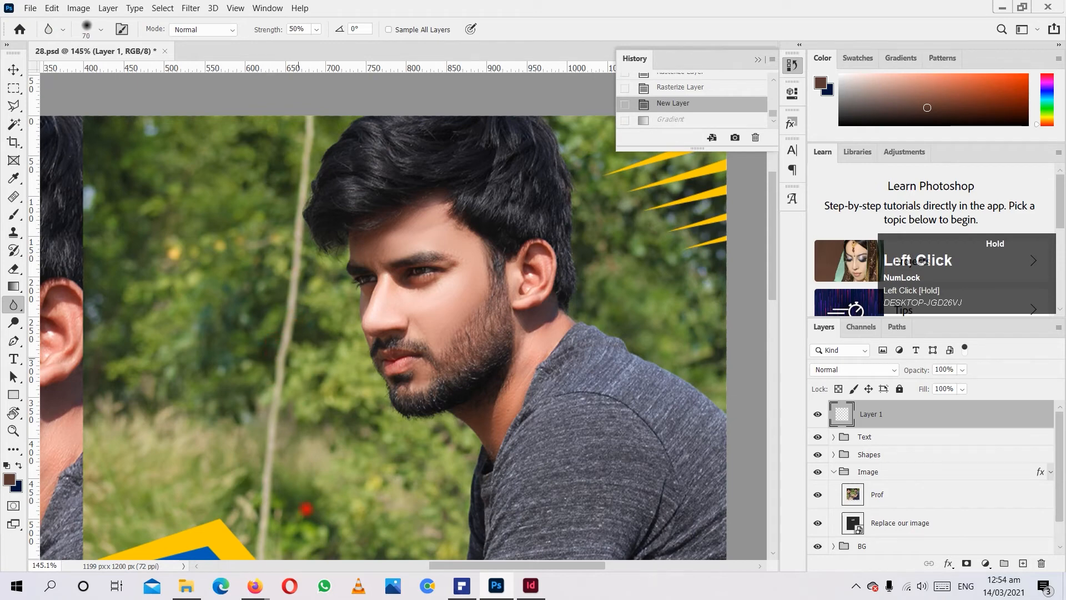
{"action": "left_click_drag", "start_coordinate": [275, 537], "coordinate": [274, 533]}
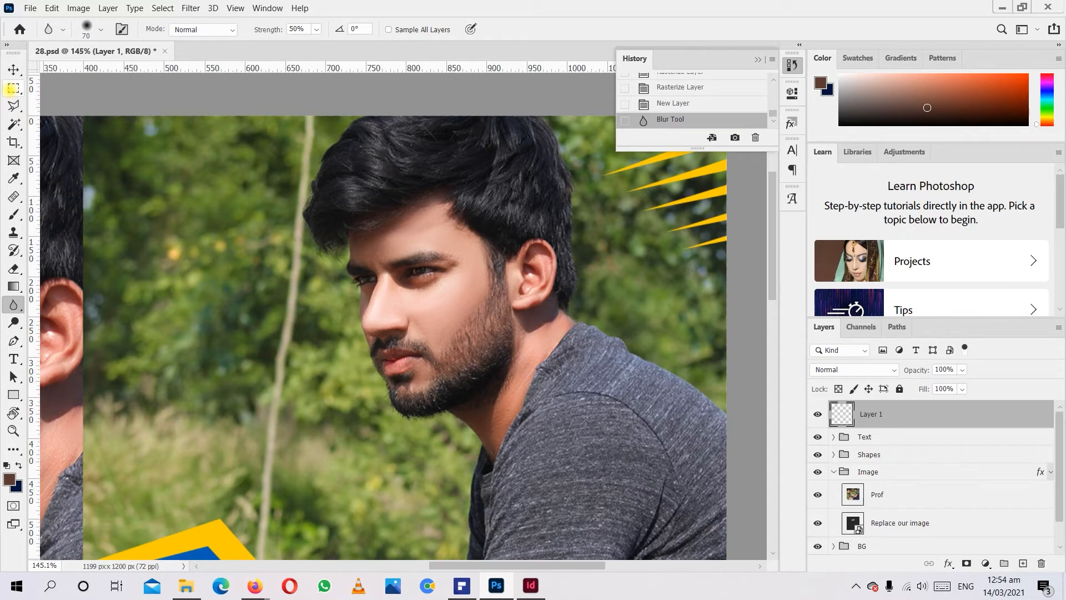
Draw a rectangular marquee around the face in the right photo, make the Prof layer active, and shift the selection slightly right.
{"action": "left_click", "coordinate": [14, 88]}
{"action": "left_click_drag", "start_coordinate": [247, 205], "coordinate": [561, 442]}
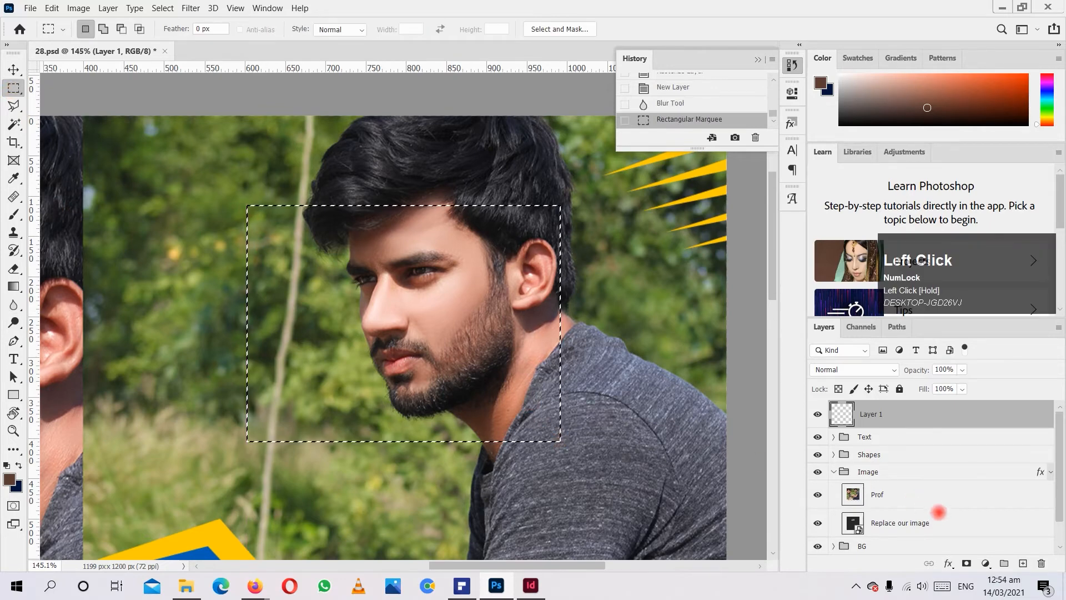
{"action": "scroll", "coordinate": [883, 516], "scroll_direction": "down", "scroll_amount": 1}
{"action": "left_click", "coordinate": [890, 465]}
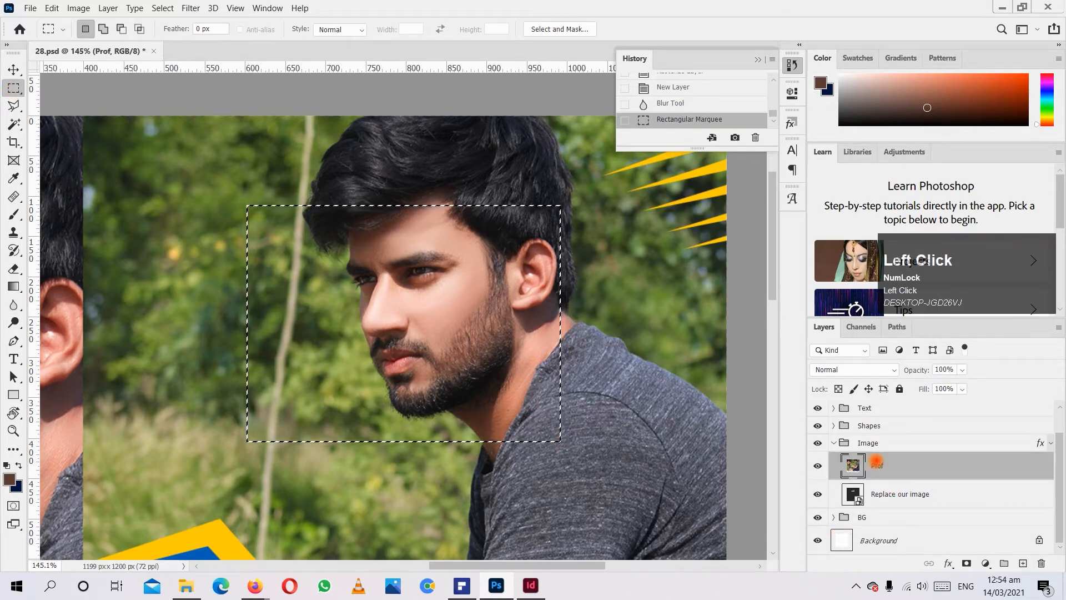
{"action": "left_click_drag", "start_coordinate": [449, 275], "coordinate": [484, 268]}
Preview a Gaussian Blur on the selected face area with different radius values and cancel the filter.
{"action": "left_click", "coordinate": [190, 7]}
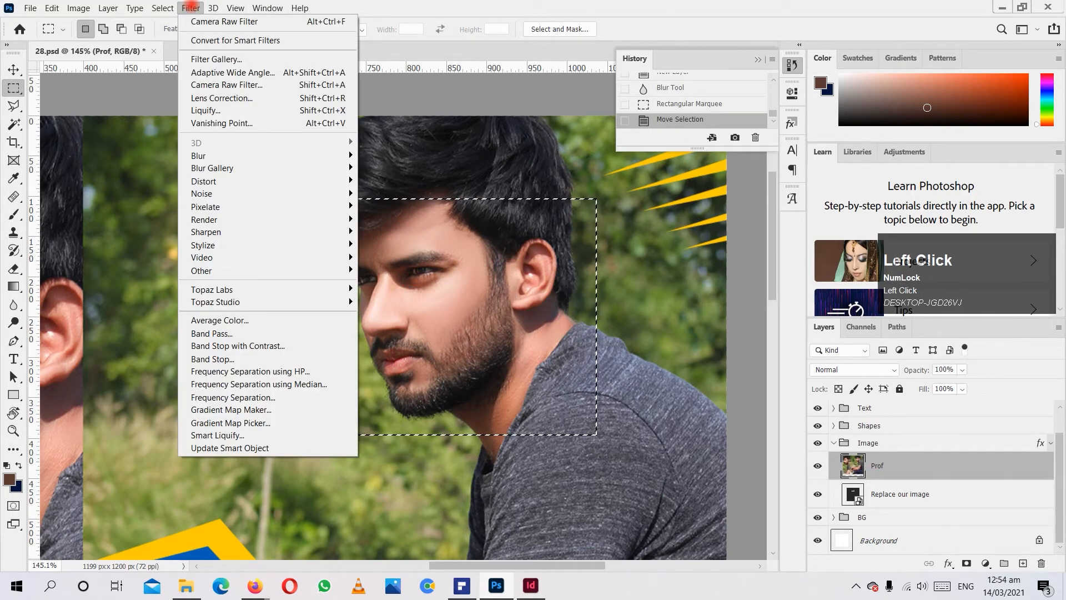
{"action": "left_click", "coordinate": [260, 155]}
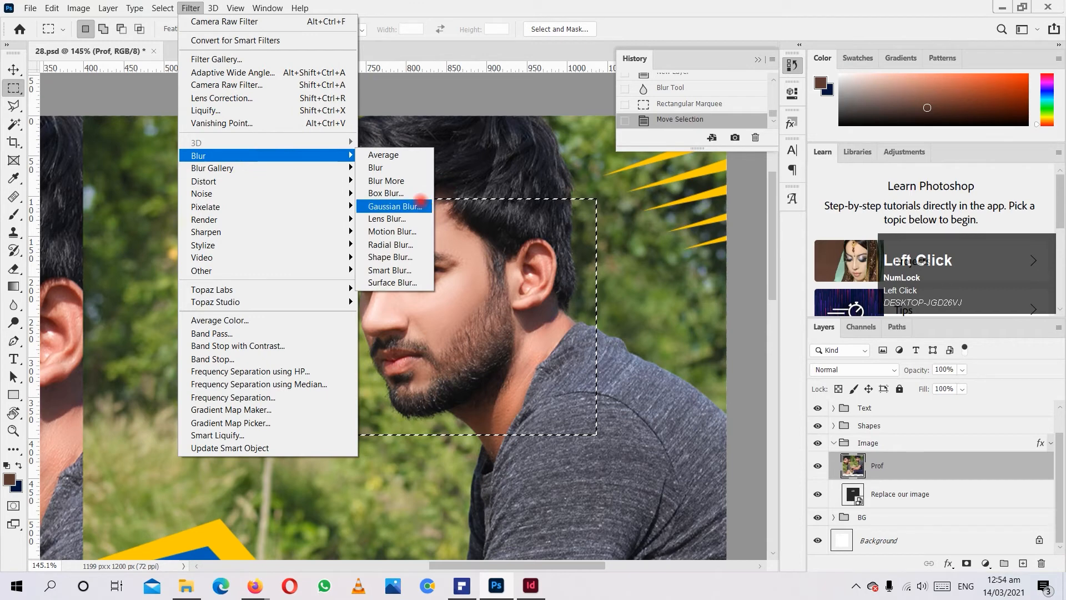
{"action": "left_click", "coordinate": [414, 206]}
{"action": "left_click_drag", "start_coordinate": [490, 312], "coordinate": [553, 315]}
{"action": "left_click", "coordinate": [603, 150]}
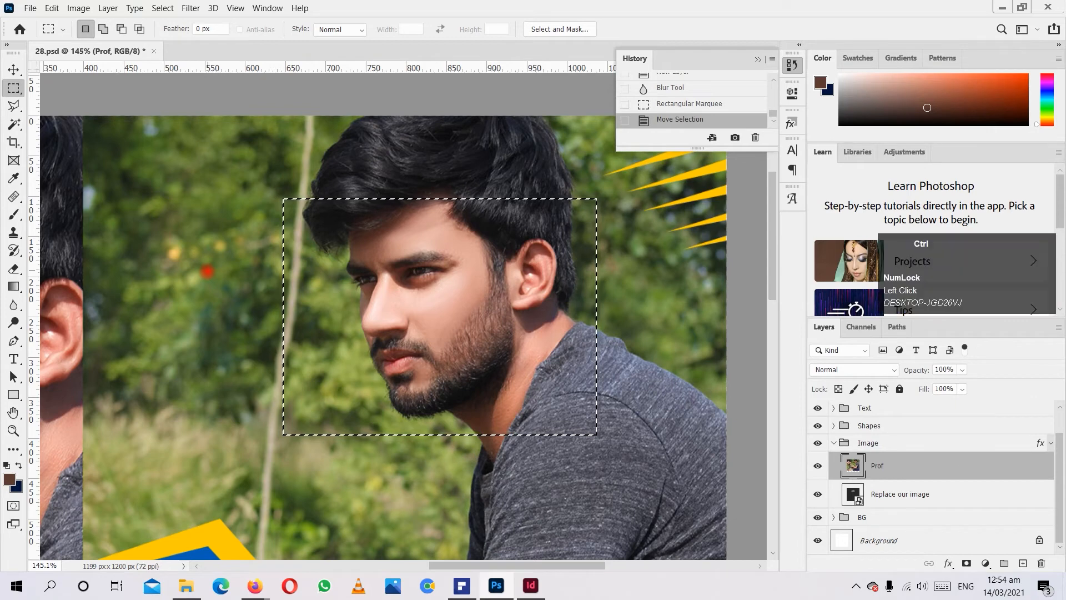
Clear the selection and lighten the front of the face from the forehead downward with the Dodge tool at 100 px.
{"action": "key", "text": "ctrl+d"}
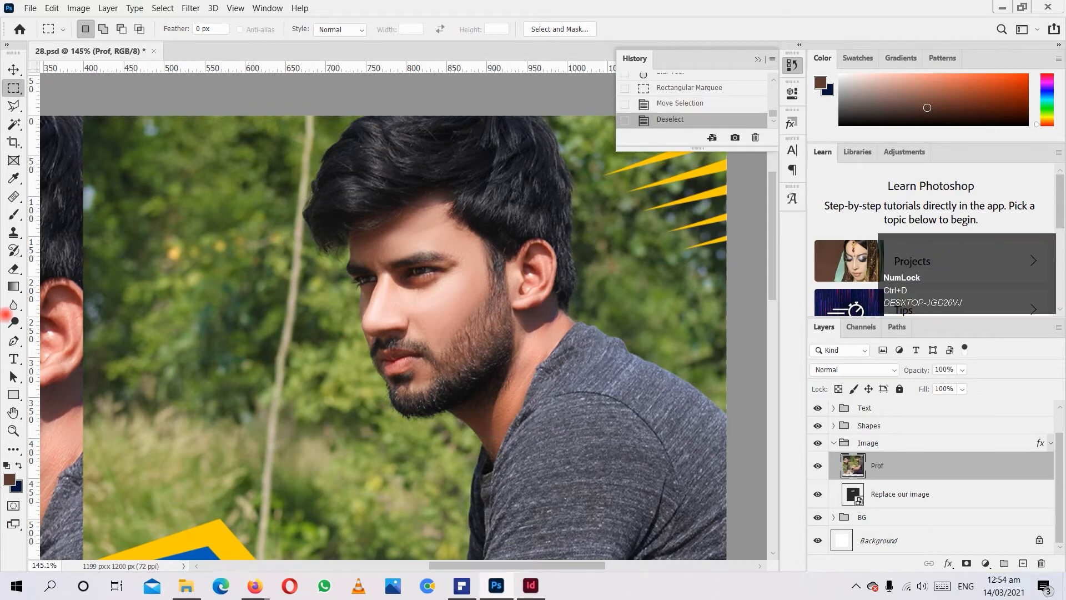
{"action": "left_click", "coordinate": [13, 322]}
{"action": "left_click_drag", "start_coordinate": [13, 321], "coordinate": [68, 324]}
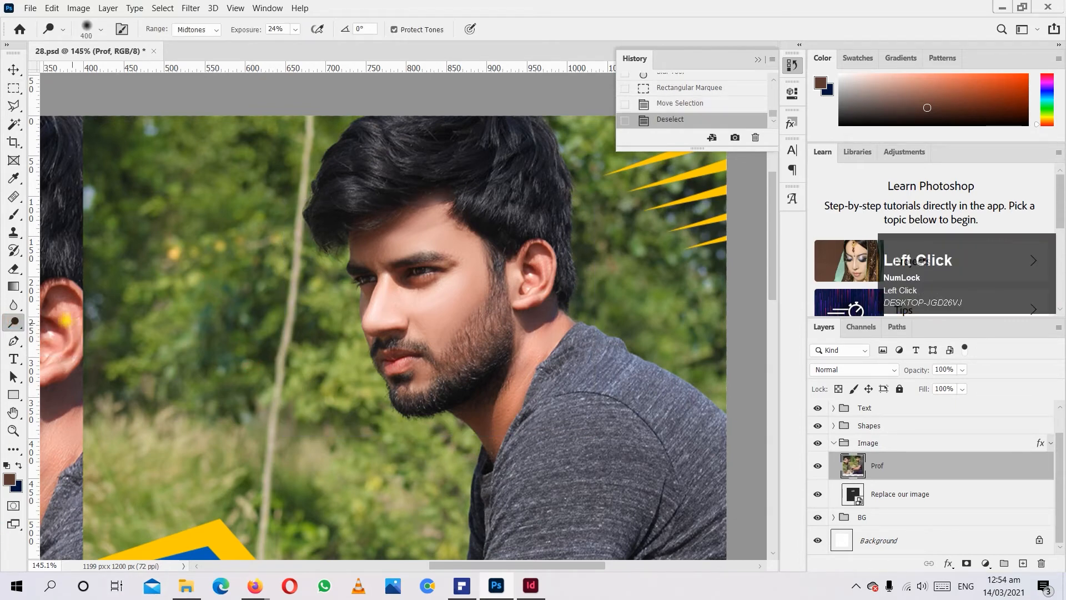
{"action": "key", "text": "bracketleft"}
{"action": "key", "text": "bracketleft"}
{"action": "key", "text": "bracketleft"}
{"action": "key", "text": "bracketleft"}
{"action": "key", "text": "bracketleft"}
{"action": "key", "text": "bracketleft"}
{"action": "key", "text": "bracketleft"}
{"action": "key", "text": "bracketleft"}
{"action": "key", "text": "bracketleft"}
{"action": "key", "text": "bracketleft"}
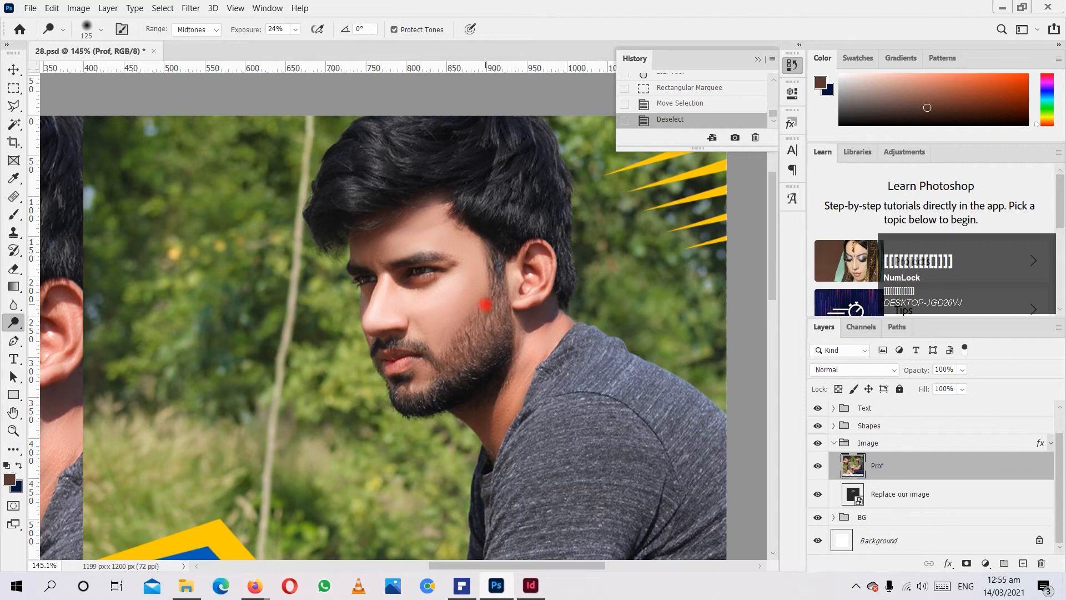
{"action": "scroll", "coordinate": [516, 414], "scroll_direction": "up", "scroll_amount": 1}
{"action": "key", "text": "bracketleft"}
{"action": "key", "text": "bracketleft"}
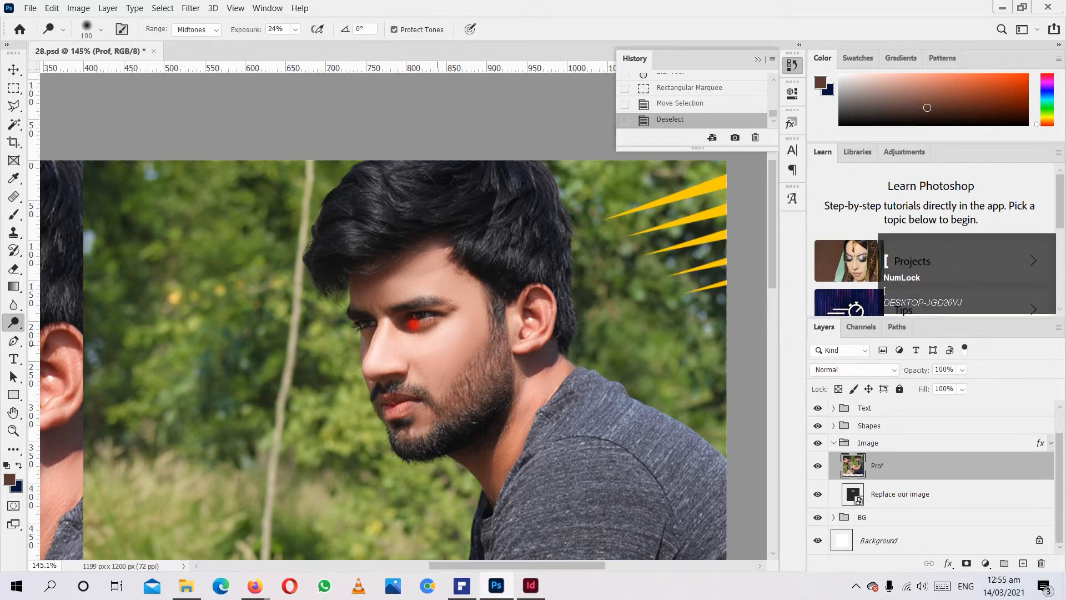
{"action": "left_click_drag", "start_coordinate": [385, 277], "coordinate": [360, 343]}
{"action": "left_click_drag", "start_coordinate": [366, 270], "coordinate": [354, 362]}
Reduce the Dodge brush to 70 px and lighten the forehead and the front edge of the face with finer strokes.
{"action": "key", "text": "bracketleft"}
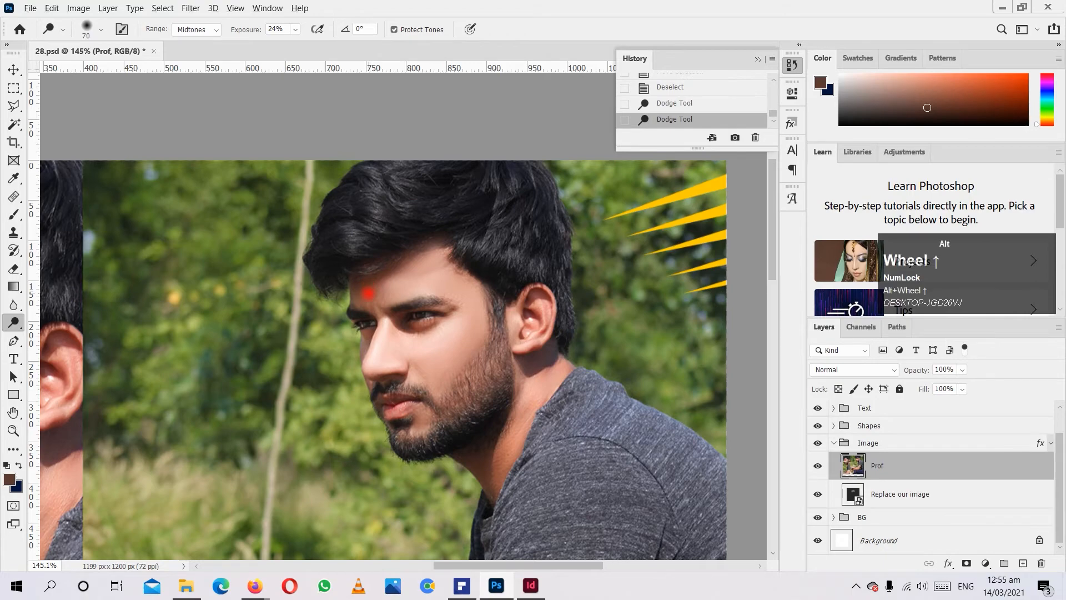
{"action": "scroll", "coordinate": [369, 292], "scroll_direction": "up", "scroll_amount": 5}
{"action": "mouse_move", "coordinate": [364, 295]}
{"action": "left_mouse_down"}
{"action": "mouse_move", "coordinate": [332, 304]}
{"action": "mouse_move", "coordinate": [404, 278]}
{"action": "left_mouse_up"}
{"action": "left_click_drag", "start_coordinate": [320, 287], "coordinate": [339, 290]}
{"action": "mouse_move", "coordinate": [366, 283]}
{"action": "left_mouse_down"}
{"action": "mouse_move", "coordinate": [499, 216]}
{"action": "mouse_move", "coordinate": [364, 279]}
{"action": "mouse_move", "coordinate": [350, 433]}
{"action": "mouse_move", "coordinate": [362, 365]}
{"action": "mouse_move", "coordinate": [376, 555]}
{"action": "left_mouse_up"}
{"action": "scroll", "coordinate": [358, 318], "scroll_direction": "down", "scroll_amount": 2}
{"action": "scroll", "coordinate": [330, 392], "scroll_direction": "down", "scroll_amount": 1}
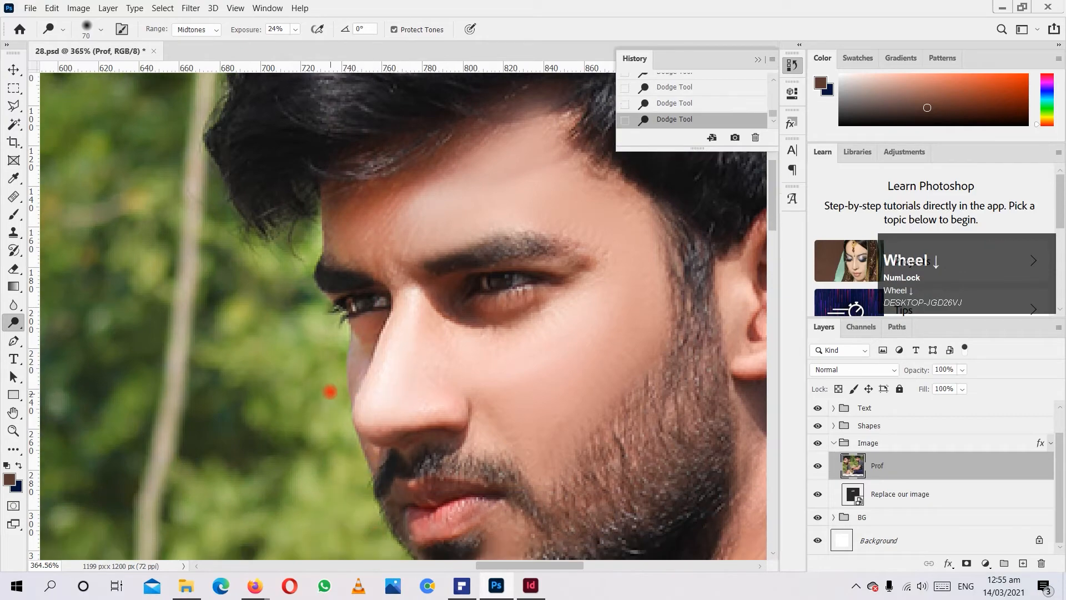
Compare the lightened face in the right photo with and without the last Dodge stroke, both close up and at poster scale.
{"action": "scroll", "coordinate": [330, 392], "scroll_direction": "down", "scroll_amount": 6}
{"action": "left_click_drag", "start_coordinate": [378, 369], "coordinate": [405, 505]}
{"action": "scroll", "coordinate": [183, 459], "scroll_direction": "down", "scroll_amount": 5}
{"action": "left_click_drag", "start_coordinate": [376, 374], "coordinate": [337, 406]}
{"action": "left_click_drag", "start_coordinate": [393, 388], "coordinate": [352, 439]}
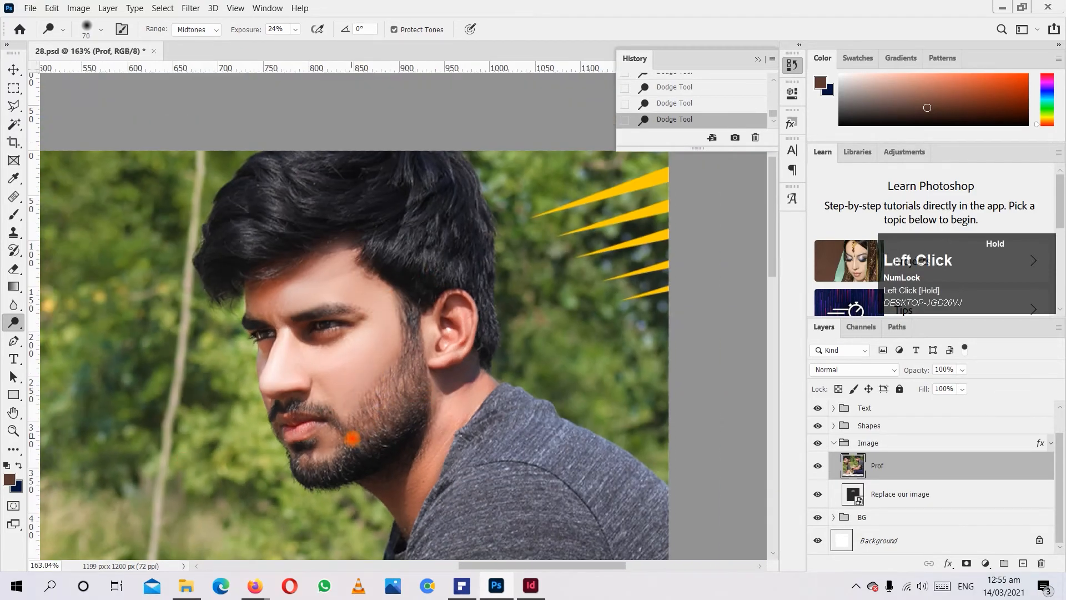
{"action": "mouse_move", "coordinate": [505, 364]}
{"action": "left_mouse_down"}
{"action": "mouse_move", "coordinate": [433, 429]}
{"action": "mouse_move", "coordinate": [412, 480]}
{"action": "left_mouse_up"}
{"action": "scroll", "coordinate": [412, 481], "scroll_direction": "down", "scroll_amount": 4}
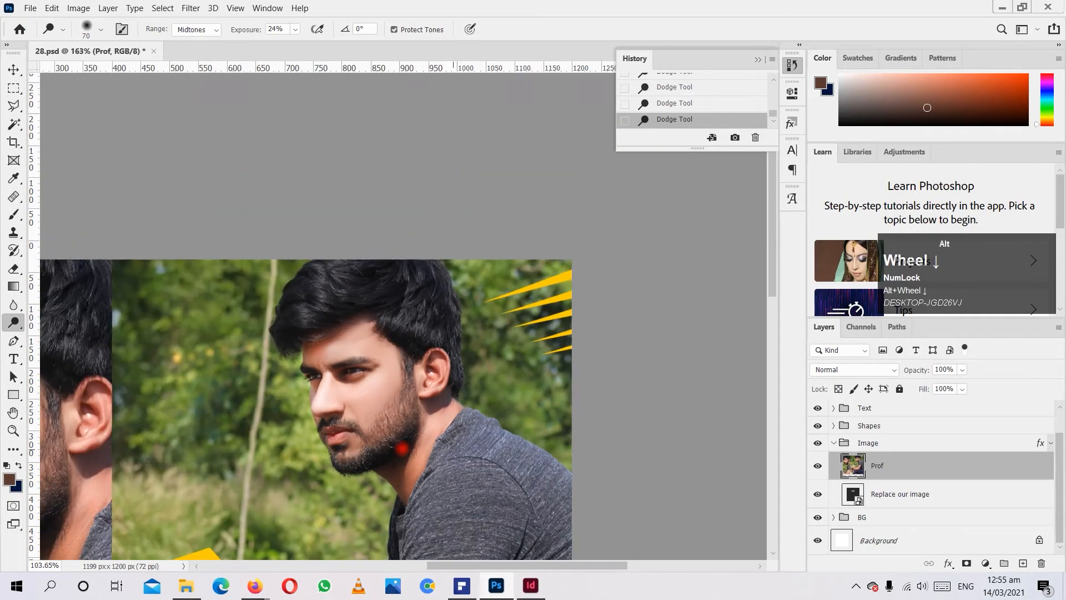
{"action": "key", "text": "ctrl+z"}
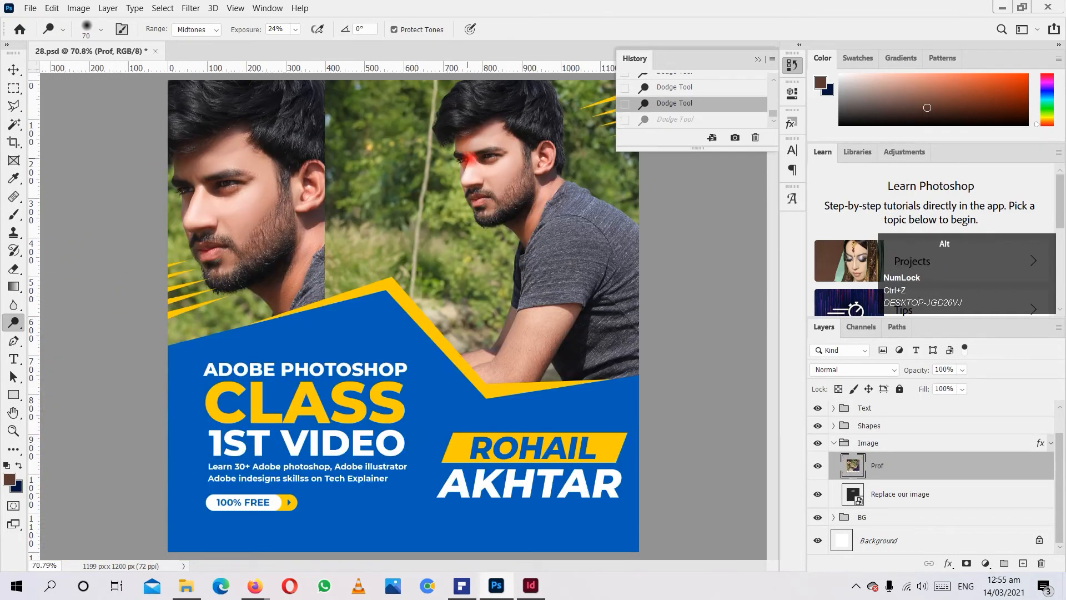
{"action": "scroll", "coordinate": [468, 161], "scroll_direction": "up", "scroll_amount": 4}
{"action": "mouse_move", "coordinate": [436, 108]}
{"action": "left_mouse_down"}
{"action": "mouse_move", "coordinate": [354, 172]}
{"action": "mouse_move", "coordinate": [364, 273]}
{"action": "left_mouse_up"}
{"action": "scroll", "coordinate": [363, 273], "scroll_direction": "down", "scroll_amount": 1}
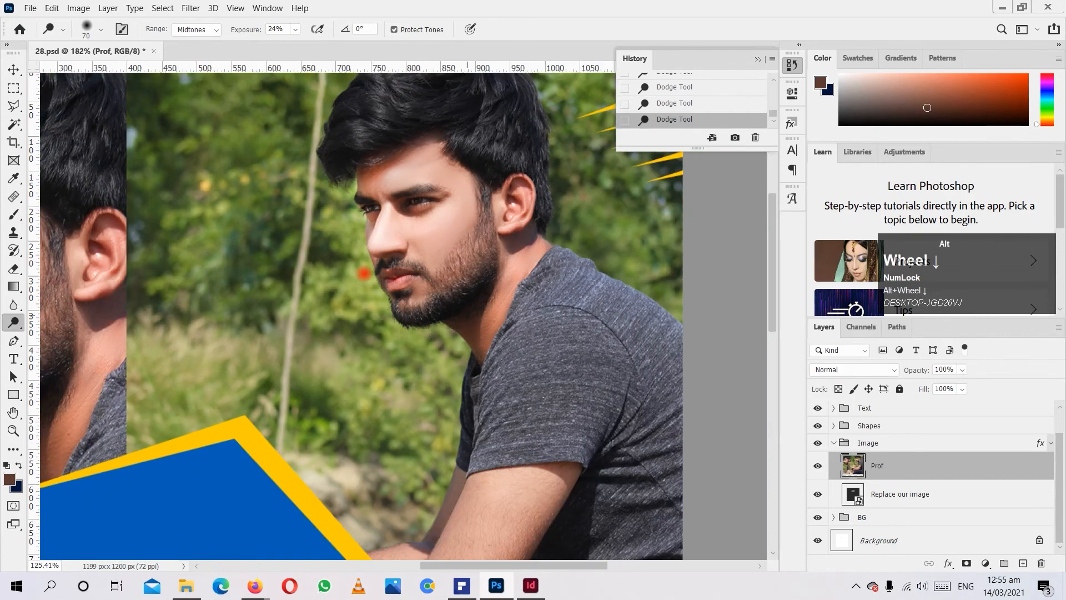
Revert the image to the Deselect state in the history, discarding all Dodge strokes on the face.
{"action": "scroll", "coordinate": [256, 266], "scroll_direction": "up", "scroll_amount": 1}
{"action": "scroll", "coordinate": [718, 111], "scroll_direction": "up", "scroll_amount": 2}
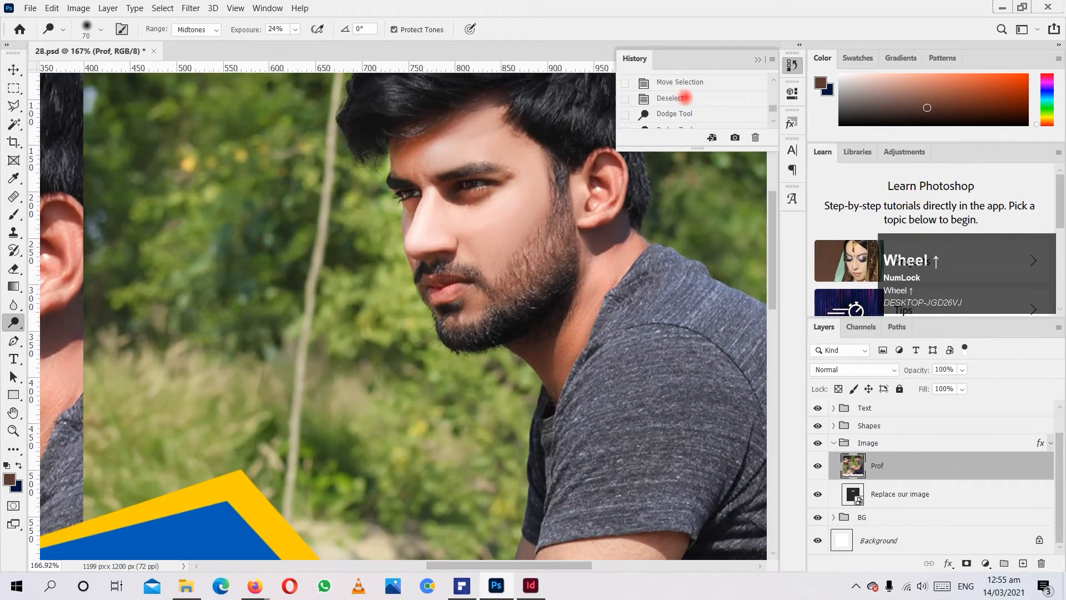
{"action": "left_click", "coordinate": [682, 82]}
{"action": "scroll", "coordinate": [518, 213], "scroll_direction": "down", "scroll_amount": 1, "text": "alt"}
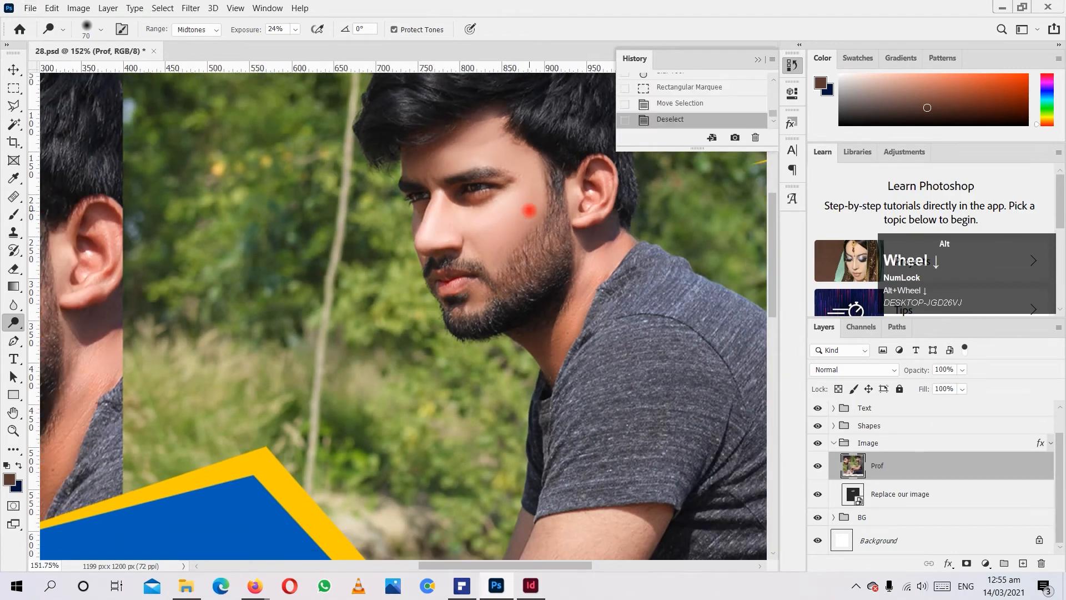
Switch to the Burn tool with a 100 px brush, try a stroke on the background beside the hair, and undo it.
{"action": "left_click", "coordinate": [22, 329]}
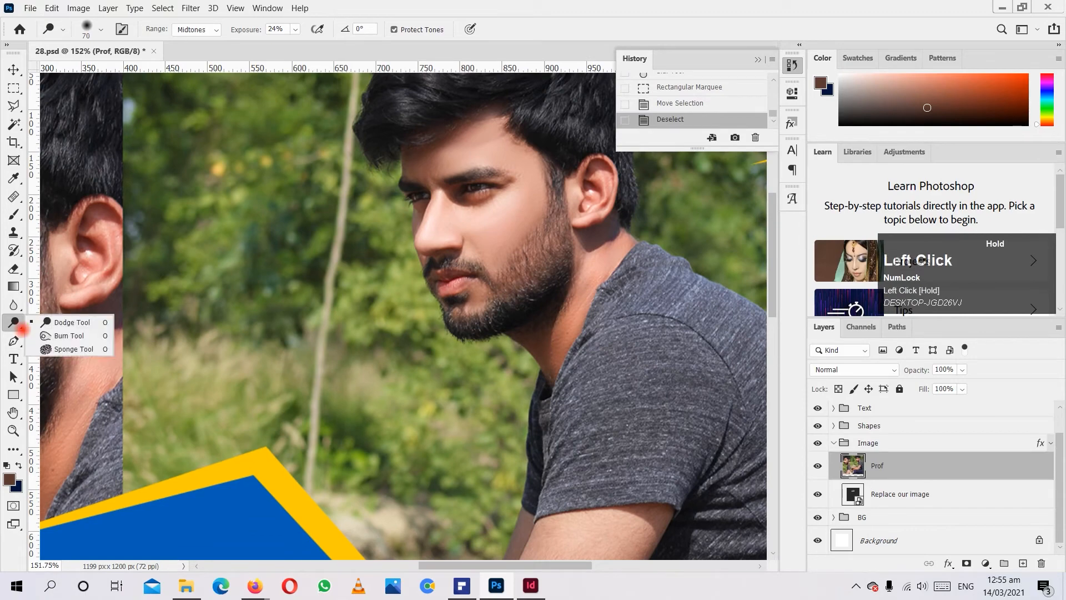
{"action": "left_click", "coordinate": [68, 335]}
{"action": "scroll", "coordinate": [441, 348], "scroll_direction": "up", "scroll_amount": 3}
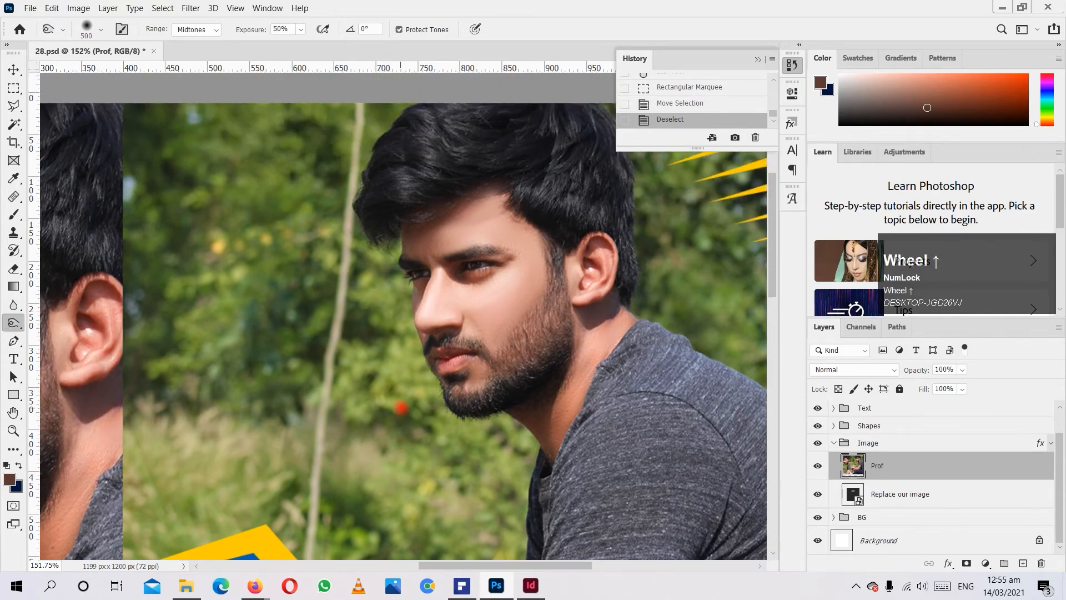
{"action": "key", "text": "bracketleft"}
{"action": "key", "text": "bracketleft"}
{"action": "key", "text": "bracketleft"}
{"action": "key", "text": "bracketleft"}
{"action": "key", "text": "bracketleft"}
{"action": "key", "text": "bracketleft"}
{"action": "key", "text": "bracketleft"}
{"action": "key", "text": "bracketleft"}
{"action": "key", "text": "bracketleft"}
{"action": "key", "text": "bracketleft"}
{"action": "key", "text": "bracketleft"}
{"action": "key", "text": "bracketleft"}
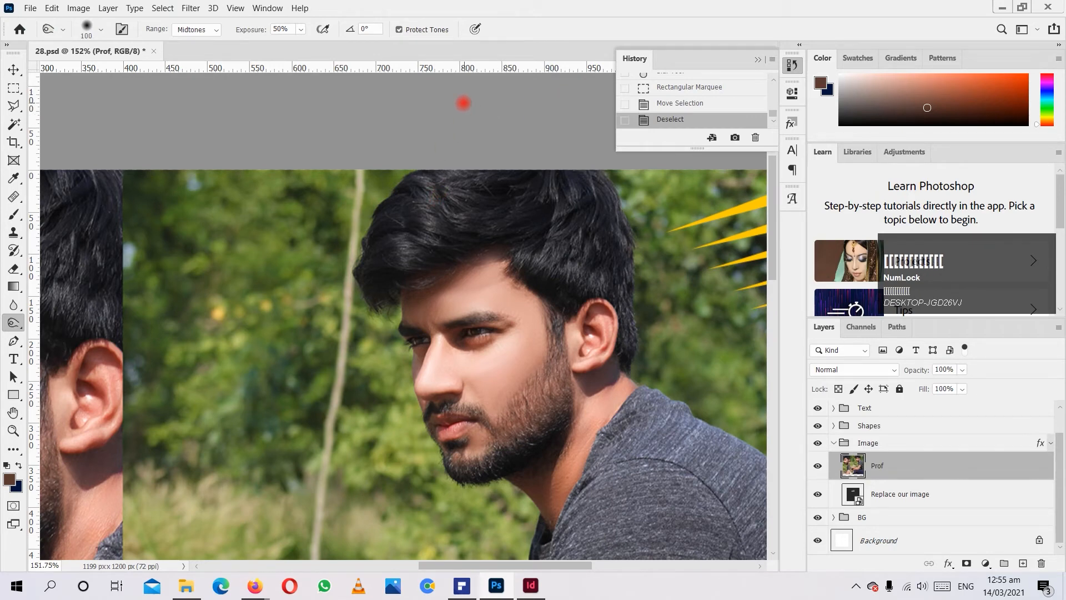
{"action": "left_click_drag", "start_coordinate": [336, 217], "coordinate": [353, 216]}
{"action": "key", "text": "ctrl+z"}
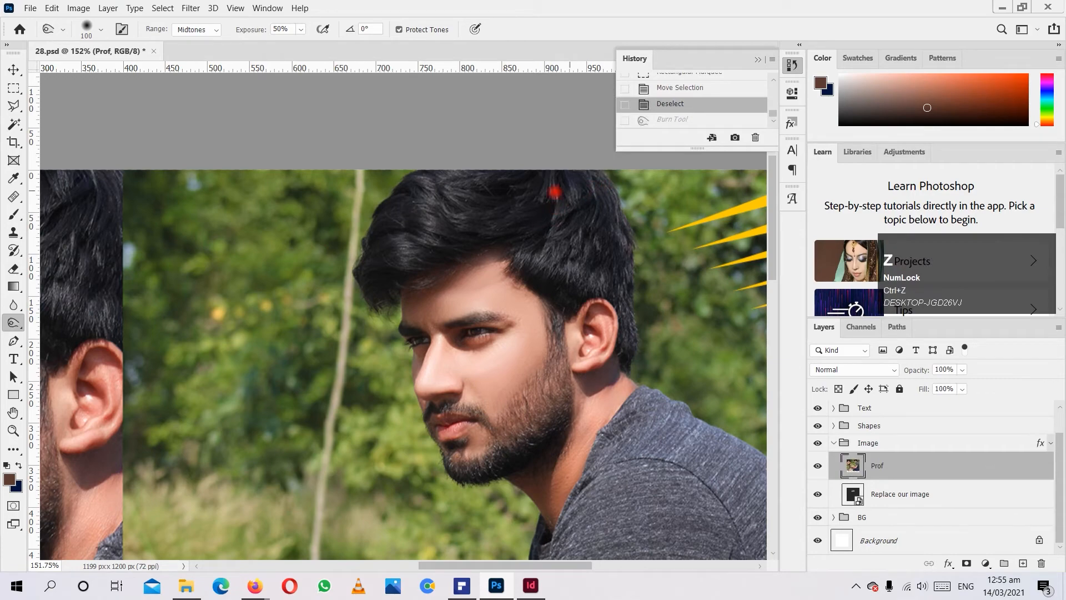
Try darkening the hair in the right photo with Burn strokes, and revert to the Deselect history state.
{"action": "mouse_move", "coordinate": [411, 224]}
{"action": "left_mouse_down"}
{"action": "mouse_move", "coordinate": [357, 265]}
{"action": "mouse_move", "coordinate": [427, 275]}
{"action": "mouse_move", "coordinate": [437, 228]}
{"action": "left_mouse_up"}
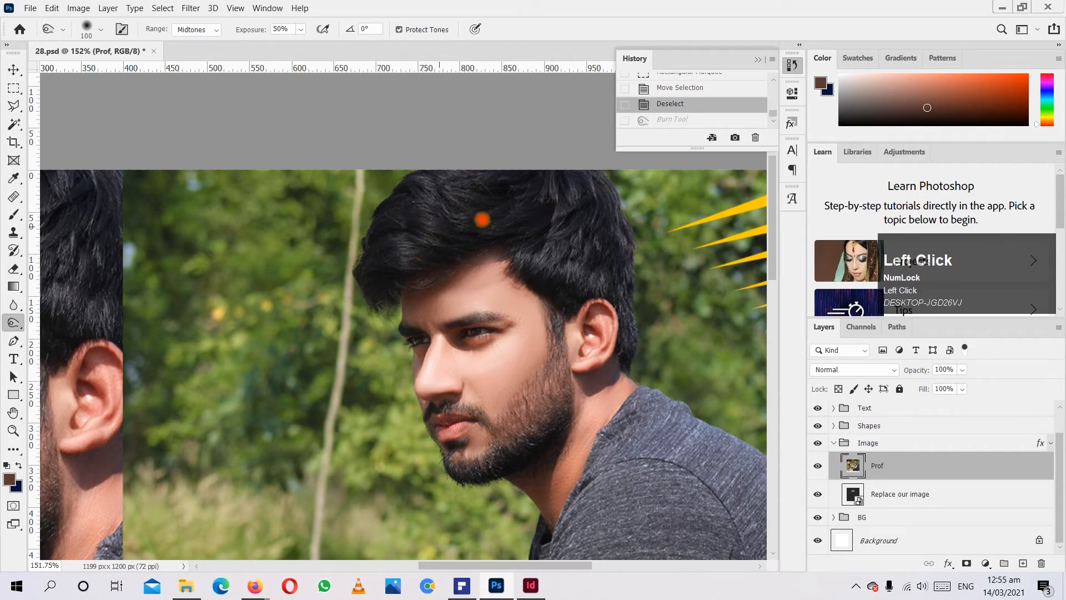
{"action": "left_click_drag", "start_coordinate": [625, 239], "coordinate": [616, 263]}
{"action": "left_click_drag", "start_coordinate": [592, 300], "coordinate": [507, 249]}
{"action": "scroll", "coordinate": [492, 295], "scroll_direction": "down", "scroll_amount": 3, "text": "alt"}
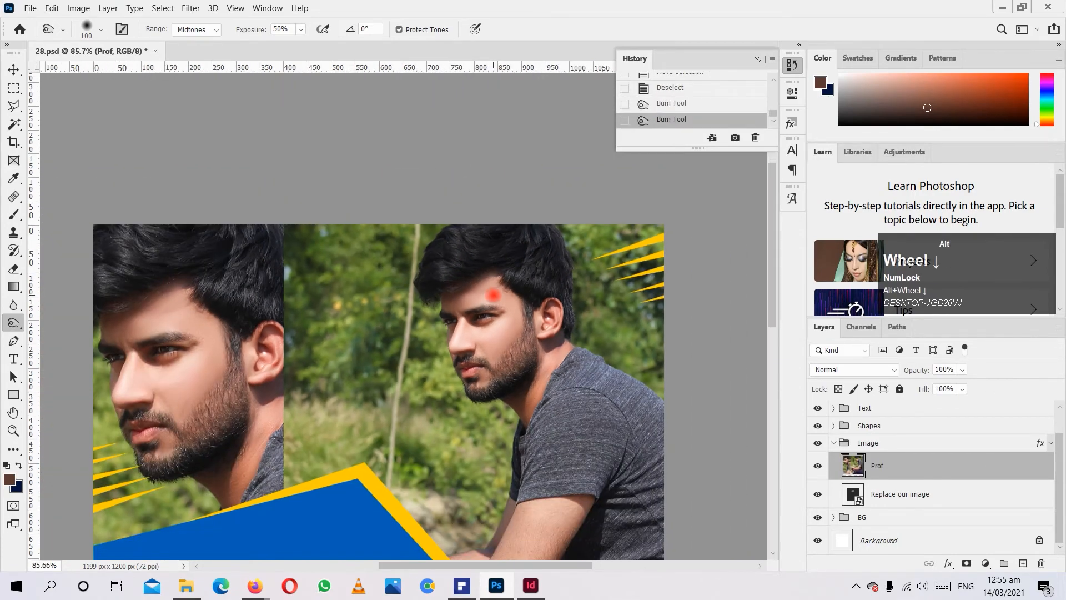
{"action": "left_click", "coordinate": [687, 89]}
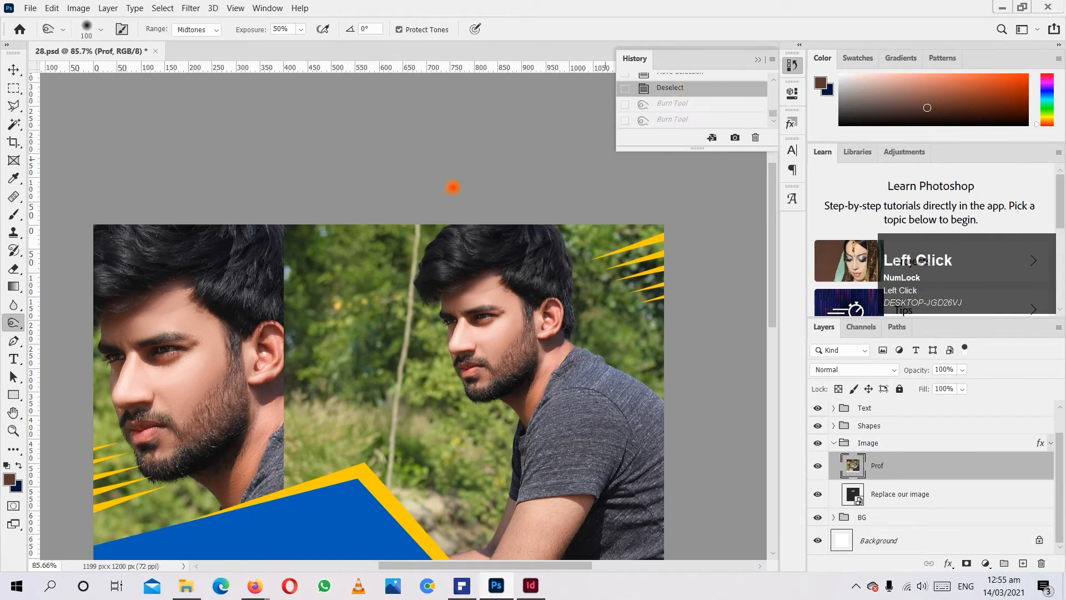
Choose the Pen tool and move the Prof layer out of the Image group to the top of the layer stack.
{"action": "left_click", "coordinate": [13, 340]}
{"action": "left_click", "coordinate": [70, 341]}
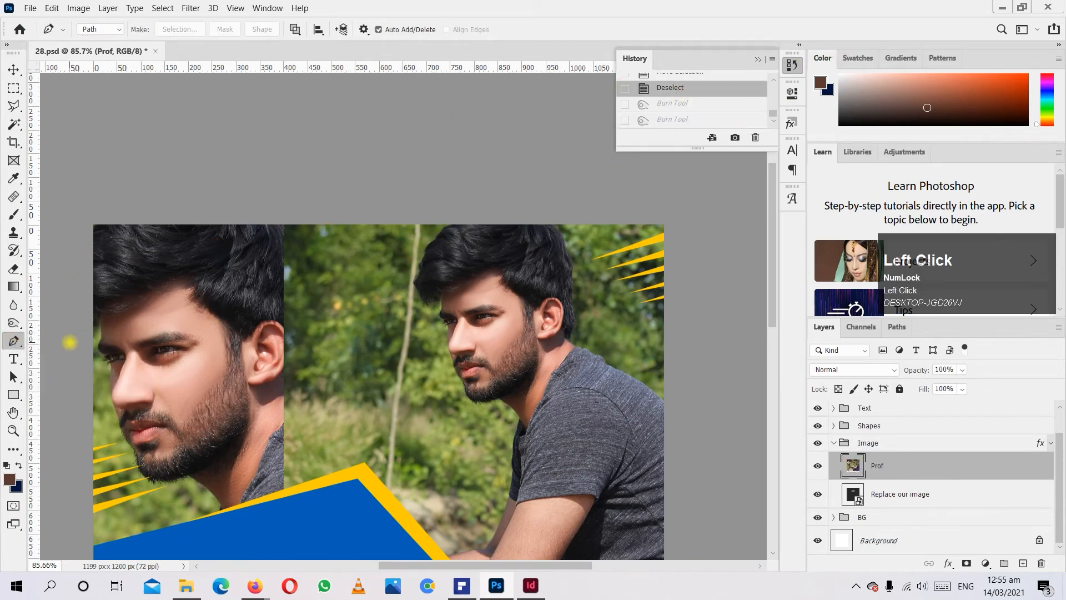
{"action": "scroll", "coordinate": [501, 323], "scroll_direction": "down", "scroll_amount": 2, "text": "alt"}
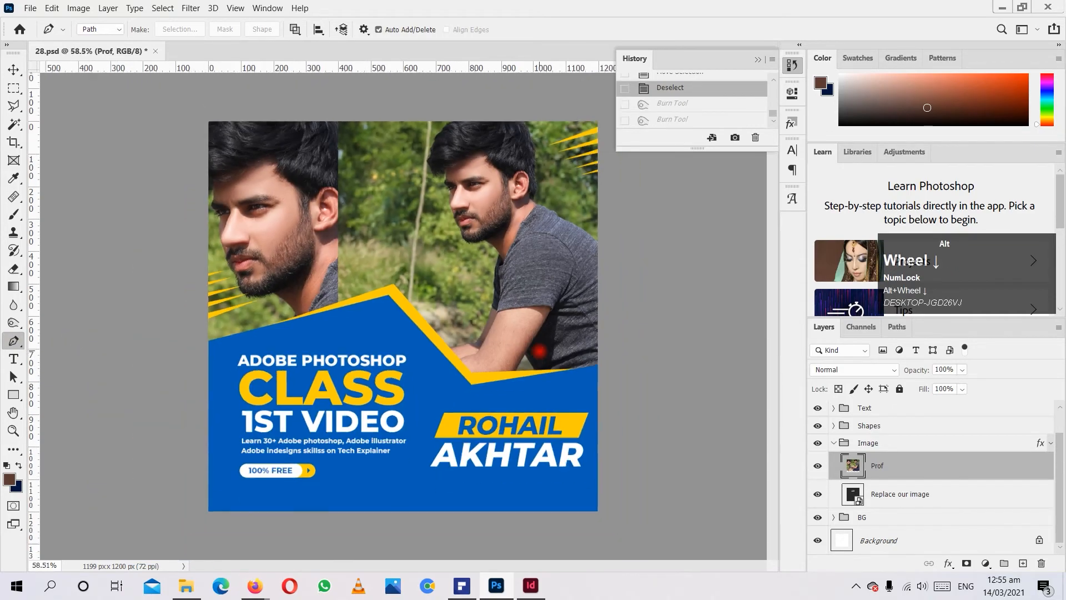
{"action": "scroll", "coordinate": [509, 251], "scroll_direction": "up", "scroll_amount": 3, "text": "alt"}
{"action": "scroll", "coordinate": [500, 249], "scroll_direction": "up", "scroll_amount": 2}
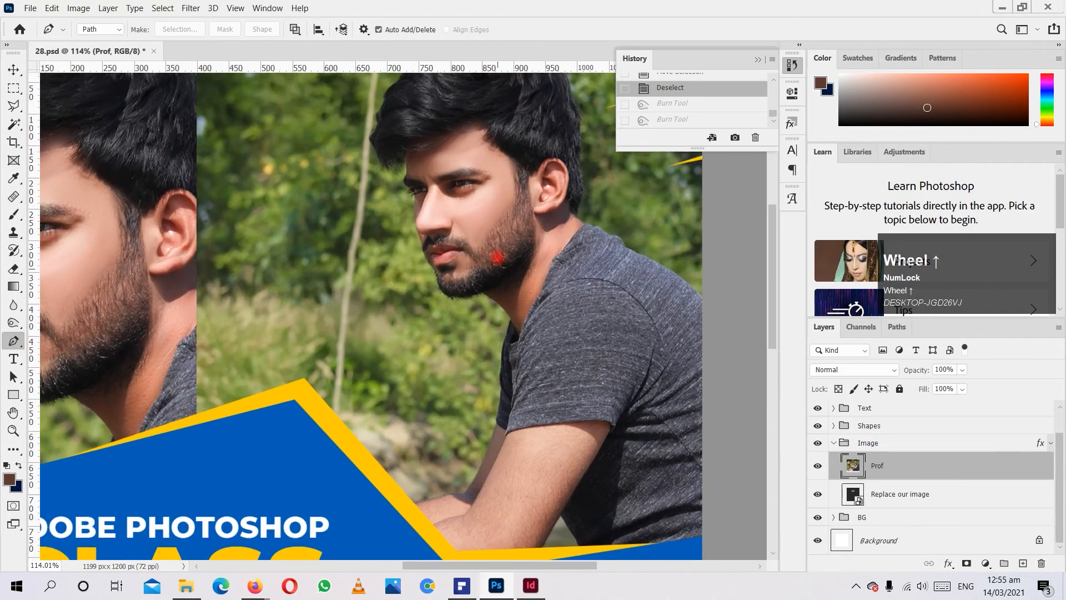
{"action": "scroll", "coordinate": [491, 114], "scroll_direction": "up", "scroll_amount": 2}
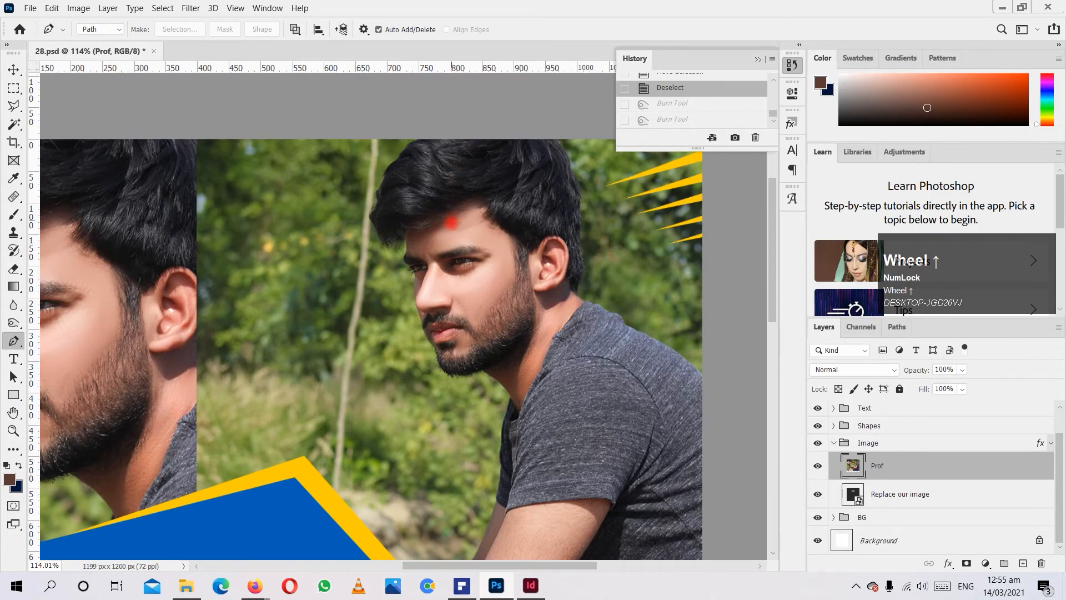
{"action": "scroll", "coordinate": [451, 222], "scroll_direction": "up", "scroll_amount": 2, "text": "alt"}
{"action": "scroll", "coordinate": [451, 222], "scroll_direction": "down", "scroll_amount": 1, "text": "alt"}
{"action": "left_click_drag", "start_coordinate": [943, 462], "coordinate": [891, 413]}
{"action": "scroll", "coordinate": [533, 247], "scroll_direction": "down", "scroll_amount": 2, "text": "alt"}
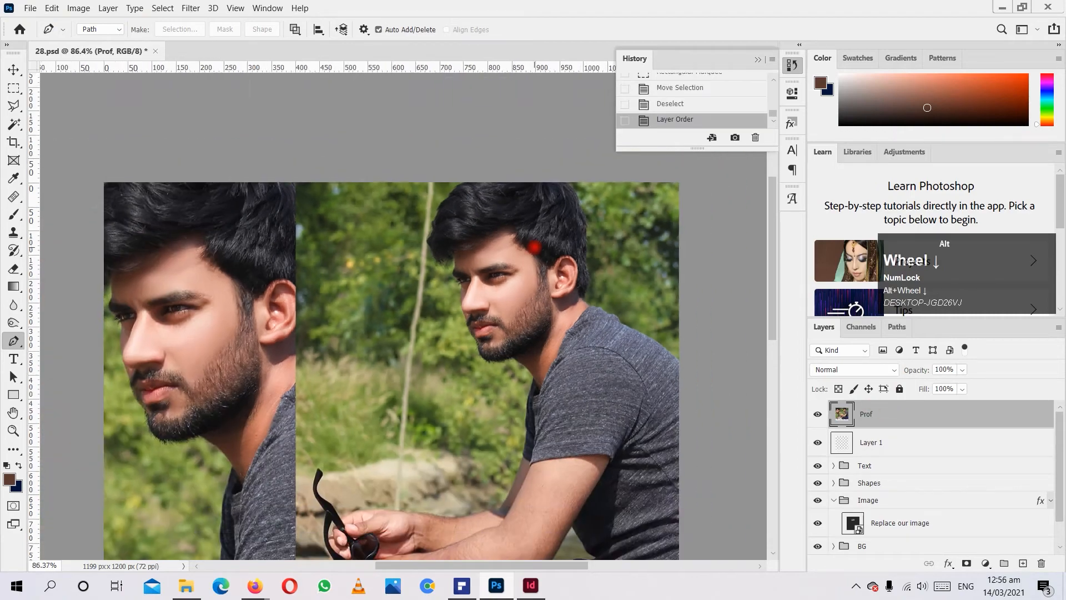
Start a Pen path at the base of the neck and add a curved anchor point on the shirt's front edge.
{"action": "scroll", "coordinate": [533, 247], "scroll_direction": "down", "scroll_amount": 2, "text": "alt"}
{"action": "scroll", "coordinate": [500, 239], "scroll_direction": "up", "scroll_amount": 7, "text": "alt"}
{"action": "scroll", "coordinate": [521, 291], "scroll_direction": "down", "scroll_amount": 1}
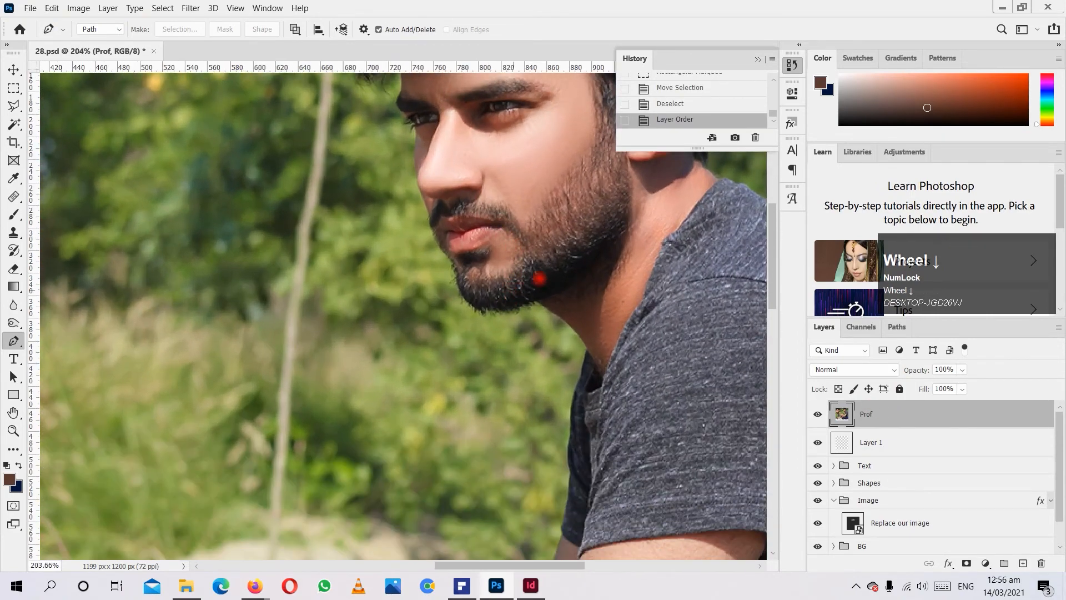
{"action": "scroll", "coordinate": [557, 346], "scroll_direction": "down", "scroll_amount": 1}
{"action": "left_click", "coordinate": [586, 303]}
{"action": "scroll", "coordinate": [580, 311], "scroll_direction": "down", "scroll_amount": 2}
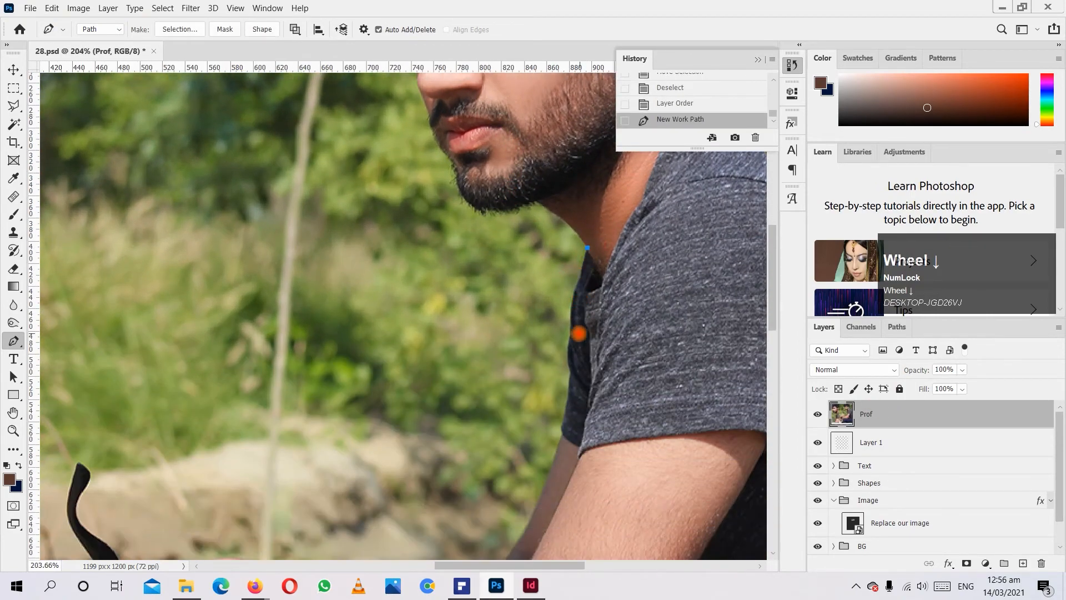
{"action": "left_click_drag", "start_coordinate": [571, 312], "coordinate": [579, 329]}
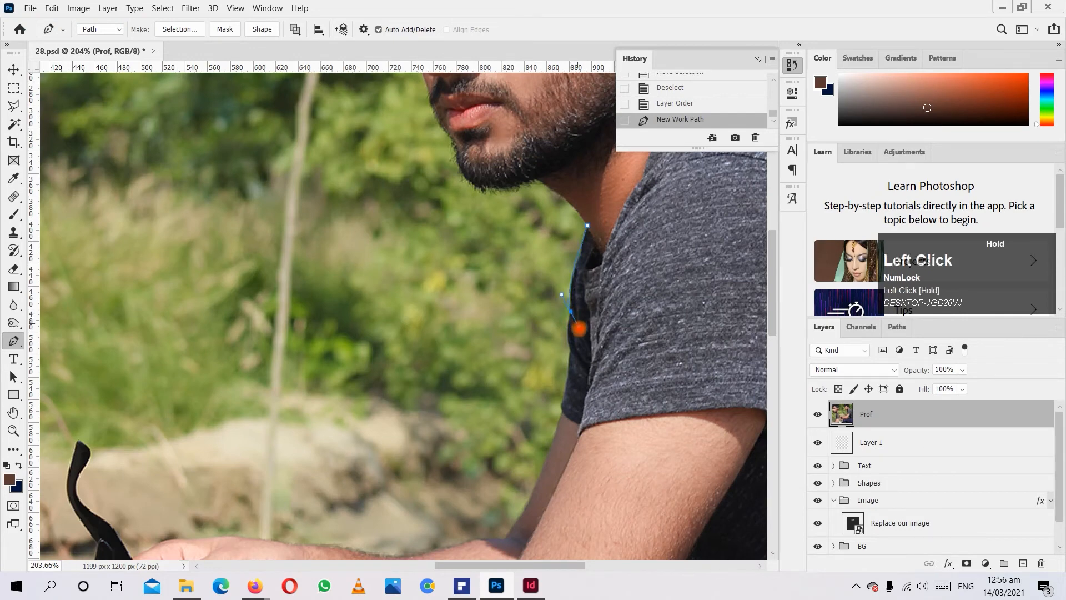
{"action": "left_click", "coordinate": [574, 348]}
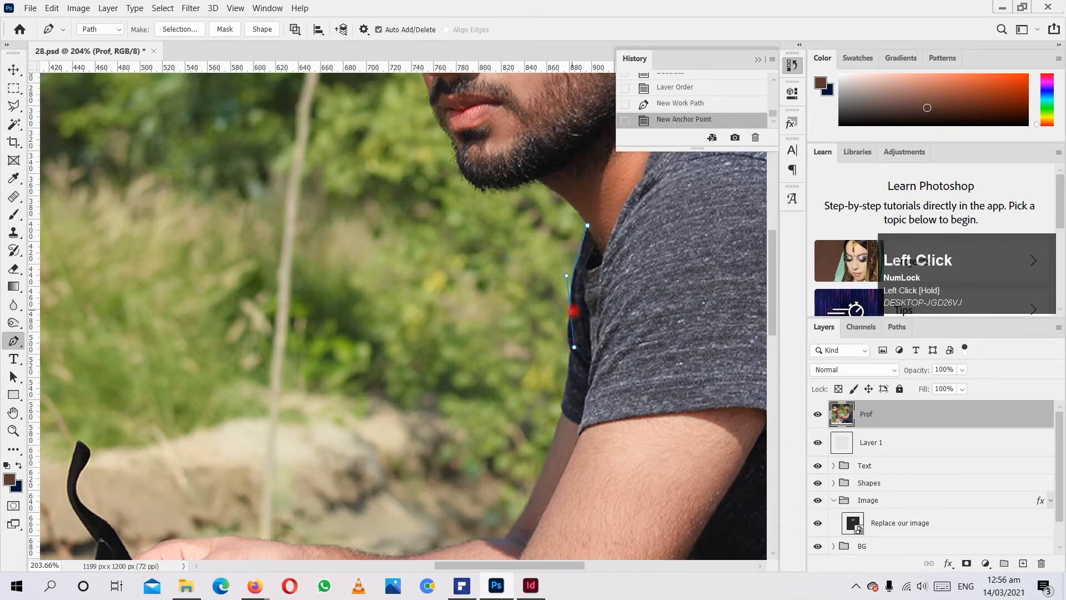
Try removing the curved anchor's outgoing handle and adding points farther down the shirt's front edge, and undo these path edits.
{"action": "key", "text": "alt"}
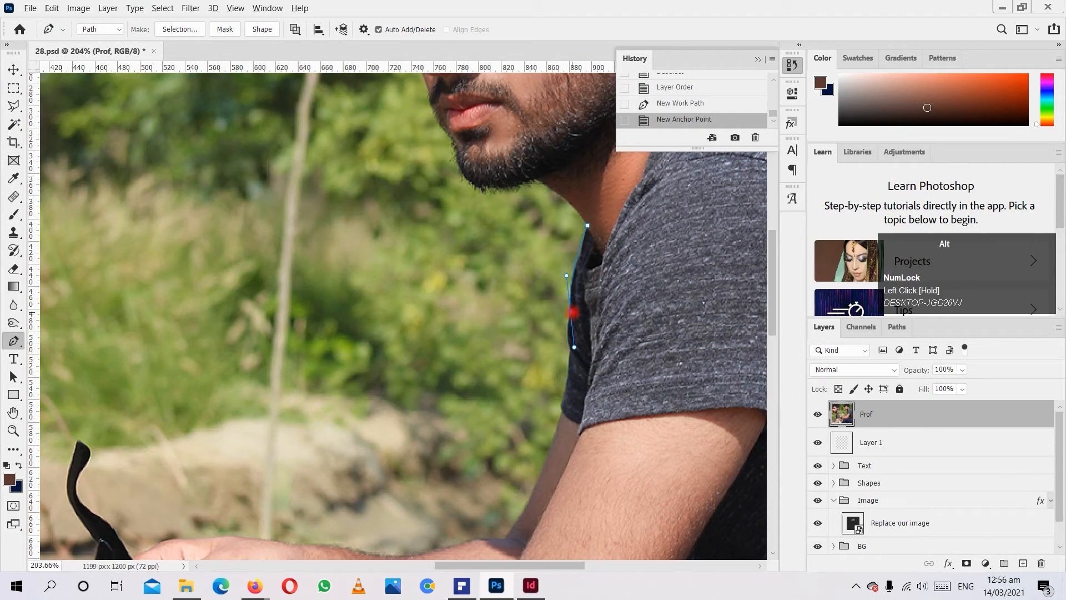
{"action": "left_click", "coordinate": [571, 312], "text": "alt"}
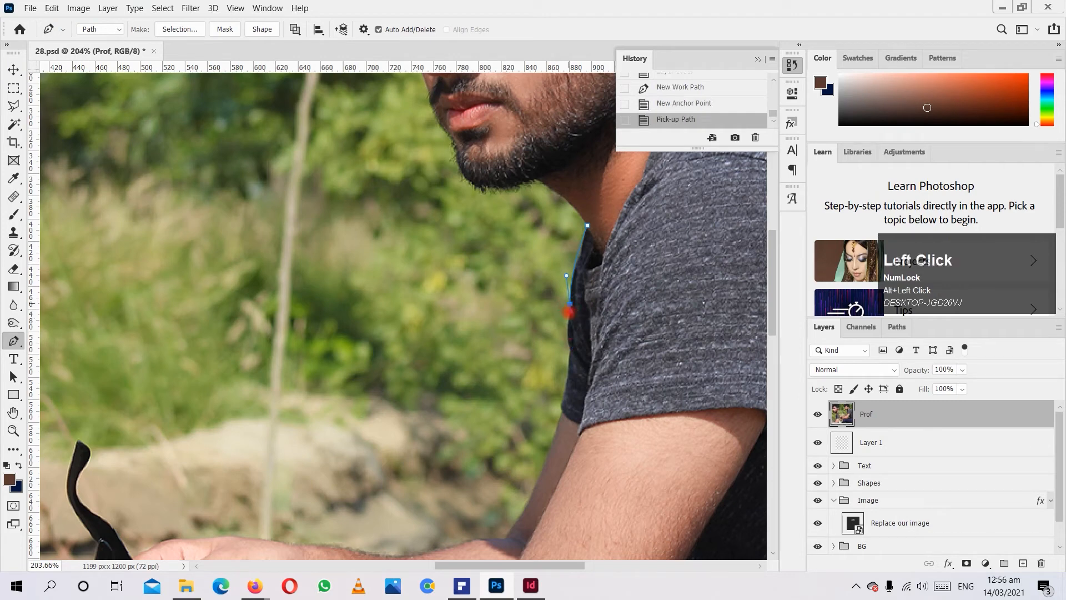
{"action": "key", "text": "ctrl+z"}
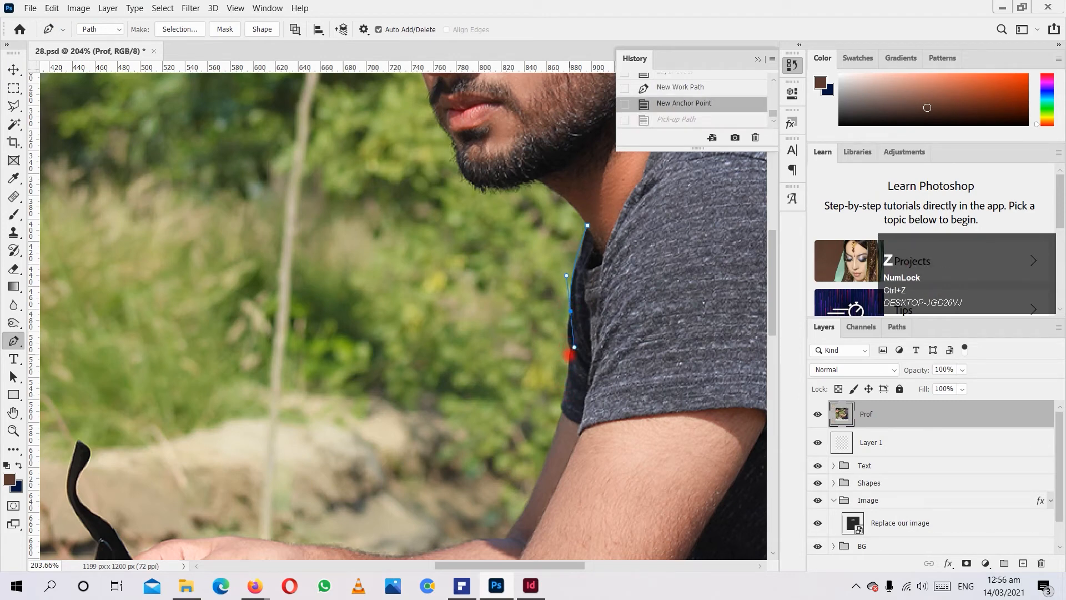
{"action": "left_click_drag", "start_coordinate": [564, 388], "coordinate": [549, 388]}
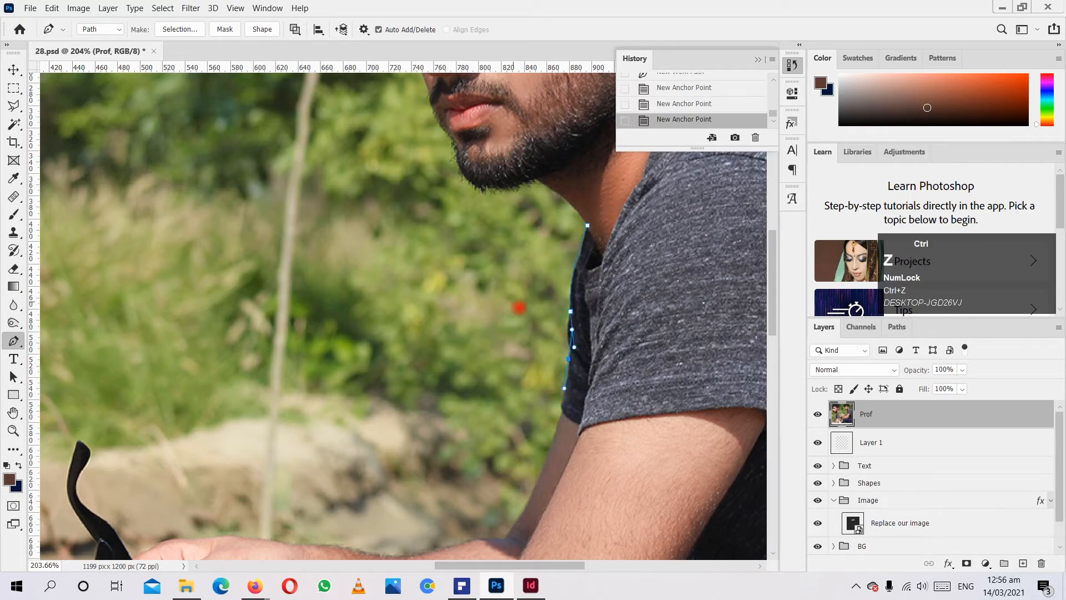
{"action": "key", "text": "ctrl+z"}
{"action": "key", "text": "ctrl+z"}
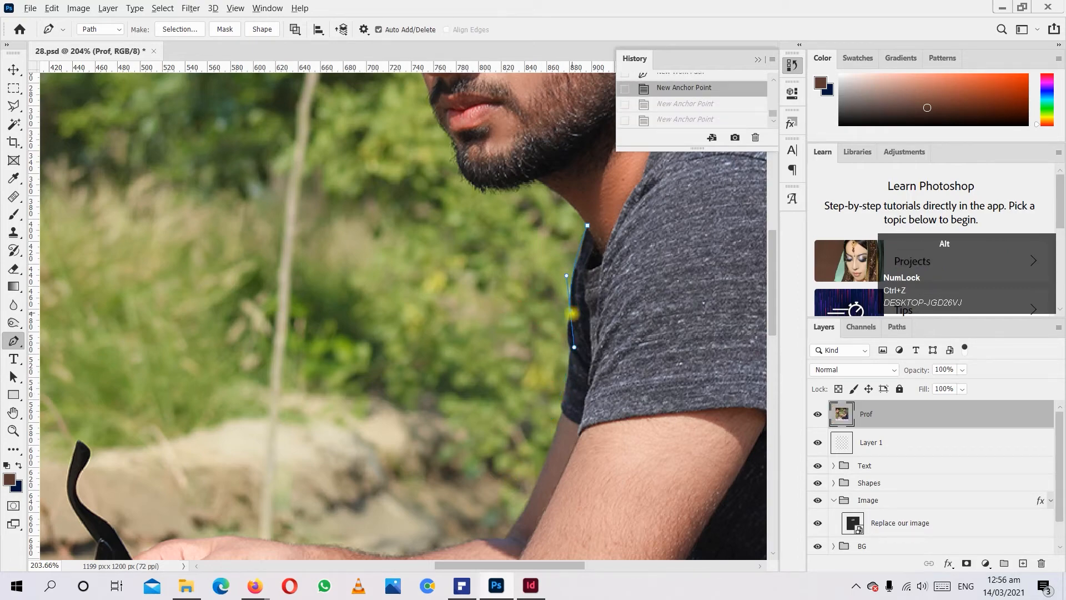
Remove the anchor's outgoing handle, add another curved anchor lower on the shirt's front edge, and remove its outgoing handle too.
{"action": "left_click", "coordinate": [571, 313], "text": "alt"}
{"action": "scroll", "coordinate": [575, 333], "scroll_direction": "up", "scroll_amount": 4}
{"action": "left_click_drag", "start_coordinate": [560, 328], "coordinate": [569, 364]}
{"action": "left_click", "coordinate": [561, 327], "text": "alt"}
{"action": "scroll", "coordinate": [561, 328], "scroll_direction": "down", "scroll_amount": 5}
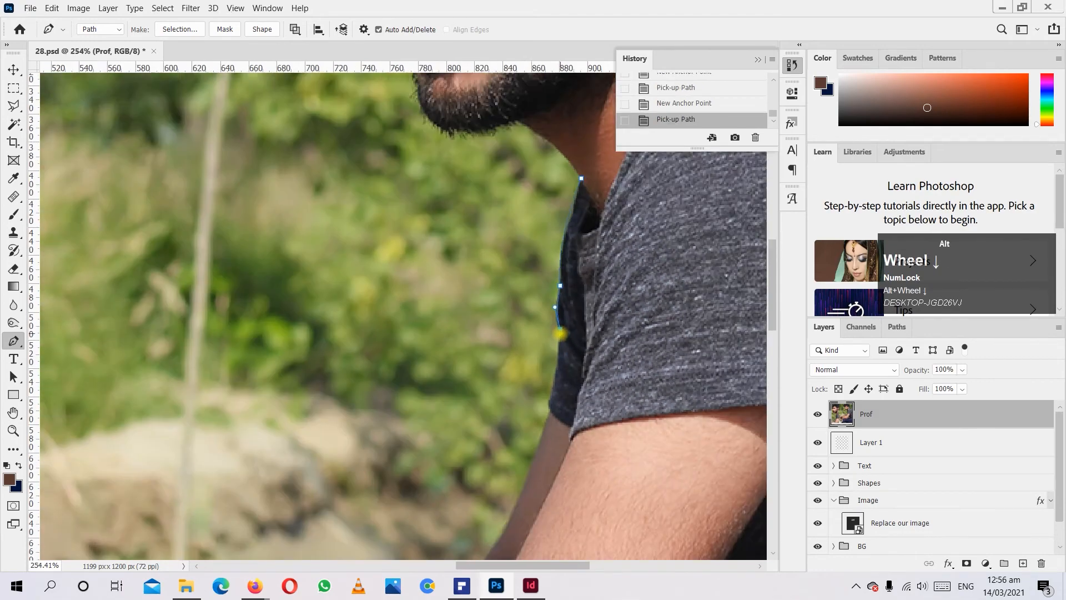
Continue the path down the arm's outer edge, curve it back up across the forearm and sleeve, and close it at the neck.
{"action": "left_click", "coordinate": [543, 420]}
{"action": "left_click", "coordinate": [534, 442]}
{"action": "left_click", "coordinate": [525, 458]}
{"action": "left_click", "coordinate": [515, 477]}
{"action": "left_click", "coordinate": [493, 498]}
{"action": "left_click_drag", "start_coordinate": [515, 539], "coordinate": [586, 523]}
{"action": "left_click_drag", "start_coordinate": [626, 506], "coordinate": [625, 443]}
{"action": "left_click_drag", "start_coordinate": [617, 355], "coordinate": [612, 315]}
{"action": "left_click_drag", "start_coordinate": [589, 277], "coordinate": [586, 260]}
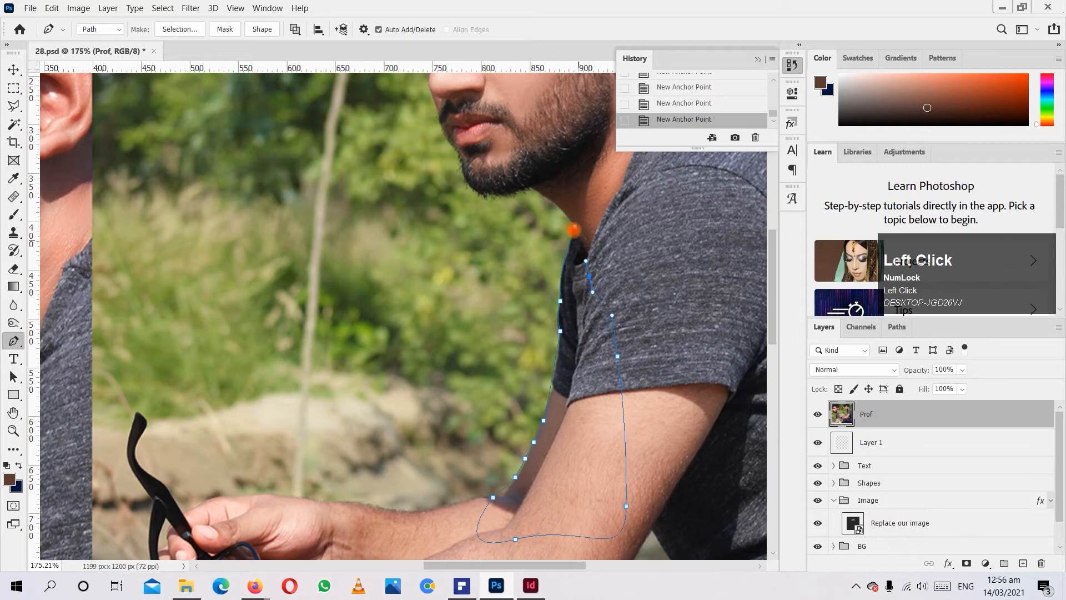
{"action": "left_click", "coordinate": [576, 227]}
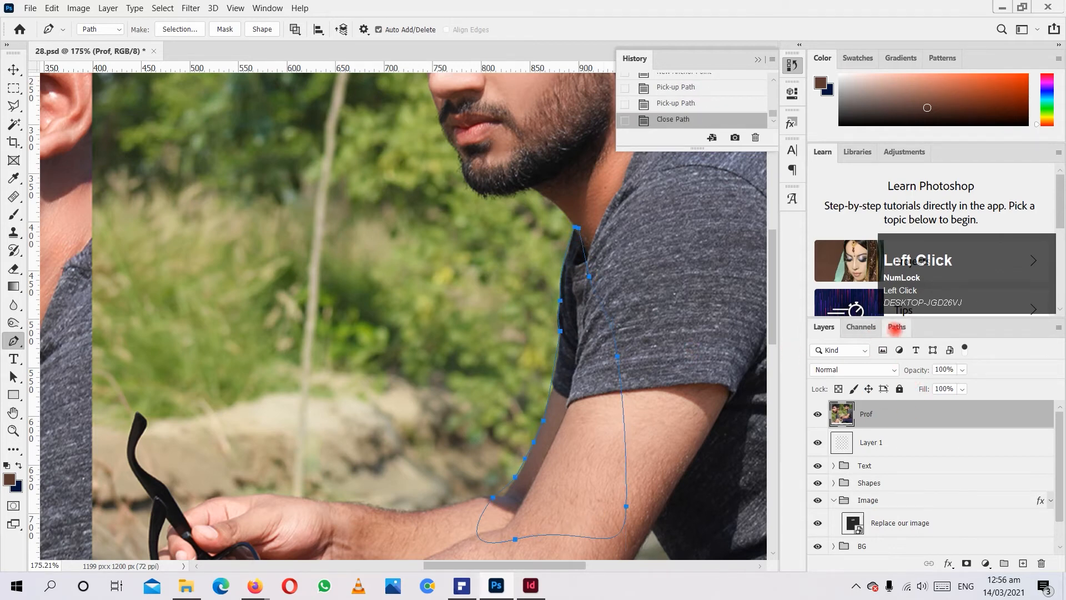
Save the work path as Path 1.
{"action": "left_click", "coordinate": [904, 328]}
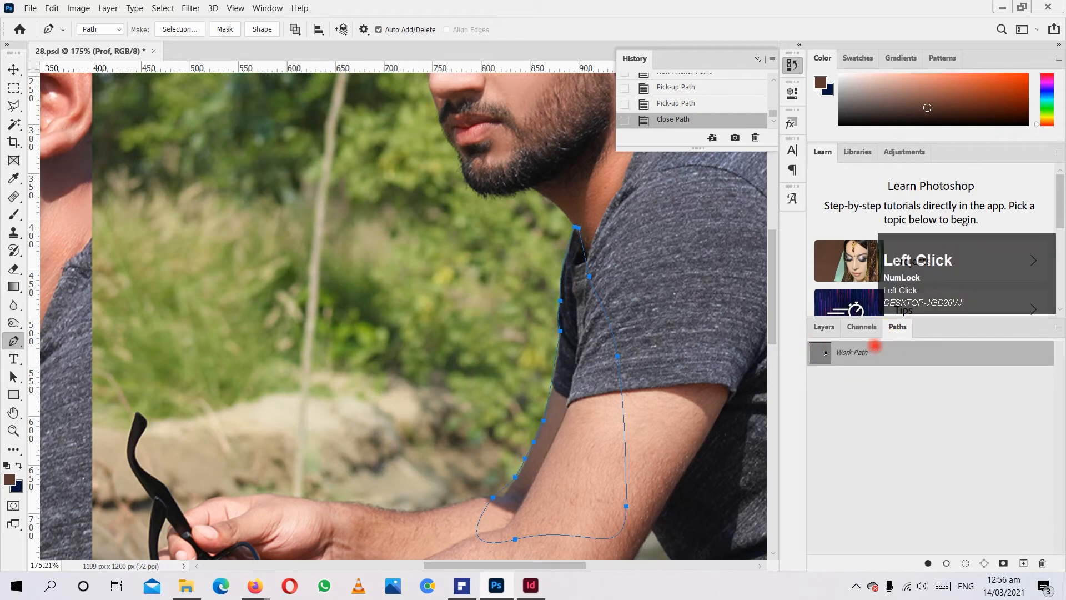
{"action": "double_click", "coordinate": [852, 353]}
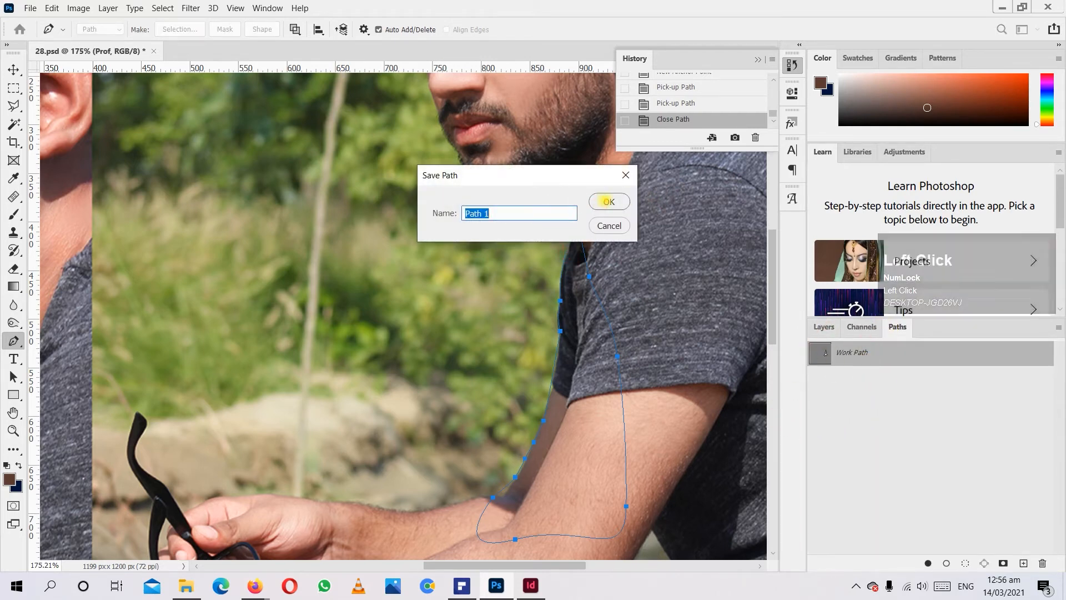
{"action": "left_click", "coordinate": [605, 201]}
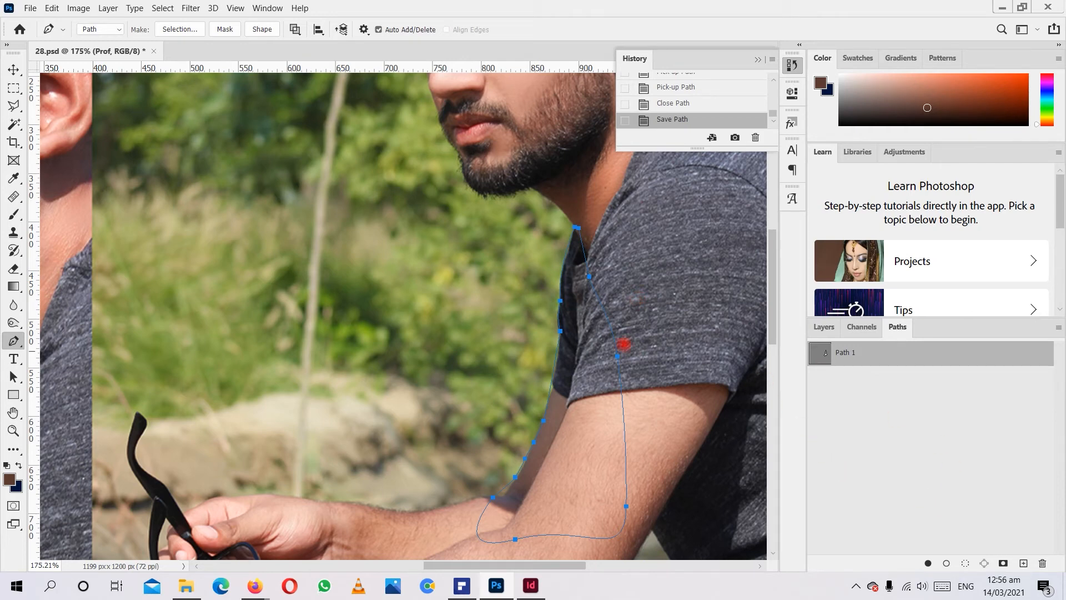
Deselect the saved path, check the layer list without the outline, and reselect Path 1.
{"action": "left_click", "coordinate": [868, 400]}
{"action": "left_click", "coordinate": [824, 326]}
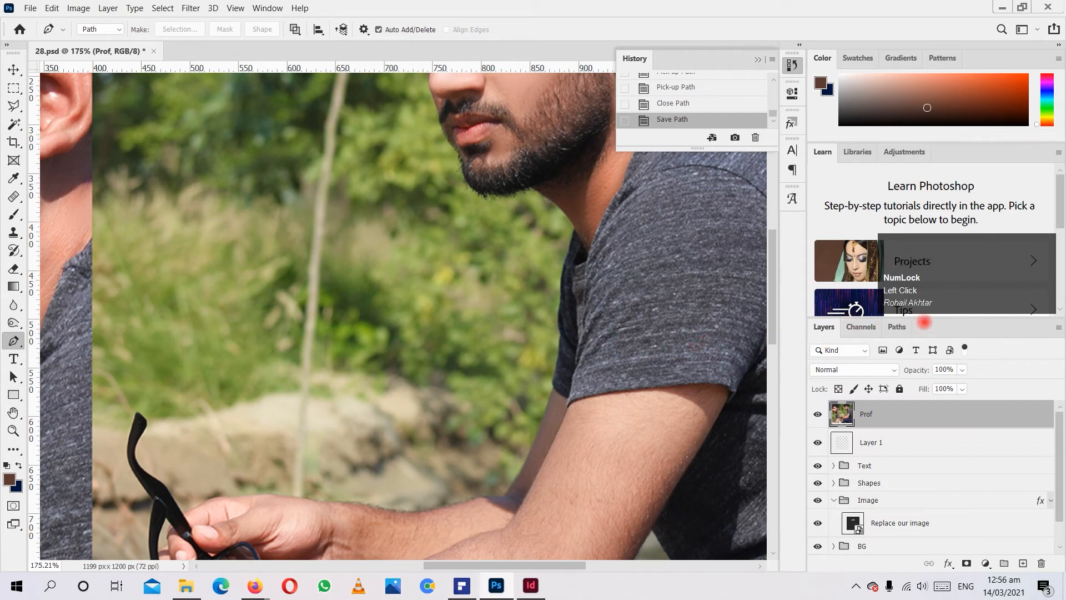
{"action": "left_click", "coordinate": [896, 326]}
{"action": "left_click", "coordinate": [839, 354]}
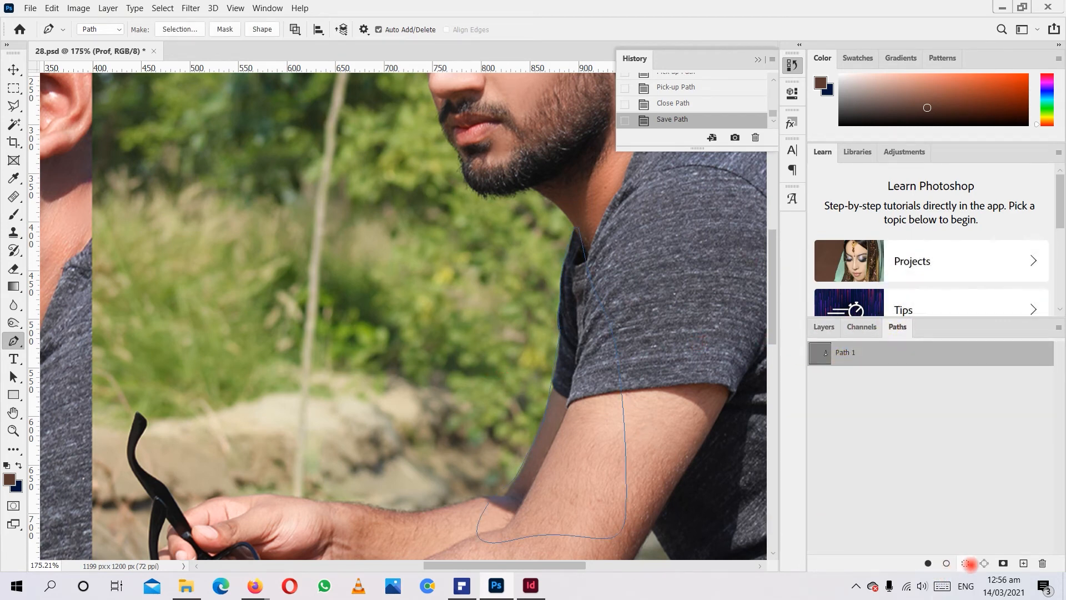
Load Path 1 as a selection, deselect it, and return to the layer list.
{"action": "left_click", "coordinate": [966, 563]}
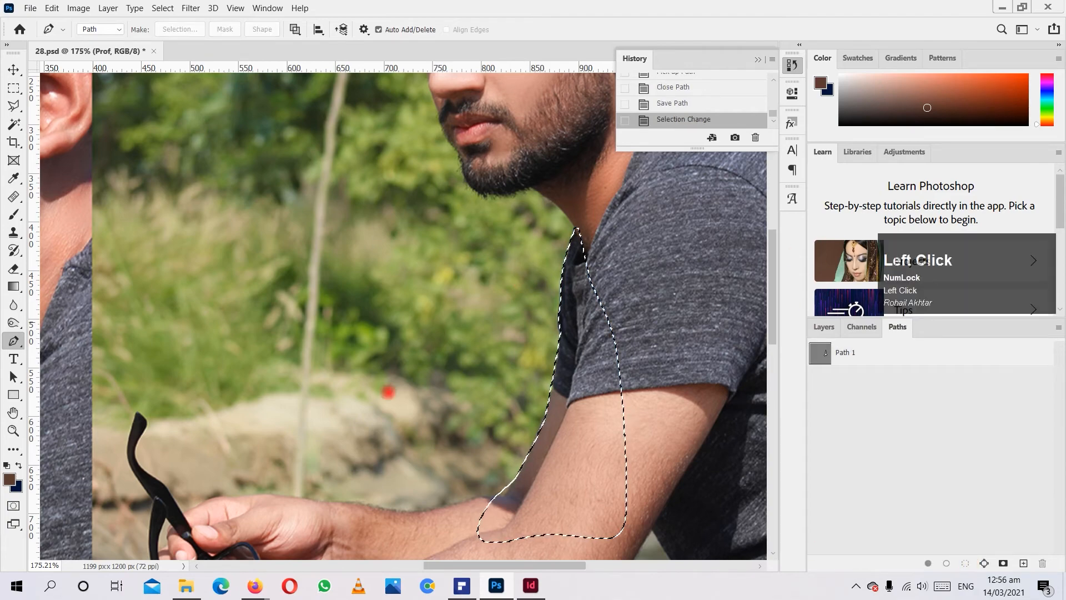
{"action": "key", "text": "ctrl+d"}
{"action": "scroll", "coordinate": [456, 428], "scroll_direction": "down", "scroll_amount": 5, "text": "alt"}
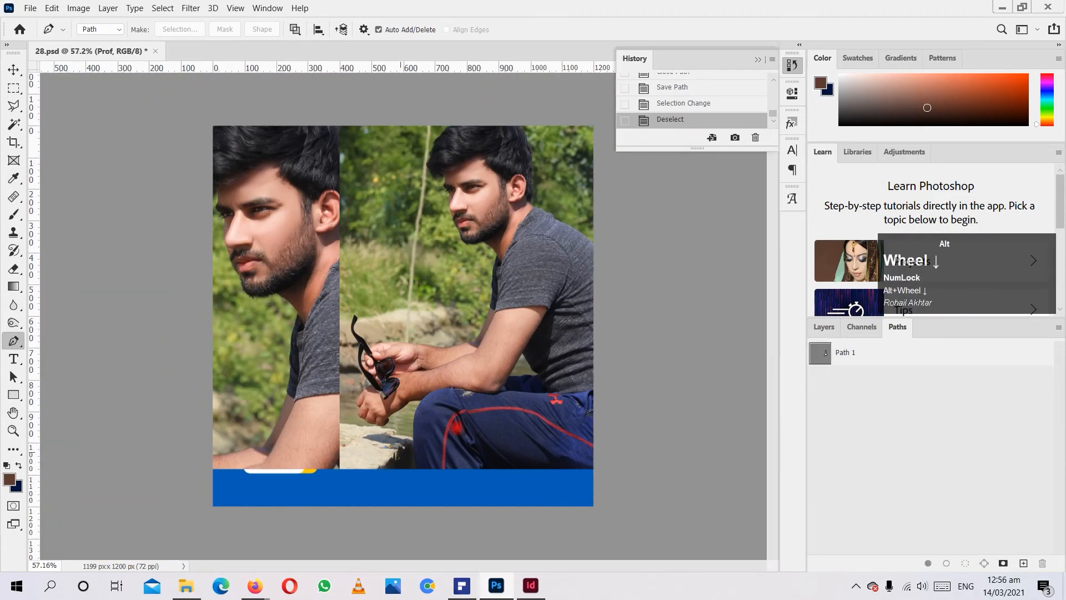
{"action": "left_click", "coordinate": [824, 326]}
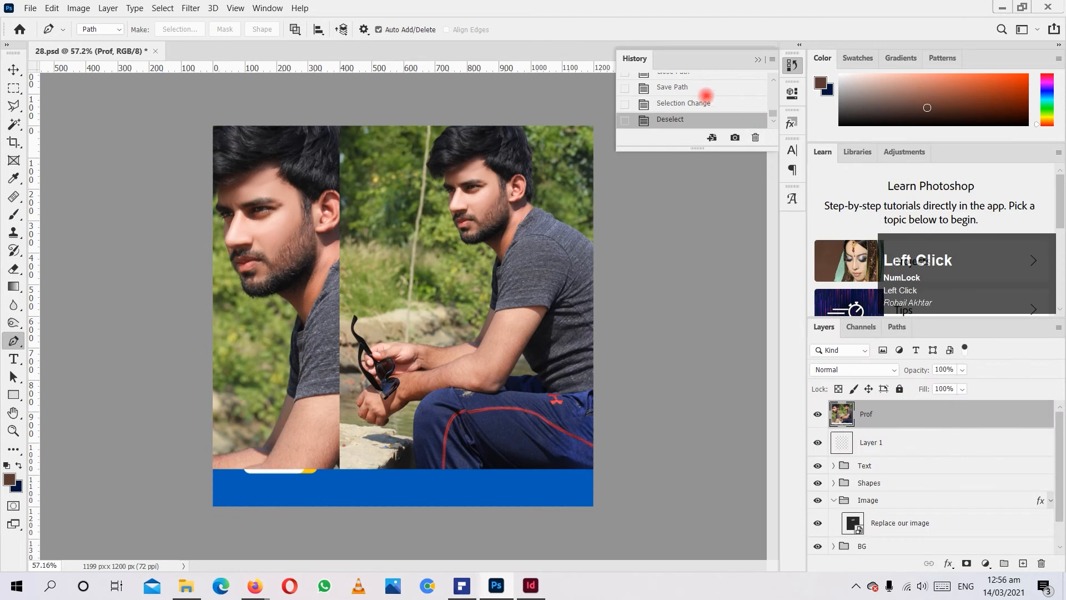
Revert the document in its history to the Deselect state just before the Layer Order change.
{"action": "scroll", "coordinate": [704, 107], "scroll_direction": "up", "scroll_amount": 1}
{"action": "left_click", "coordinate": [681, 111]}
{"action": "scroll", "coordinate": [683, 110], "scroll_direction": "up", "scroll_amount": 3}
{"action": "scroll", "coordinate": [684, 109], "scroll_direction": "down", "scroll_amount": 2}
{"action": "scroll", "coordinate": [686, 106], "scroll_direction": "up", "scroll_amount": 1}
{"action": "scroll", "coordinate": [689, 107], "scroll_direction": "up", "scroll_amount": 3}
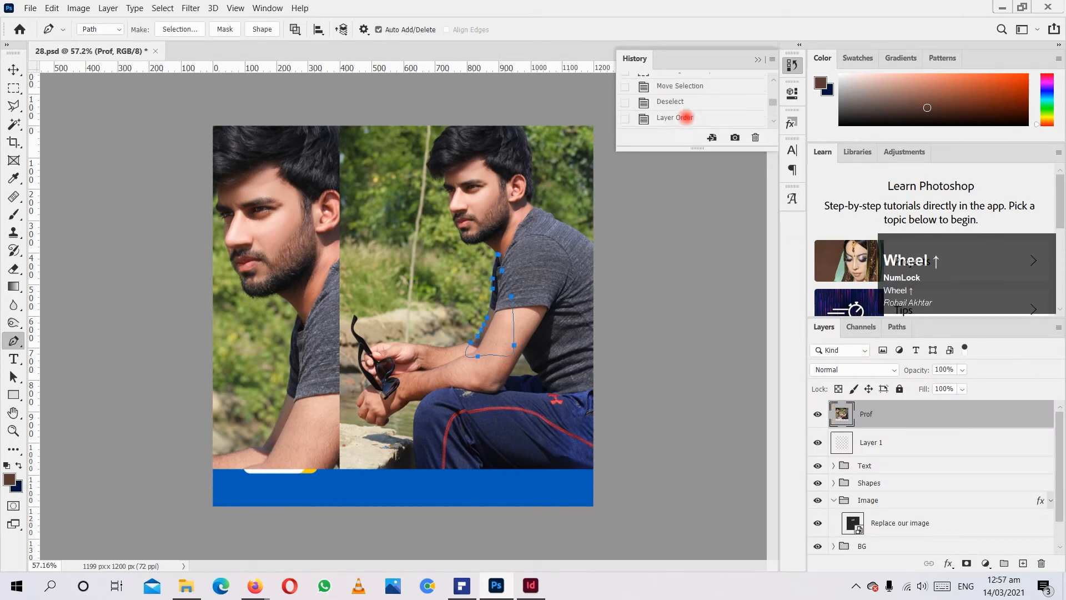
{"action": "left_click", "coordinate": [696, 94]}
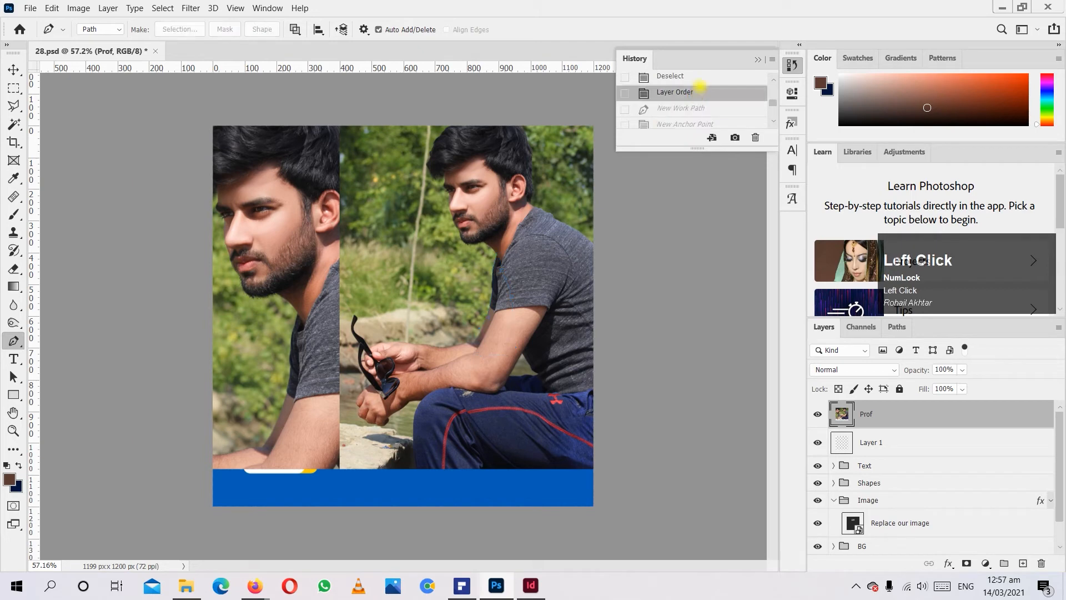
{"action": "left_click", "coordinate": [701, 79]}
{"action": "left_click", "coordinate": [14, 359]}
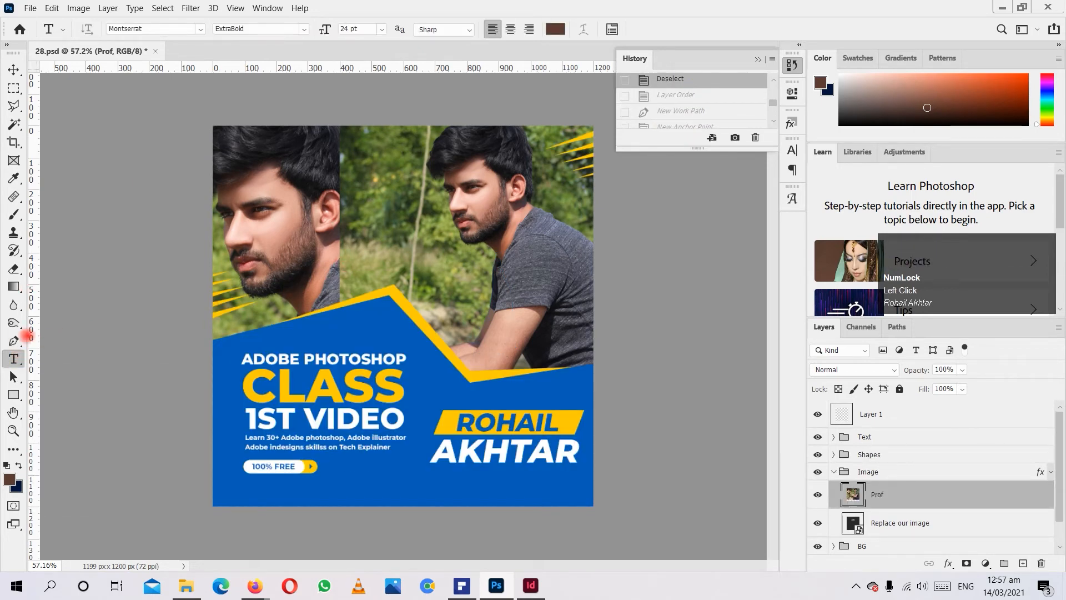
{"action": "left_click", "coordinate": [304, 195]}
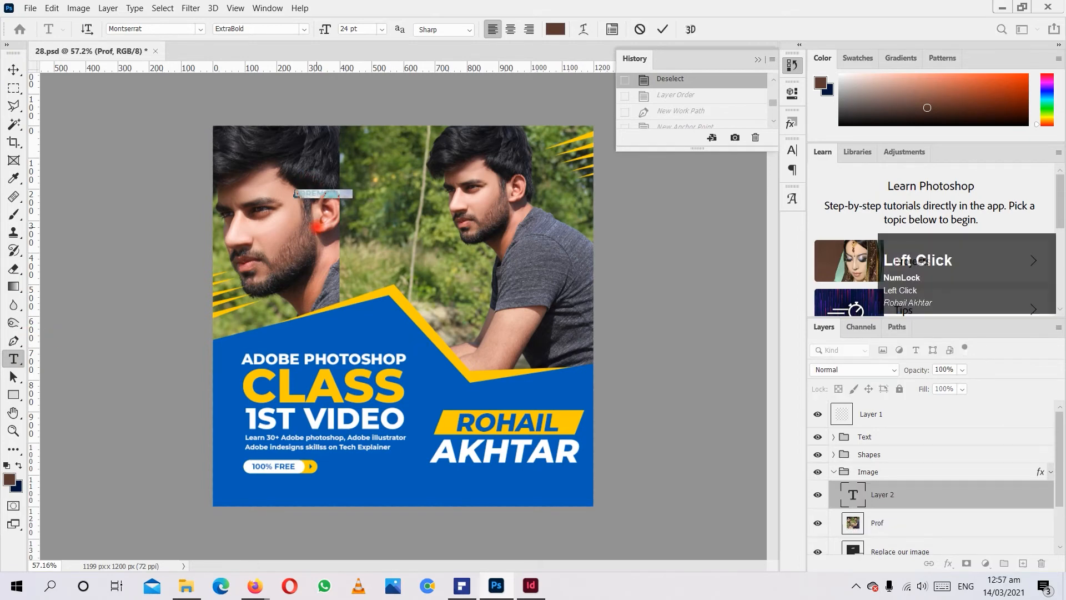
{"action": "scroll", "coordinate": [314, 222], "scroll_direction": "down", "scroll_amount": 2}
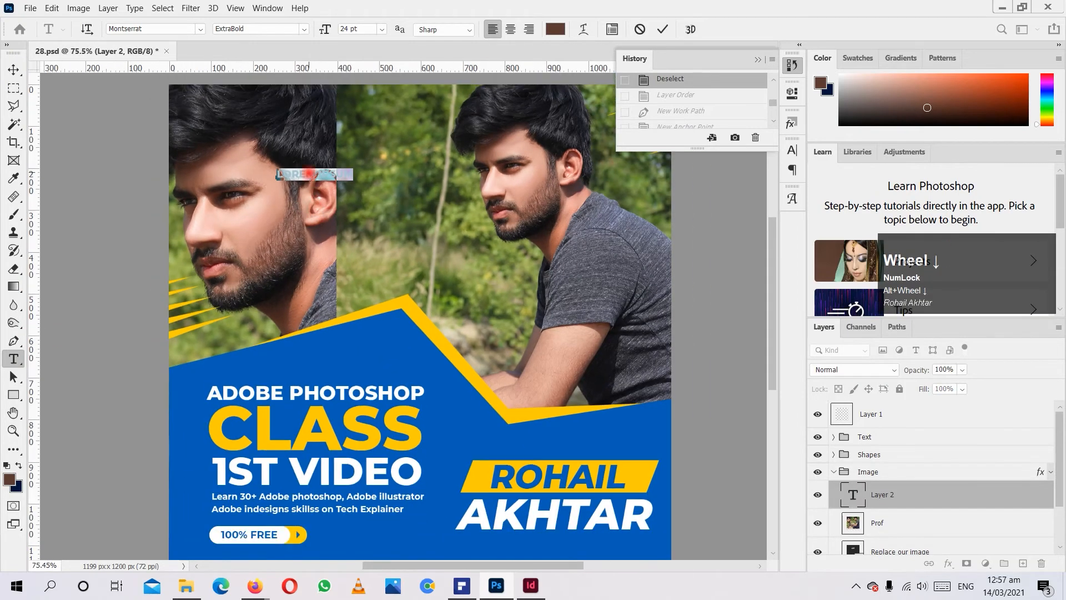
{"action": "type", "text": "oh"}
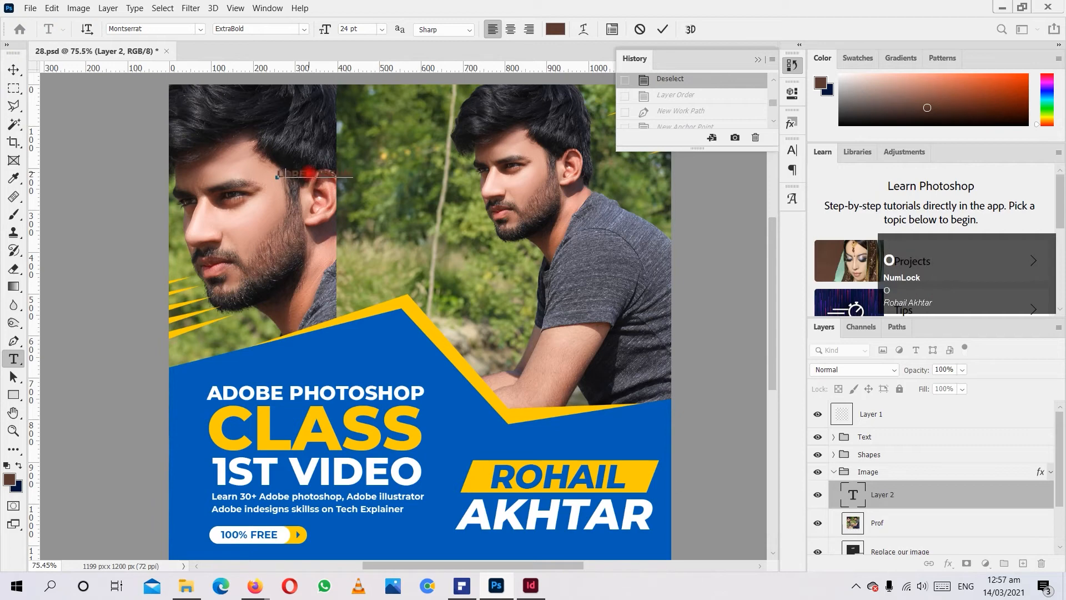
{"action": "key", "text": "ctrl+a"}
{"action": "left_click", "coordinate": [13, 69]}
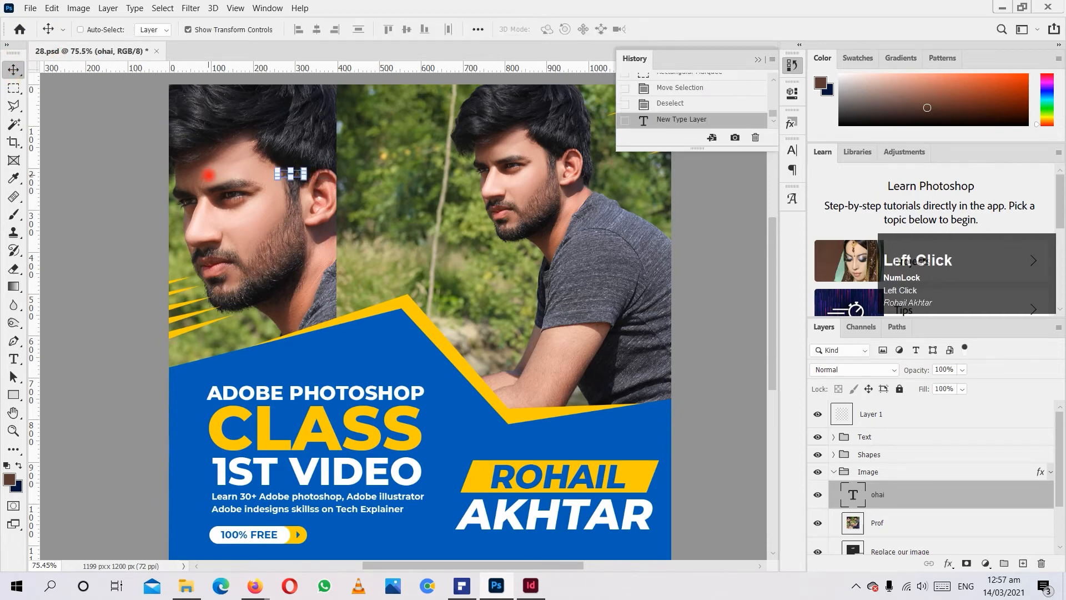
{"action": "key", "text": "Delete"}
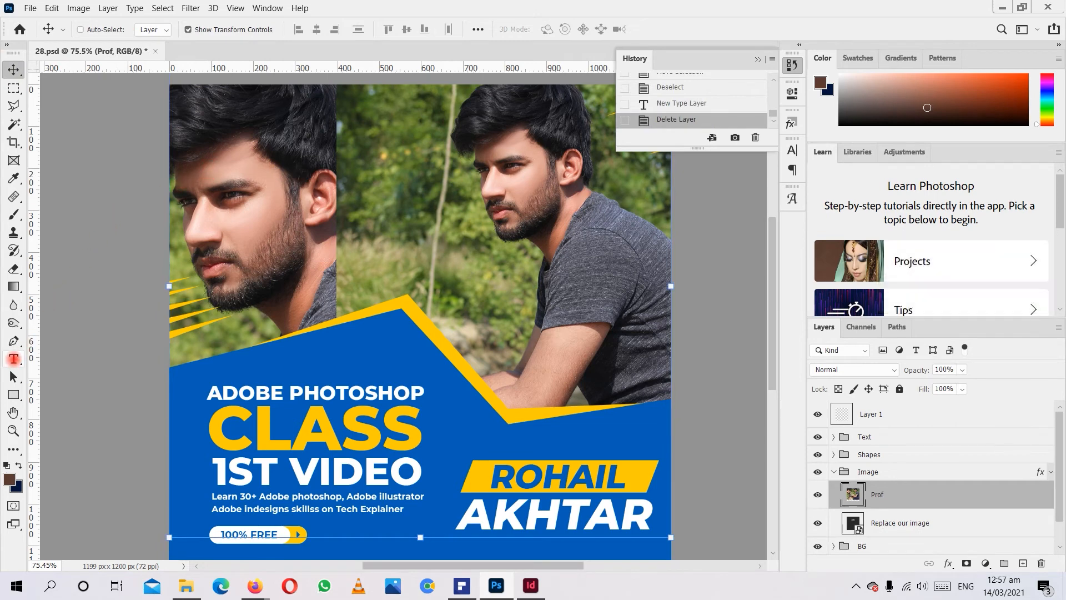
Add a horizontal text layer with the person's first name in capitals over the forehead of the large portrait.
{"action": "left_click", "coordinate": [13, 358]}
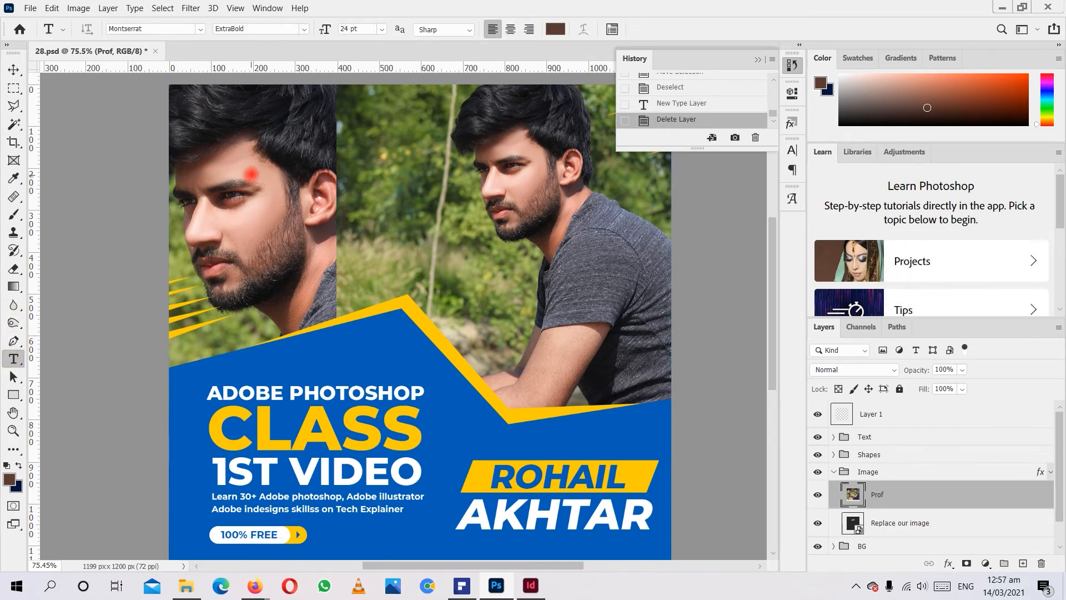
{"action": "left_click", "coordinate": [253, 156]}
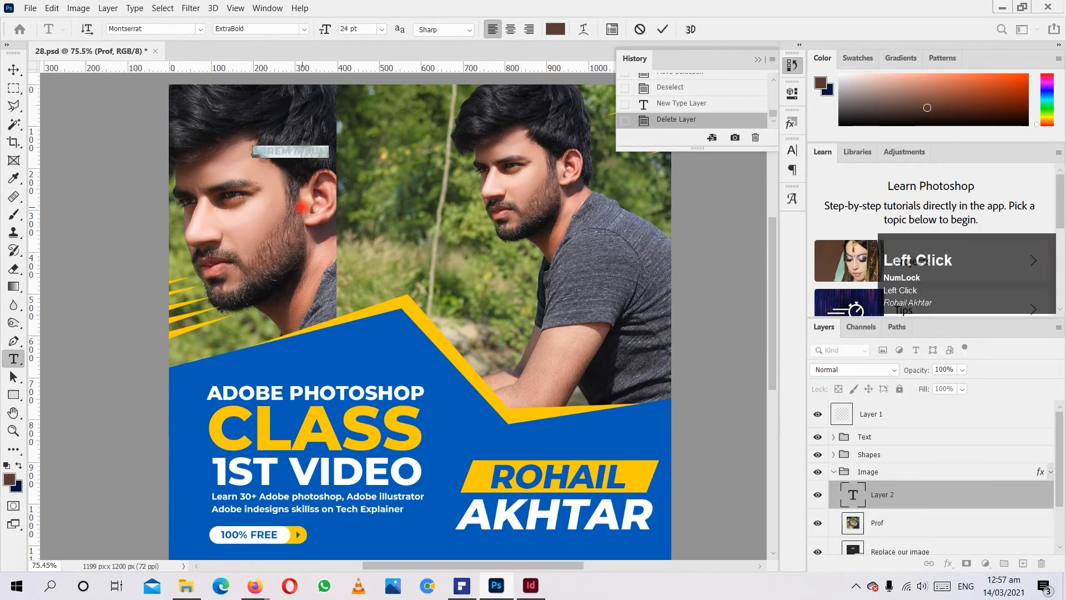
{"action": "key", "text": "ctrl+a"}
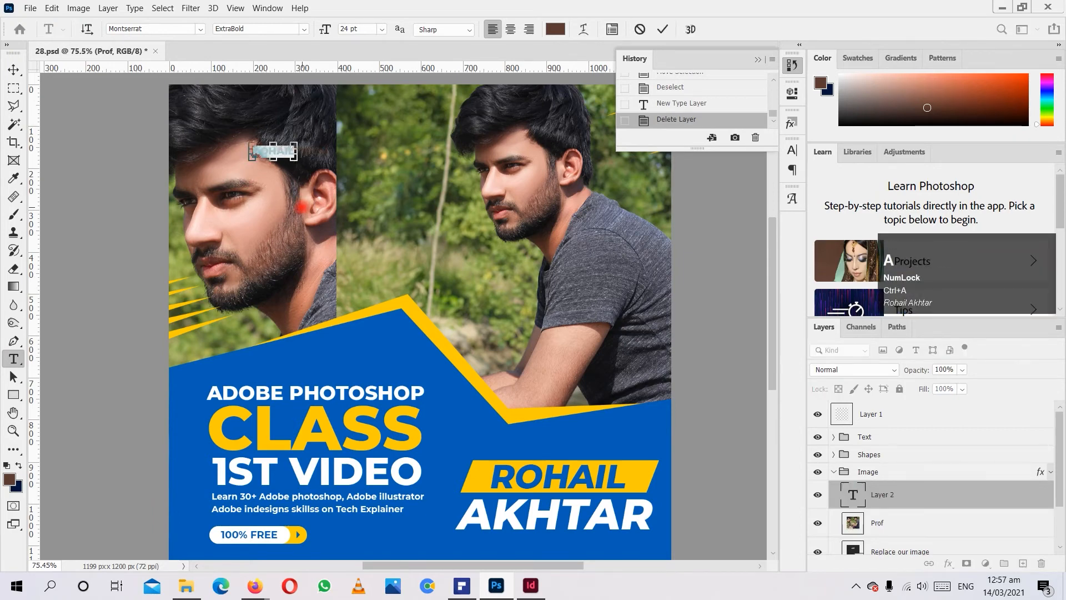
Select all of the new name text and colour it bright orange-red.
{"action": "left_click", "coordinate": [254, 156]}
{"action": "key", "text": "ctrl+a"}
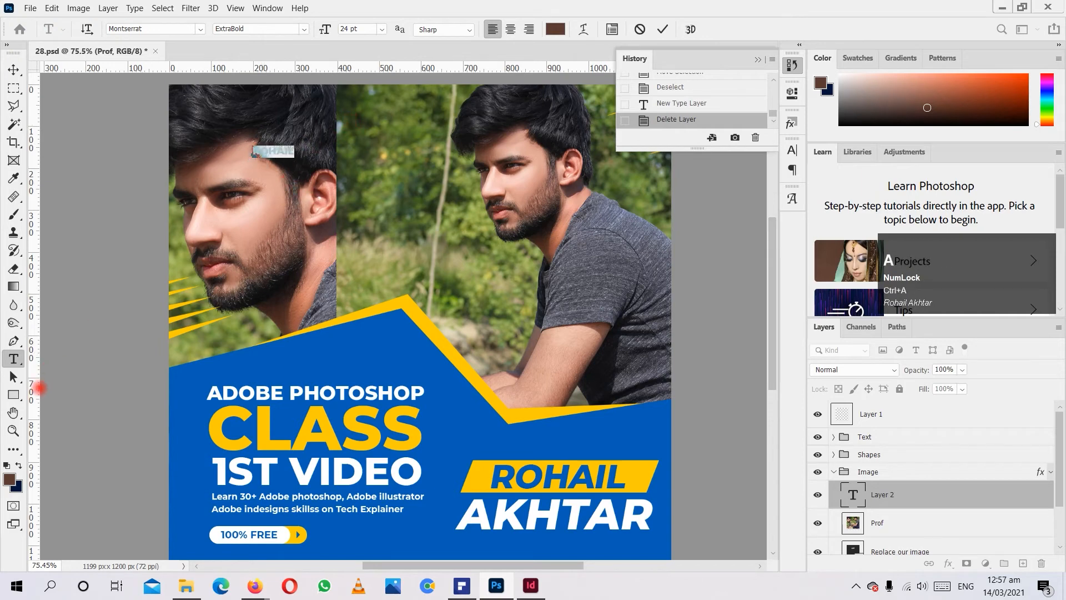
{"action": "left_click", "coordinate": [10, 479]}
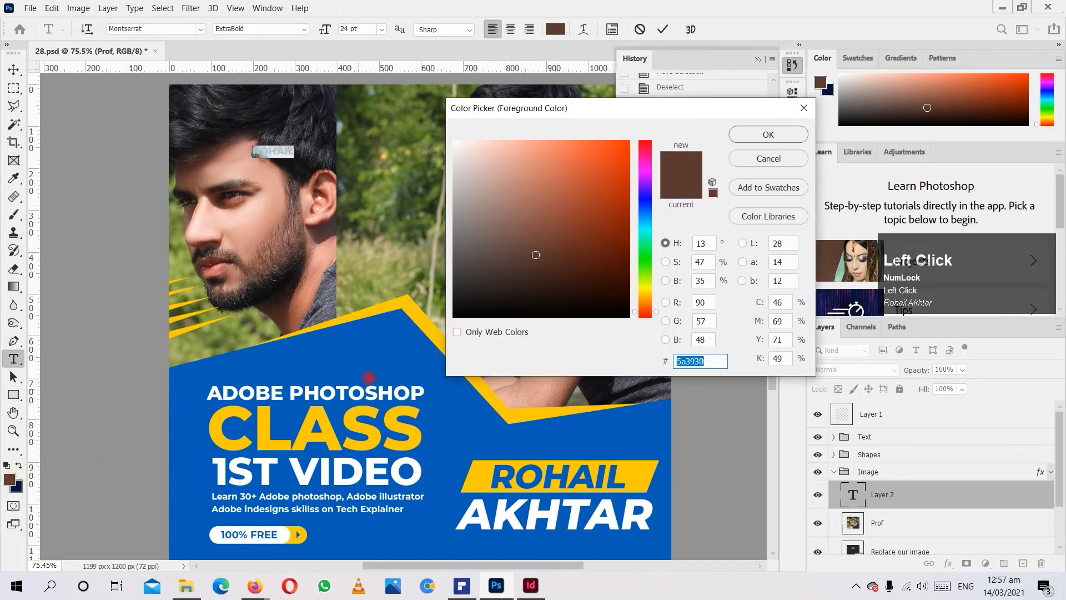
{"action": "left_click", "coordinate": [524, 216]}
{"action": "left_click", "coordinate": [766, 135]}
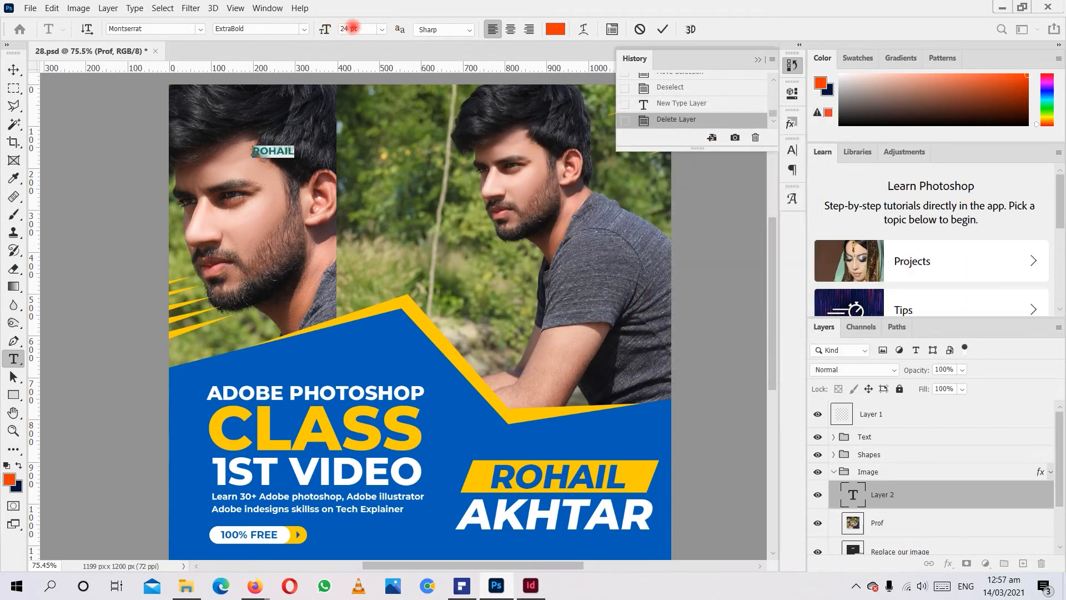
Enlarge the new name text to a font size of 132 pt and select all of it.
{"action": "left_click_drag", "start_coordinate": [325, 29], "coordinate": [401, 26]}
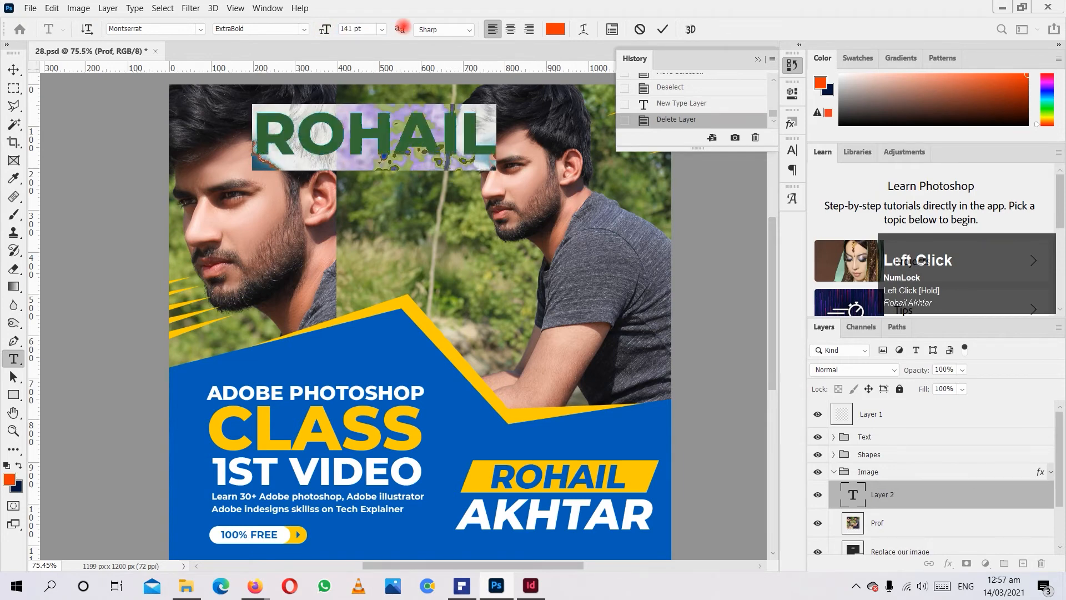
{"action": "mouse_move", "coordinate": [325, 29]}
{"action": "left_mouse_down"}
{"action": "mouse_move", "coordinate": [299, 32]}
{"action": "mouse_move", "coordinate": [322, 29]}
{"action": "left_mouse_up"}
{"action": "left_click", "coordinate": [335, 118]}
{"action": "key", "text": "ctrl+a"}
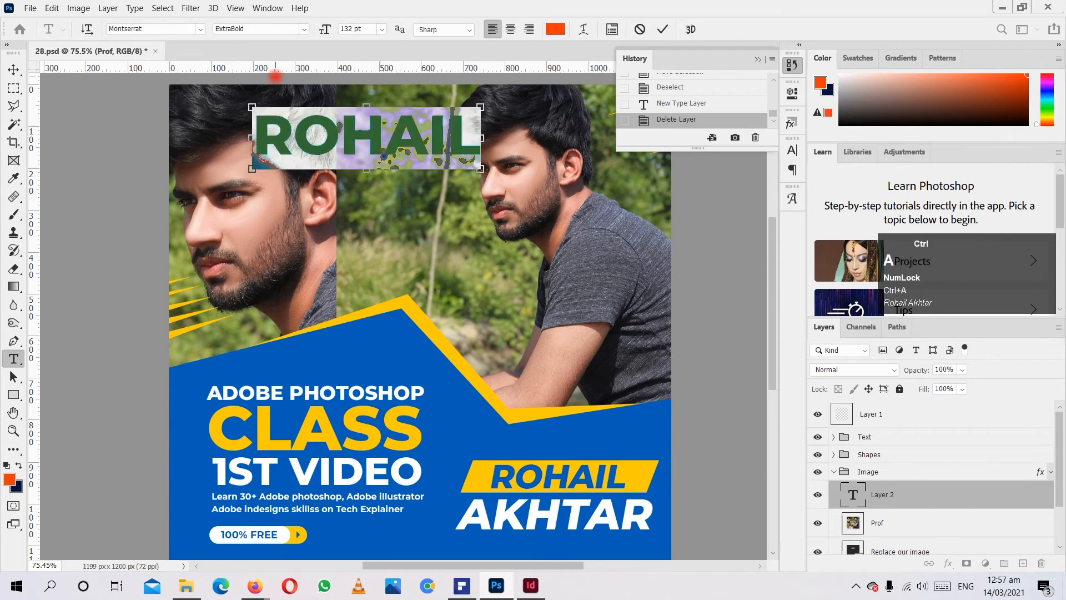
{"action": "left_click", "coordinate": [112, 28]}
{"action": "left_click", "coordinate": [236, 28]}
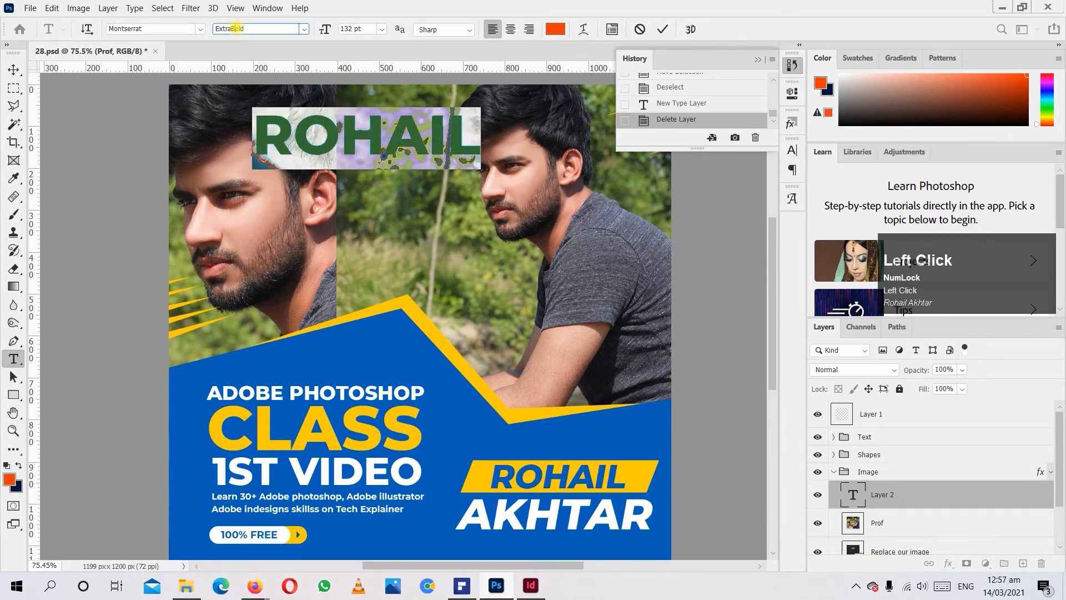
{"action": "left_click", "coordinate": [304, 29]}
{"action": "left_click", "coordinate": [304, 29]}
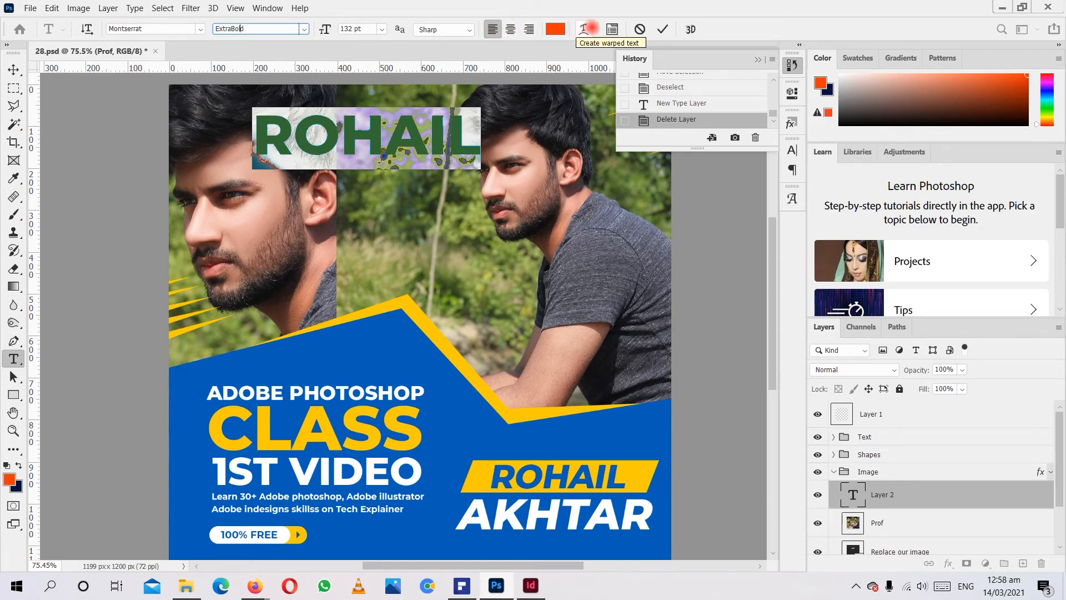
Preview the Arc and Arc Upper warp styles on the name text and cancel the warp.
{"action": "left_click", "coordinate": [590, 29]}
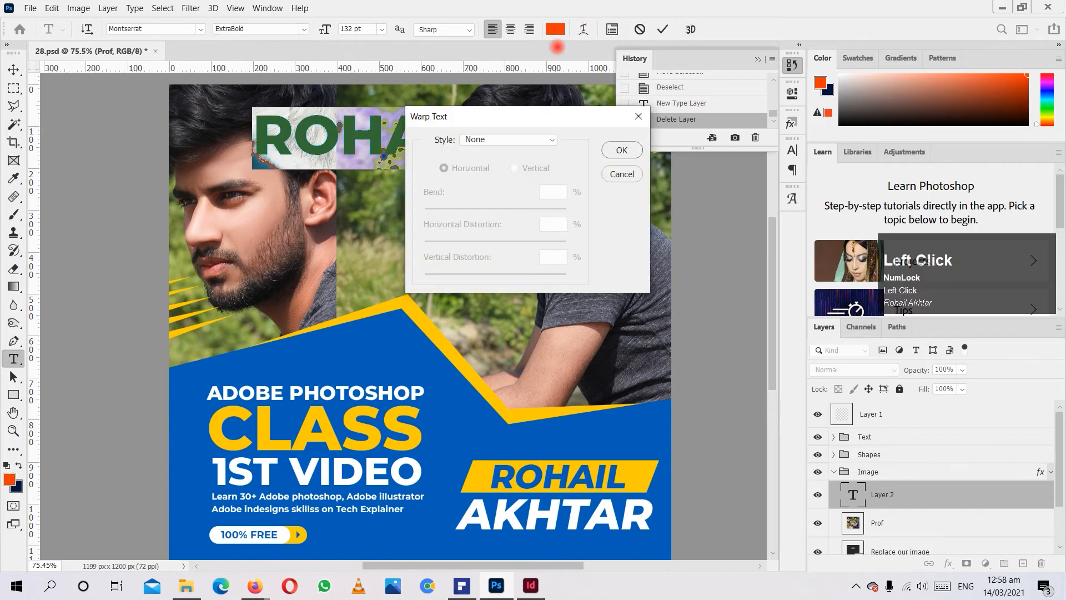
{"action": "left_click", "coordinate": [519, 139]}
{"action": "left_click", "coordinate": [453, 149]}
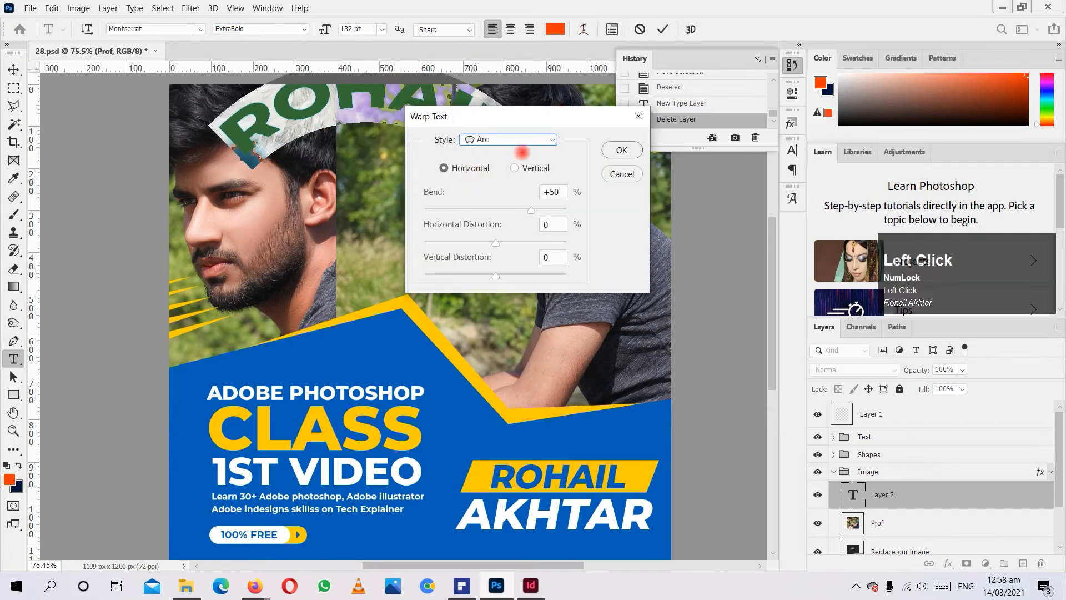
{"action": "left_click", "coordinate": [515, 140]}
{"action": "left_click", "coordinate": [491, 201]}
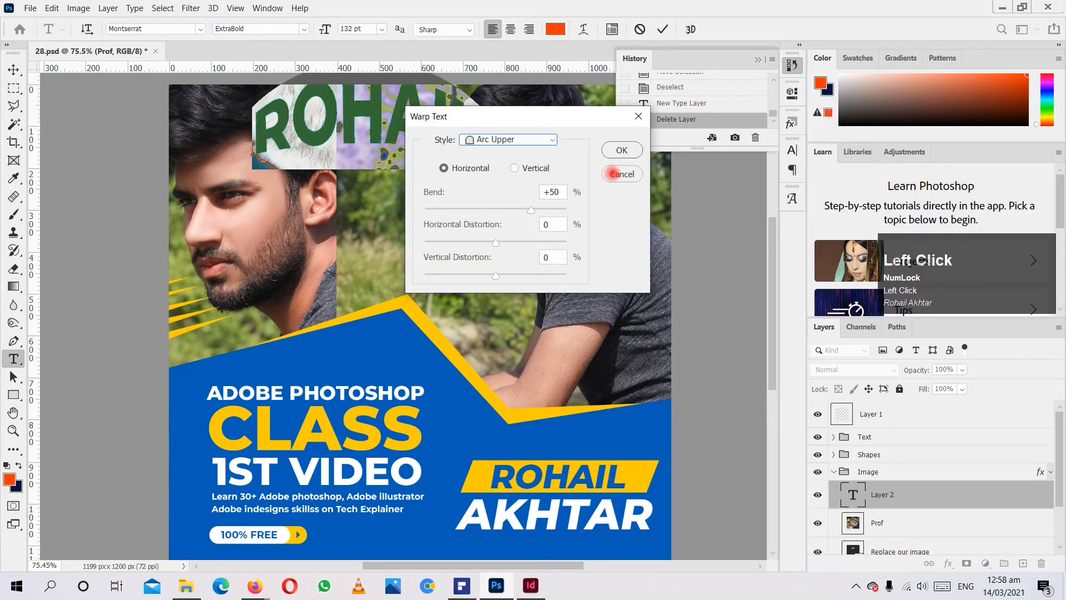
{"action": "left_click", "coordinate": [621, 174]}
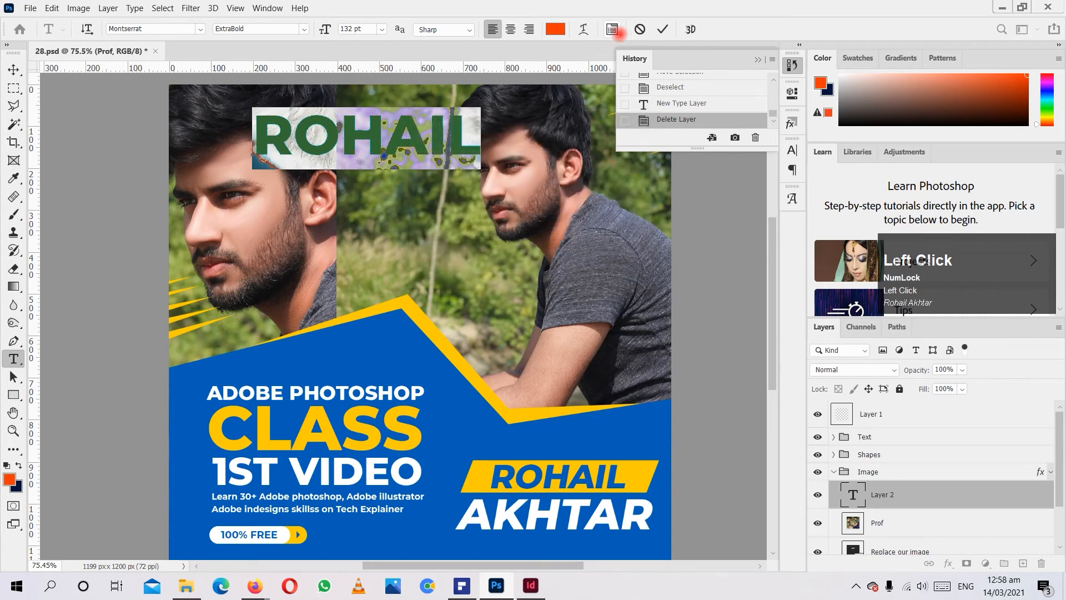
Show the character settings and add the person's surname in capitals as a second line of the text.
{"action": "left_click", "coordinate": [613, 29]}
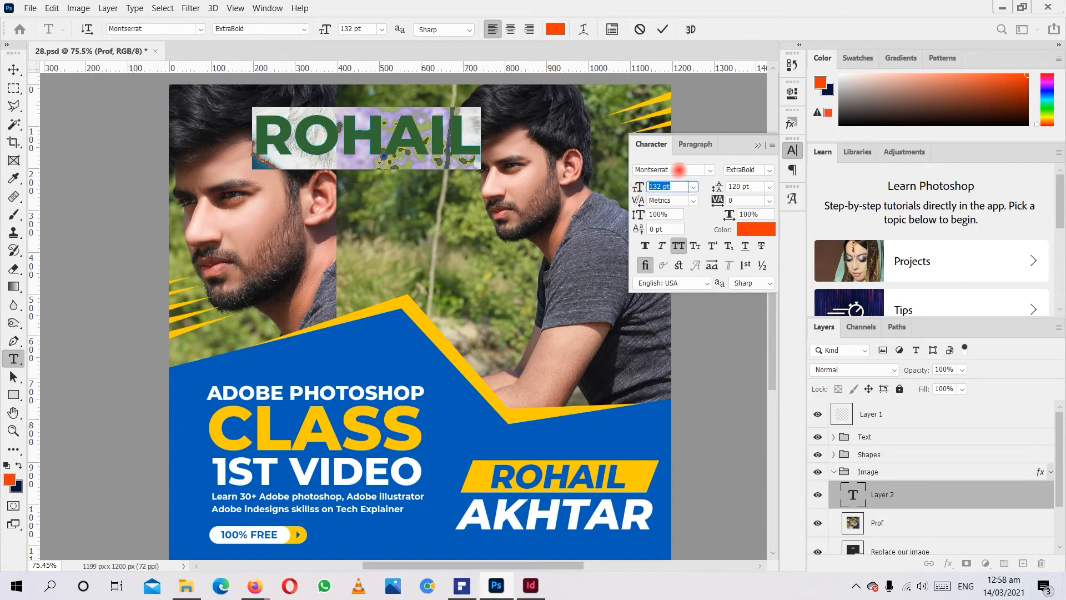
{"action": "left_click", "coordinate": [468, 149]}
{"action": "key", "text": "Return"}
{"action": "key", "text": "ctrl+a"}
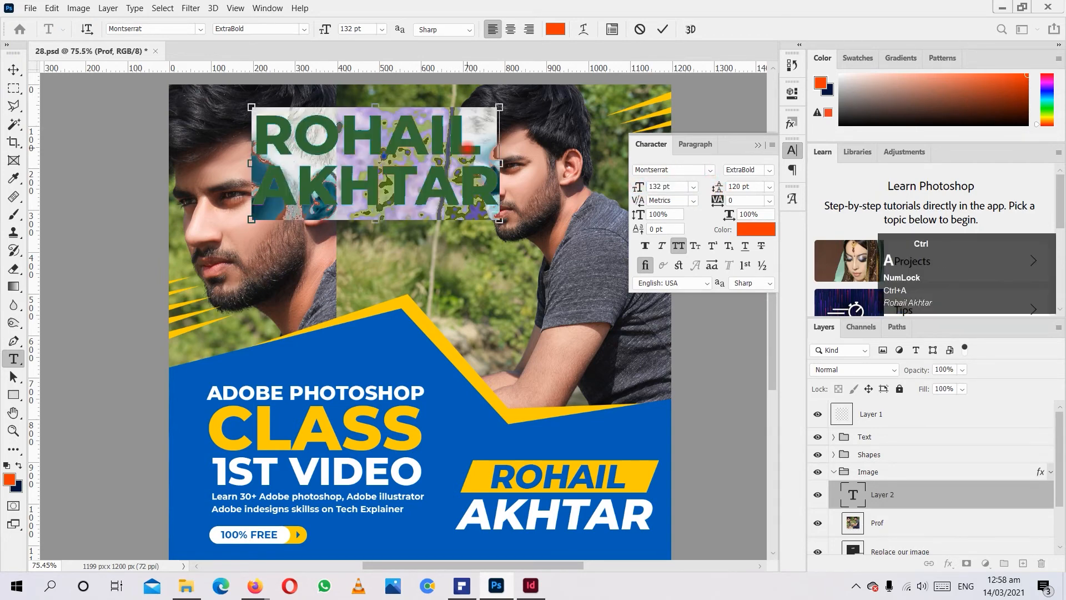
Reduce the leading of both text lines to 65 pt.
{"action": "left_click", "coordinate": [382, 161]}
{"action": "key", "text": "ctrl+a"}
{"action": "left_click_drag", "start_coordinate": [714, 186], "coordinate": [676, 182]}
{"action": "left_click", "coordinate": [374, 156]}
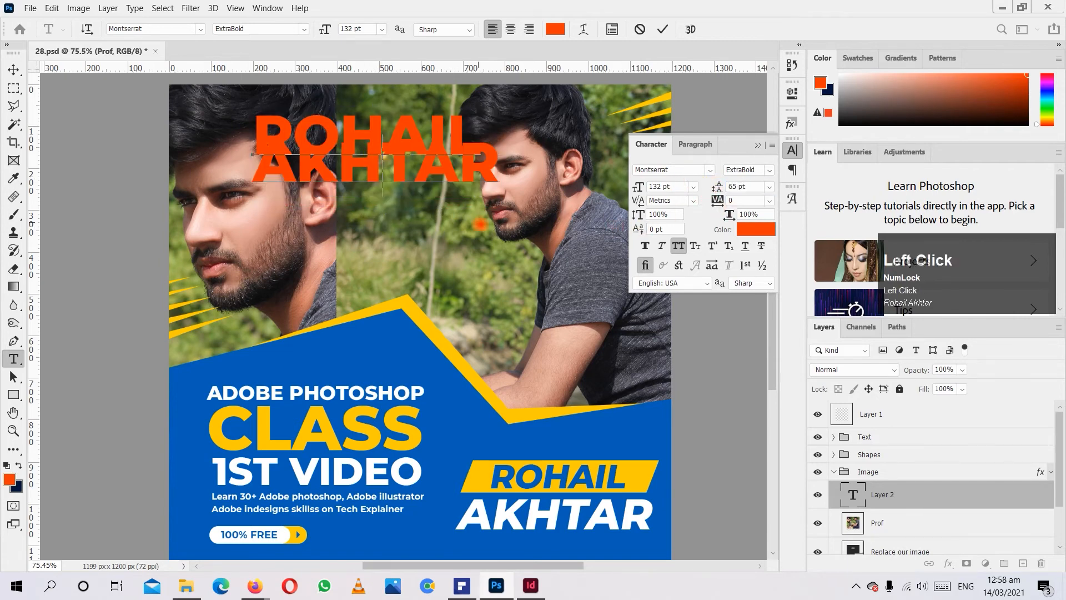
Set the leading of both text lines to 133 pt and look over the preset leading values.
{"action": "key", "text": "ctrl+a"}
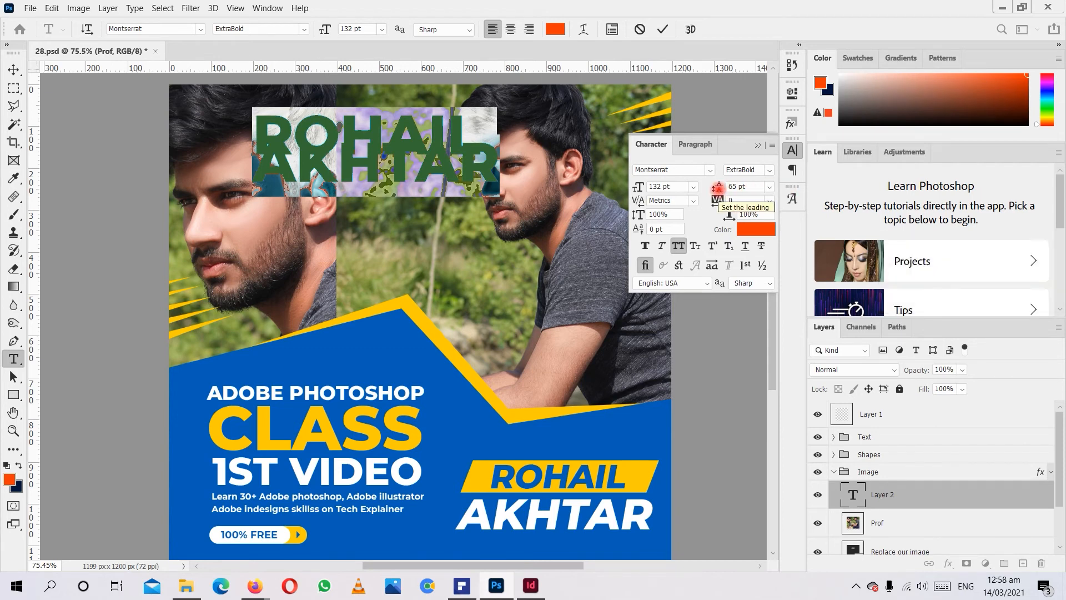
{"action": "left_click", "coordinate": [718, 186]}
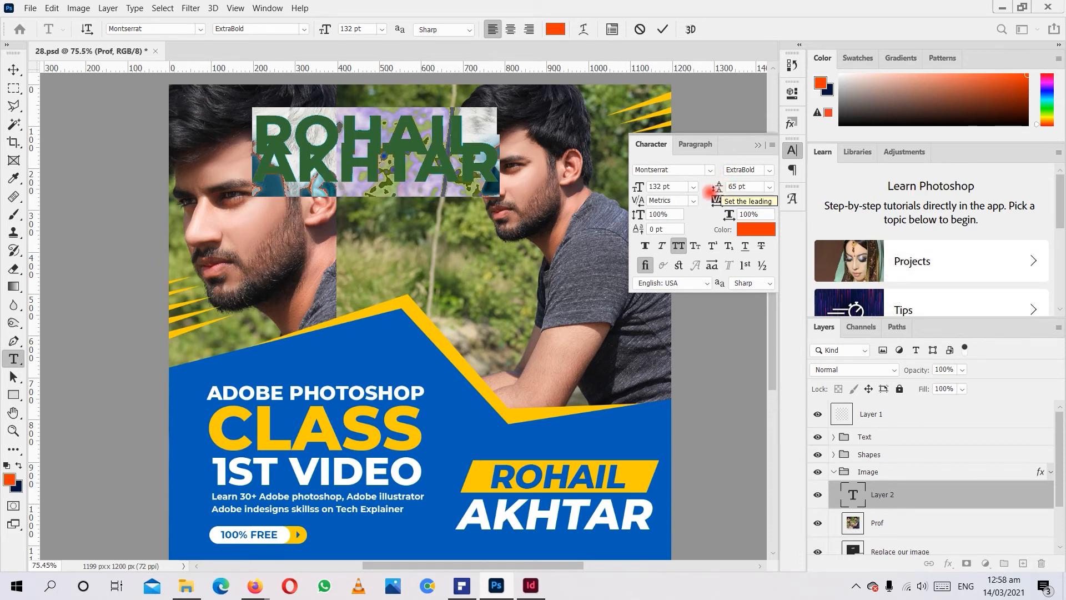
{"action": "left_click_drag", "start_coordinate": [717, 187], "coordinate": [729, 185]}
{"action": "left_click_drag", "start_coordinate": [744, 186], "coordinate": [767, 187]}
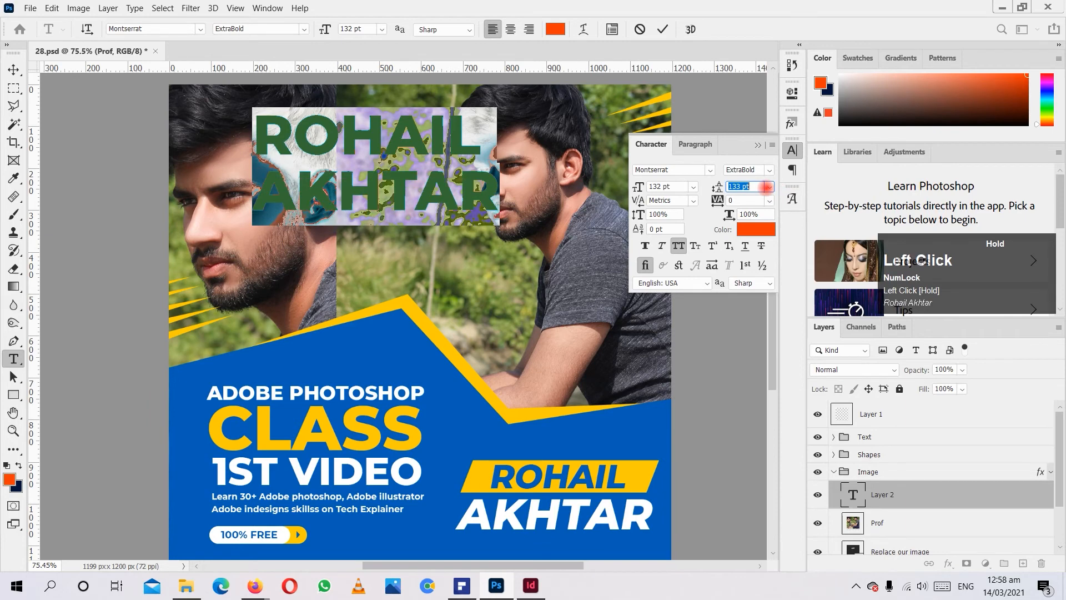
{"action": "left_click", "coordinate": [769, 187]}
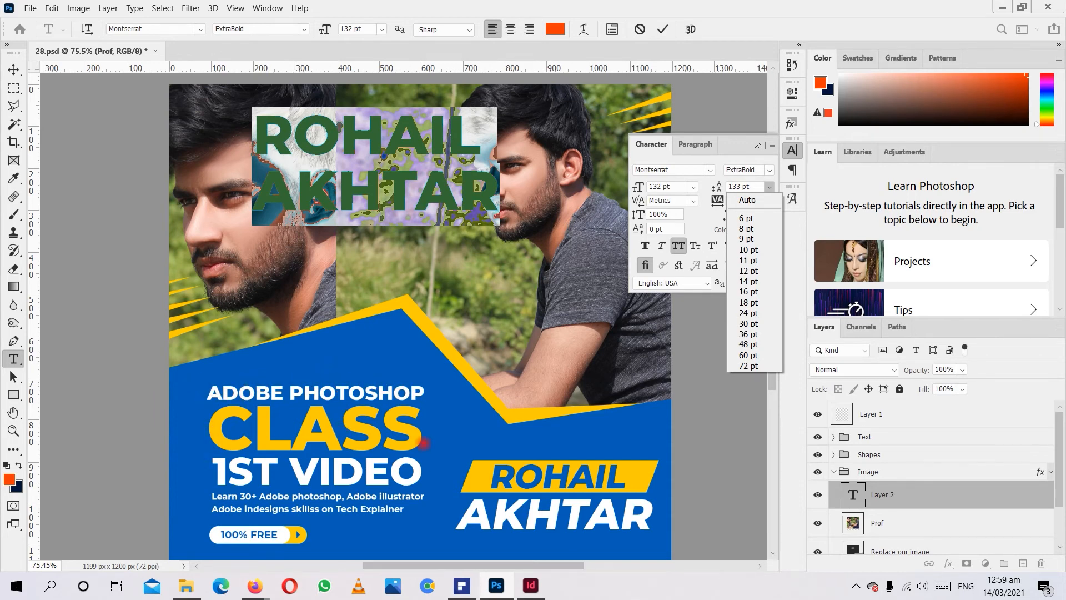
{"action": "left_click", "coordinate": [359, 161]}
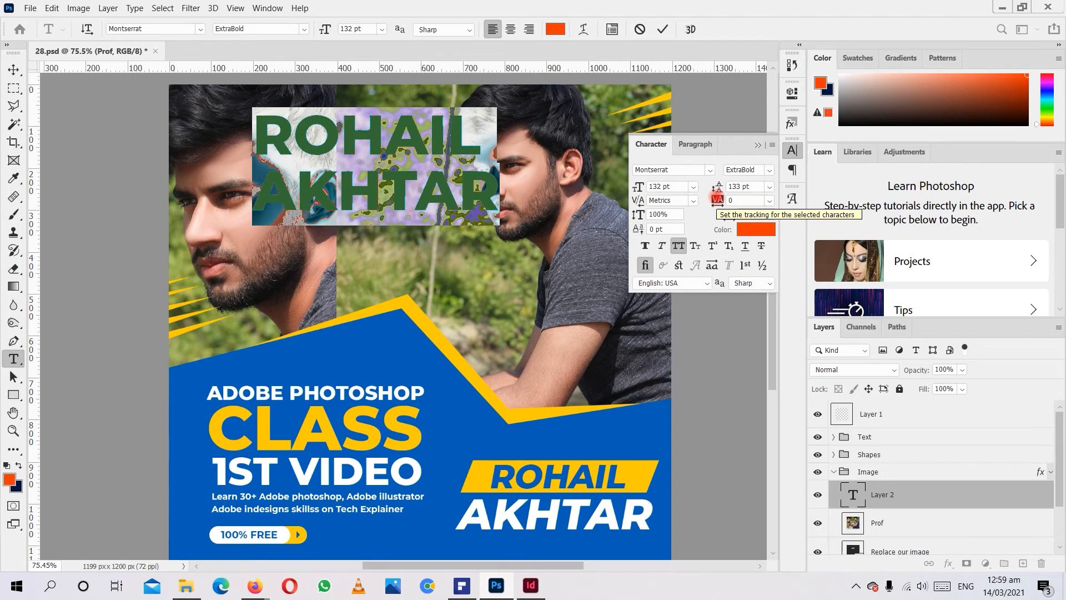
Try adjusting the text's tracking and delete the surname line.
{"action": "mouse_move", "coordinate": [716, 199]}
{"action": "left_mouse_down"}
{"action": "mouse_move", "coordinate": [746, 198]}
{"action": "mouse_move", "coordinate": [712, 200]}
{"action": "left_mouse_up"}
{"action": "left_click", "coordinate": [434, 175]}
{"action": "double_click", "coordinate": [435, 176]}
{"action": "key", "text": "BackSpace"}
Select the first-name text above the photos and change its color to white.
{"action": "double_click", "coordinate": [431, 138]}
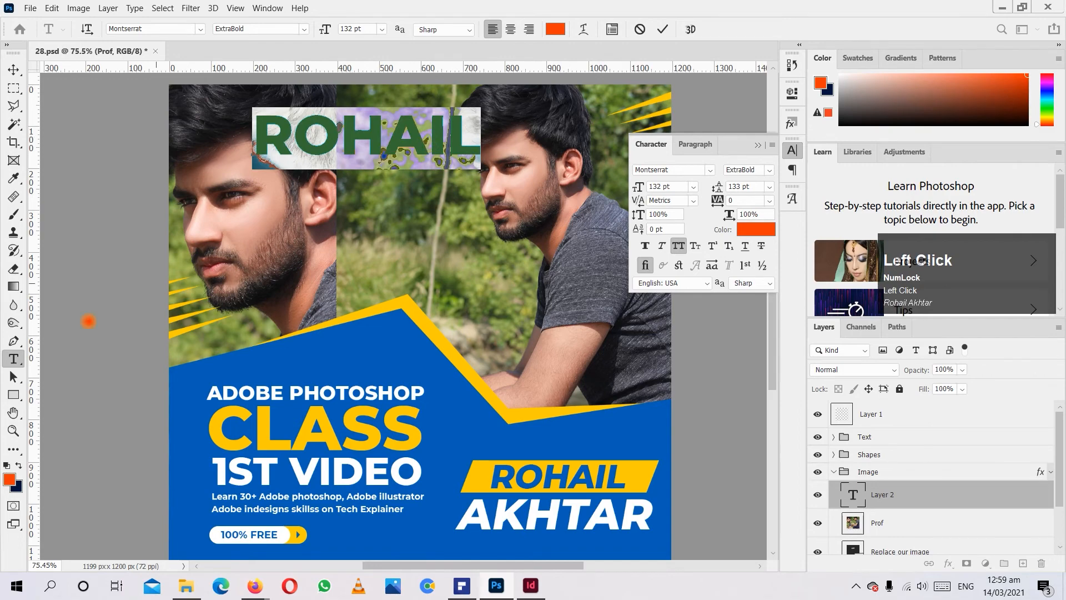
{"action": "left_click", "coordinate": [9, 478]}
{"action": "left_click_drag", "start_coordinate": [473, 166], "coordinate": [426, 108]}
{"action": "left_click", "coordinate": [778, 134]}
Try the ExtraLight style on the first-name text, and set it to Medium at 35 pt.
{"action": "left_click", "coordinate": [305, 29]}
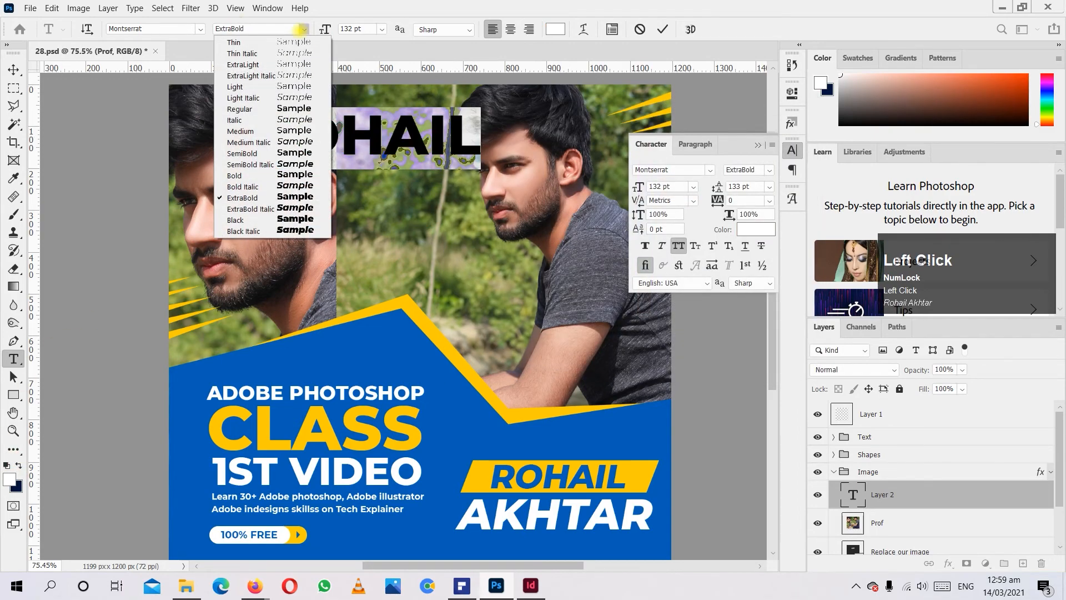
{"action": "left_click", "coordinate": [272, 65]}
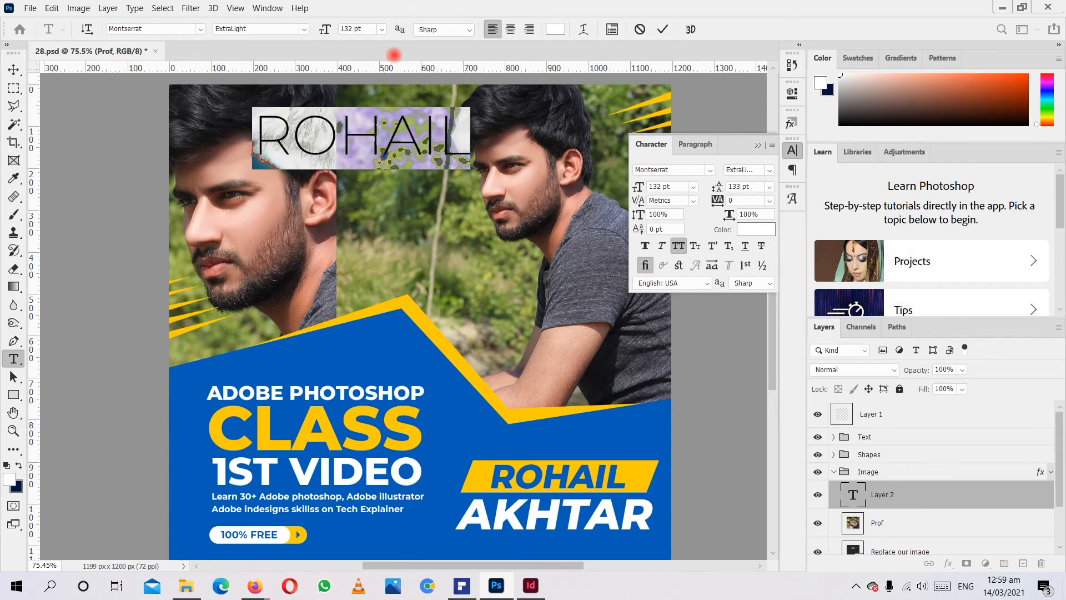
{"action": "left_click", "coordinate": [304, 28]}
{"action": "left_click", "coordinate": [288, 131]}
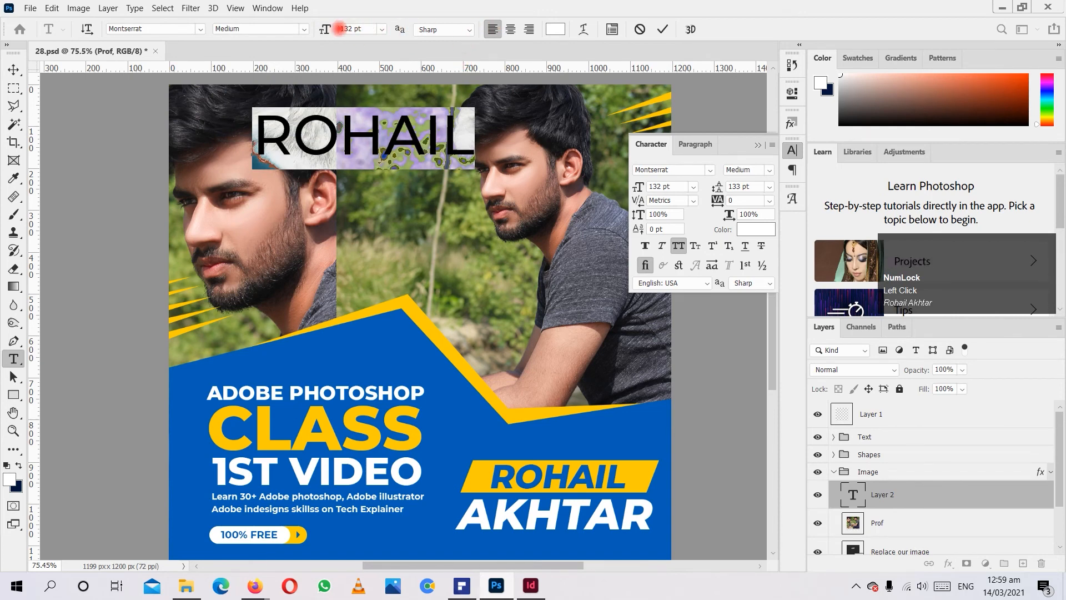
{"action": "left_click_drag", "start_coordinate": [324, 29], "coordinate": [4, 66]}
{"action": "left_click", "coordinate": [12, 68]}
Move the small first-name text onto the blue area near the poster's lower edge and its layer to the top of the stack.
{"action": "scroll", "coordinate": [318, 131], "scroll_direction": "down", "scroll_amount": 2}
{"action": "left_click_drag", "start_coordinate": [294, 103], "coordinate": [405, 505]}
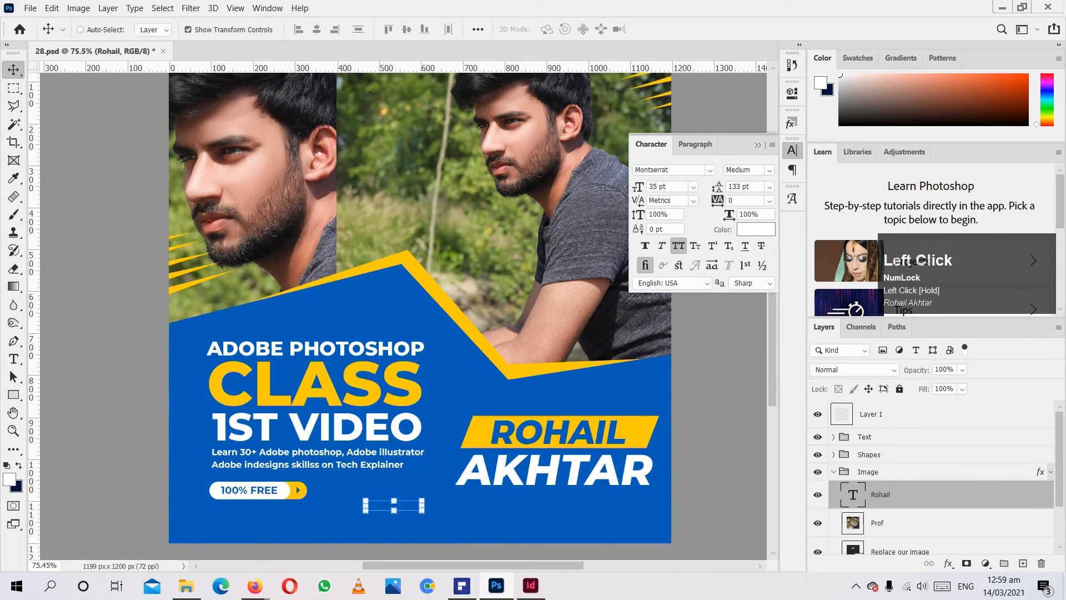
{"action": "left_click_drag", "start_coordinate": [853, 494], "coordinate": [880, 404]}
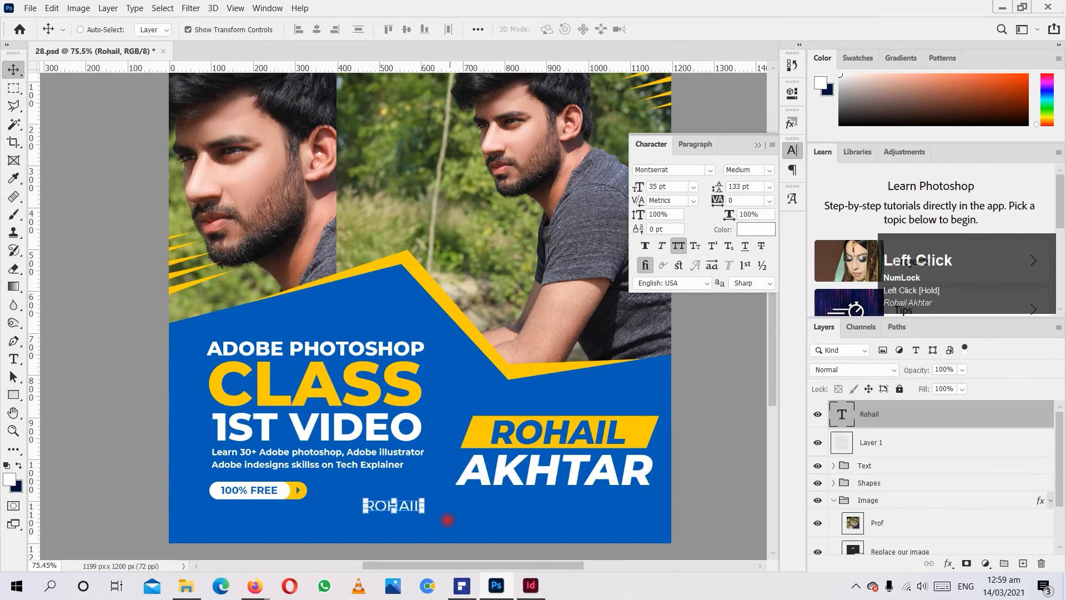
{"action": "left_click_drag", "start_coordinate": [410, 506], "coordinate": [437, 525]}
Increase the tracking of the small first-name text to 3060.
{"action": "key", "text": "t"}
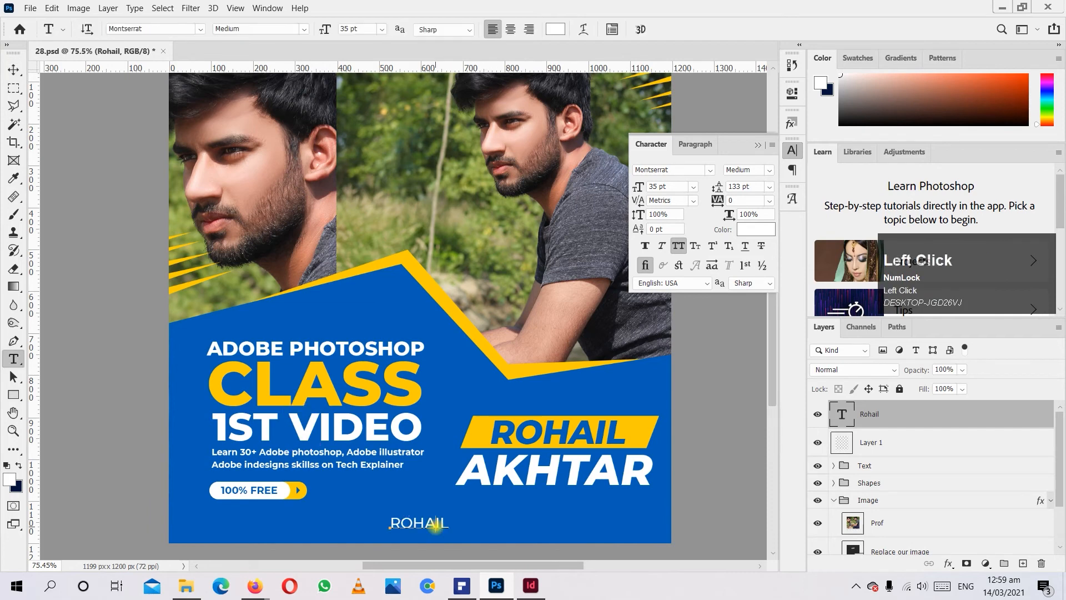
{"action": "key", "text": "ctrl+a"}
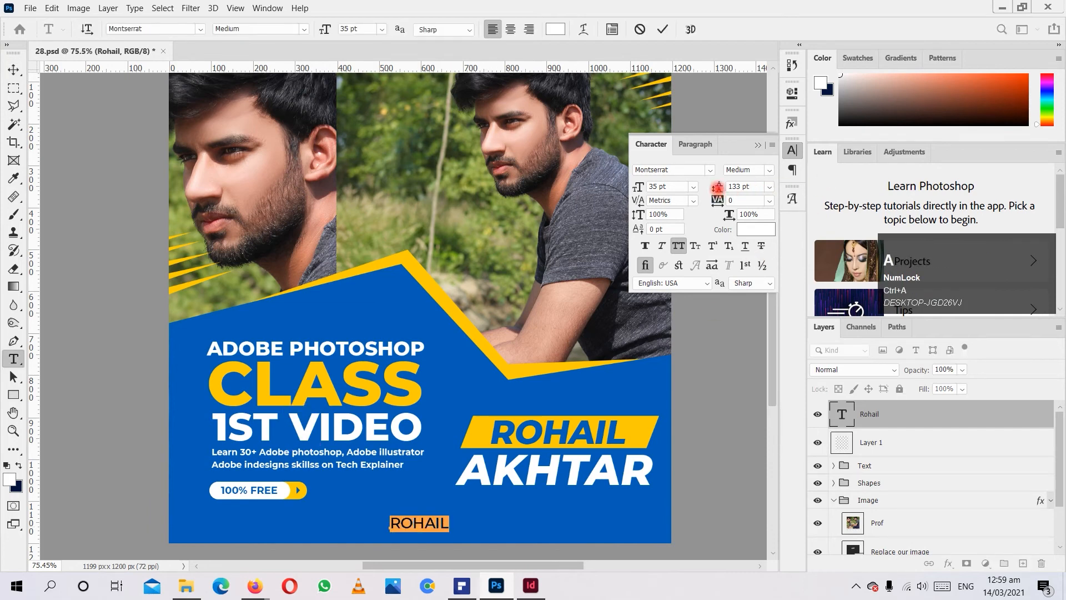
{"action": "left_click_drag", "start_coordinate": [717, 200], "coordinate": [825, 203]}
{"action": "left_click", "coordinate": [12, 68]}
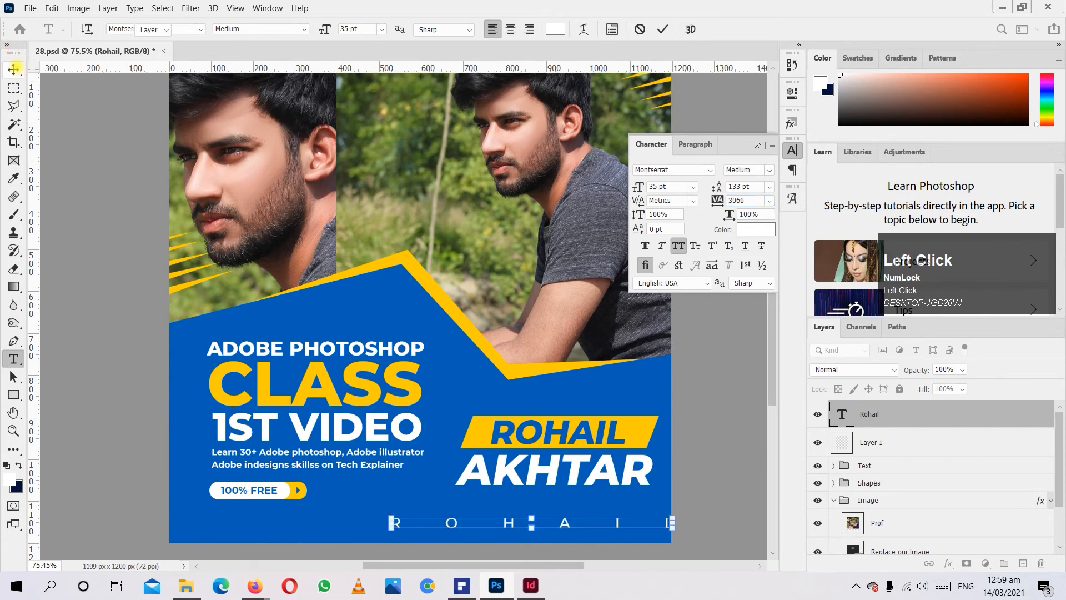
Roughly center the widely spaced name along the poster's lower edge and hide its layer.
{"action": "left_click_drag", "start_coordinate": [572, 527], "coordinate": [347, 451]}
{"action": "left_click", "coordinate": [14, 65]}
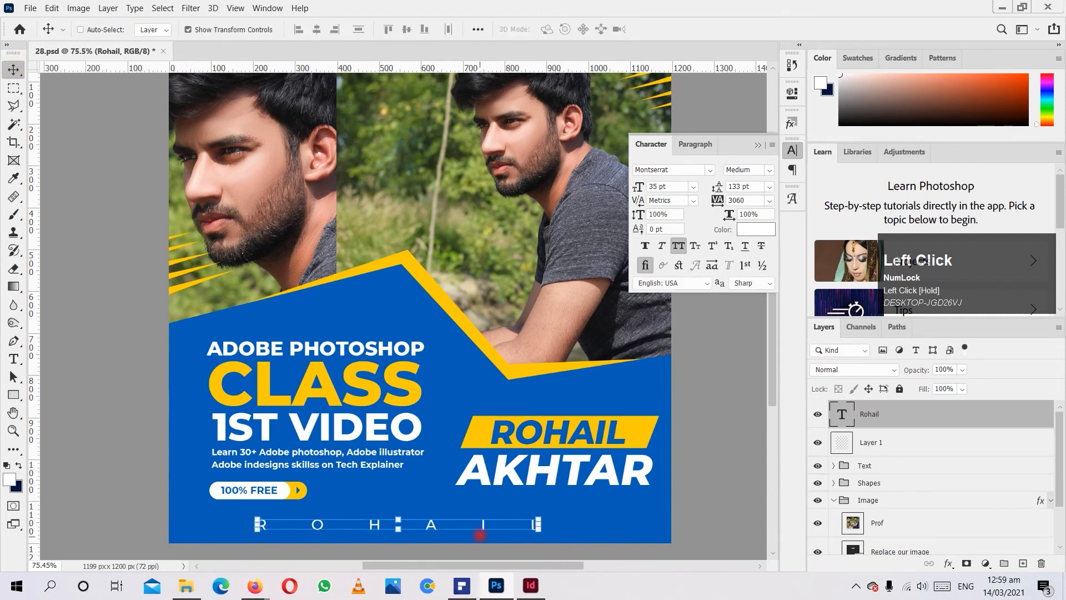
{"action": "left_click_drag", "start_coordinate": [481, 525], "coordinate": [517, 521]}
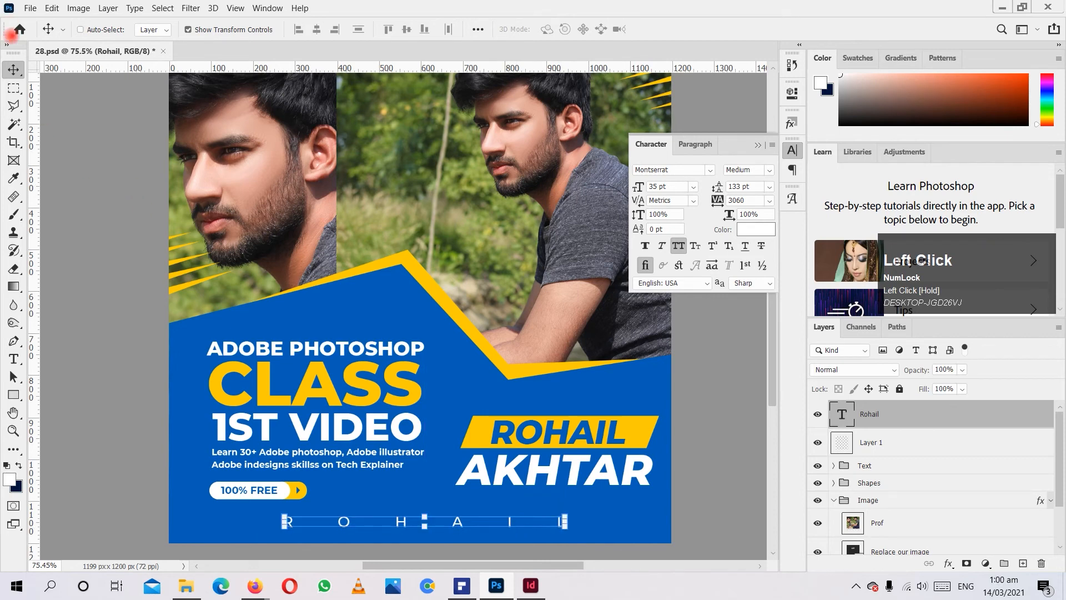
{"action": "left_click", "coordinate": [817, 414]}
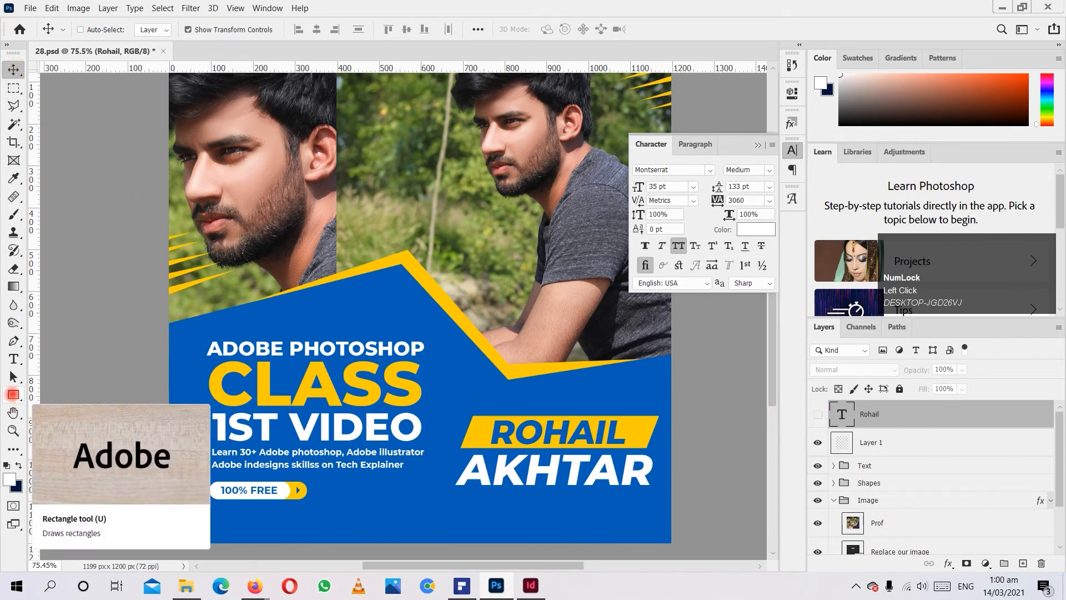
Try the Path Selection tool on the poster and show the list of paths.
{"action": "left_click", "coordinate": [14, 376]}
{"action": "left_click", "coordinate": [94, 370]}
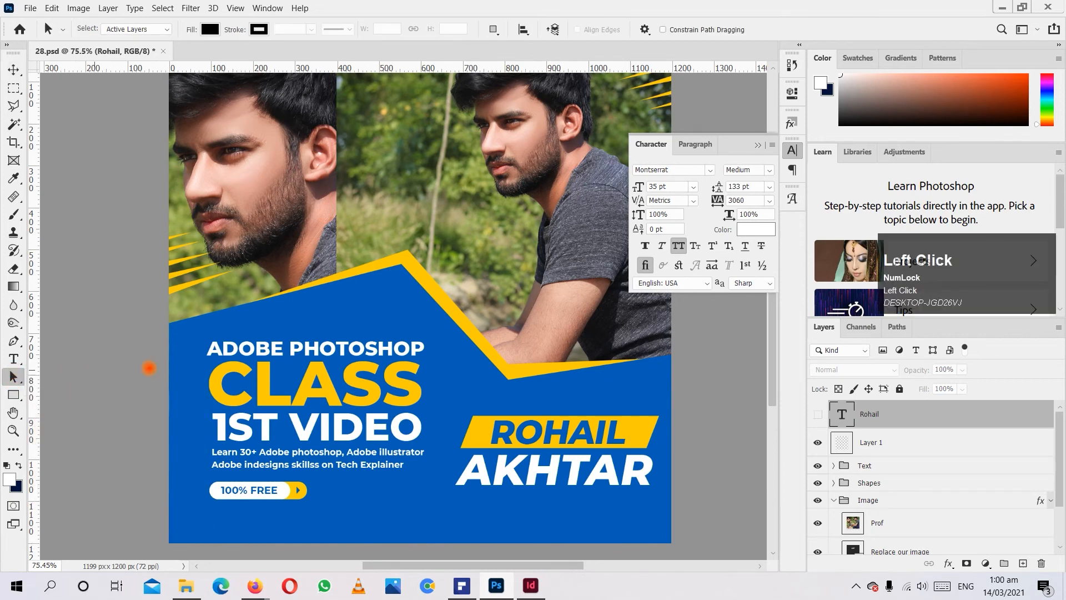
{"action": "left_click_drag", "start_coordinate": [556, 249], "coordinate": [524, 260]}
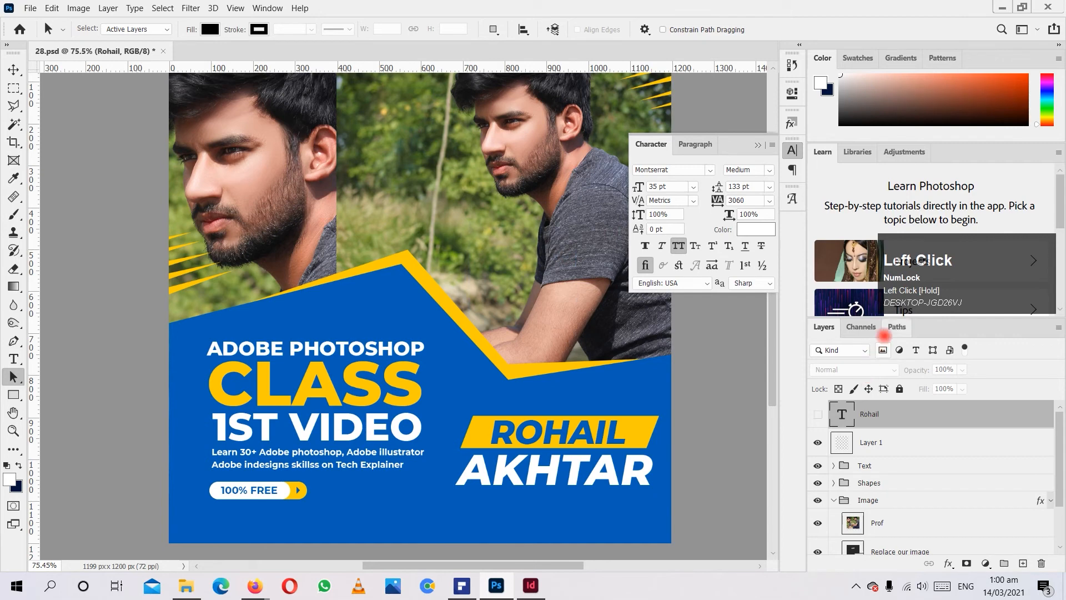
{"action": "left_click", "coordinate": [891, 327]}
Draw a white rectangle about 438 × 98 px above the yellow name banner.
{"action": "left_click", "coordinate": [14, 395]}
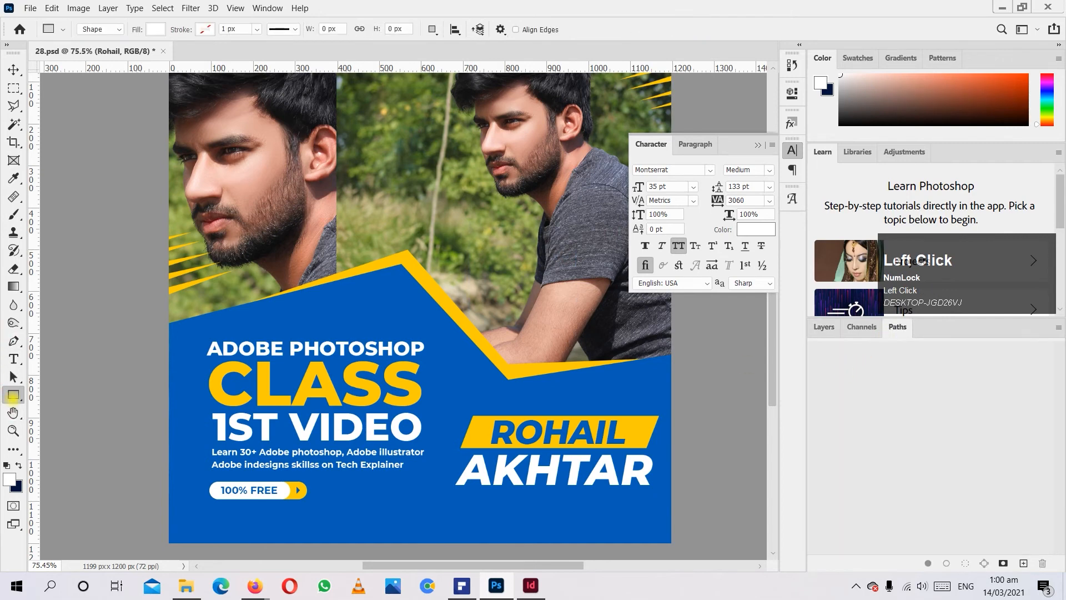
{"action": "left_click", "coordinate": [12, 394]}
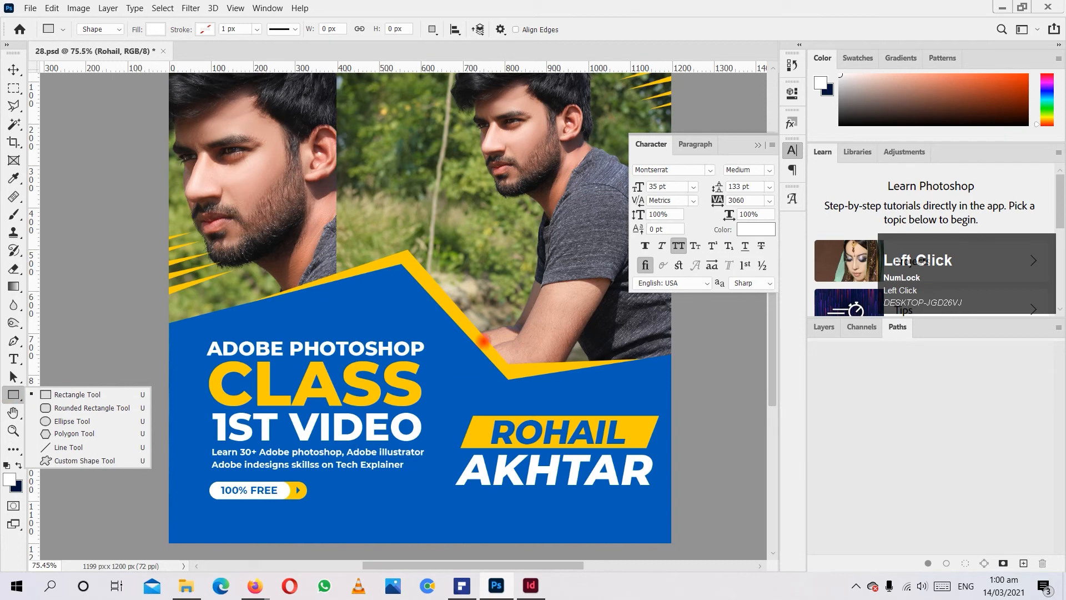
{"action": "left_click", "coordinate": [483, 427]}
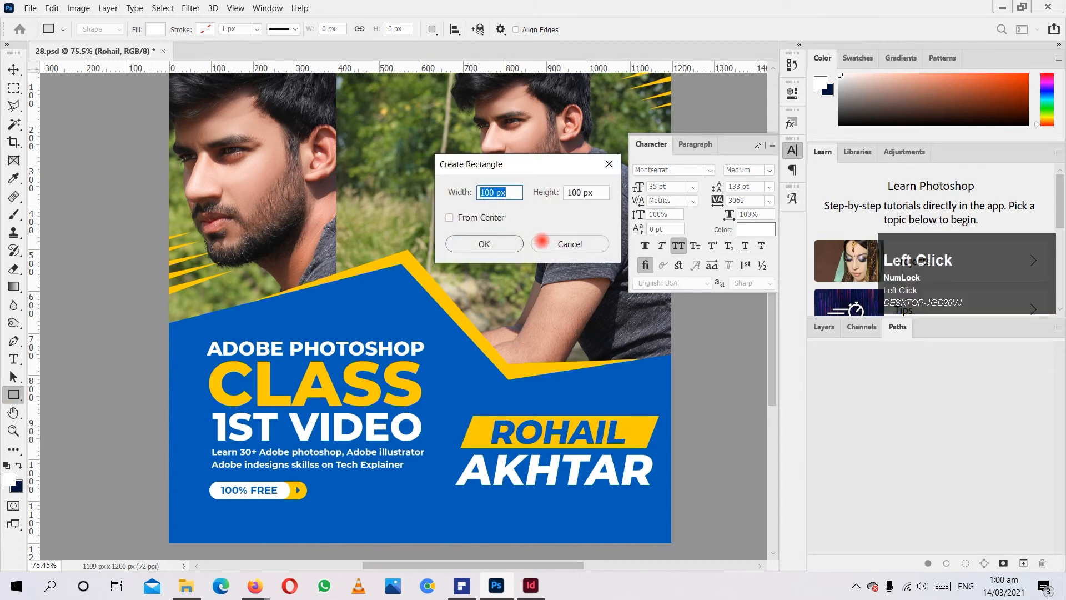
{"action": "left_click", "coordinate": [541, 241]}
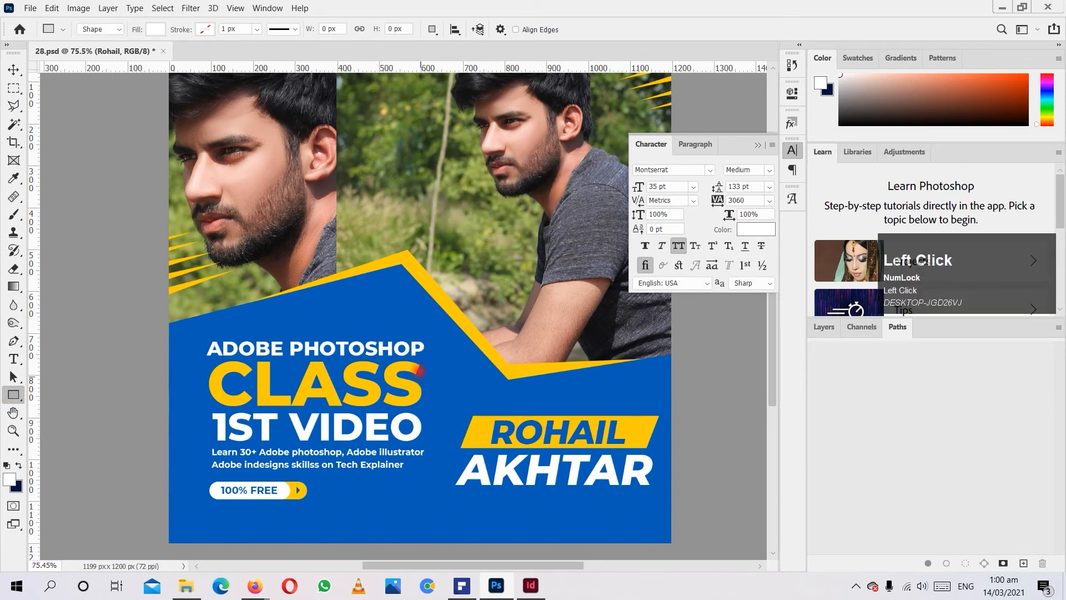
{"action": "mouse_move", "coordinate": [462, 351]}
{"action": "left_mouse_down"}
{"action": "mouse_move", "coordinate": [647, 381]}
{"action": "mouse_move", "coordinate": [643, 391]}
{"action": "left_mouse_up"}
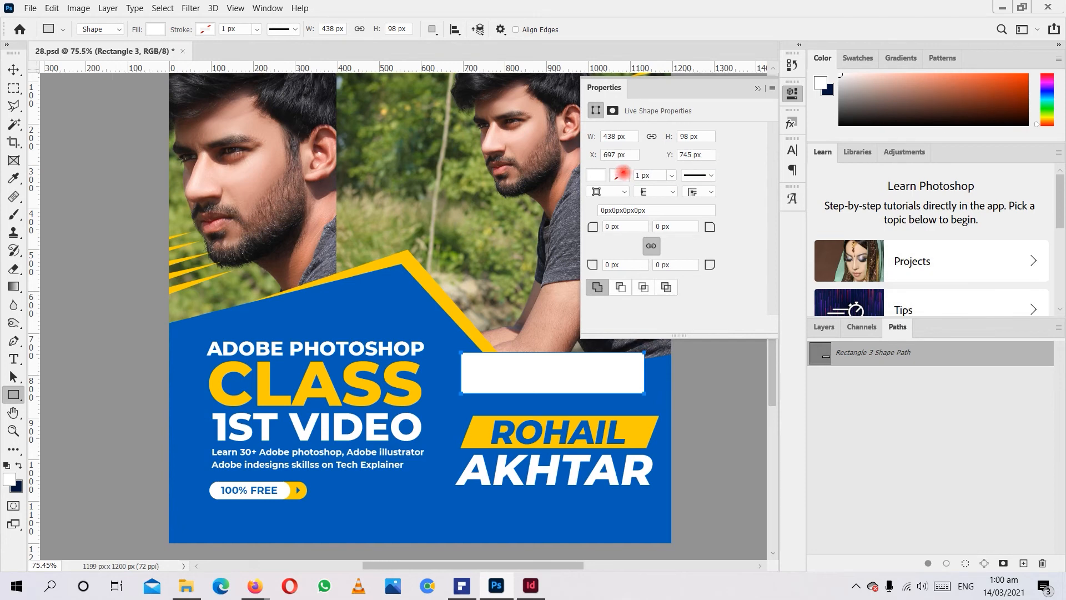
Fill the rectangle with yellow and round all four corners to 49 px.
{"action": "left_click", "coordinate": [595, 175]}
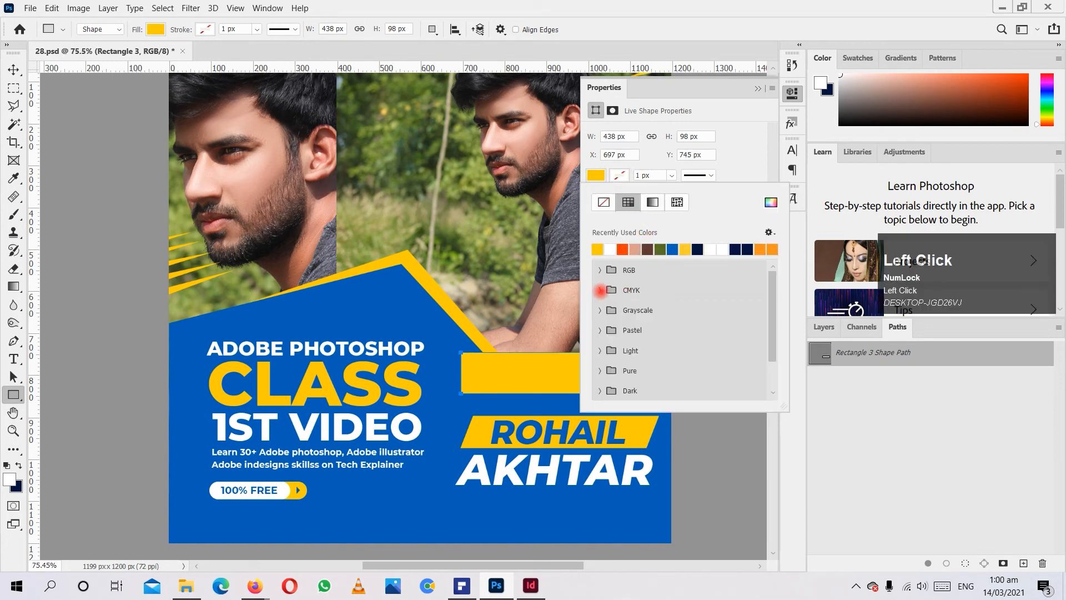
{"action": "left_click", "coordinate": [711, 175]}
{"action": "left_click", "coordinate": [710, 175]}
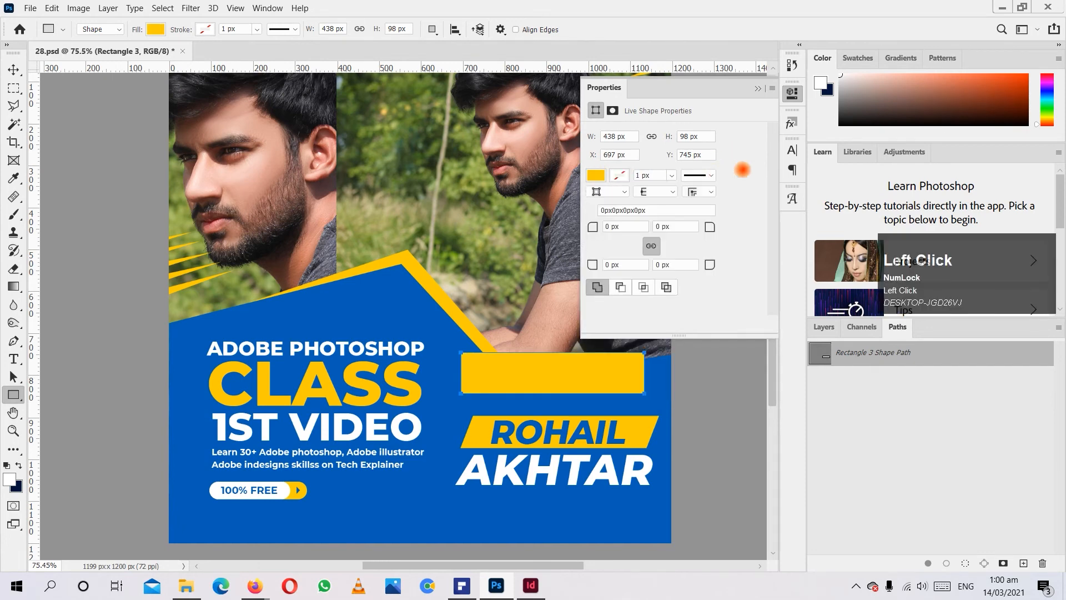
{"action": "left_click_drag", "start_coordinate": [592, 226], "coordinate": [622, 231]}
{"action": "left_click_drag", "start_coordinate": [714, 266], "coordinate": [731, 292]}
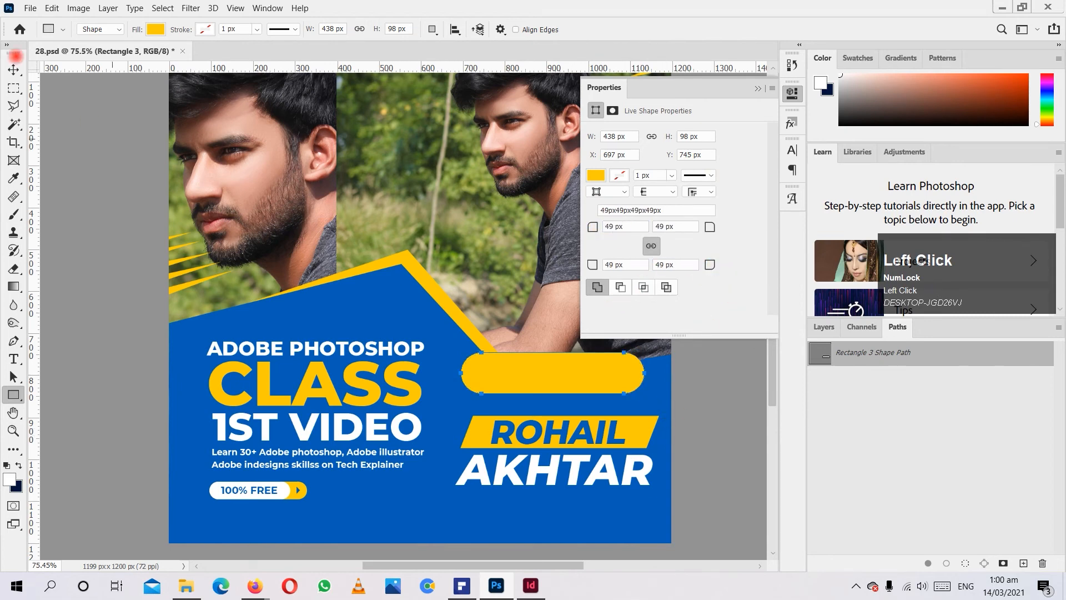
Move the rounded rectangle below the large surname on the poster and delete it.
{"action": "left_click", "coordinate": [14, 68]}
{"action": "left_click_drag", "start_coordinate": [553, 369], "coordinate": [562, 517]}
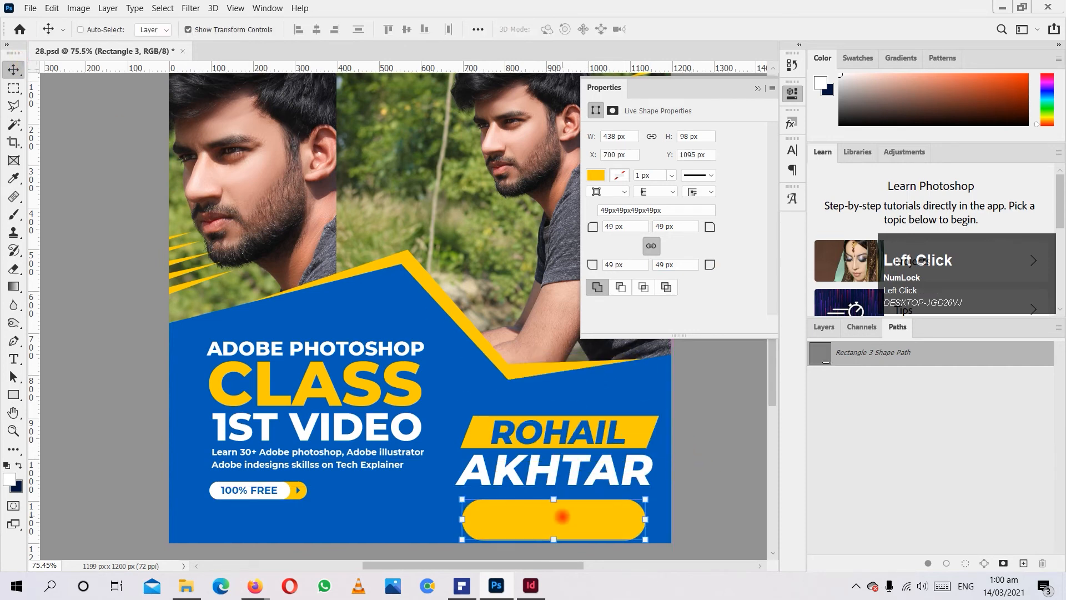
{"action": "key", "text": "Delete"}
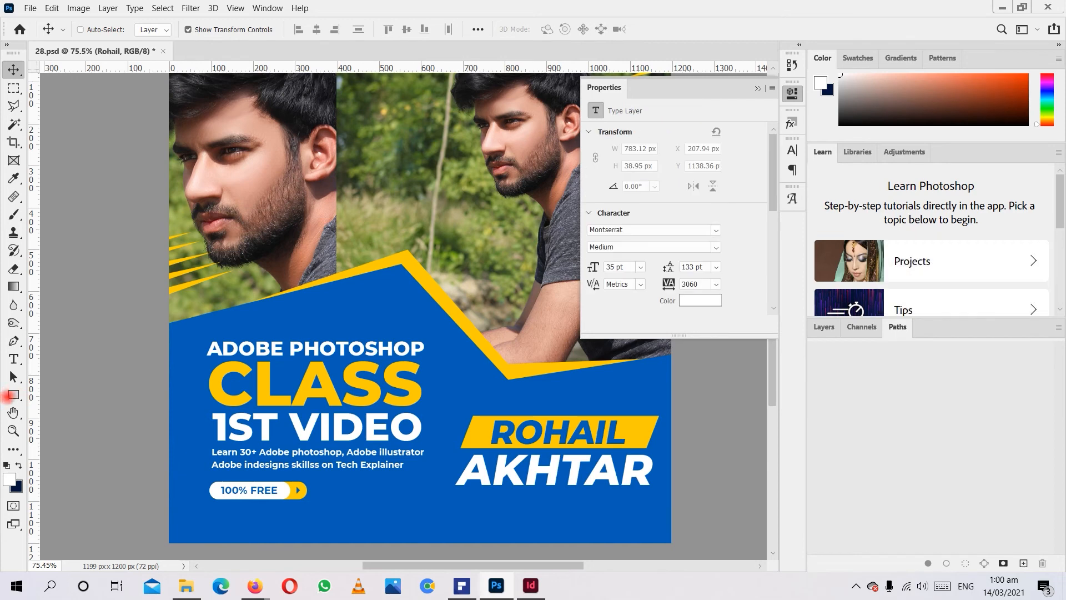
Draw a rose from the Flowers custom shapes, about 256 × 251 px, overlapping the yellow name banner, and delete it.
{"action": "left_click", "coordinate": [13, 394]}
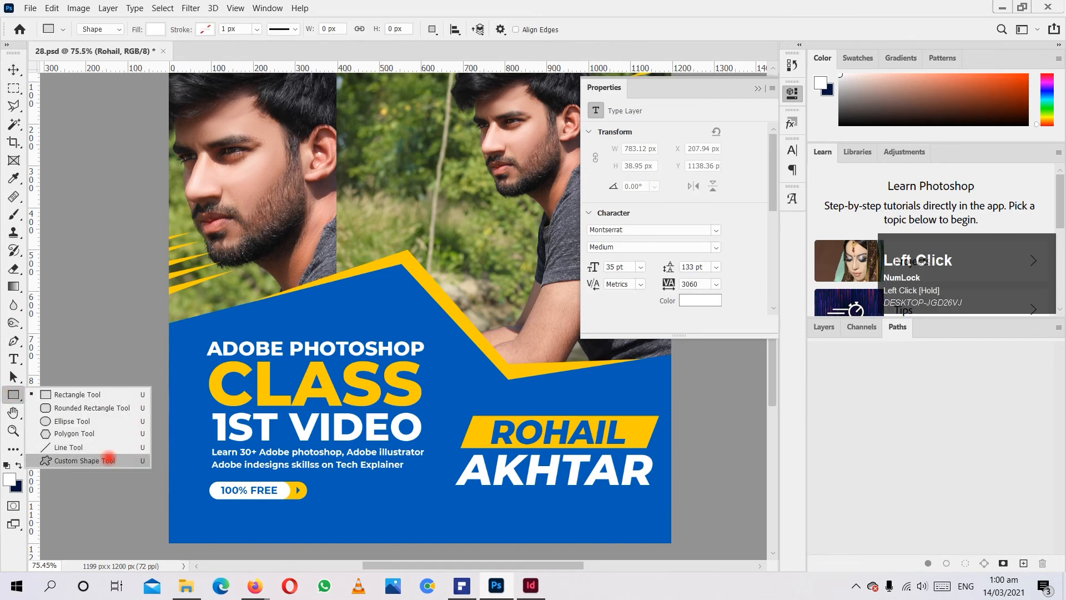
{"action": "left_click", "coordinate": [108, 460]}
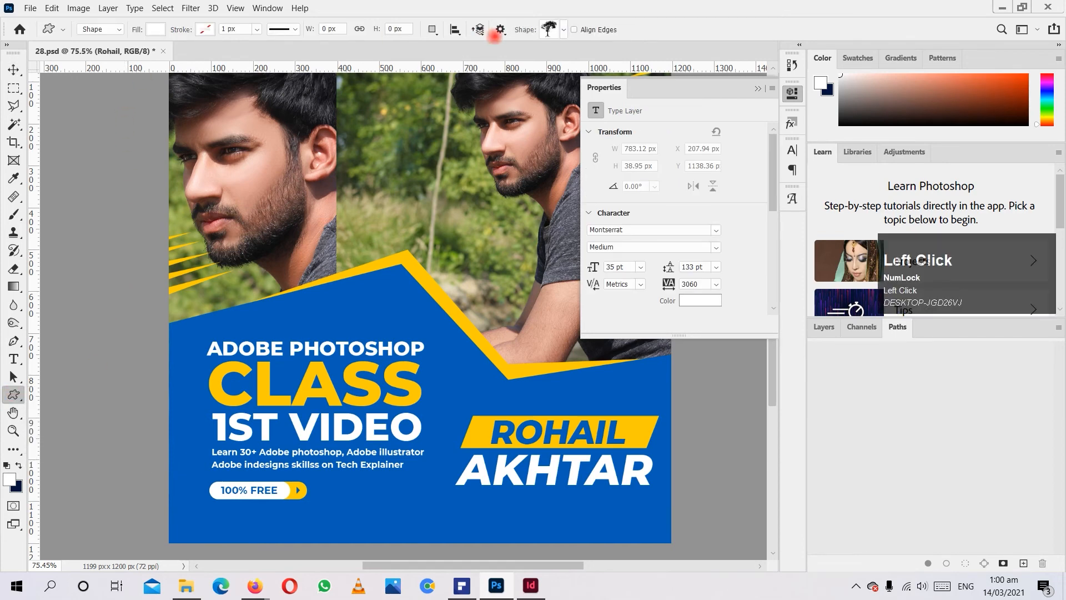
{"action": "left_click", "coordinate": [549, 30]}
{"action": "scroll", "coordinate": [511, 111], "scroll_direction": "down", "scroll_amount": 1}
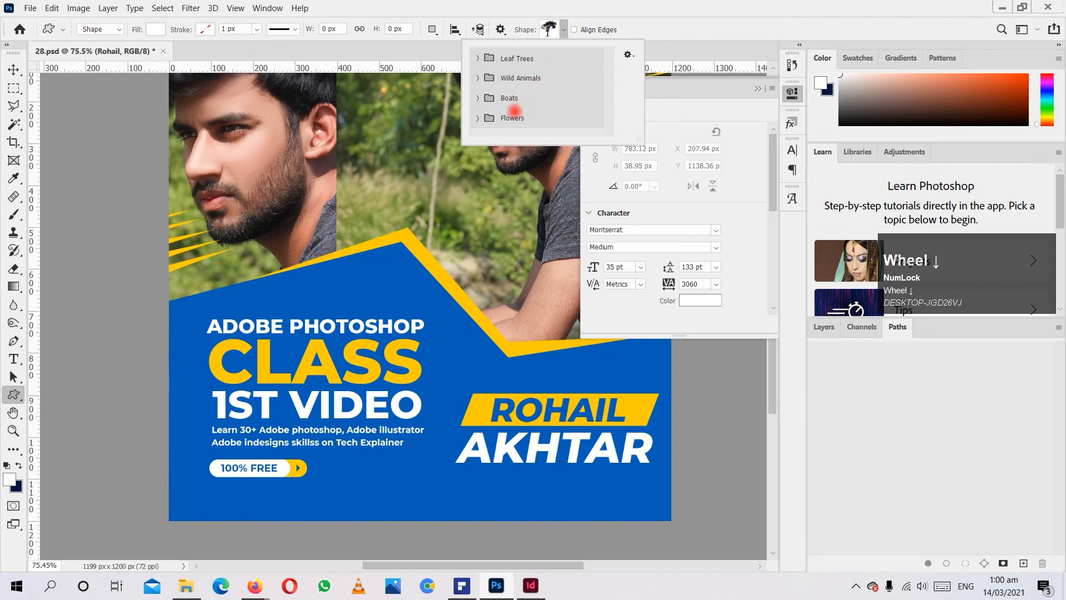
{"action": "left_click", "coordinate": [475, 119]}
{"action": "scroll", "coordinate": [478, 114], "scroll_direction": "down", "scroll_amount": 2}
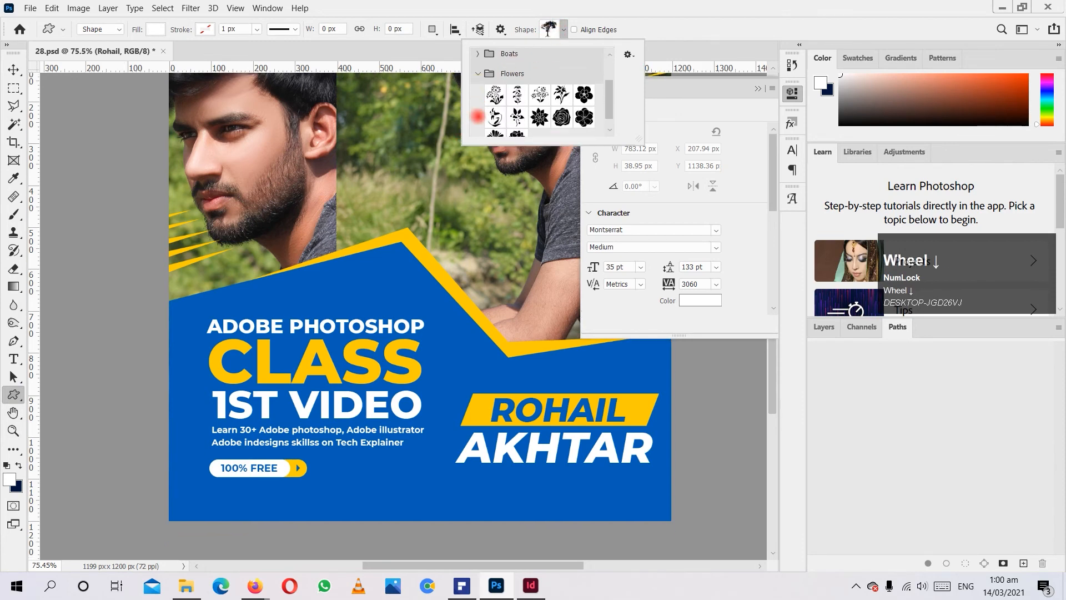
{"action": "left_click", "coordinate": [561, 103]}
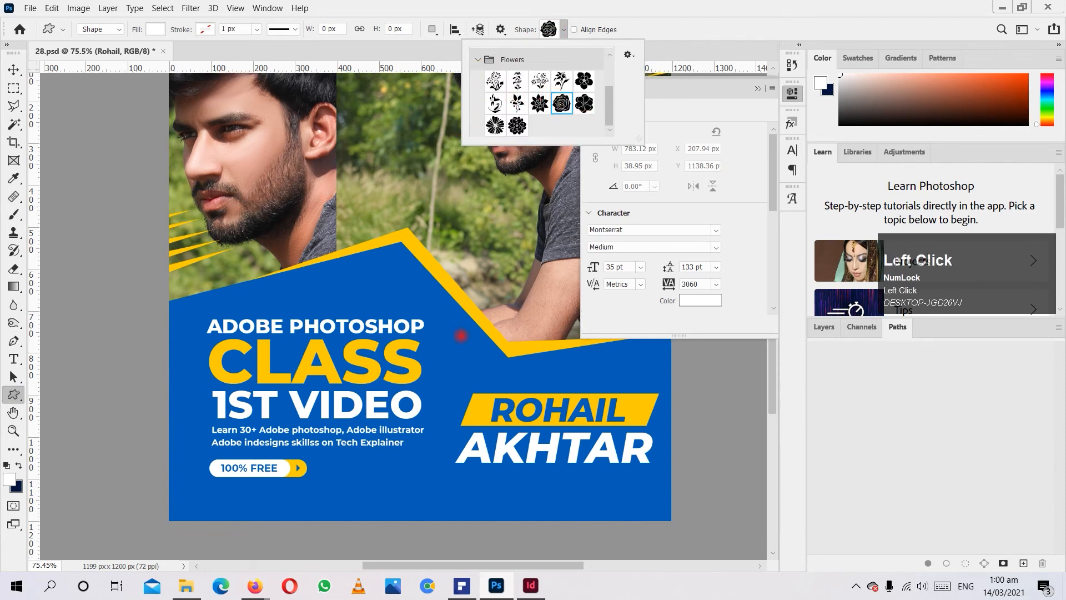
{"action": "mouse_move", "coordinate": [432, 320]}
{"action": "left_mouse_down"}
{"action": "mouse_move", "coordinate": [518, 379]}
{"action": "mouse_move", "coordinate": [539, 425]}
{"action": "left_mouse_up"}
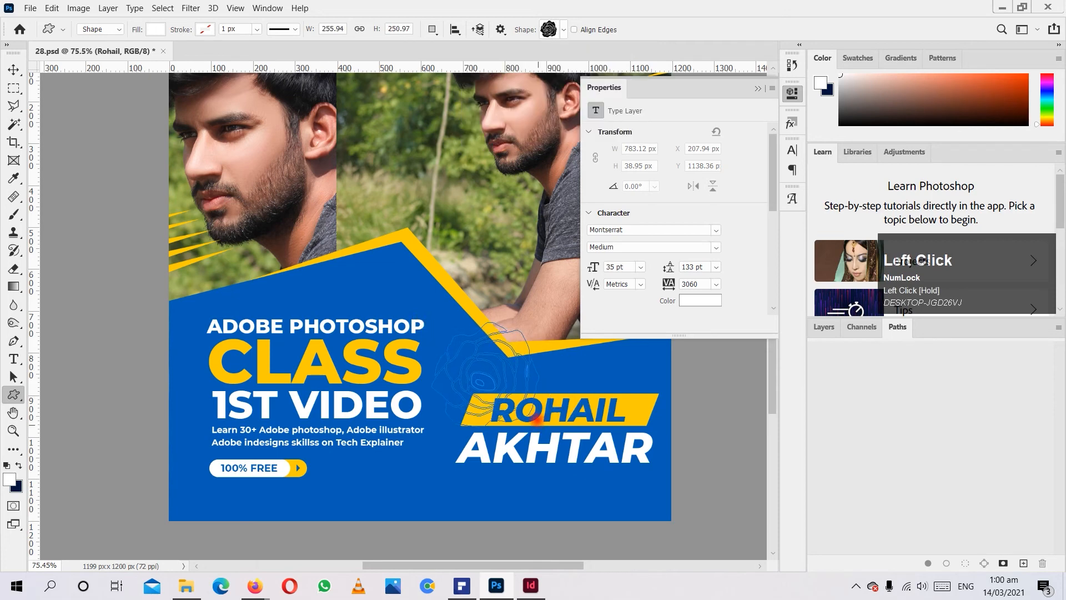
{"action": "left_click", "coordinate": [13, 68]}
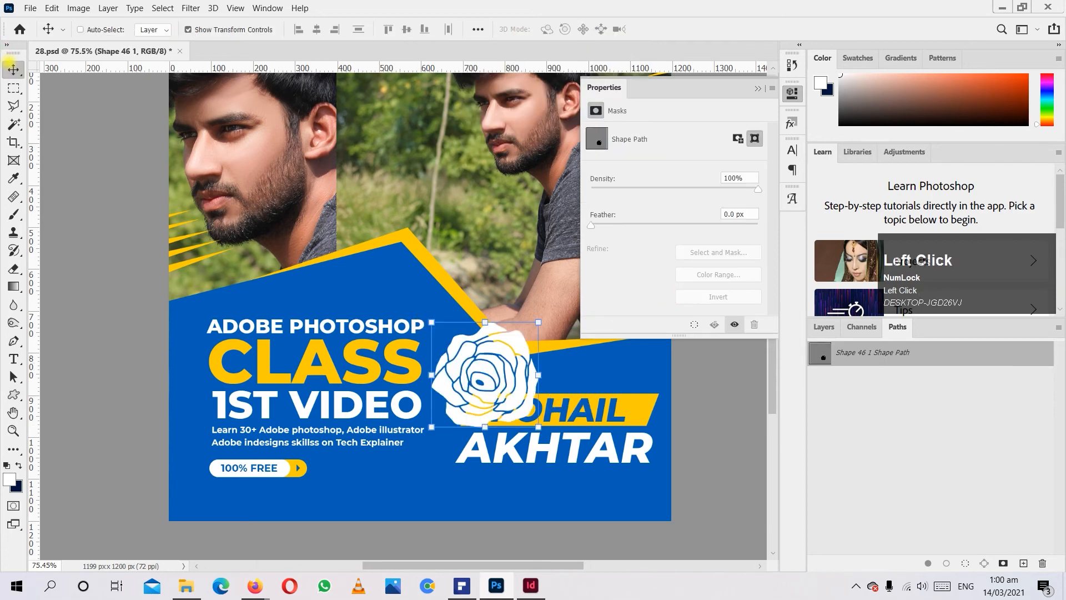
{"action": "key", "text": "Delete"}
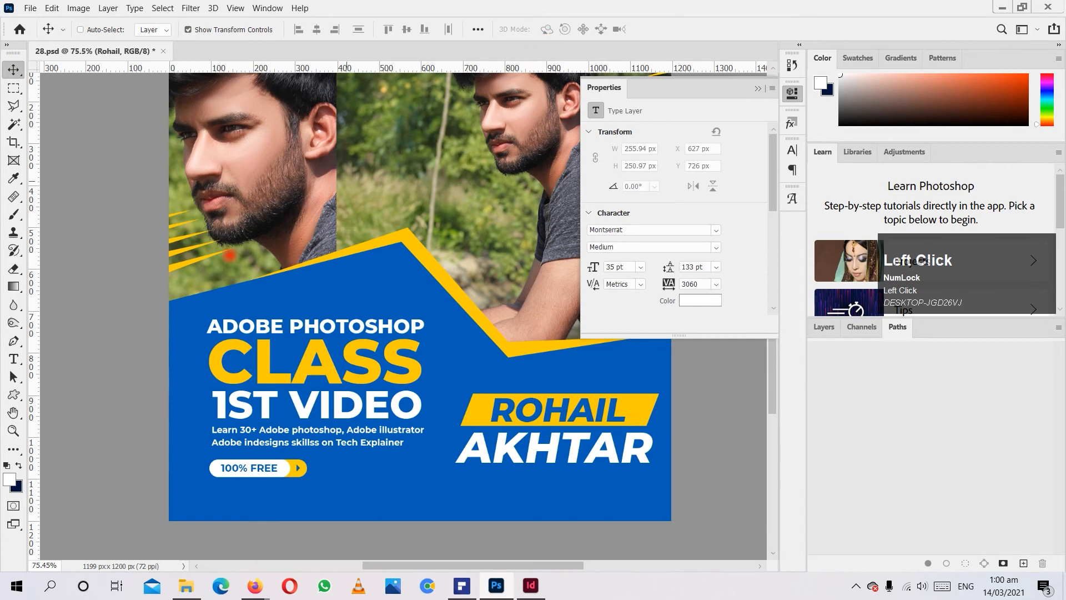
Pan around the poster with the Hand tool and activate the Zoom tool.
{"action": "left_click", "coordinate": [14, 413]}
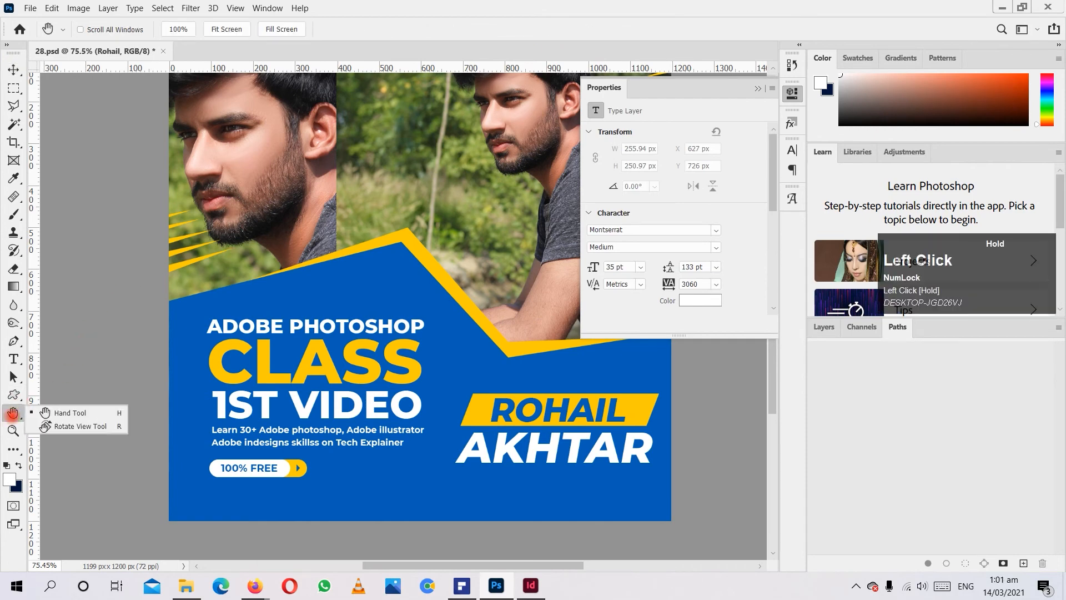
{"action": "left_click", "coordinate": [72, 399]}
{"action": "left_click_drag", "start_coordinate": [322, 191], "coordinate": [355, 184]}
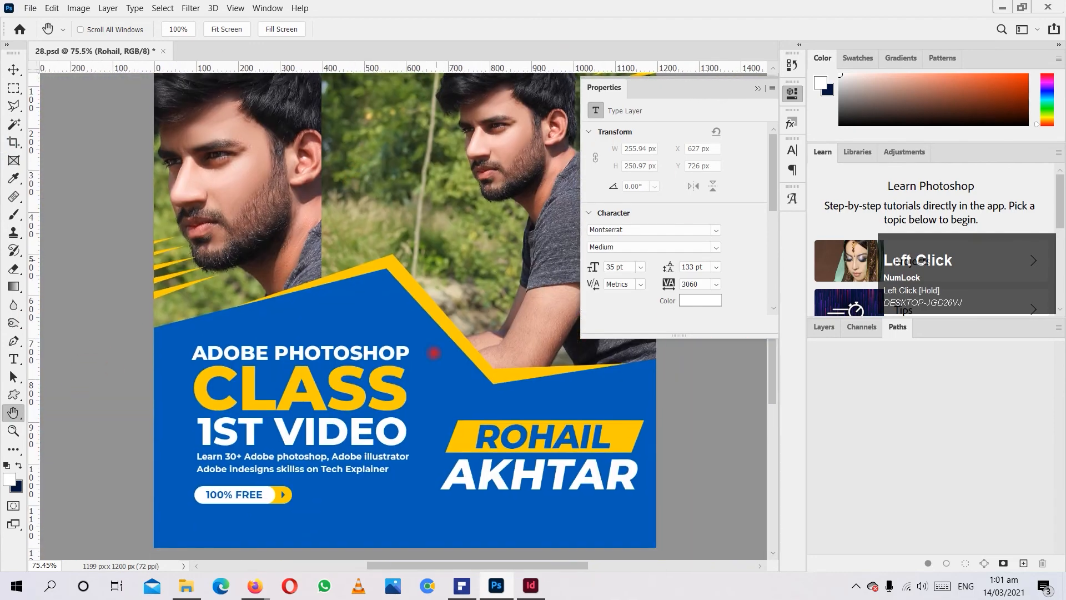
{"action": "left_click", "coordinate": [13, 412]}
{"action": "left_click", "coordinate": [15, 429]}
{"action": "left_click", "coordinate": [13, 429]}
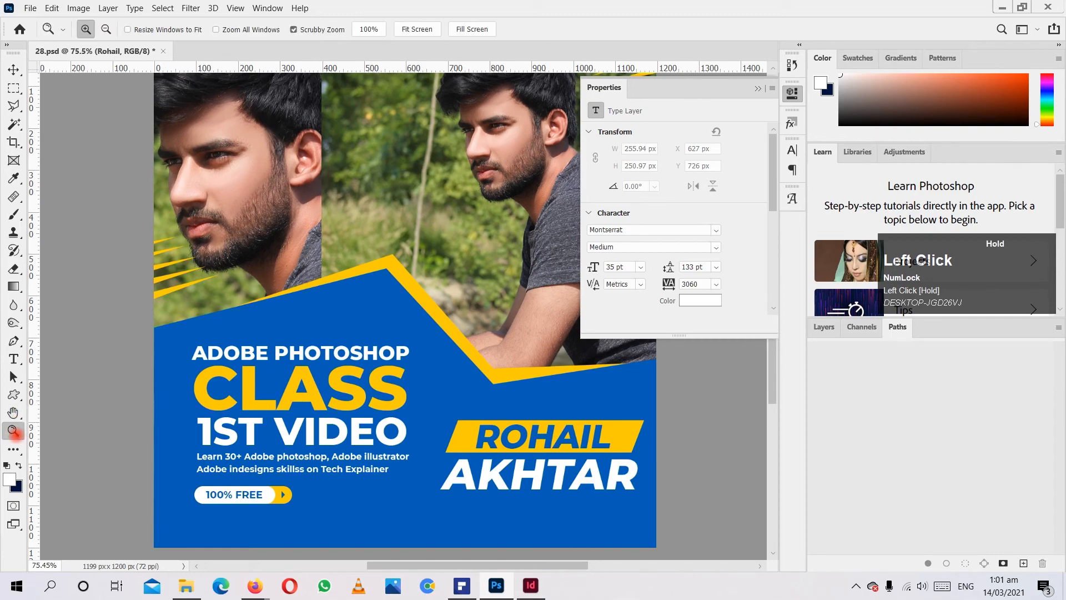
Reset the foreground and background colors to the default black and white, and swap them so white is the foreground.
{"action": "left_click_drag", "start_coordinate": [198, 194], "coordinate": [279, 237]}
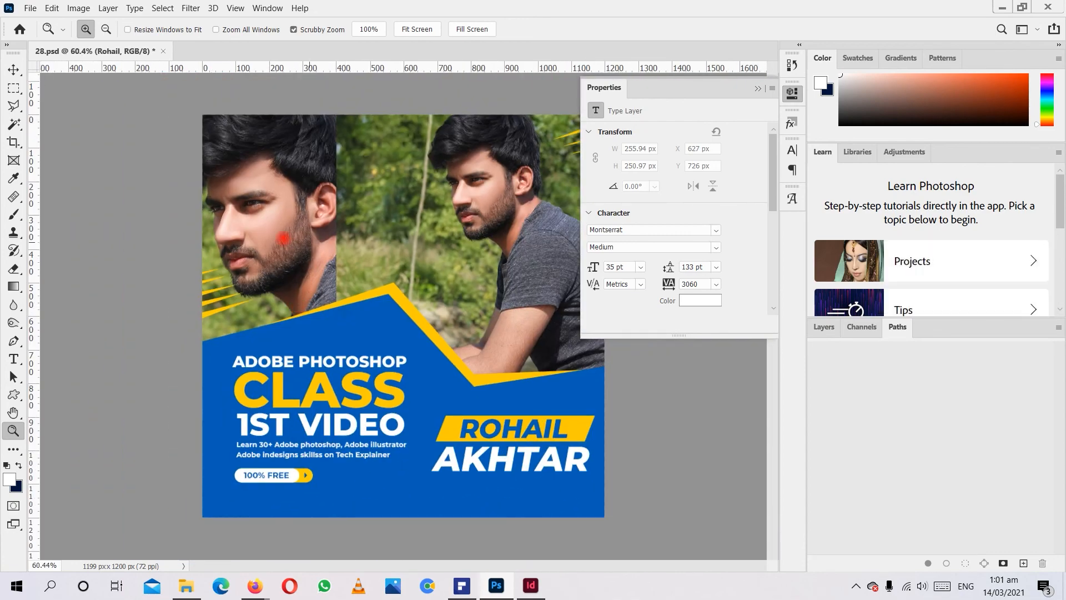
{"action": "left_click_drag", "start_coordinate": [275, 224], "coordinate": [320, 339]}
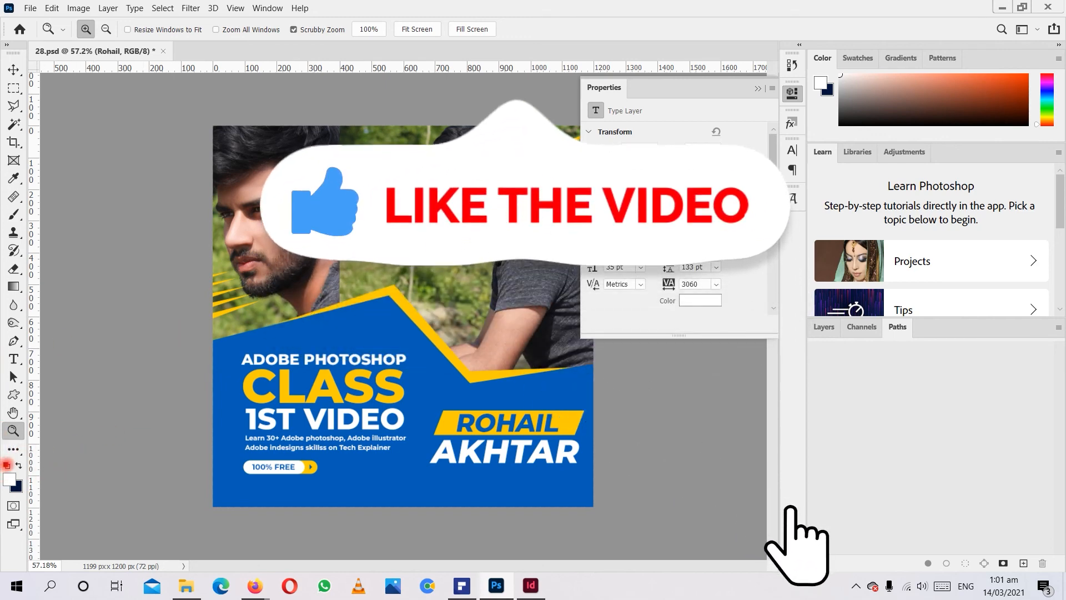
{"action": "left_click", "coordinate": [6, 464]}
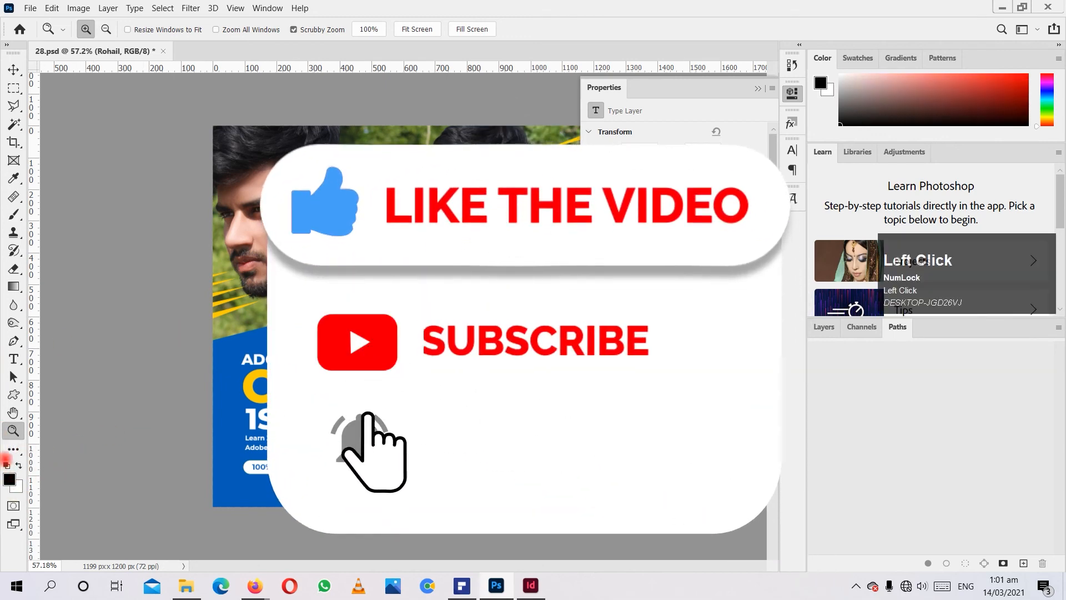
{"action": "left_click", "coordinate": [17, 464]}
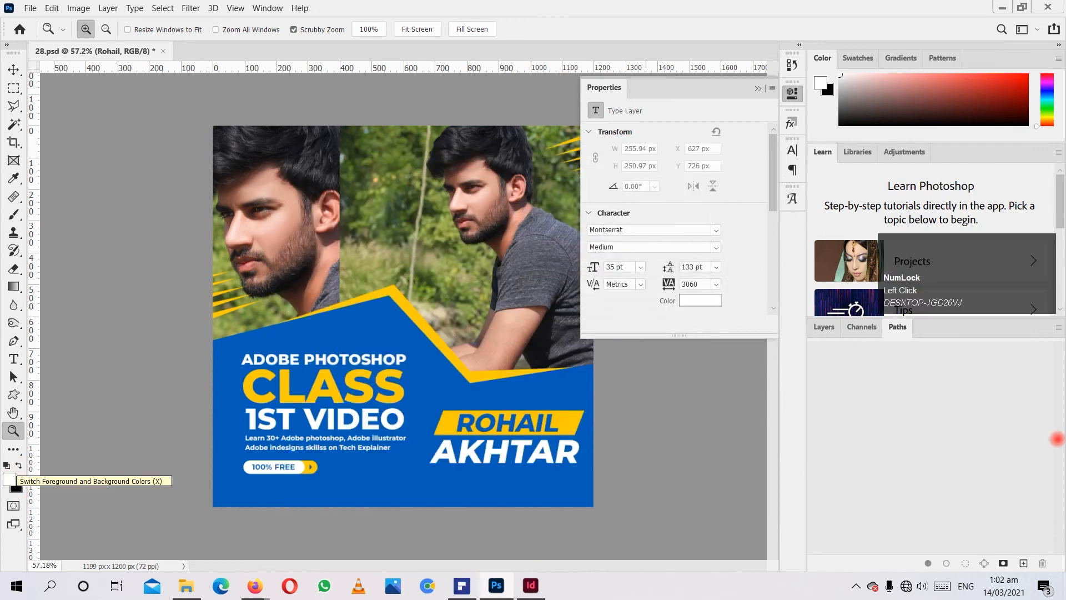
Move the Prof photo layer out of the Image group to the very top of the layer stack.
{"action": "left_click", "coordinate": [803, 332]}
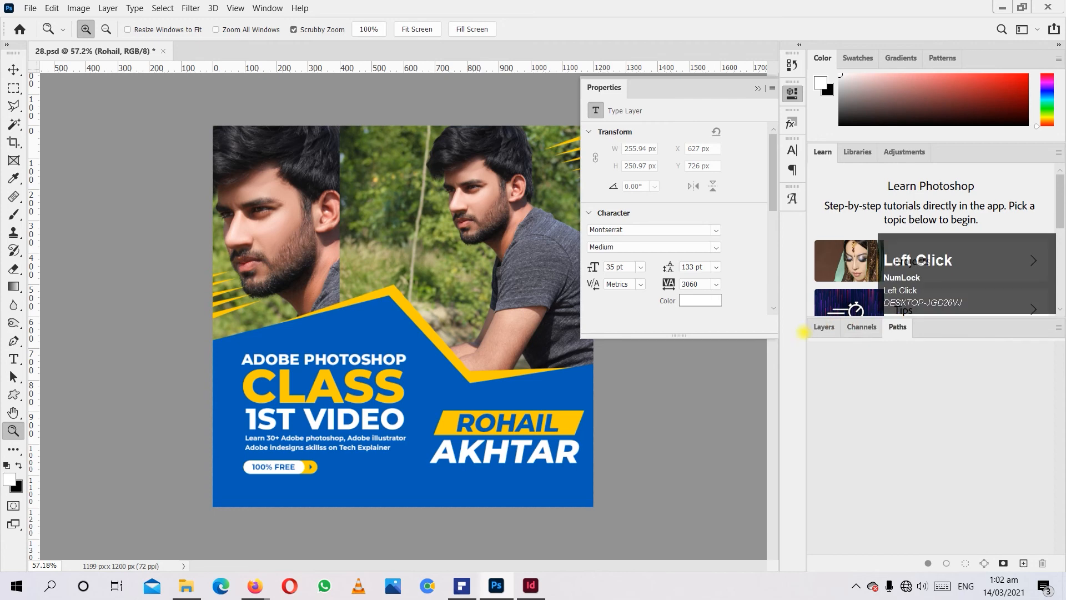
{"action": "left_click", "coordinate": [824, 327]}
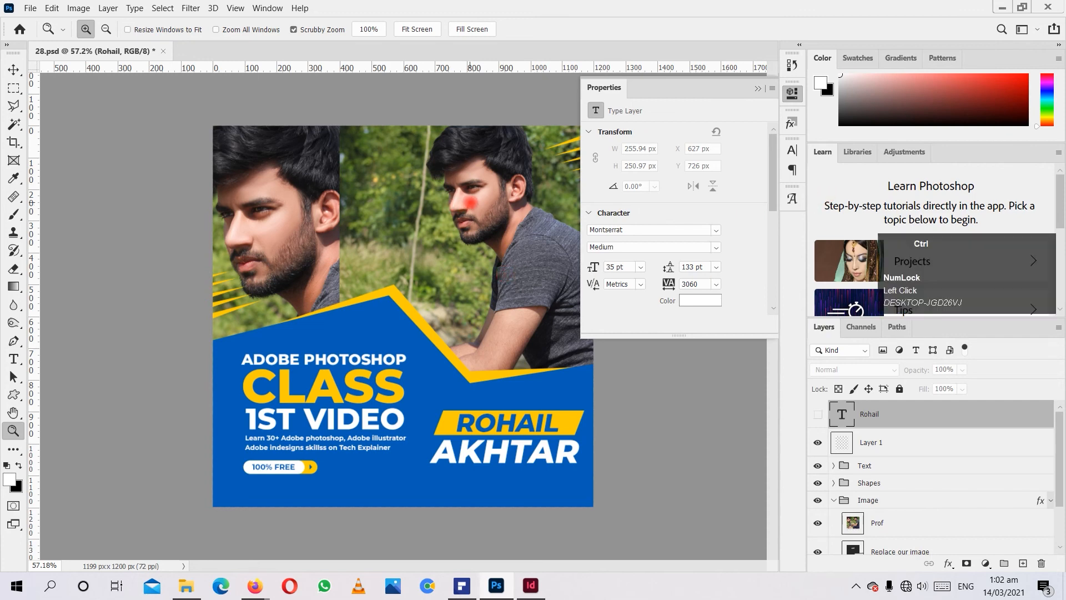
{"action": "left_click_drag", "start_coordinate": [883, 524], "coordinate": [882, 402]}
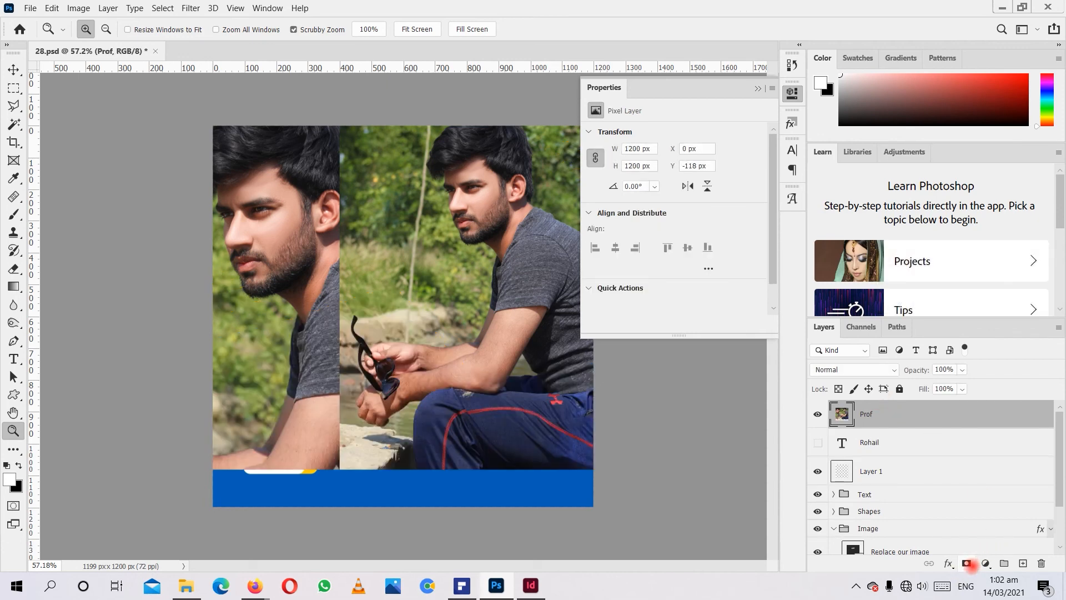
Select a rectangle about 487 × 774 px around the man's head and torso and turn it into a mask on the Prof layer.
{"action": "left_click", "coordinate": [14, 87]}
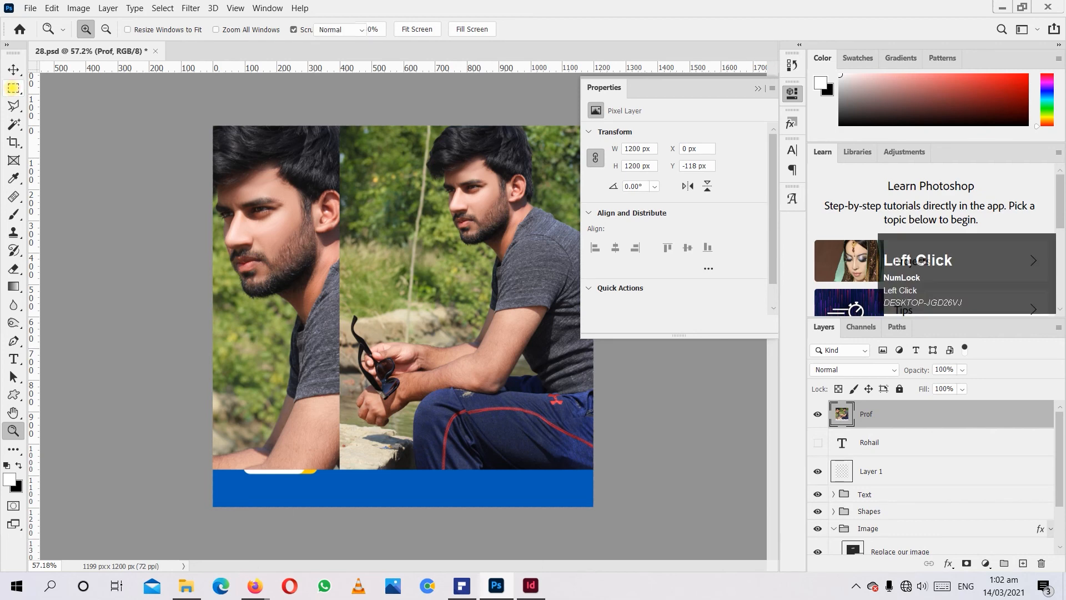
{"action": "left_click_drag", "start_coordinate": [401, 140], "coordinate": [555, 385]}
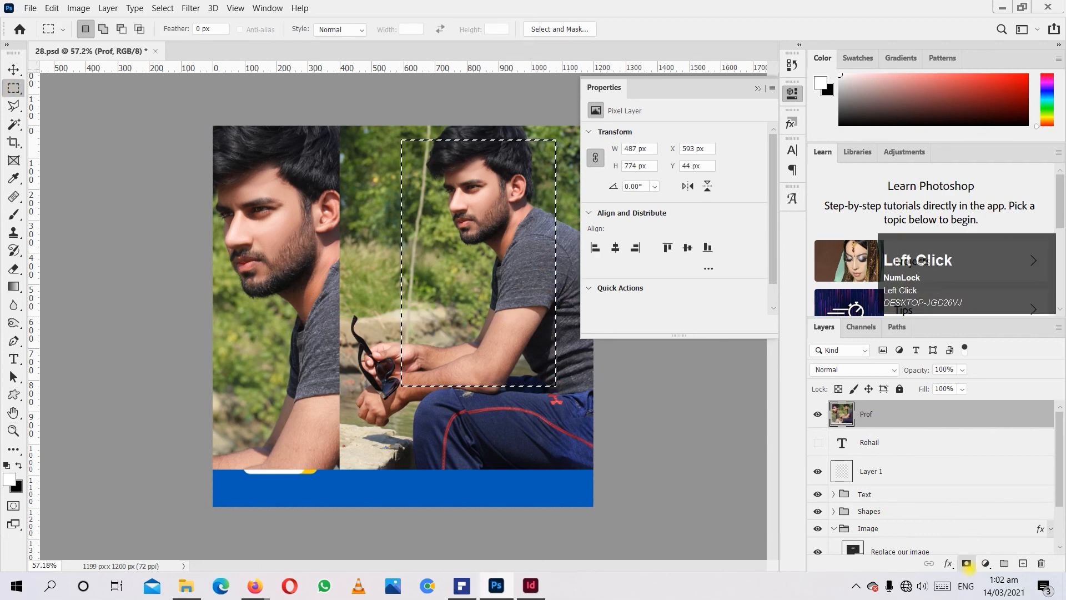
{"action": "left_click", "coordinate": [966, 563]}
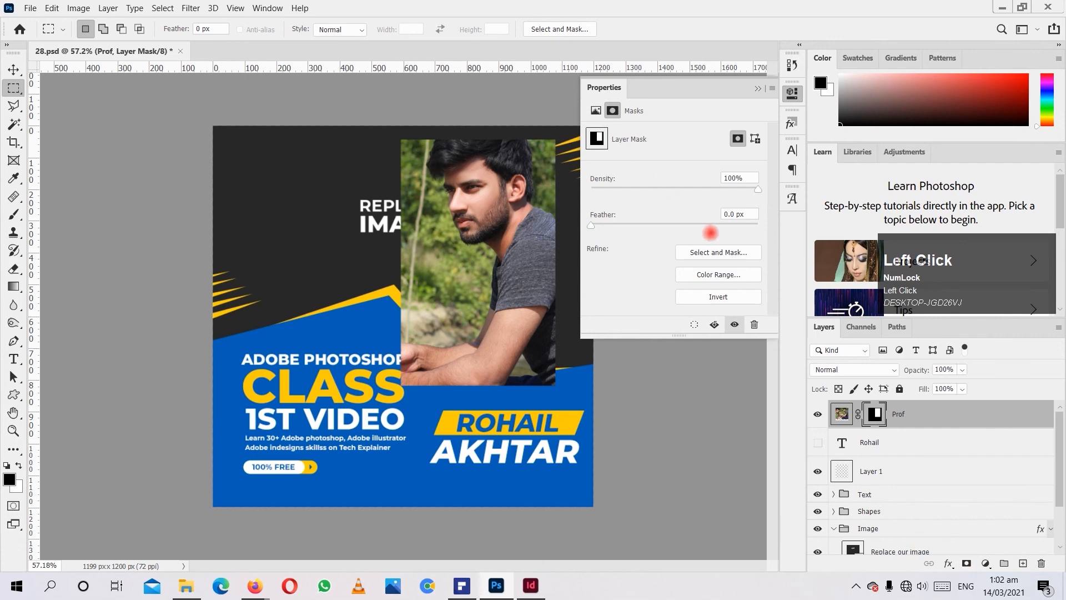
Collapse the mask properties and activate the Brush tool with the Prof layer's mask active.
{"action": "key", "text": "alt"}
{"action": "scroll", "coordinate": [494, 183], "scroll_direction": "up", "scroll_amount": 1}
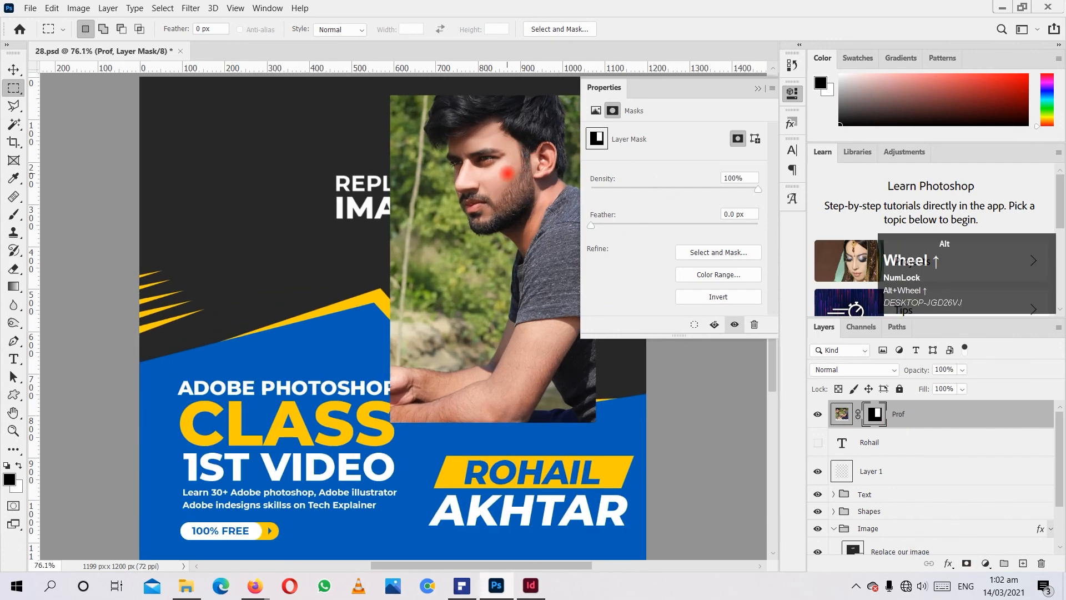
{"action": "left_click", "coordinate": [757, 88]}
{"action": "scroll", "coordinate": [473, 473], "scroll_direction": "up", "scroll_amount": 4}
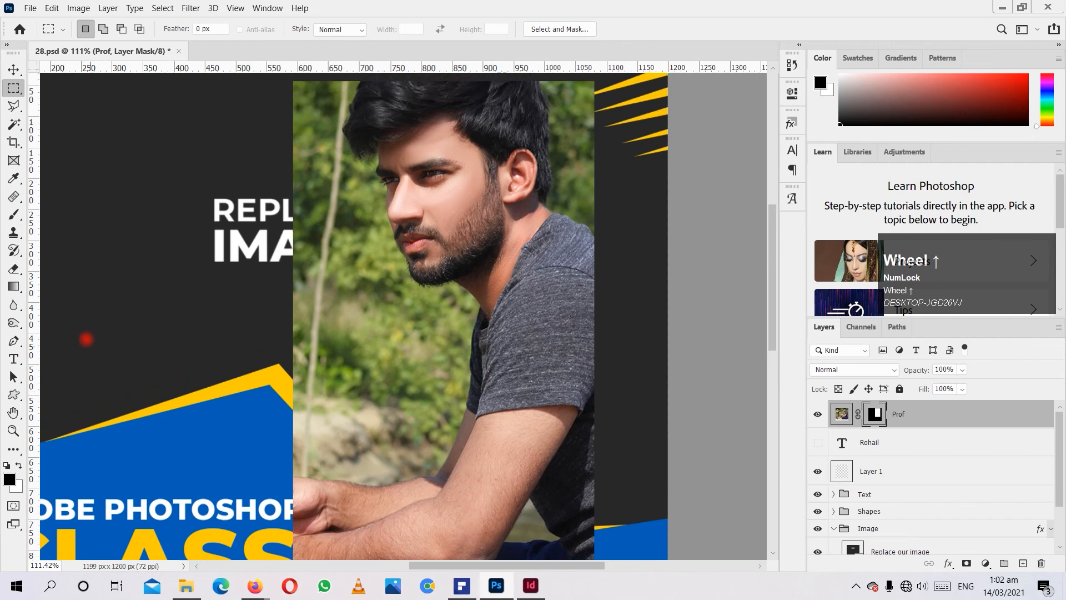
{"action": "left_click", "coordinate": [14, 214]}
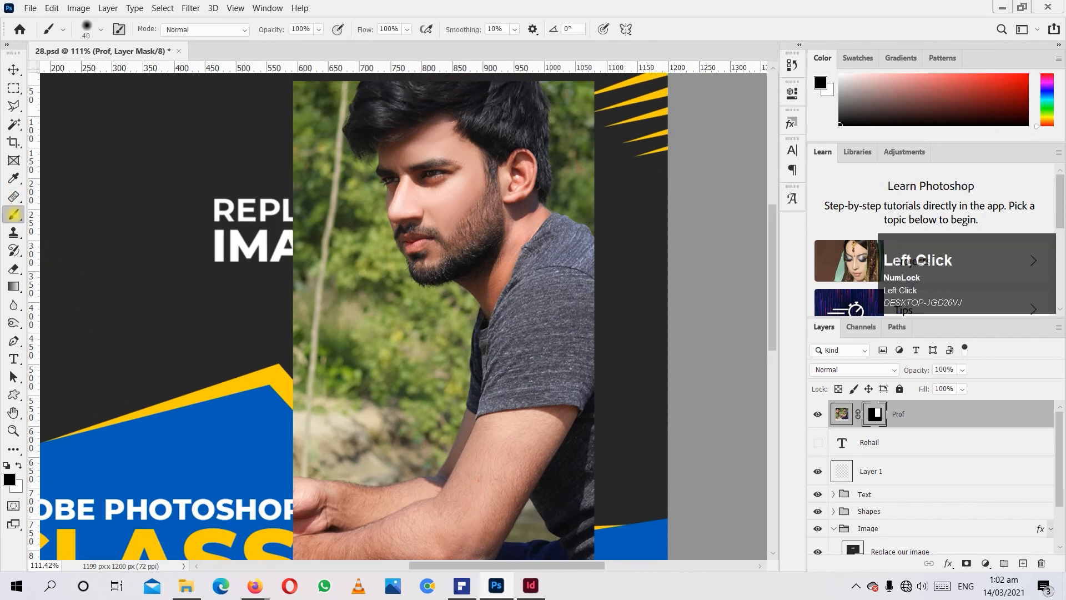
{"action": "left_click", "coordinate": [19, 215]}
{"action": "left_click", "coordinate": [36, 215]}
{"action": "scroll", "coordinate": [269, 317], "scroll_direction": "down", "scroll_amount": 1}
{"action": "scroll", "coordinate": [283, 332], "scroll_direction": "up", "scroll_amount": 2}
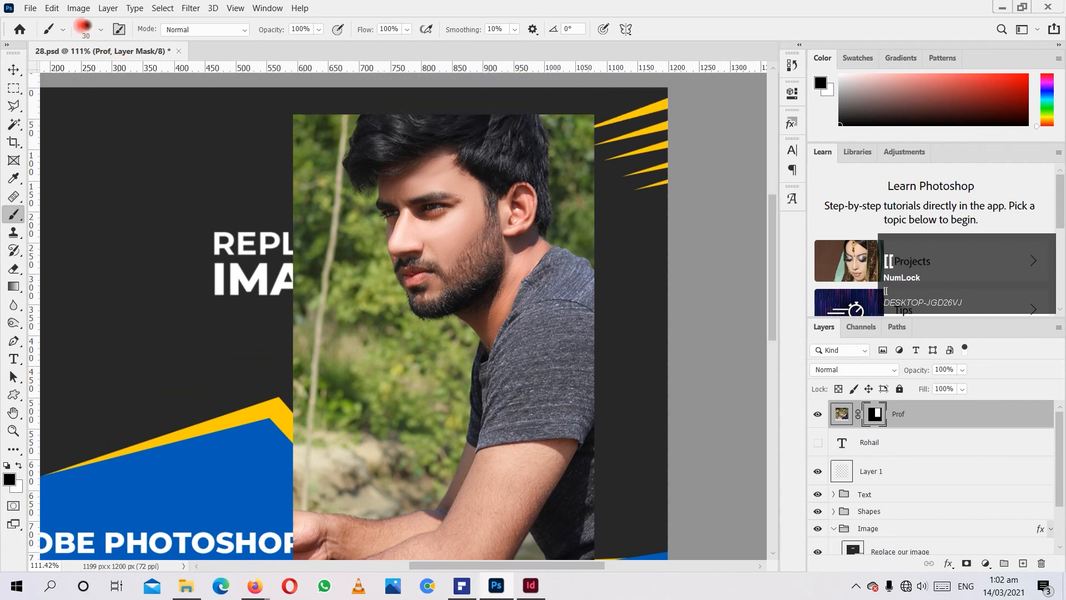
Set the brush size to 90 px and paint black on the mask over the greenery in front of the man's face and chest.
{"action": "left_click", "coordinate": [85, 26]}
{"action": "left_click", "coordinate": [85, 26]}
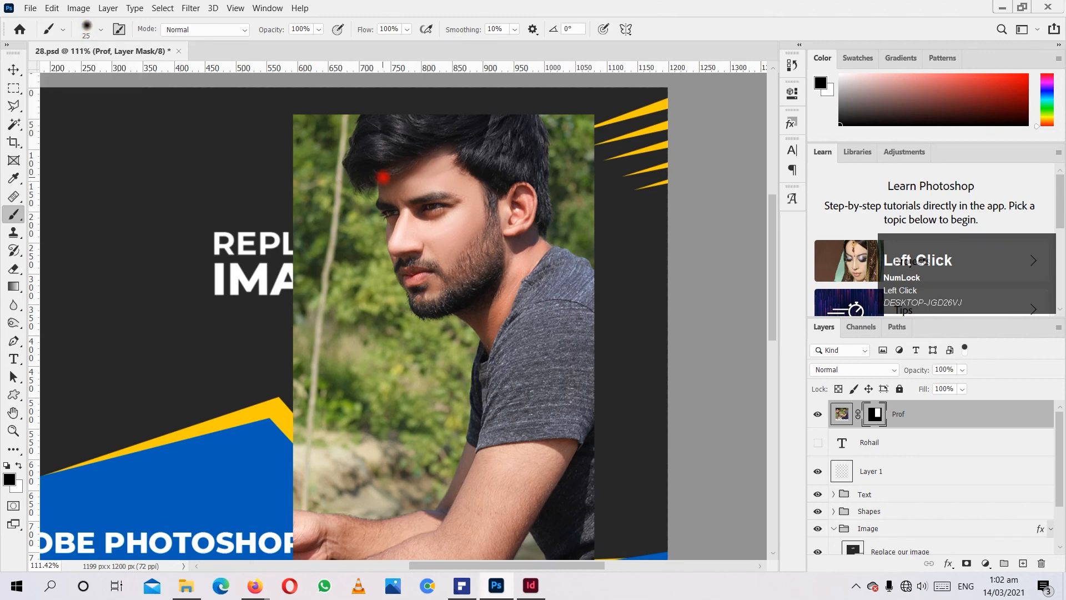
{"action": "key", "text": "bracketleft"}
{"action": "key", "text": "bracketleft"}
{"action": "key", "text": "bracketleft"}
{"action": "key", "text": "bracketleft"}
{"action": "key", "text": "bracketleft"}
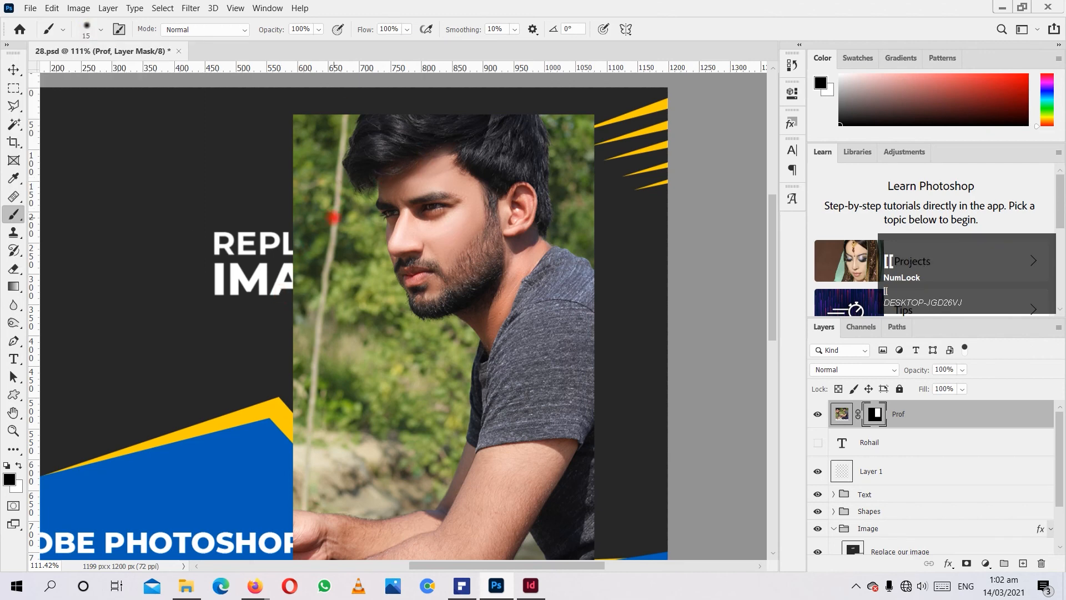
{"action": "key", "text": "bracketright"}
{"action": "key", "text": "bracketright"}
{"action": "key", "text": "bracketright"}
{"action": "key", "text": "bracketright"}
{"action": "key", "text": "bracketright"}
{"action": "key", "text": "bracketright"}
{"action": "key", "text": "bracketright"}
{"action": "key", "text": "bracketright"}
{"action": "key", "text": "bracketright"}
{"action": "key", "text": "bracketright"}
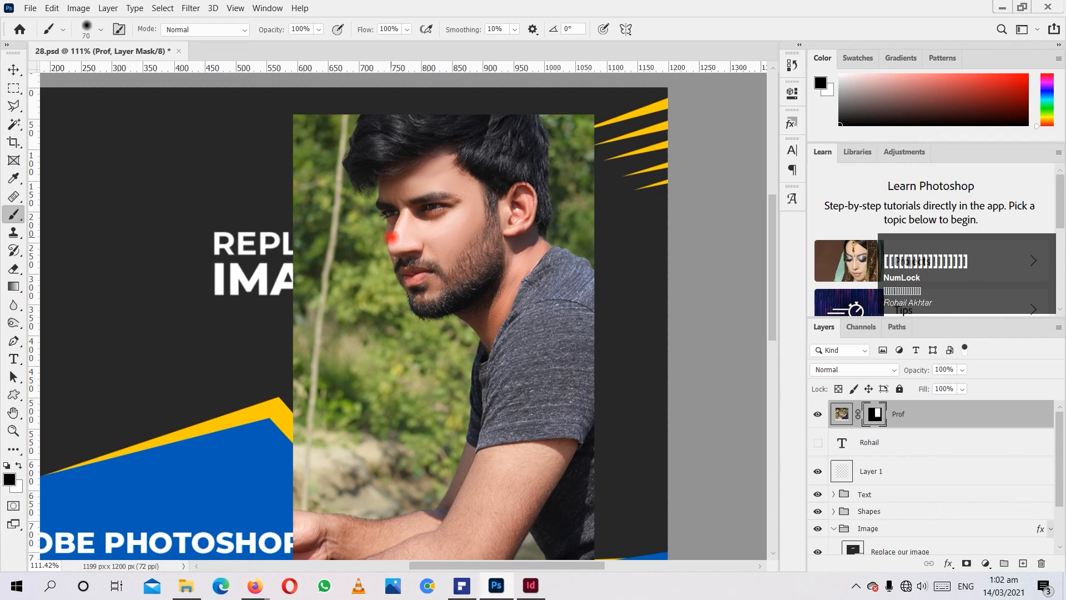
{"action": "key", "text": "bracketright"}
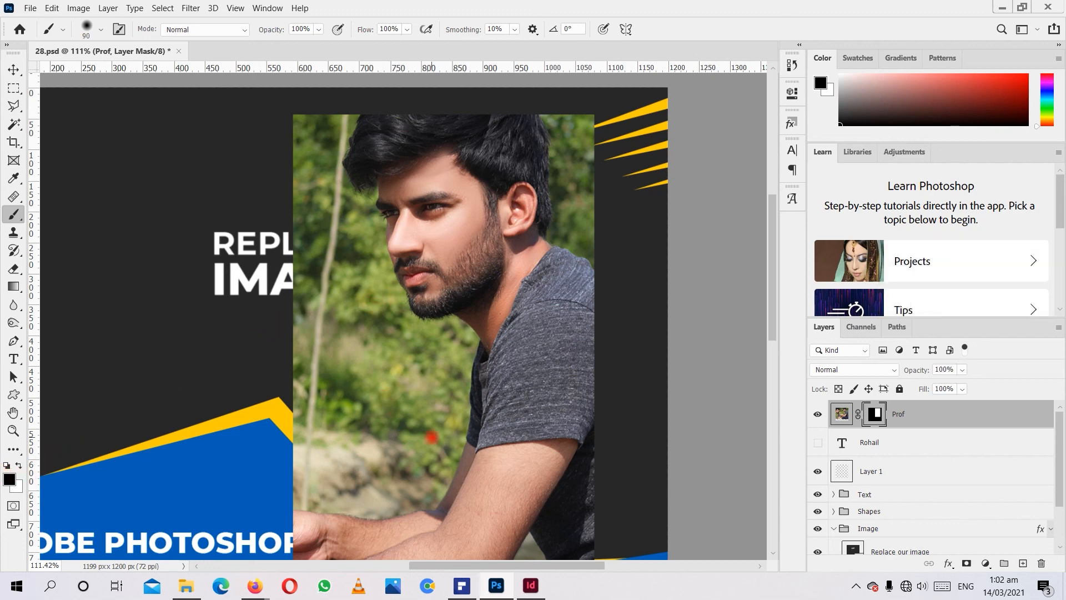
{"action": "mouse_move", "coordinate": [292, 285]}
{"action": "left_mouse_down"}
{"action": "mouse_move", "coordinate": [335, 384]}
{"action": "mouse_move", "coordinate": [278, 201]}
{"action": "mouse_move", "coordinate": [395, 355]}
{"action": "mouse_move", "coordinate": [357, 238]}
{"action": "mouse_move", "coordinate": [394, 326]}
{"action": "mouse_move", "coordinate": [462, 346]}
{"action": "mouse_move", "coordinate": [426, 426]}
{"action": "mouse_move", "coordinate": [300, 383]}
{"action": "mouse_move", "coordinate": [423, 381]}
{"action": "mouse_move", "coordinate": [413, 414]}
{"action": "mouse_move", "coordinate": [409, 292]}
{"action": "mouse_move", "coordinate": [363, 298]}
{"action": "mouse_move", "coordinate": [411, 284]}
{"action": "mouse_move", "coordinate": [325, 386]}
{"action": "left_mouse_up"}
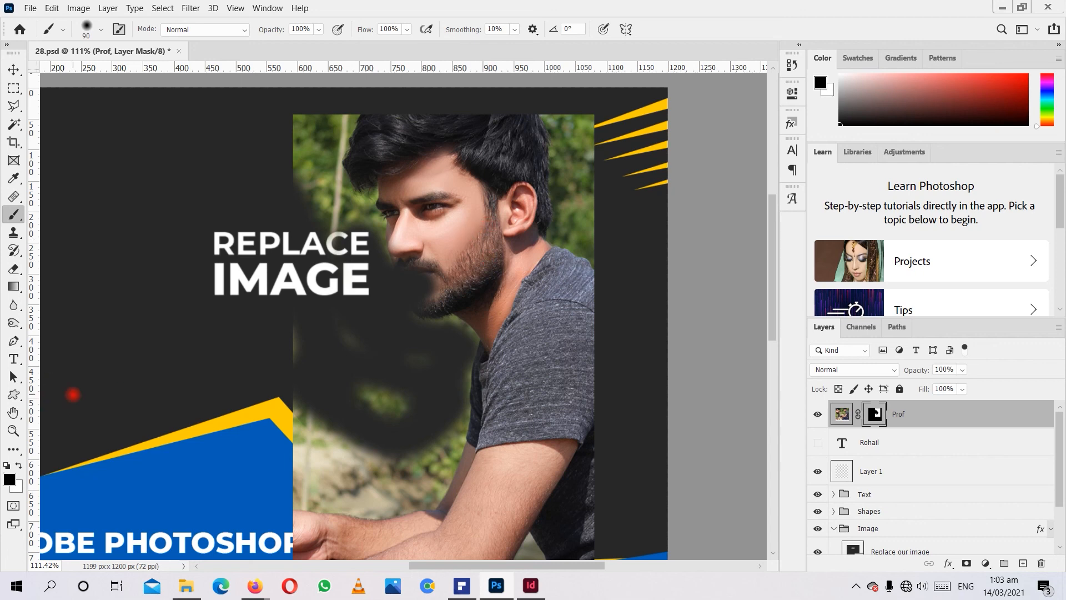
Paint white on the Prof layer mask with a 60 px brush to restore the man's mouth, chin and beard.
{"action": "left_click", "coordinate": [842, 414]}
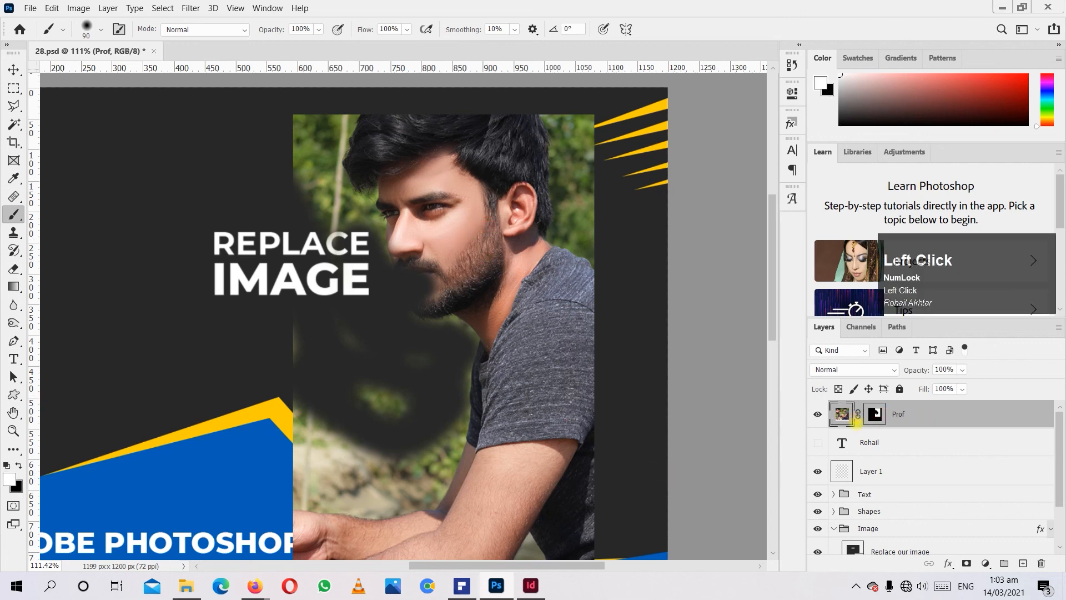
{"action": "left_click", "coordinate": [875, 414]}
{"action": "key", "text": "x"}
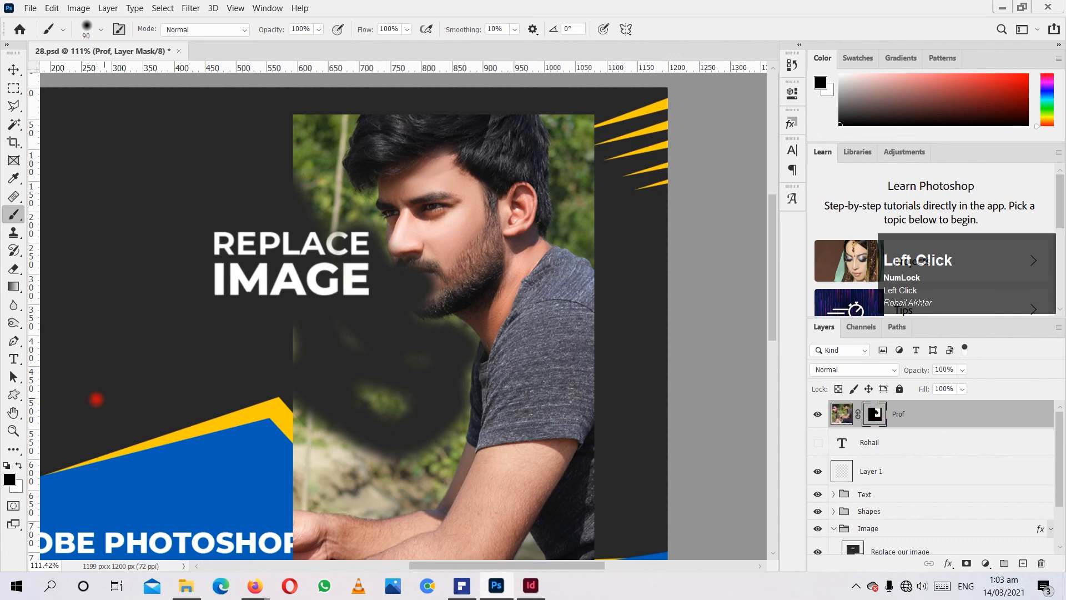
{"action": "left_click", "coordinate": [18, 464]}
{"action": "key", "text": "bracketleft"}
{"action": "key", "text": "bracketleft"}
{"action": "key", "text": "bracketleft"}
{"action": "mouse_move", "coordinate": [438, 249]}
{"action": "left_mouse_down"}
{"action": "mouse_move", "coordinate": [420, 288]}
{"action": "mouse_move", "coordinate": [460, 287]}
{"action": "mouse_move", "coordinate": [480, 263]}
{"action": "mouse_move", "coordinate": [477, 236]}
{"action": "left_mouse_up"}
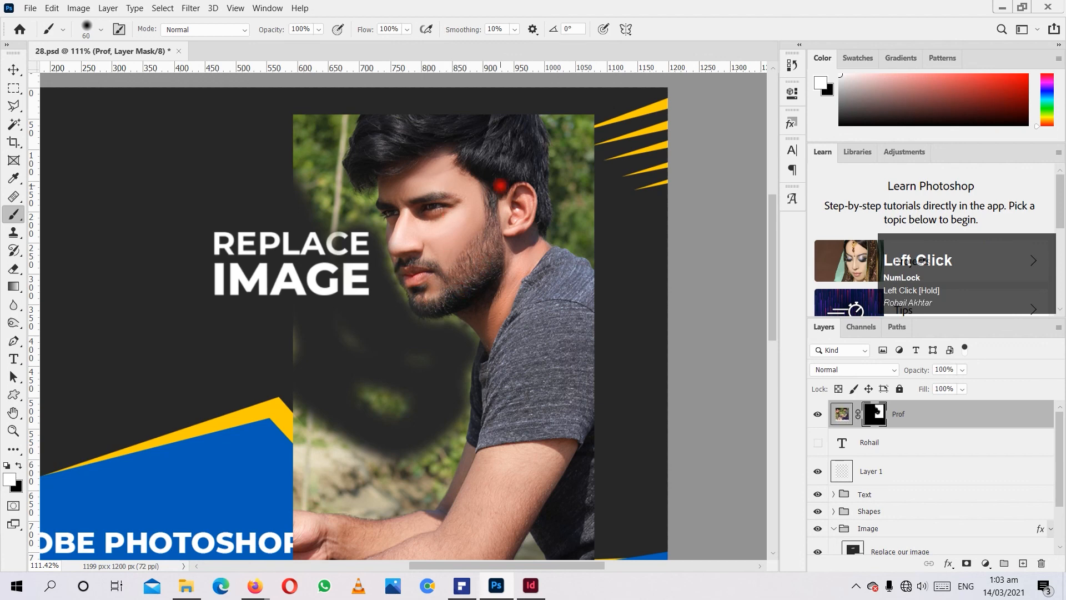
Look through the layer styles offered for the Prof layer and the available fill and adjustment layer types.
{"action": "scroll", "coordinate": [325, 383], "scroll_direction": "down", "scroll_amount": 5}
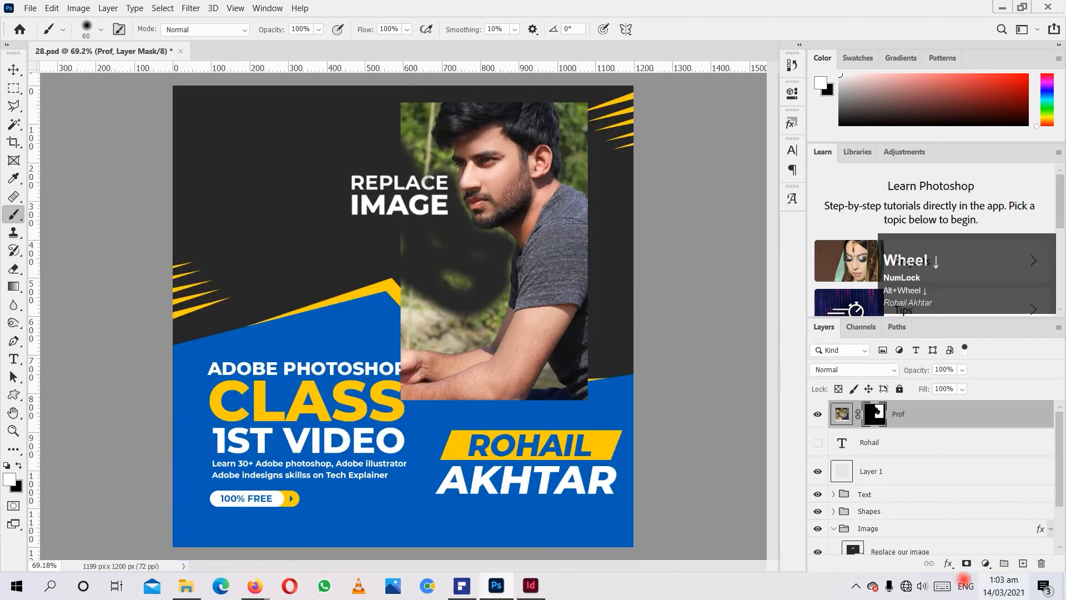
{"action": "left_click", "coordinate": [948, 563]}
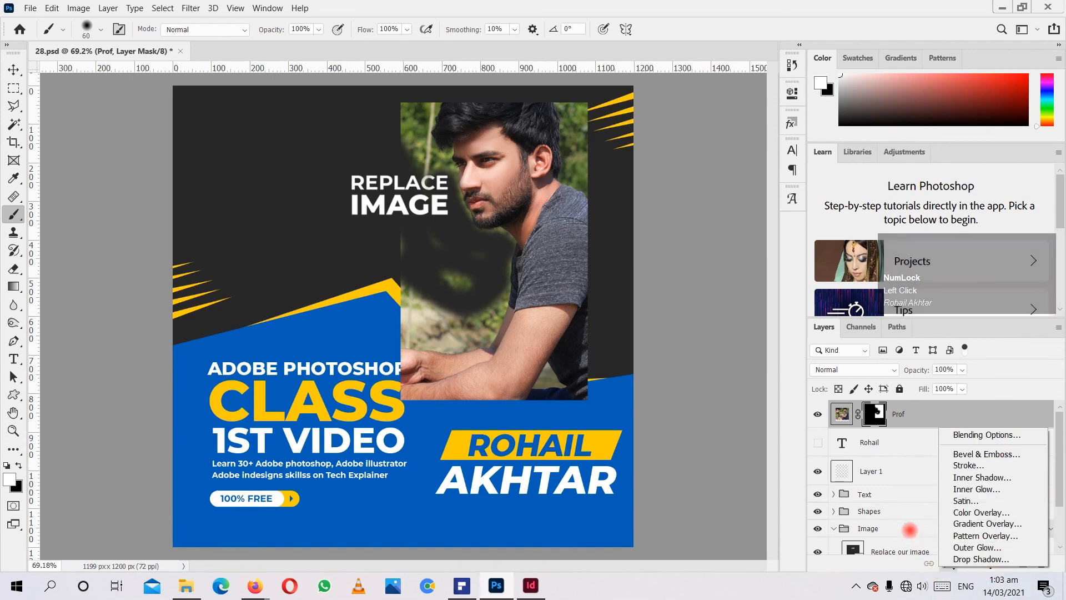
{"action": "left_click", "coordinate": [911, 405]}
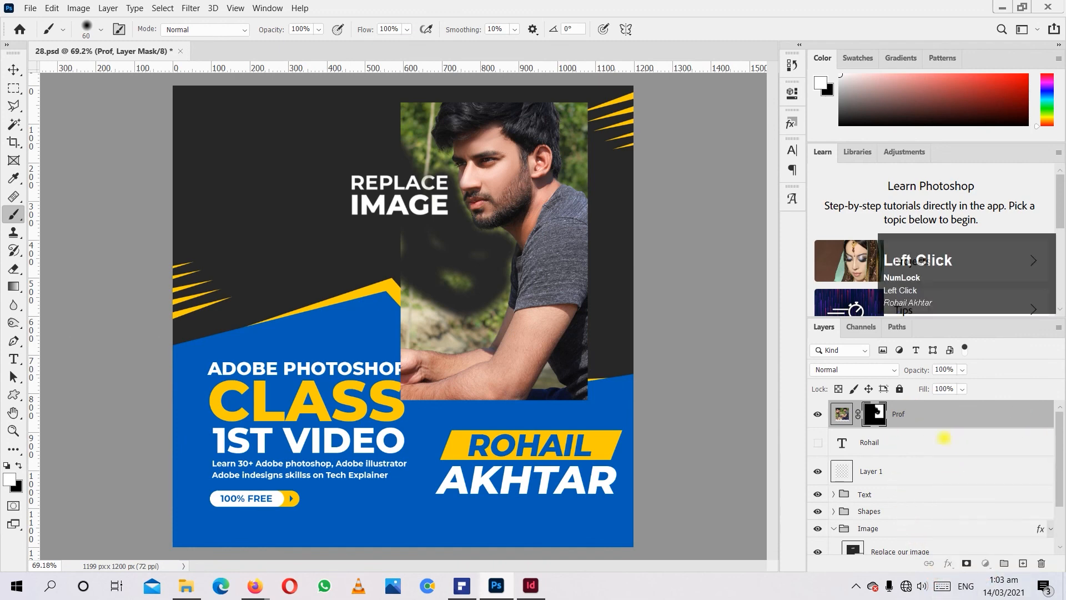
{"action": "left_click", "coordinate": [866, 447]}
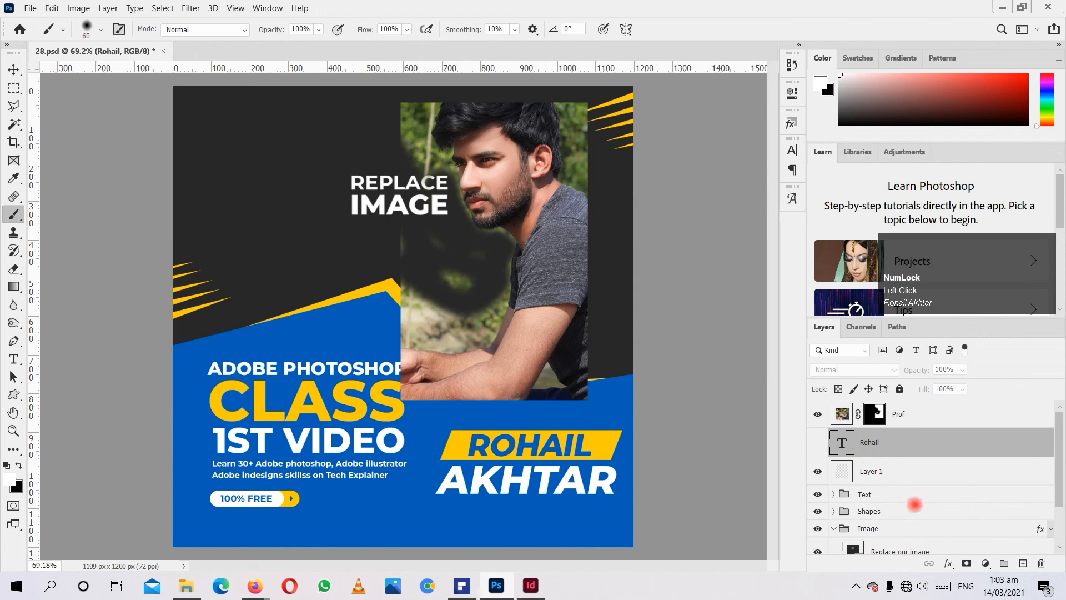
{"action": "left_click", "coordinate": [985, 563]}
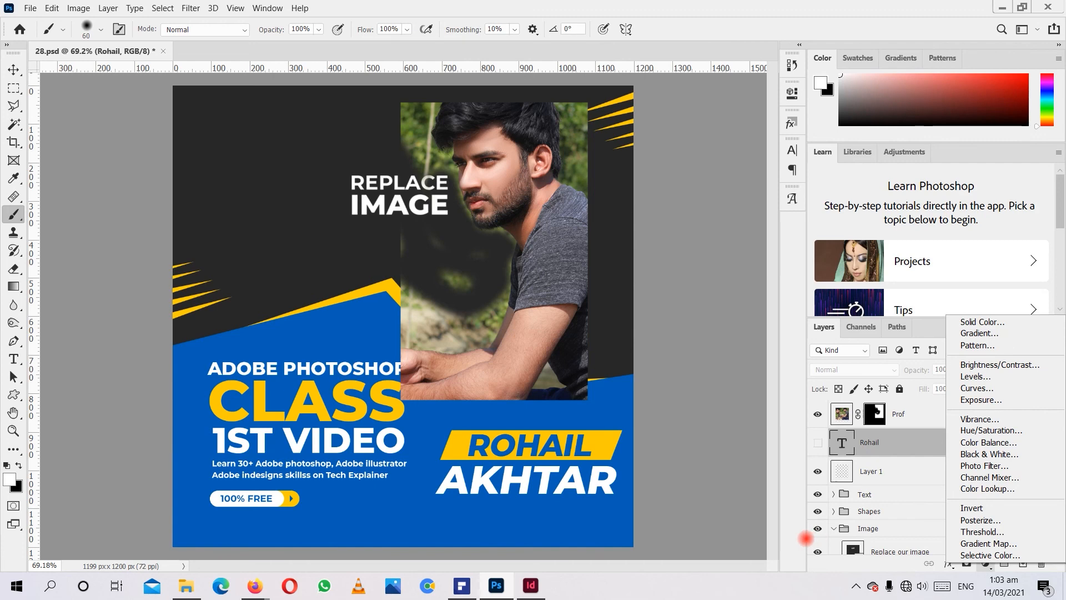
{"action": "left_click", "coordinate": [670, 317]}
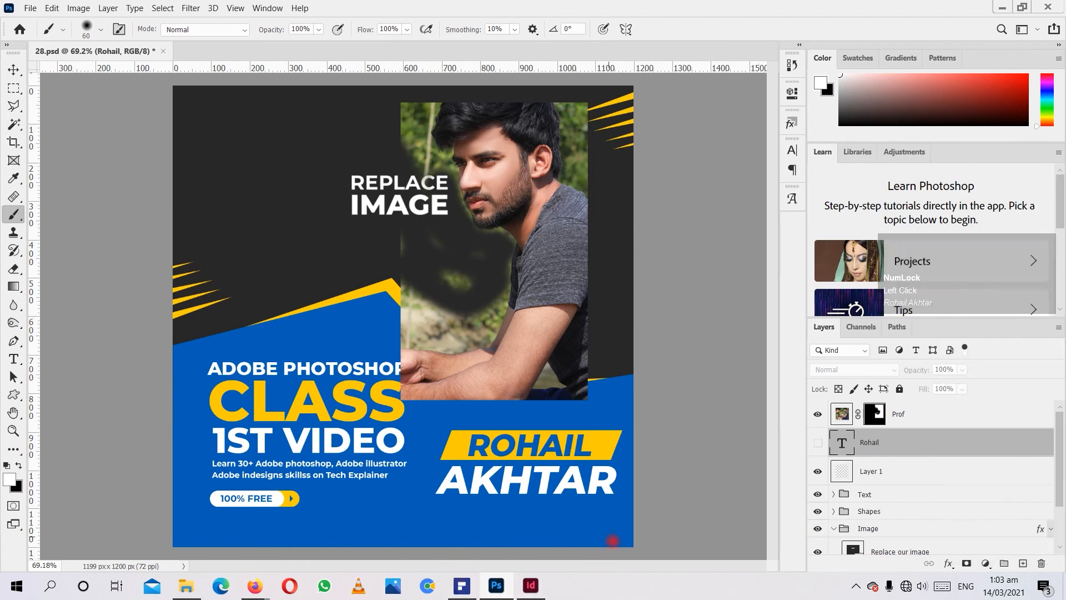
{"action": "left_click", "coordinate": [855, 586]}
{"action": "left_click", "coordinate": [828, 557]}
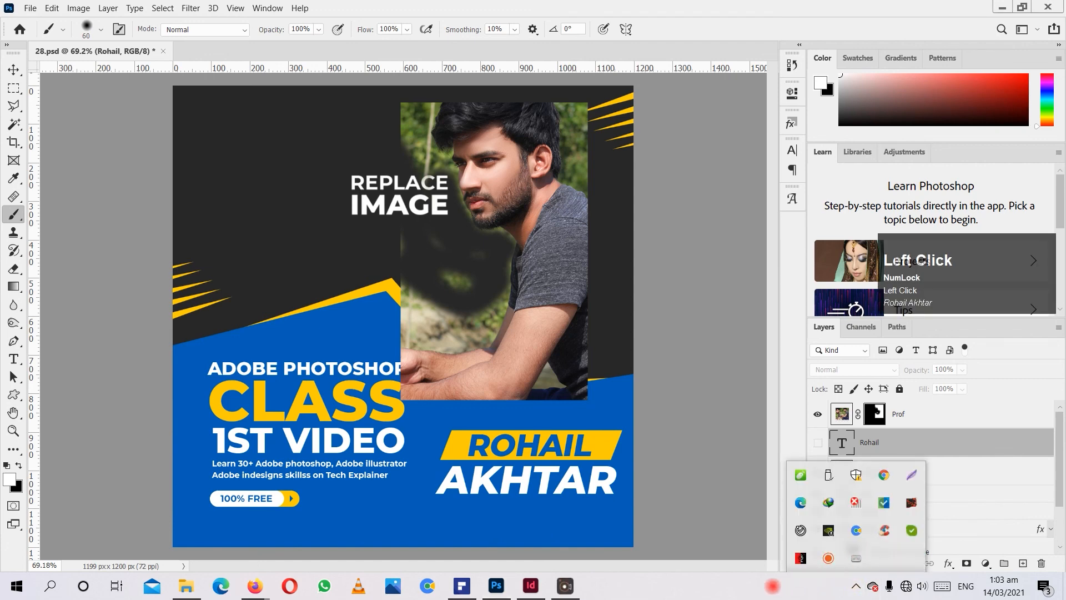
{"action": "left_click", "coordinate": [787, 585]}
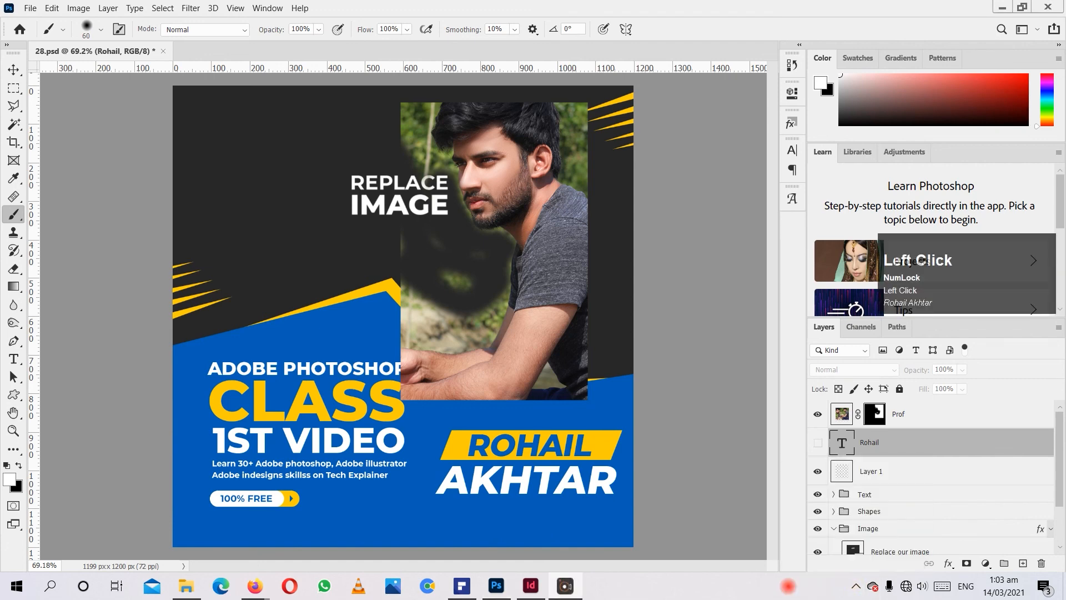